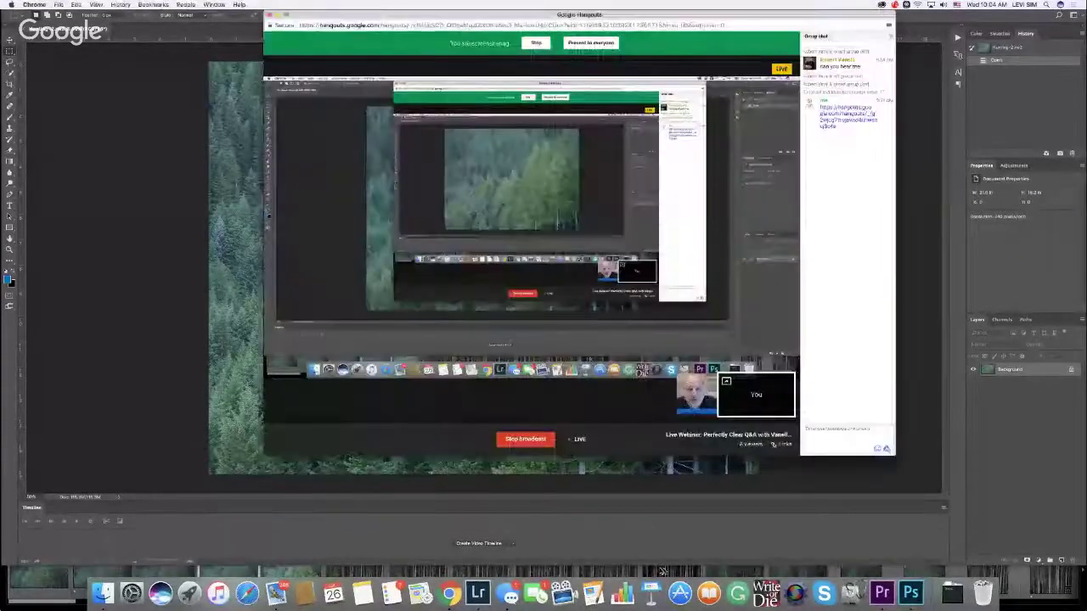
# Bring Photoshop in front of the call window and close the Timeline tab group
pyautogui.click(918, 390)
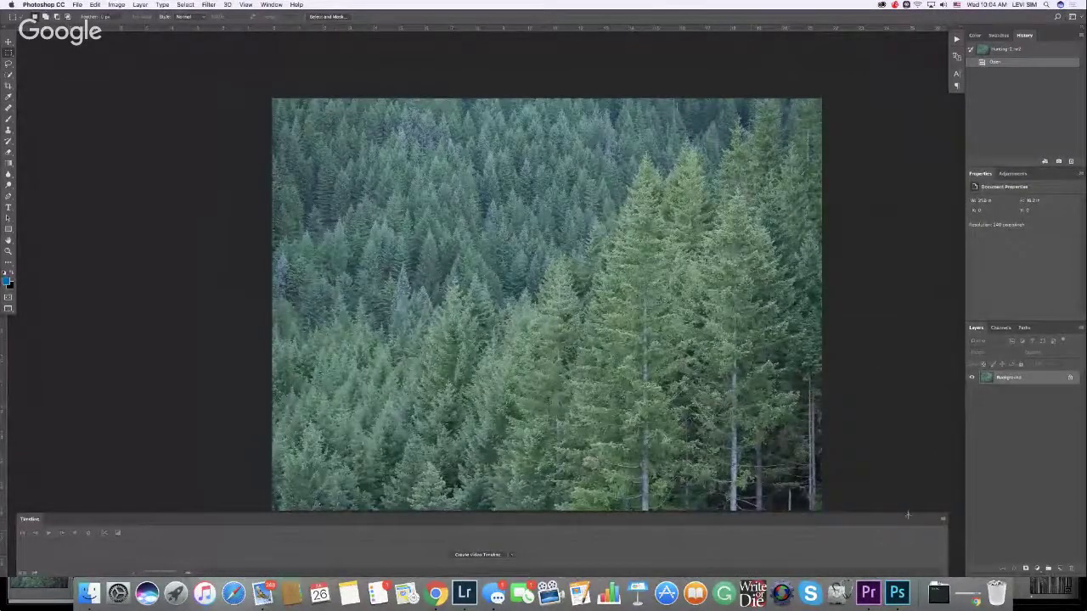
pyautogui.click(942, 518)
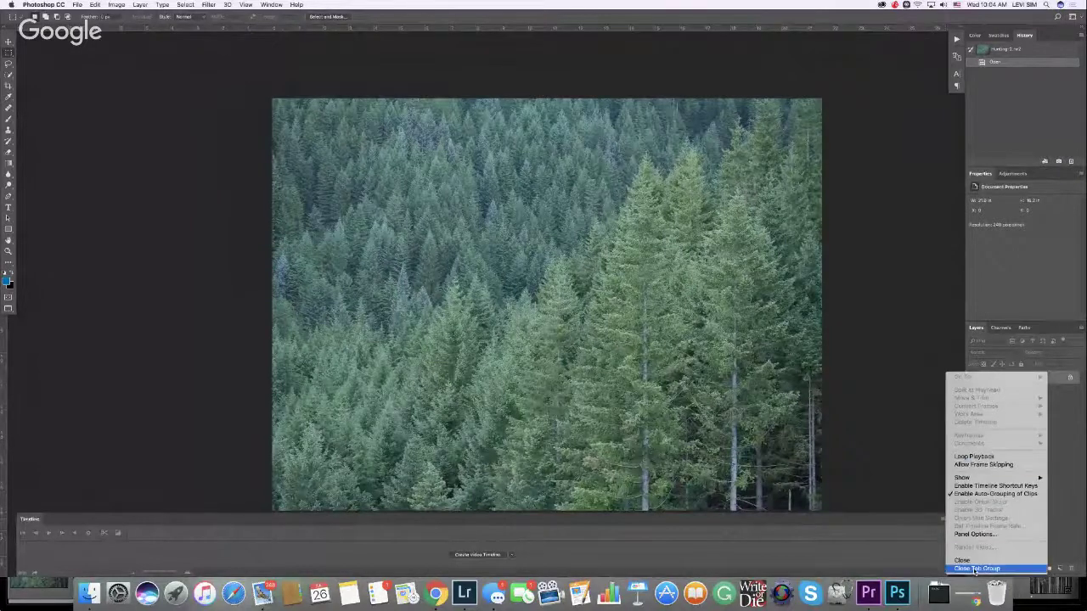
pyautogui.click(976, 569)
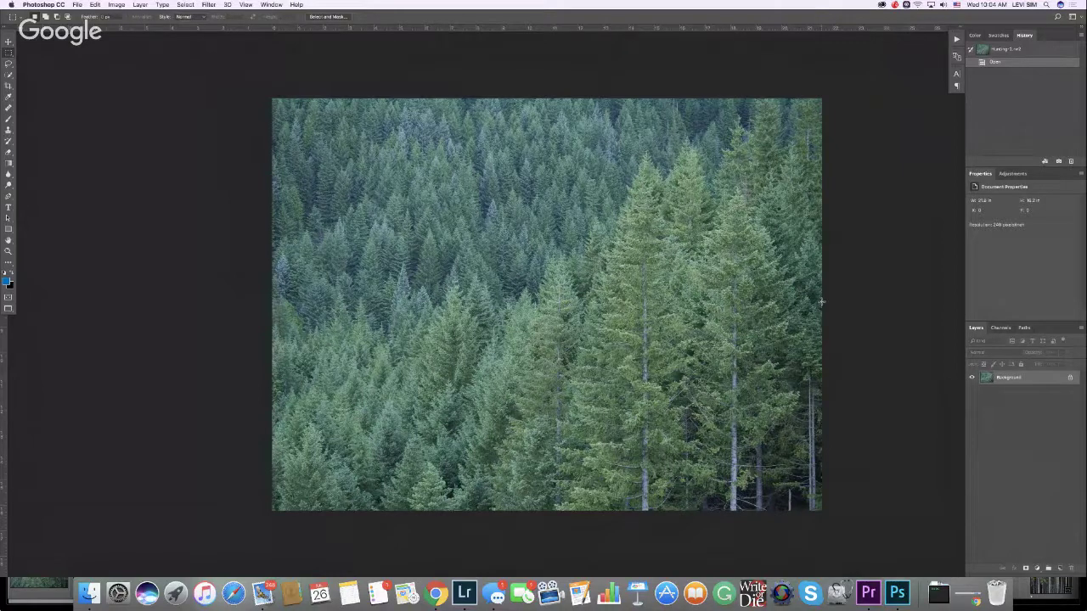
# Convert the forest photo's Background layer into a Smart Object (Layer 0)
pyautogui.rightClick(986, 378)
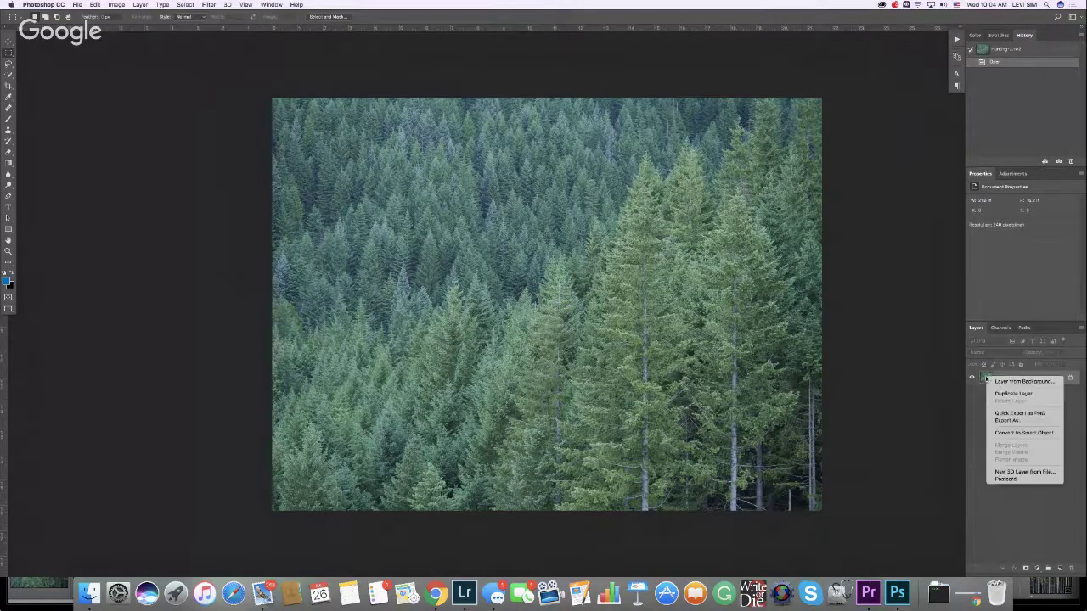
pyautogui.click(1009, 434)
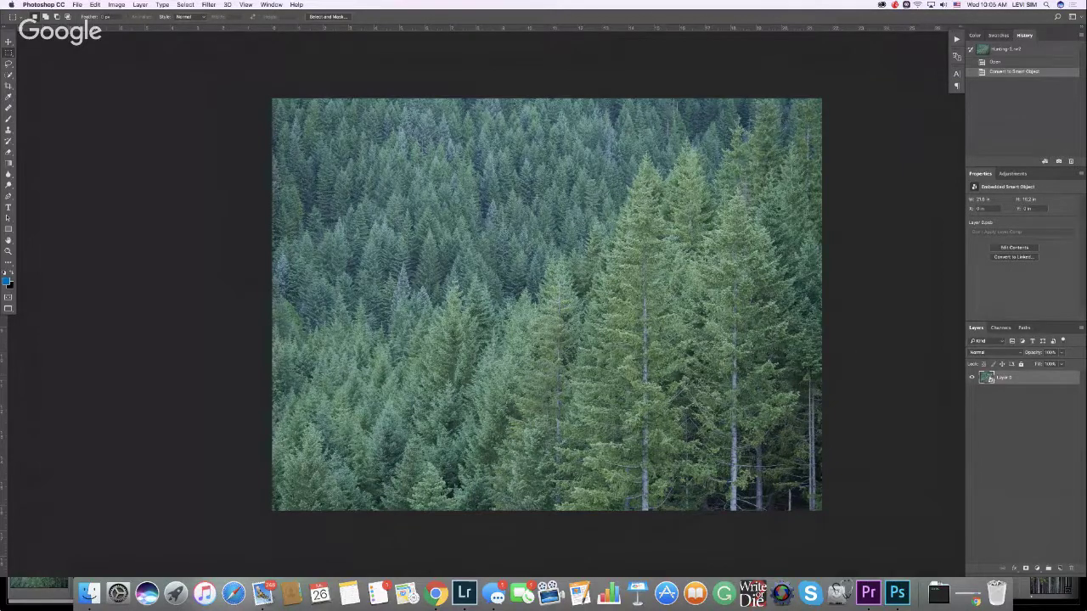
pyautogui.click(208, 4)
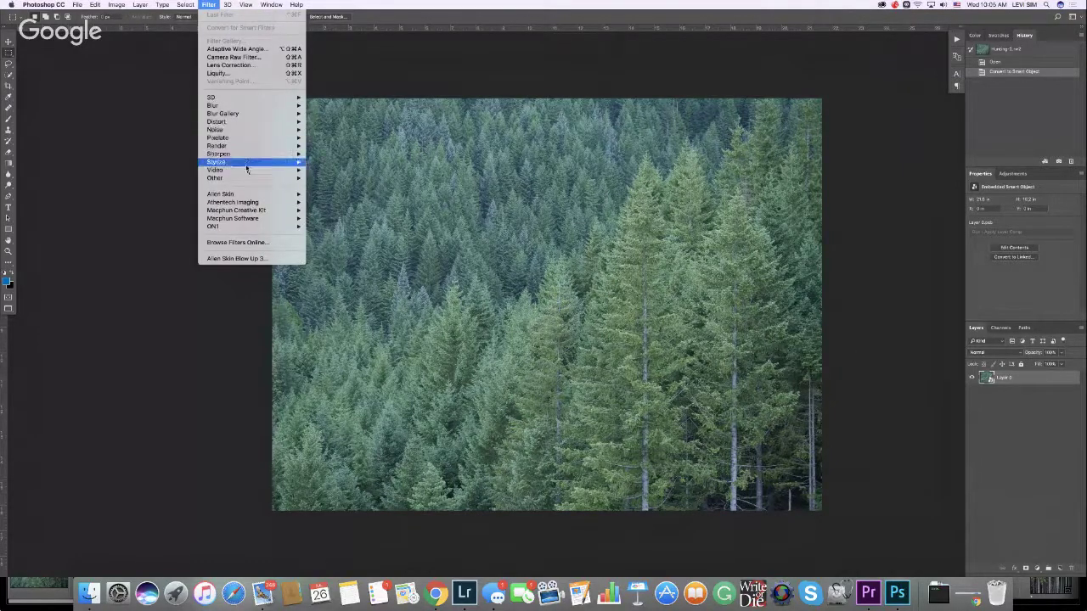
# Launch Perfectly Clear Complete v3 and apply the imported Zeroed preset to the forest
pyautogui.moveTo(265, 202)
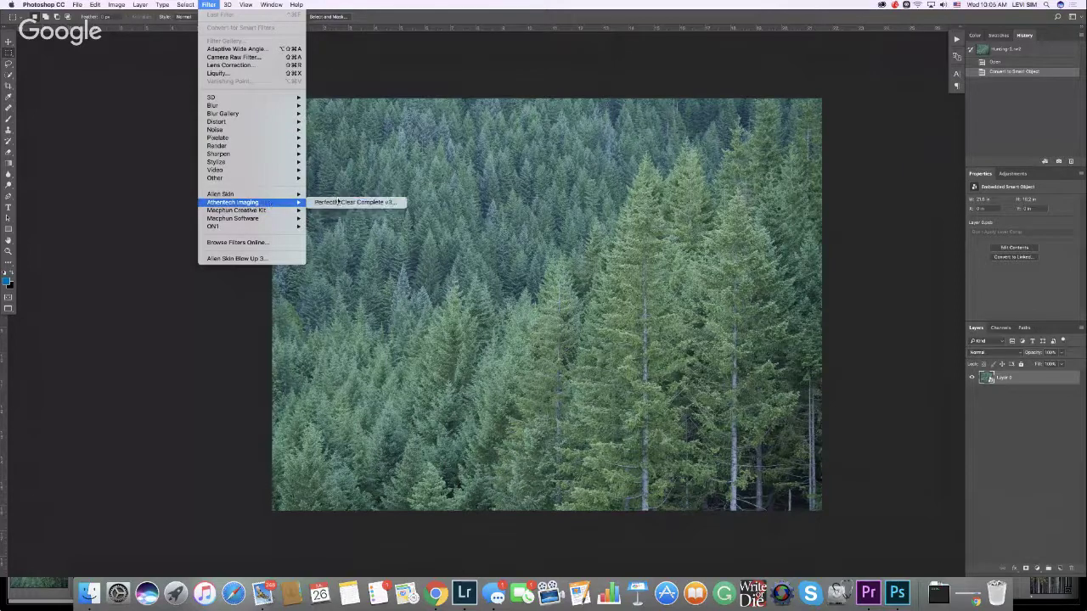
pyautogui.click(340, 202)
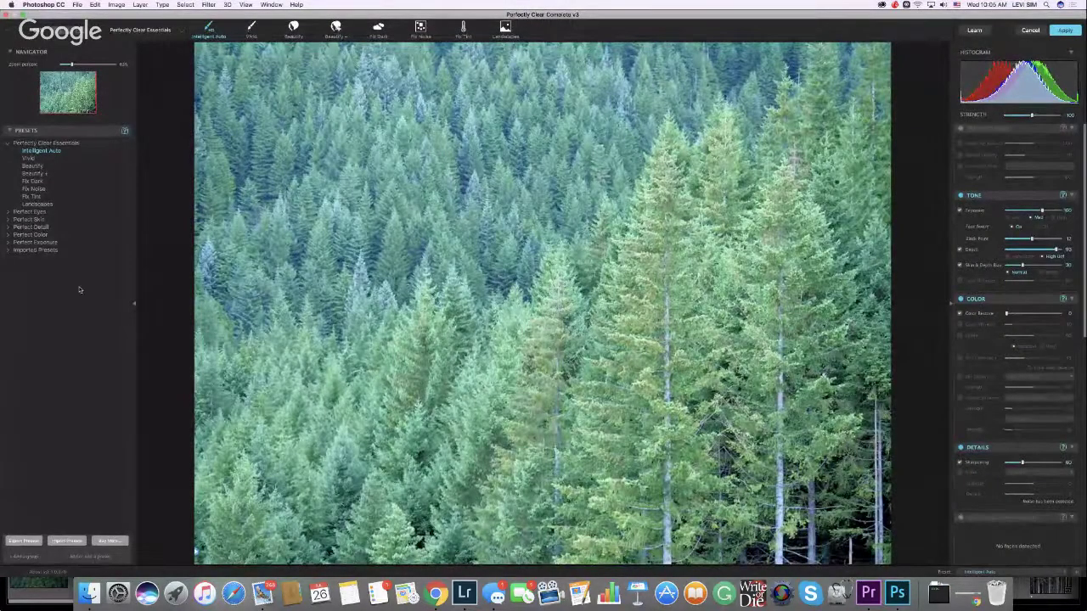
pyautogui.click(9, 250)
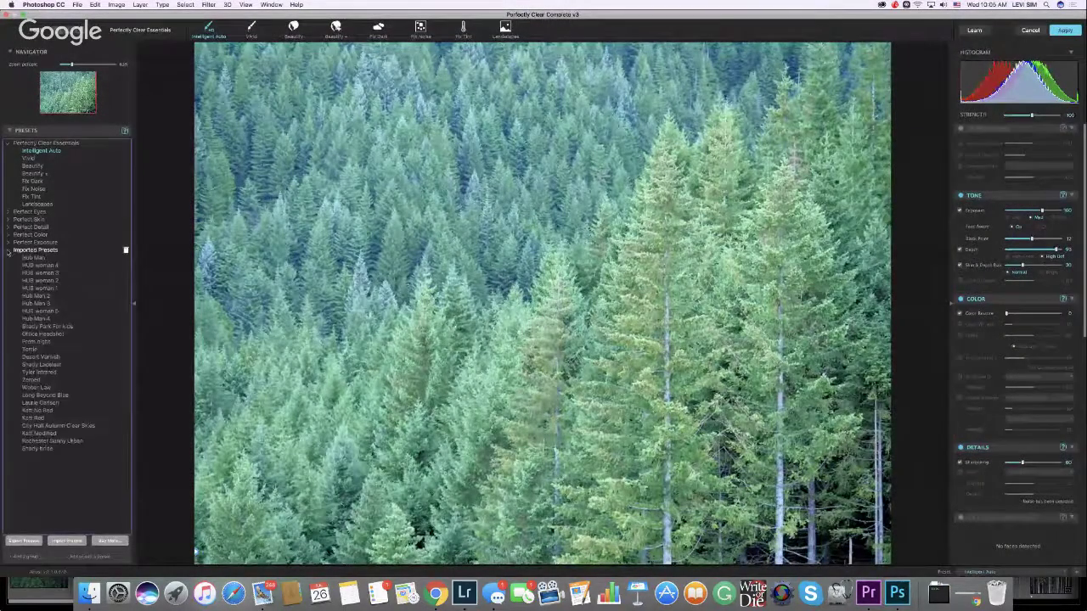
pyautogui.click(51, 379)
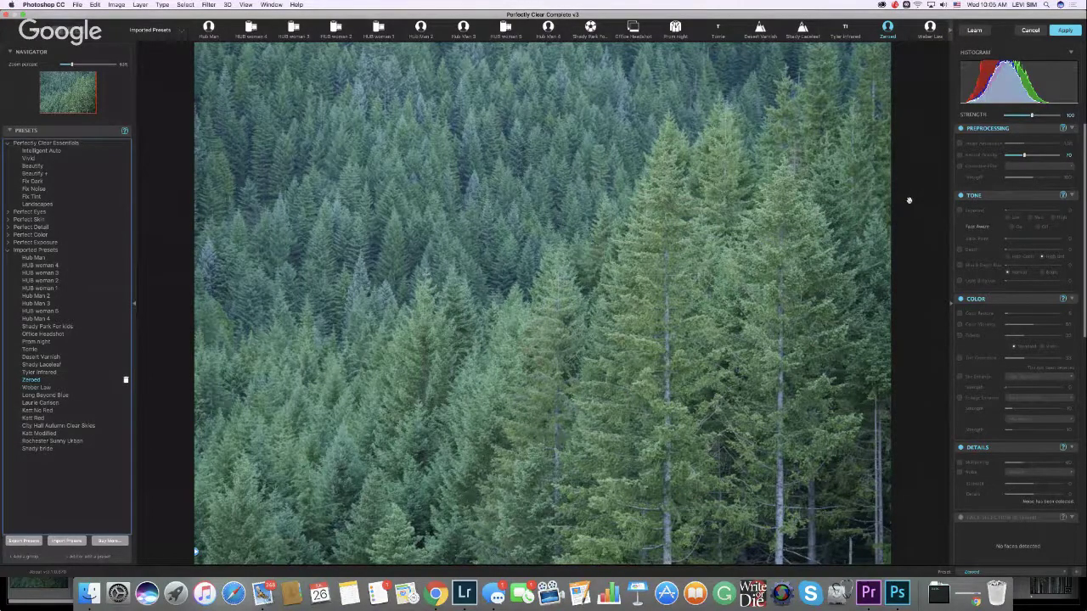
# Zoom into the preview, reapply Zeroed, and switch quick presets to Perfectly Clear Essentials
pyautogui.scroll(1, 909, 201)
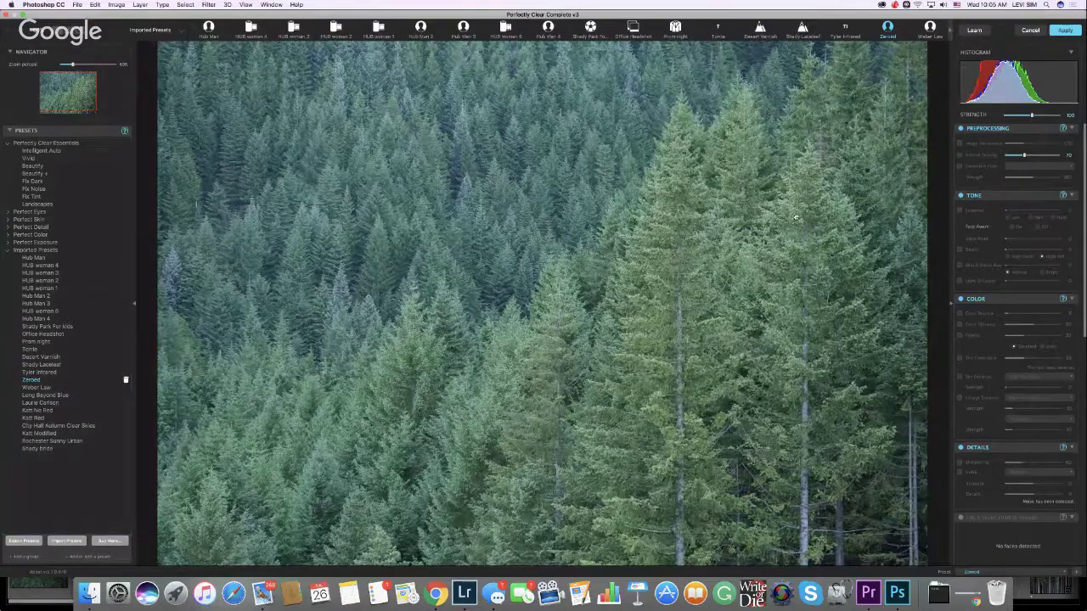
pyautogui.moveTo(795, 218); pyautogui.dragTo(804, 247)
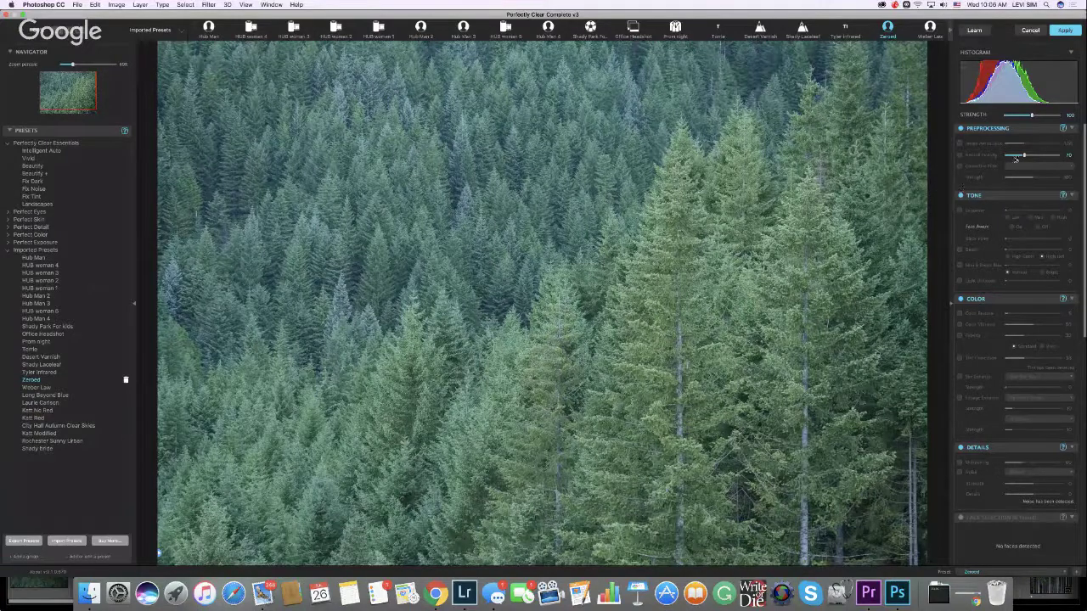
pyautogui.click(39, 383)
pyautogui.click(159, 30)
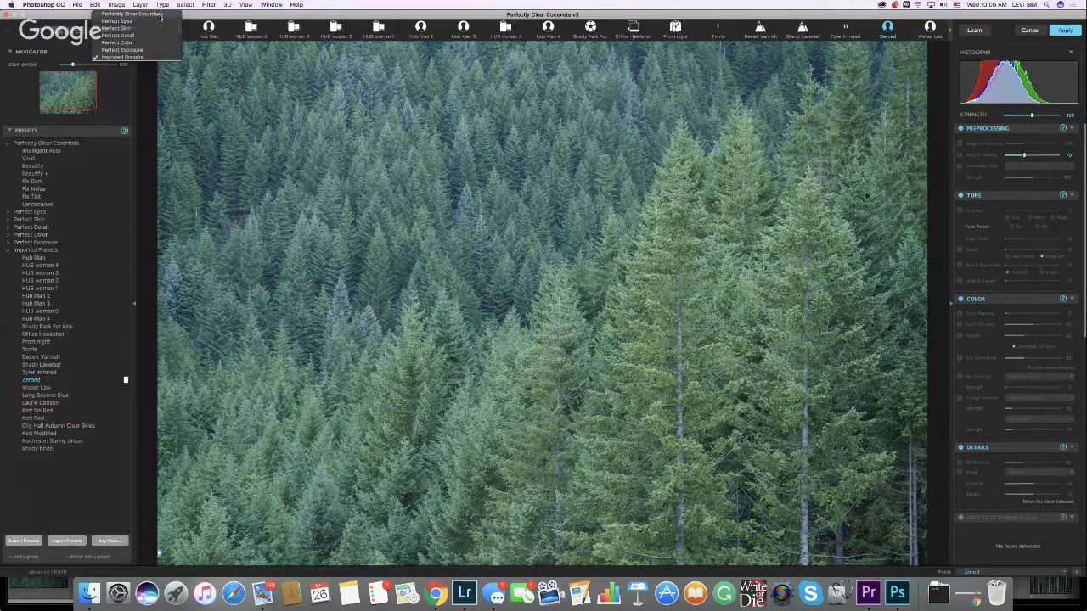
pyautogui.click(160, 14)
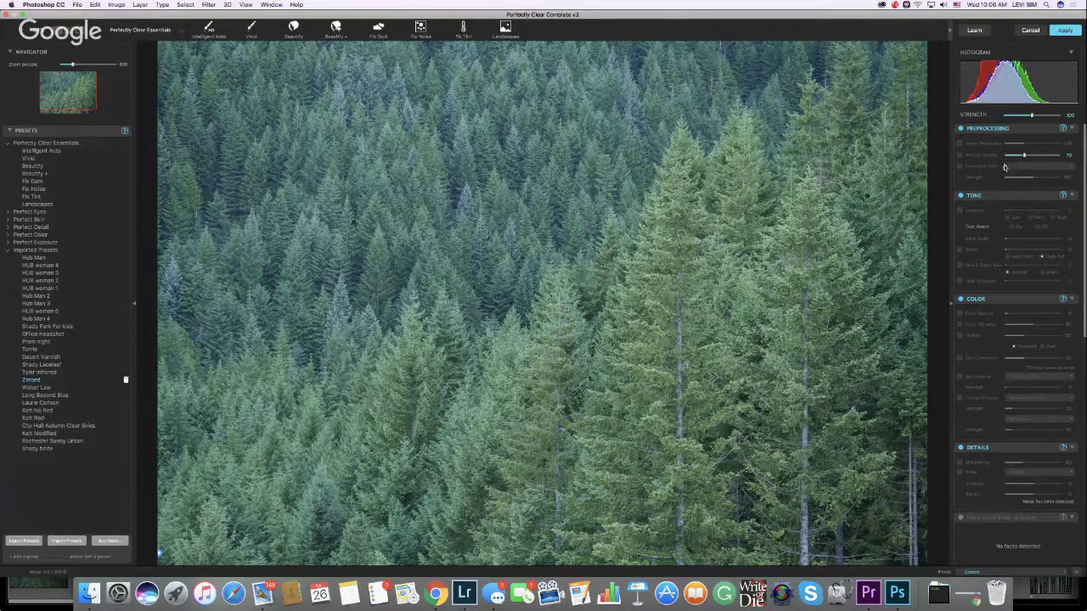
# Try an Orange corrective filter at strength about 56, then switch it off
pyautogui.click(960, 166)
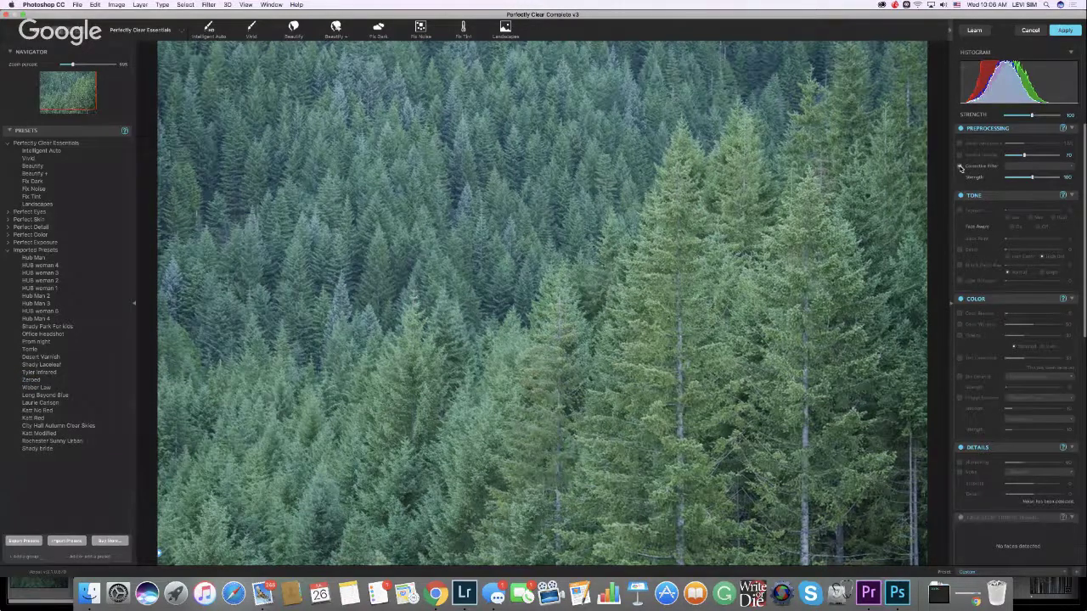
pyautogui.click(1031, 166)
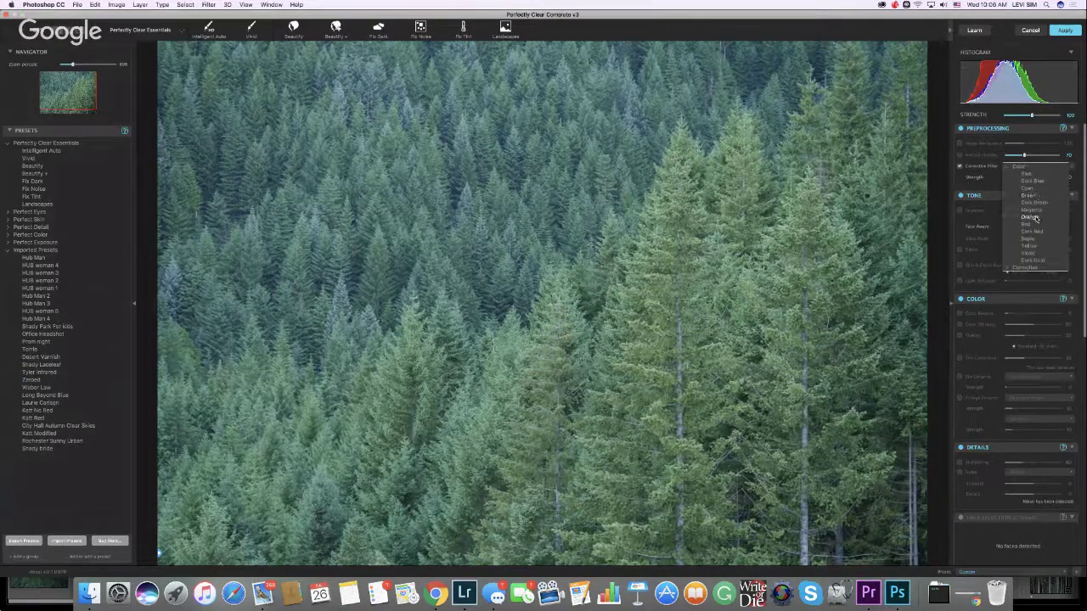
pyautogui.click(1034, 218)
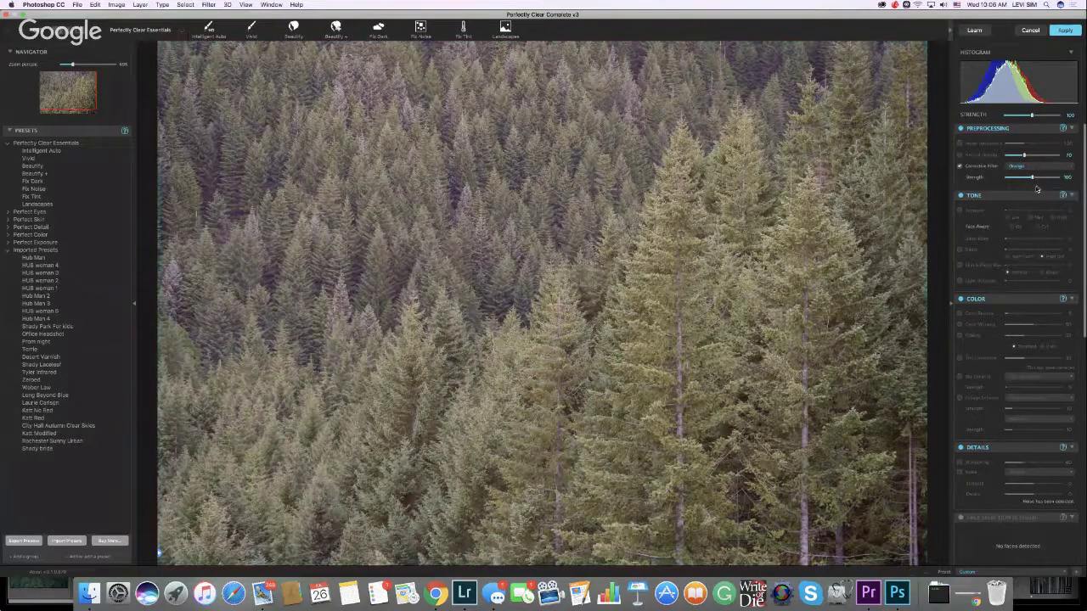
pyautogui.click(1027, 178)
pyautogui.moveTo(1027, 177); pyautogui.dragTo(1012, 178)
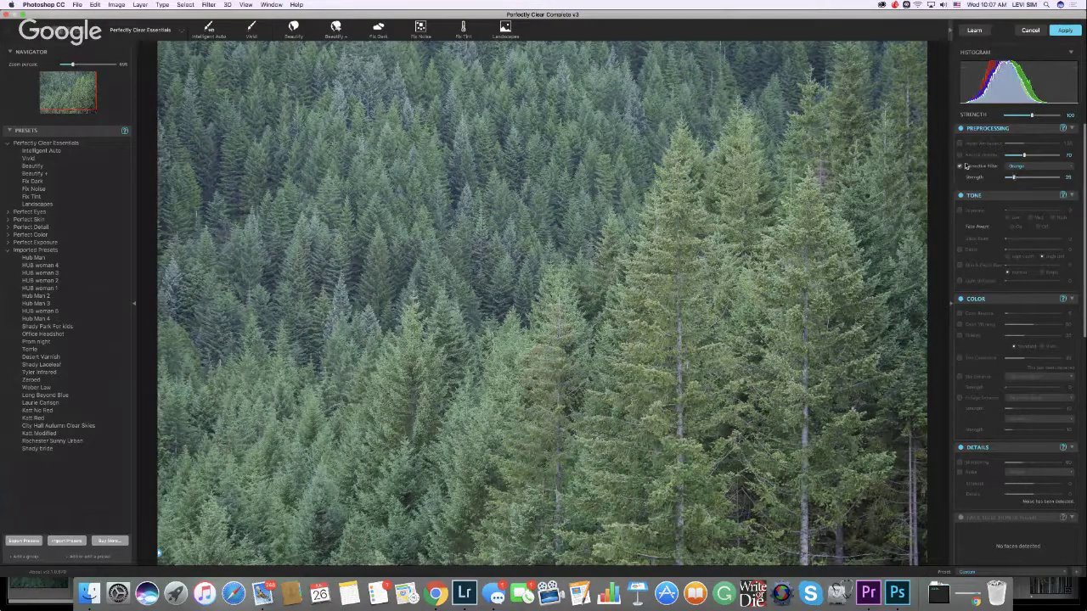
pyautogui.click(960, 167)
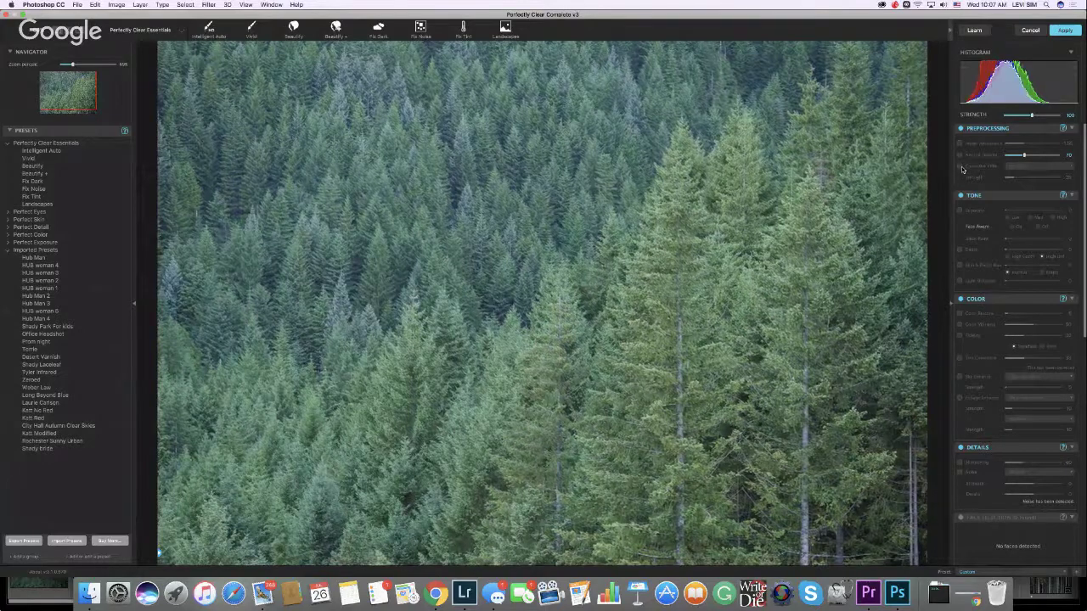
pyautogui.click(961, 168)
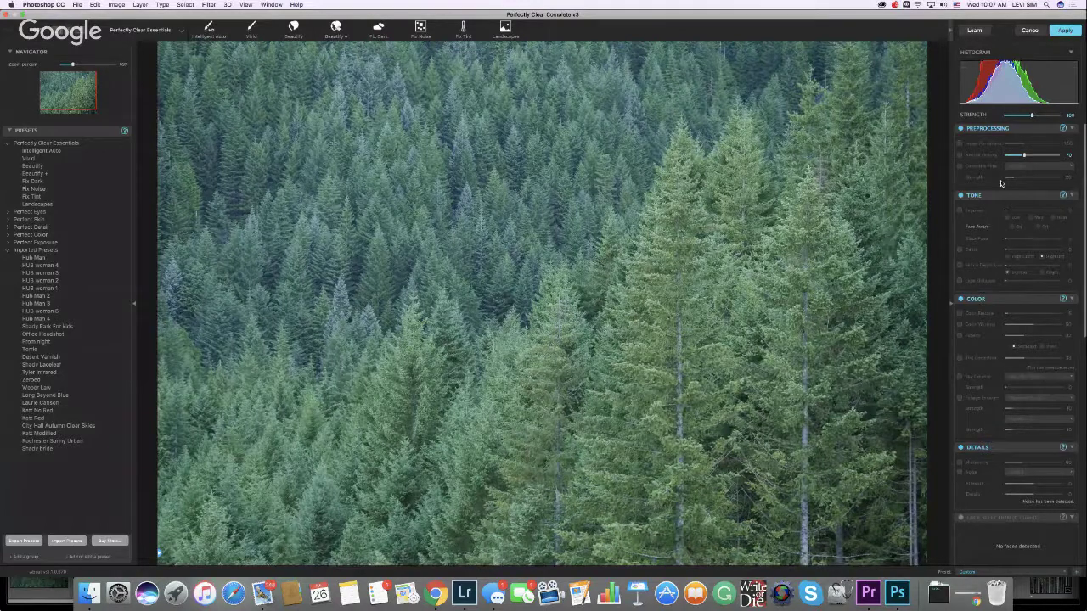
# Turn on Exposure, lower it to 11, and compare with the original
pyautogui.click(959, 211)
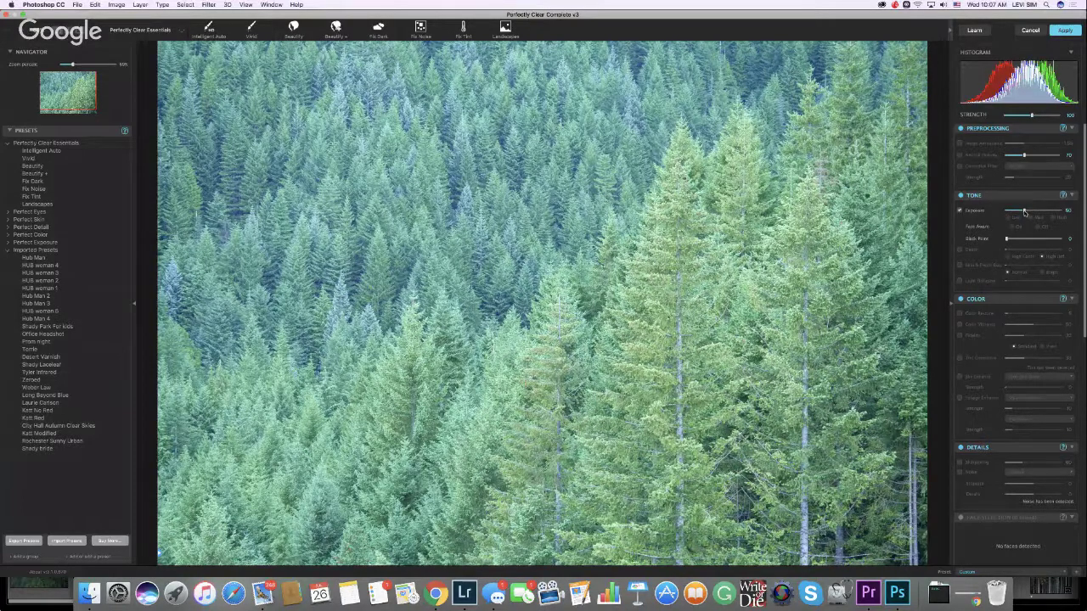
pyautogui.moveTo(1025, 212); pyautogui.dragTo(1013, 211)
pyautogui.moveTo(1011, 210); pyautogui.dragTo(1007, 216)
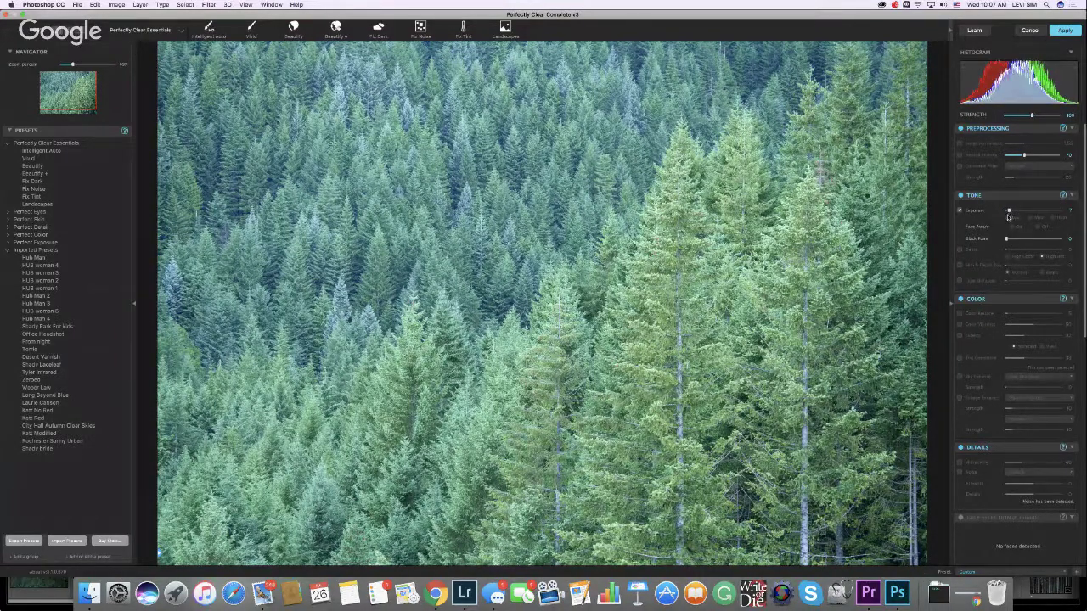
pyautogui.moveTo(851, 526); pyautogui.dragTo(851, 526)
pyautogui.moveTo(796, 264); pyautogui.dragTo(823, 262)
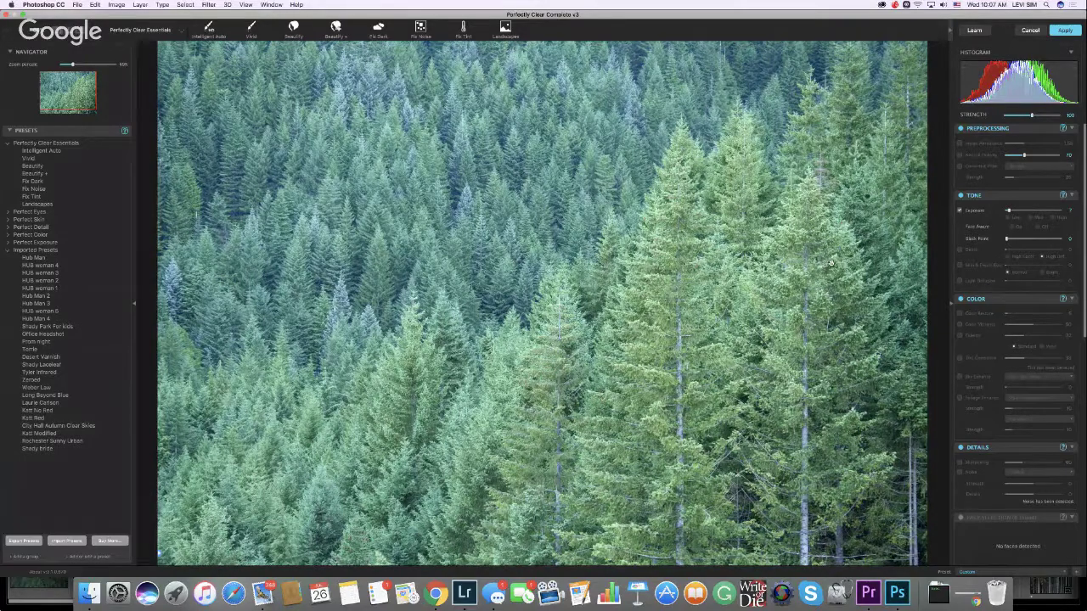
# Enable Depth at 78 in High Def mode and show a before/after split
pyautogui.click(960, 251)
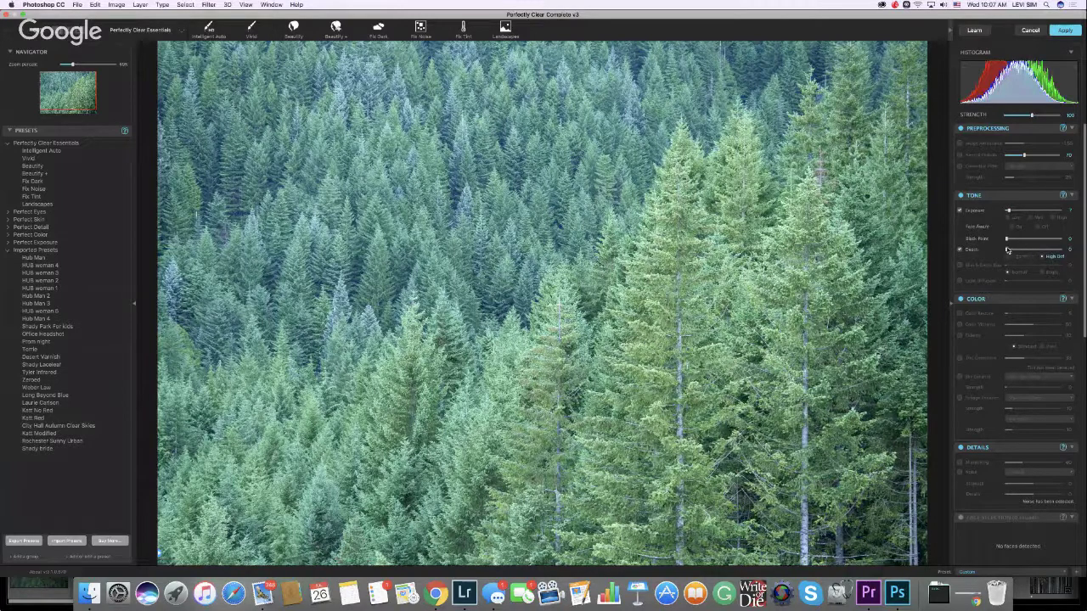
pyautogui.click(1023, 252)
pyautogui.moveTo(1031, 251); pyautogui.dragTo(1041, 252)
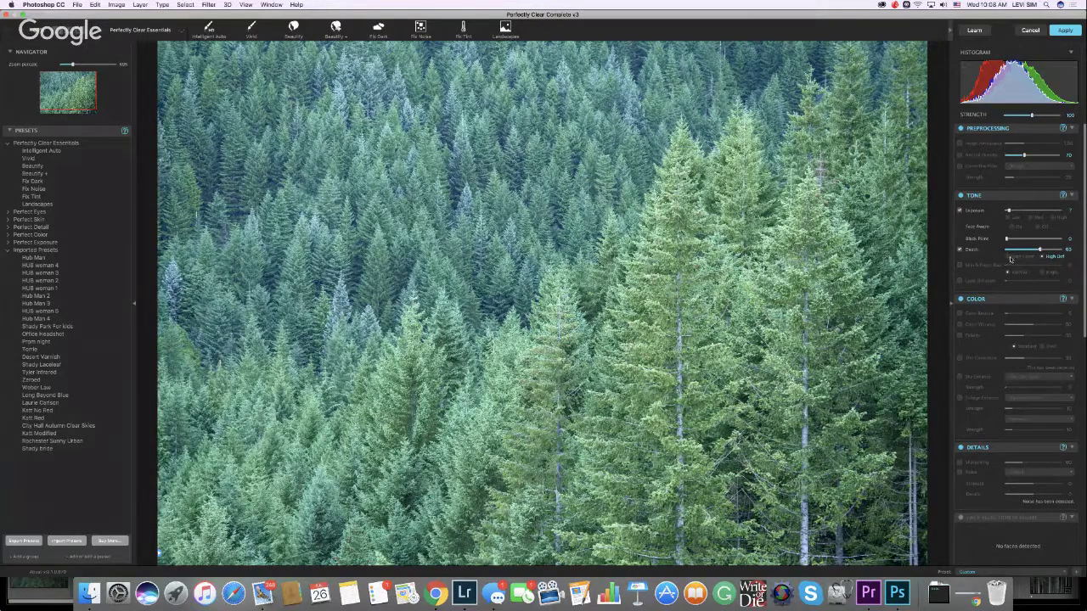
pyautogui.click(1008, 256)
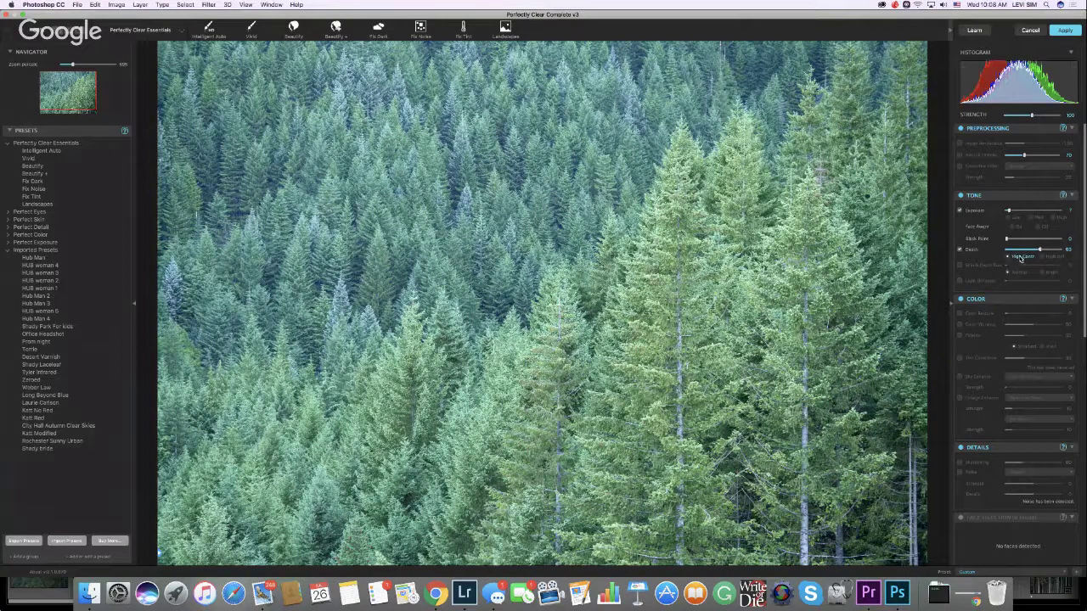
pyautogui.click(1043, 257)
pyautogui.moveTo(1040, 250); pyautogui.dragTo(1047, 249)
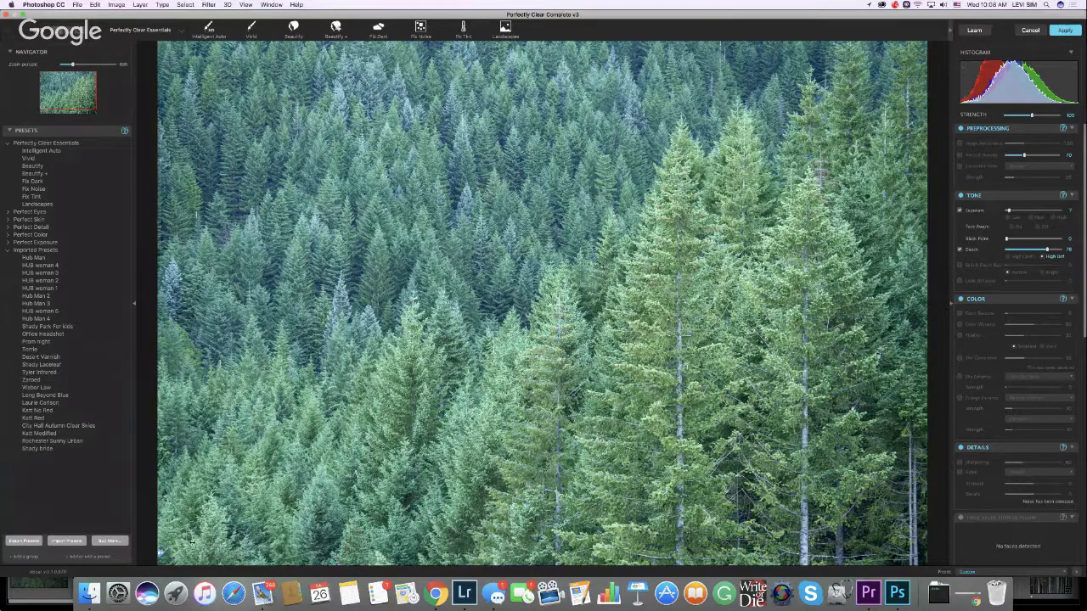
pyautogui.moveTo(161, 554); pyautogui.dragTo(866, 553)
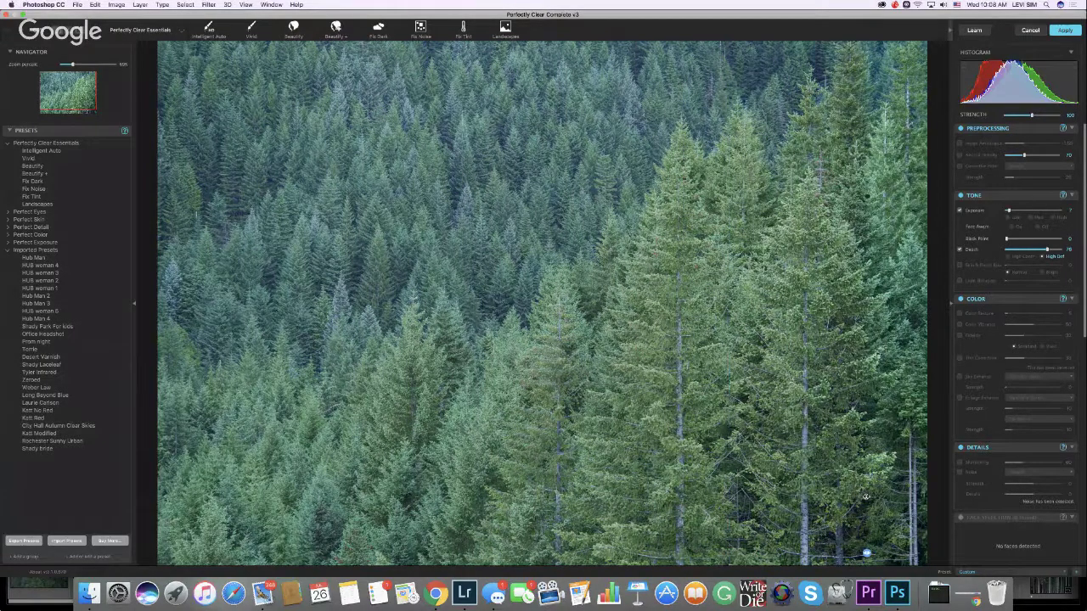
# Return the preview to fully processed and show the Navigator and Presets panel
pyautogui.moveTo(865, 497); pyautogui.dragTo(141, 482)
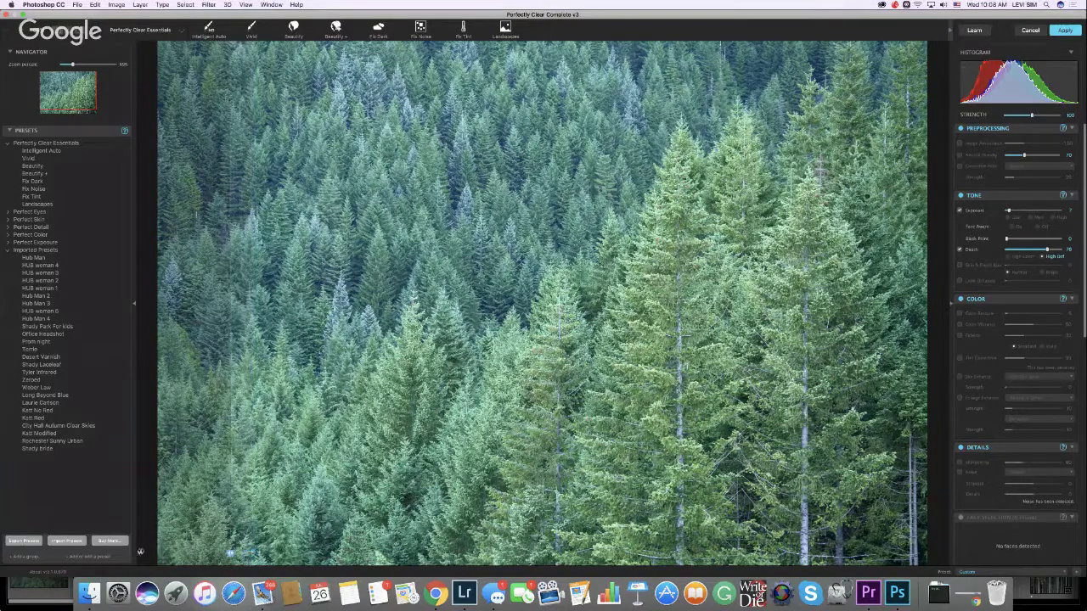
pyautogui.moveTo(253, 553); pyautogui.dragTo(136, 552)
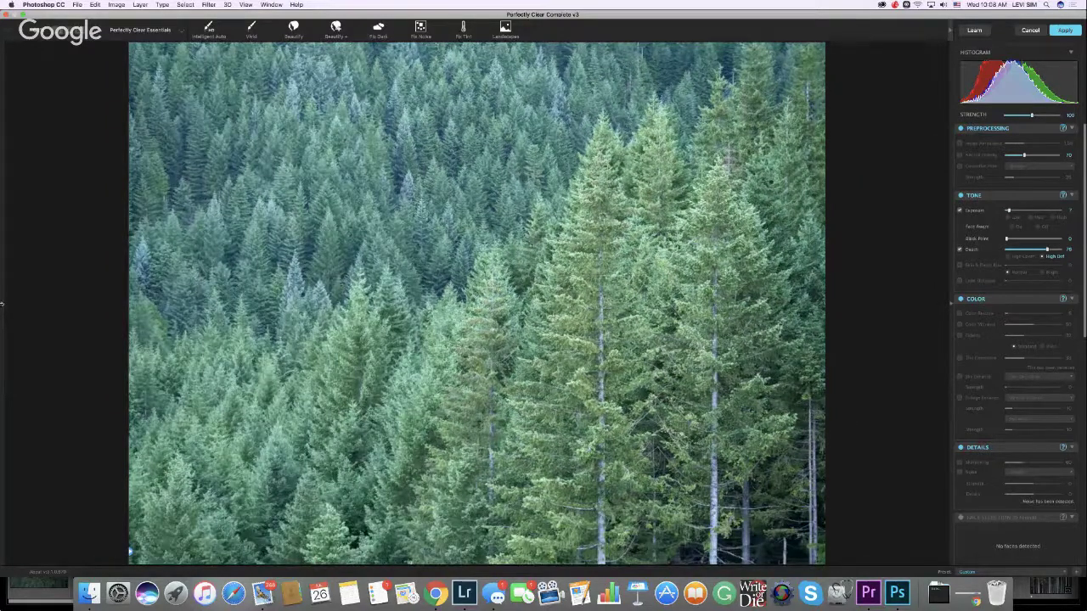
pyautogui.click(2, 307)
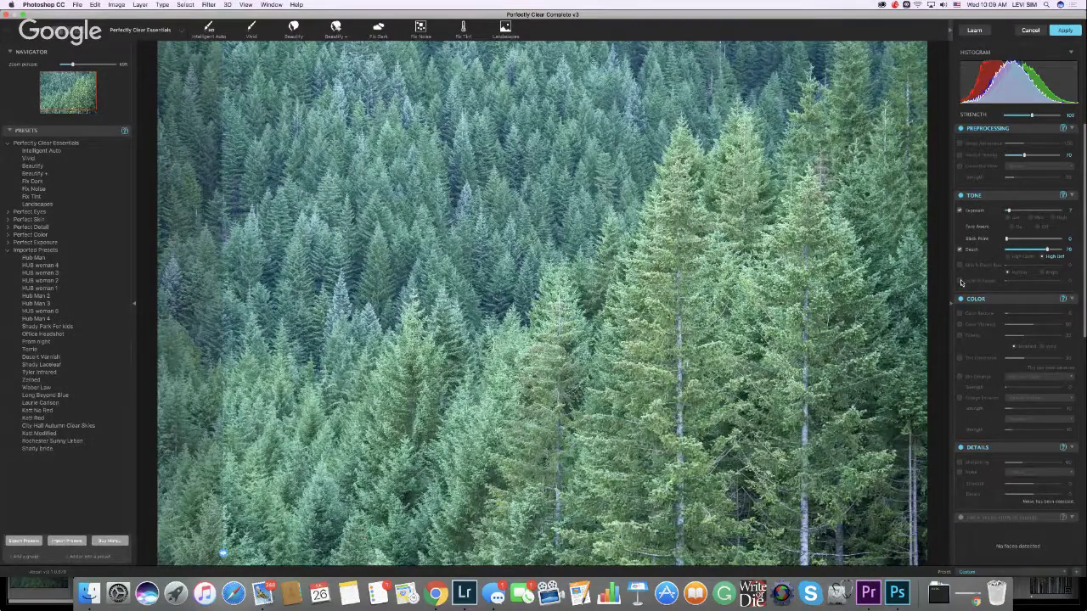
# Set Light Diffusion to about 65, compare it on and off, and leave it unticked
pyautogui.click(960, 281)
pyautogui.click(1022, 281)
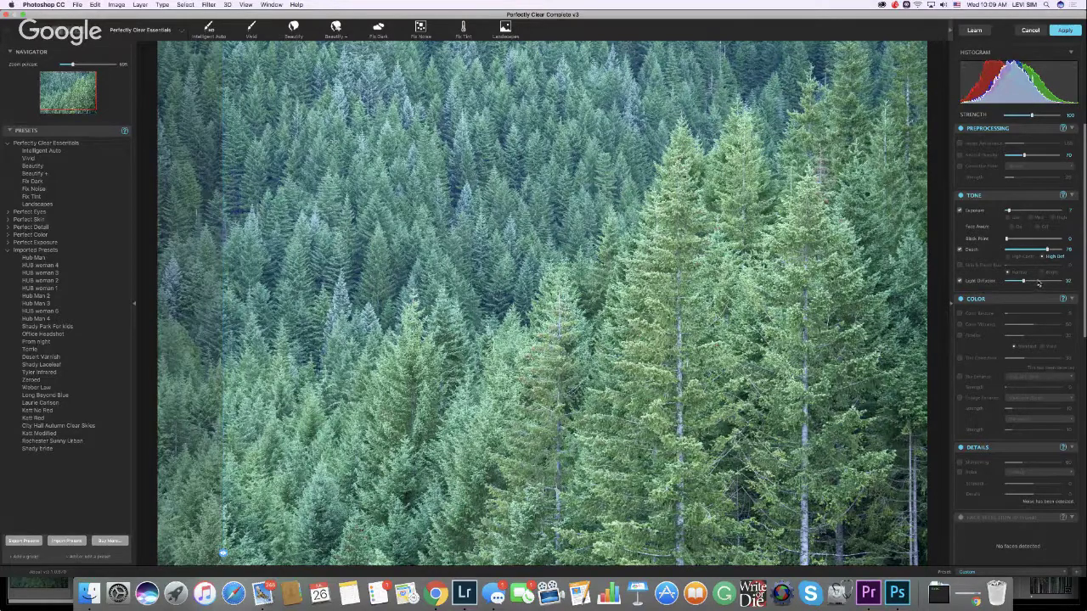
pyautogui.click(1041, 282)
pyautogui.click(960, 281)
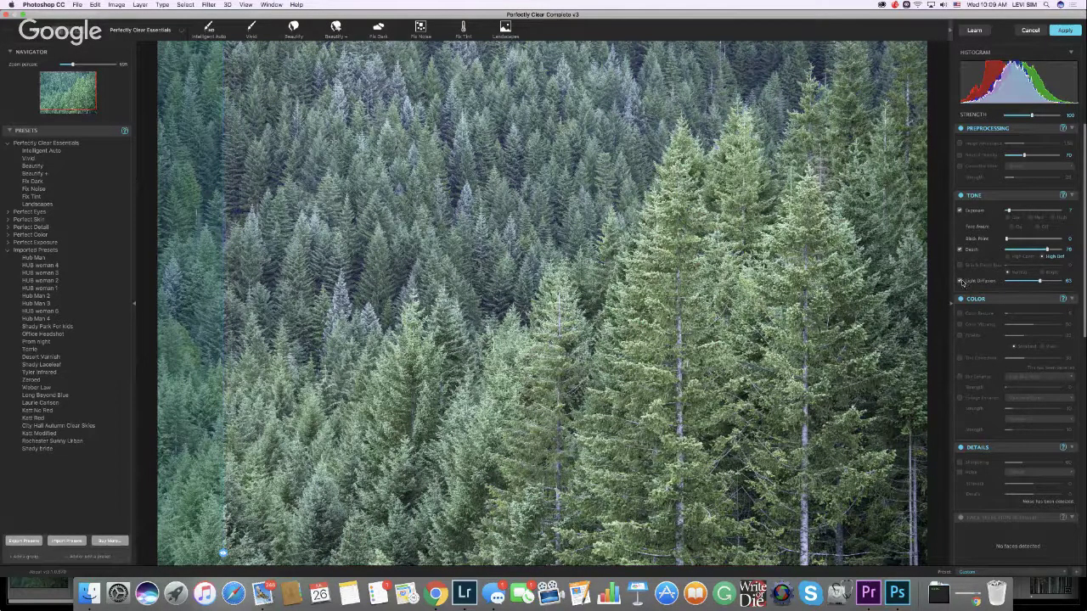
pyautogui.click(960, 282)
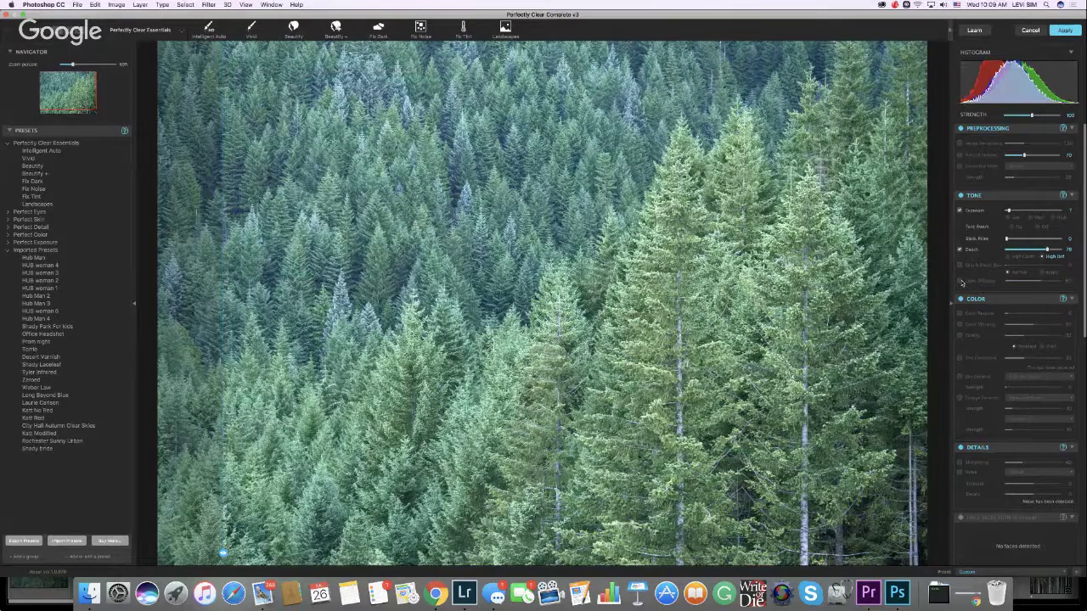
pyautogui.click(960, 282)
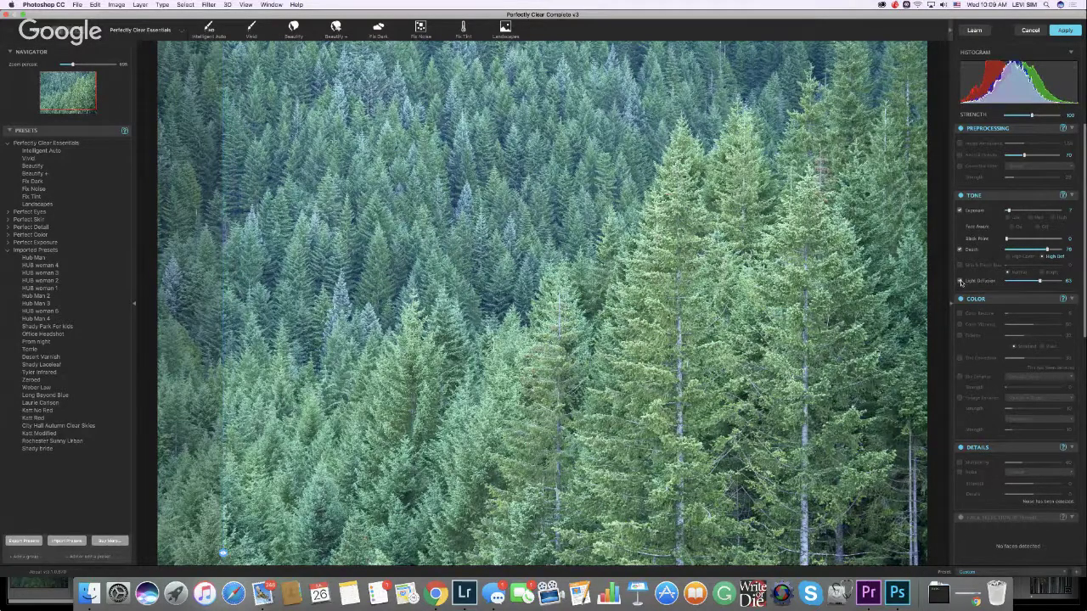
pyautogui.click(960, 282)
pyautogui.click(960, 282)
pyautogui.click(960, 281)
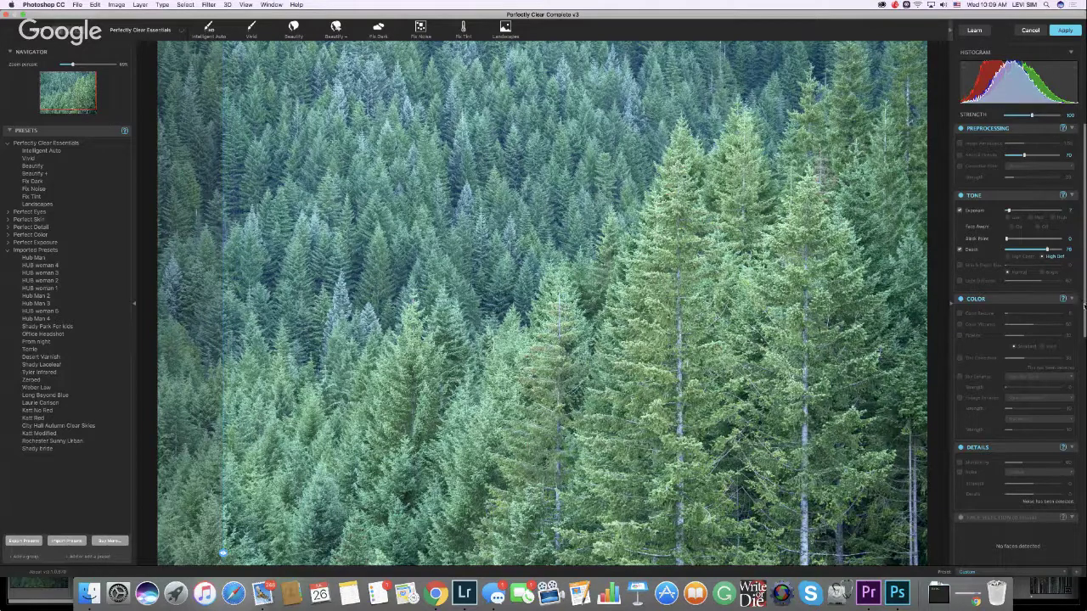
pyautogui.moveTo(1084, 303); pyautogui.dragTo(1082, 373)
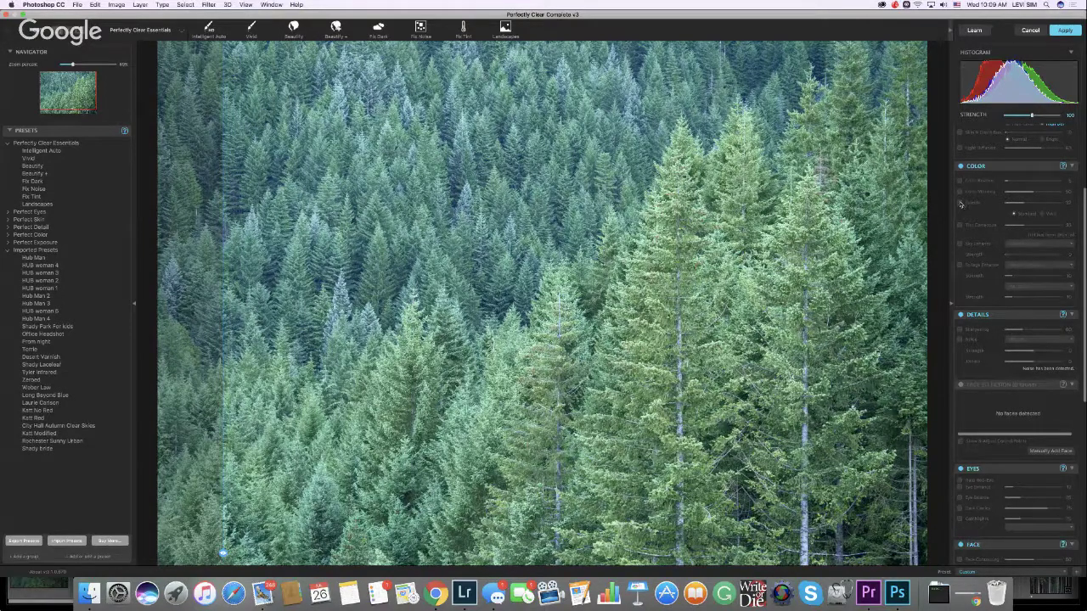
# Turn on Vibrancy, try 84, compare on and off, then settle at about 50
pyautogui.click(960, 203)
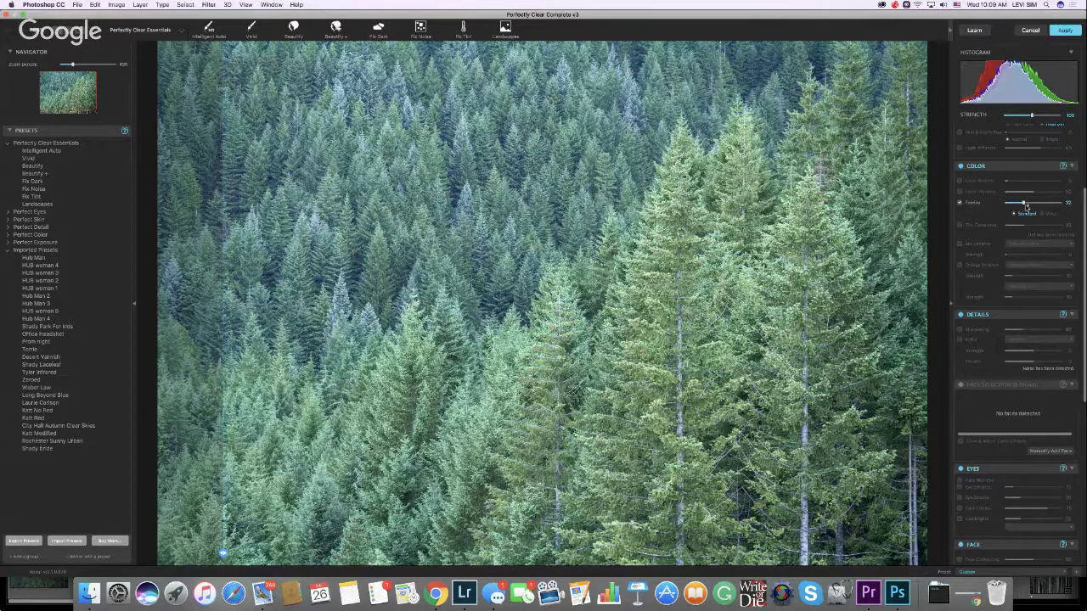
pyautogui.moveTo(1024, 204); pyautogui.dragTo(1040, 209)
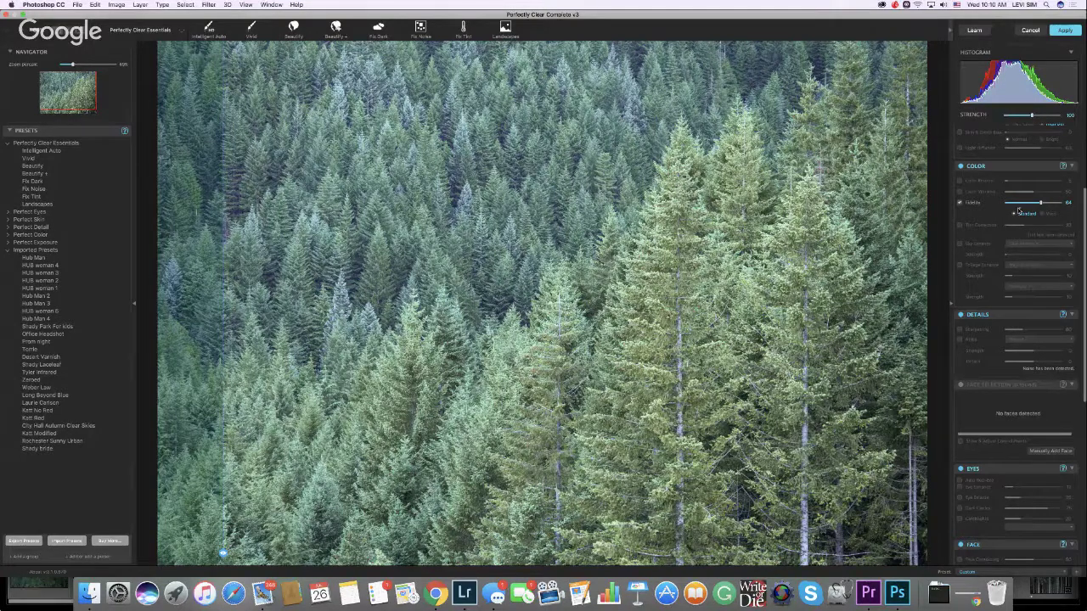
pyautogui.moveTo(1039, 208); pyautogui.dragTo(1036, 208)
pyautogui.click(960, 203)
pyautogui.click(960, 204)
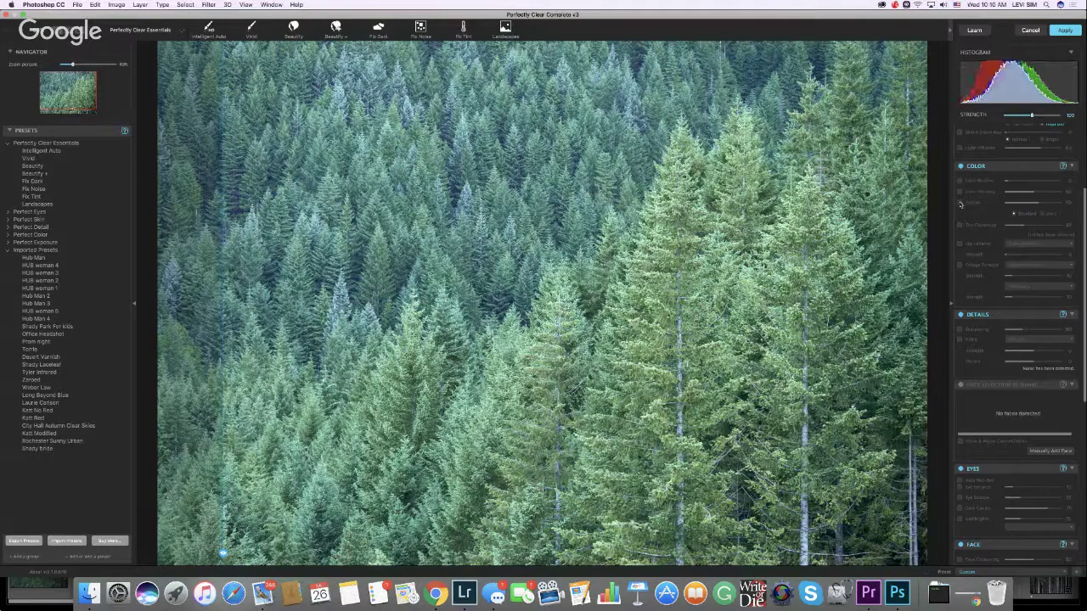
pyautogui.click(961, 204)
pyautogui.click(962, 204)
pyautogui.click(961, 205)
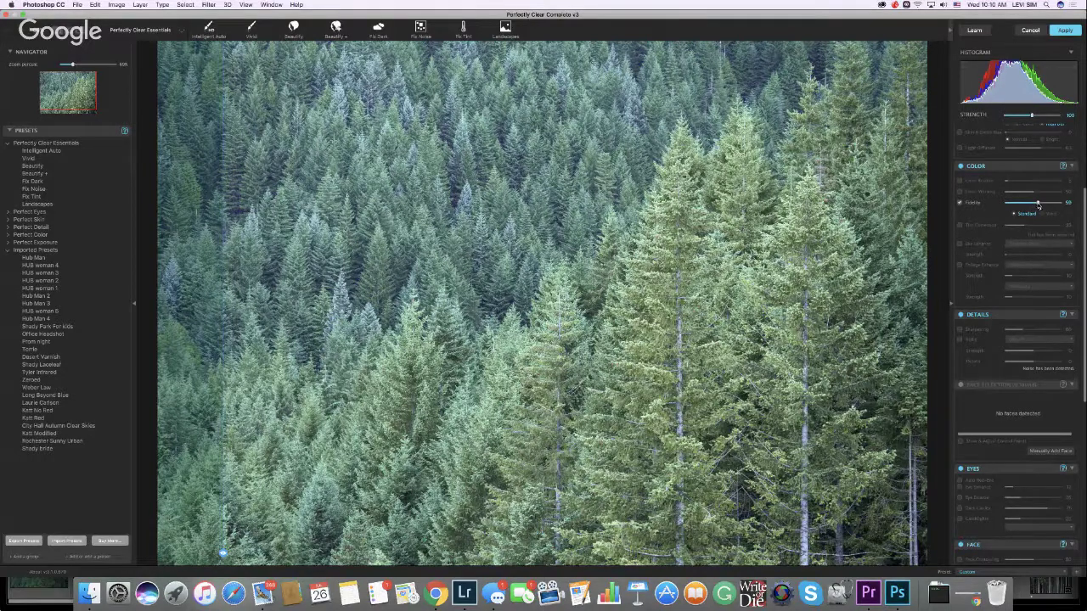
pyautogui.moveTo(1037, 206); pyautogui.dragTo(1031, 205)
# Collapse the Eyes, Face and Skin sections, then scroll back up to Tone
pyautogui.scroll(5, 1076, 209)
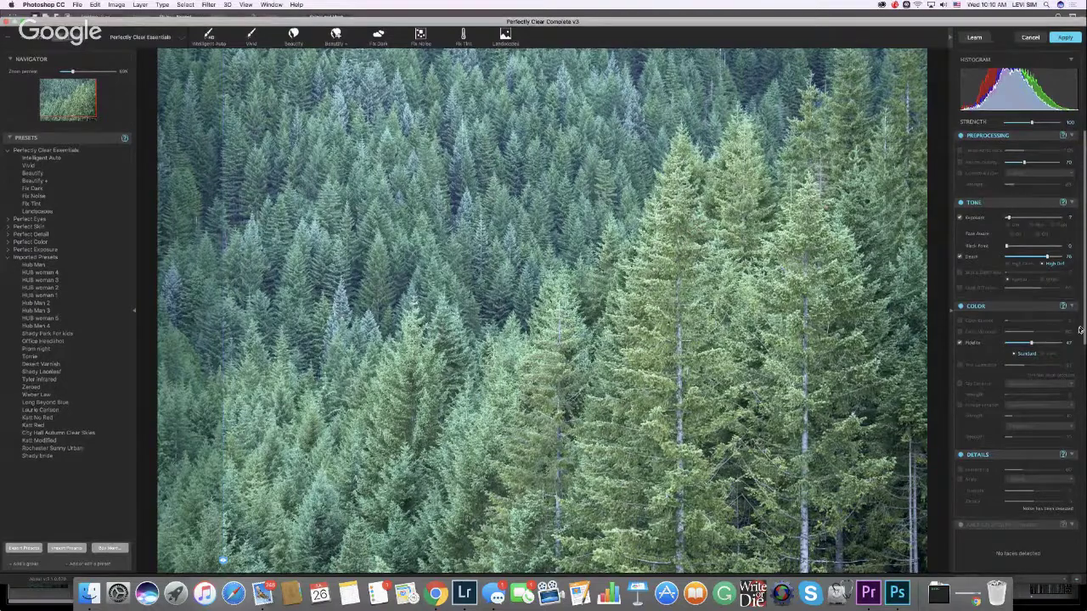
pyautogui.scroll(-4, 1076, 395)
pyautogui.scroll(-8, 1075, 395)
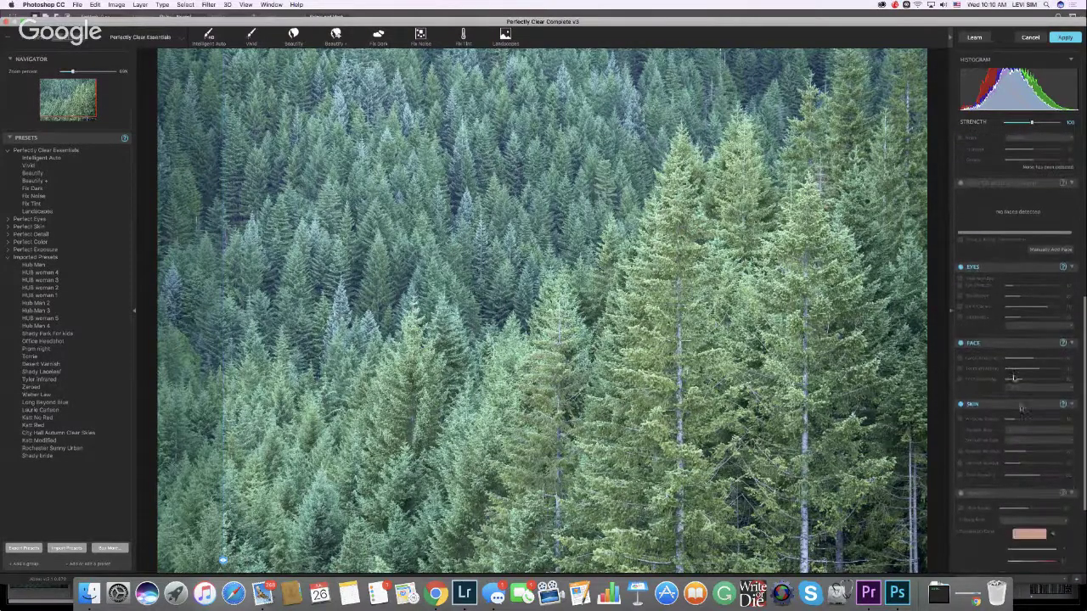
pyautogui.click(1072, 268)
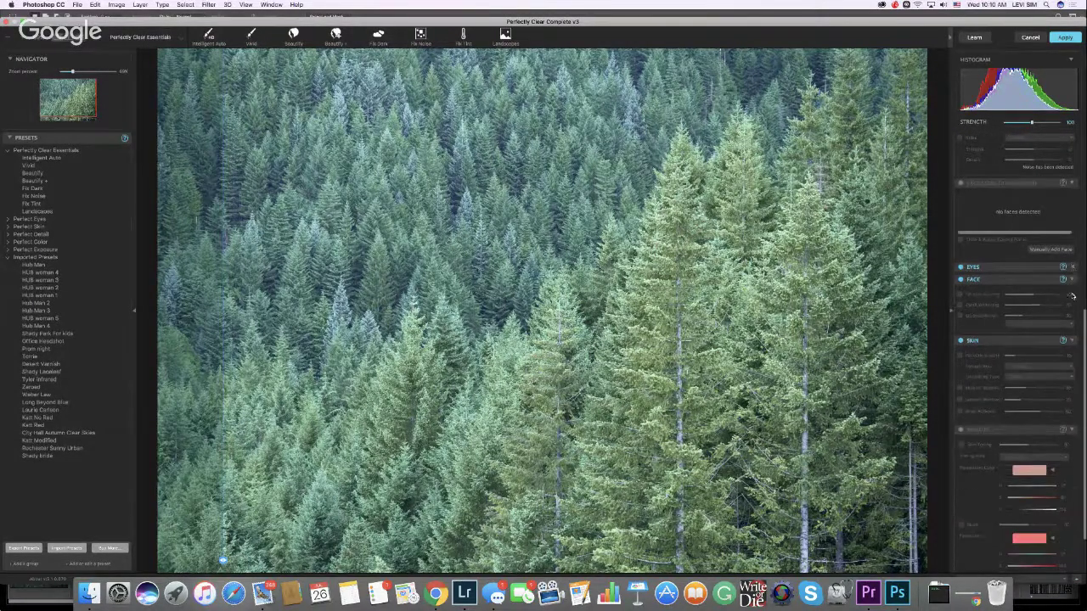
pyautogui.click(1072, 280)
pyautogui.click(1072, 292)
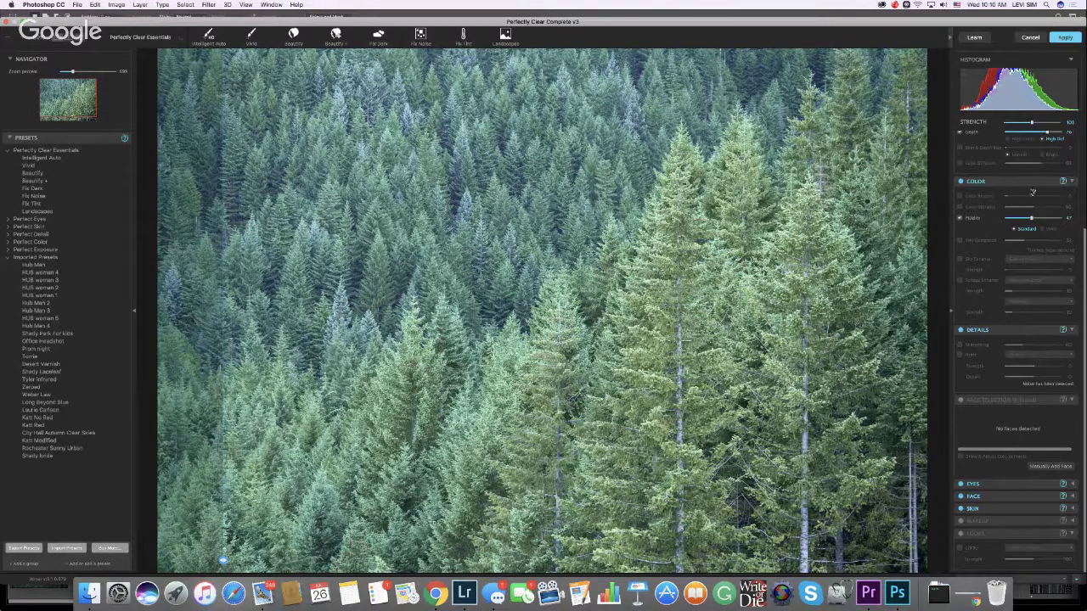
pyautogui.scroll(5, 1031, 188)
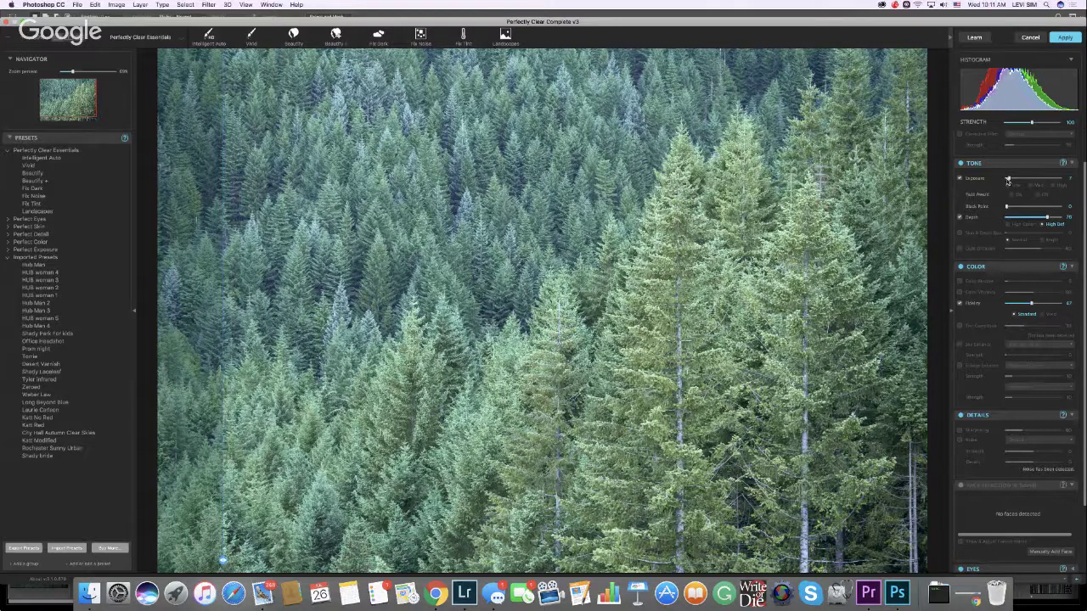
pyautogui.click(1056, 179)
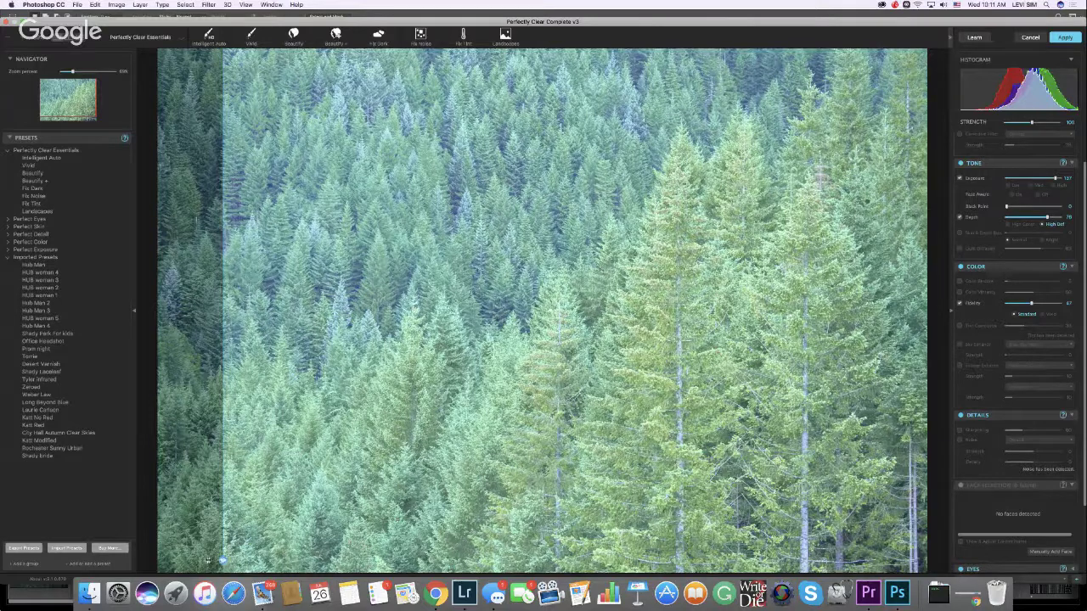
pyautogui.moveTo(221, 560); pyautogui.dragTo(158, 559)
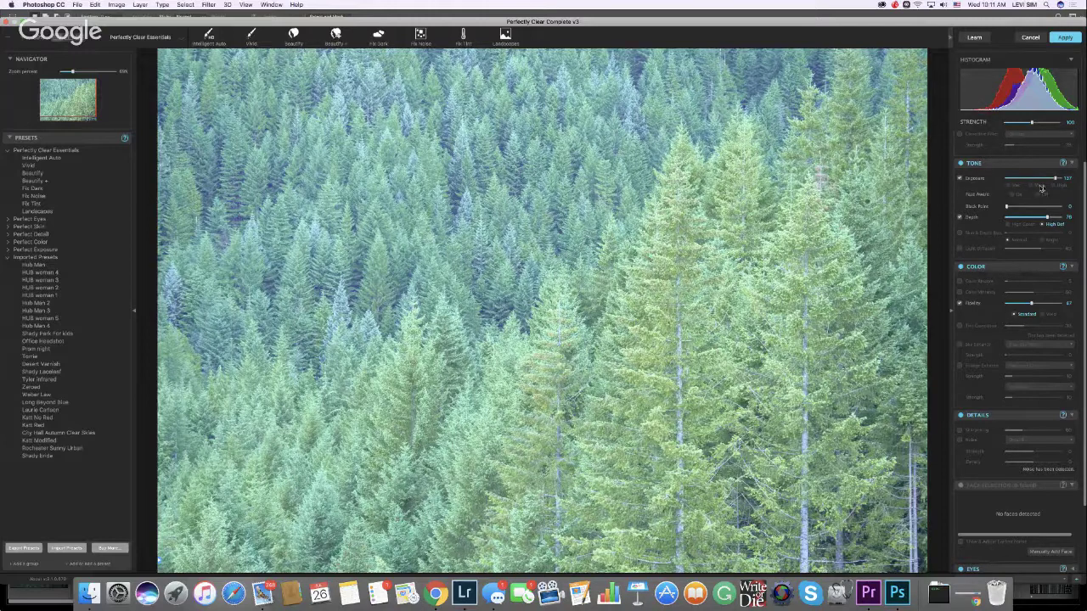
pyautogui.moveTo(1055, 179); pyautogui.dragTo(1009, 179)
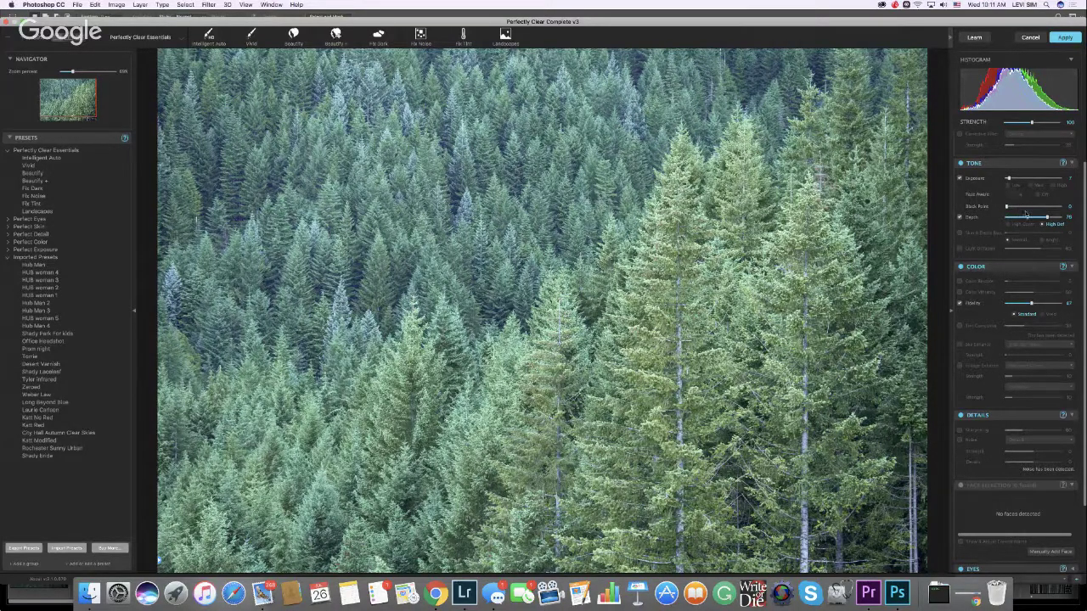
pyautogui.click(1053, 179)
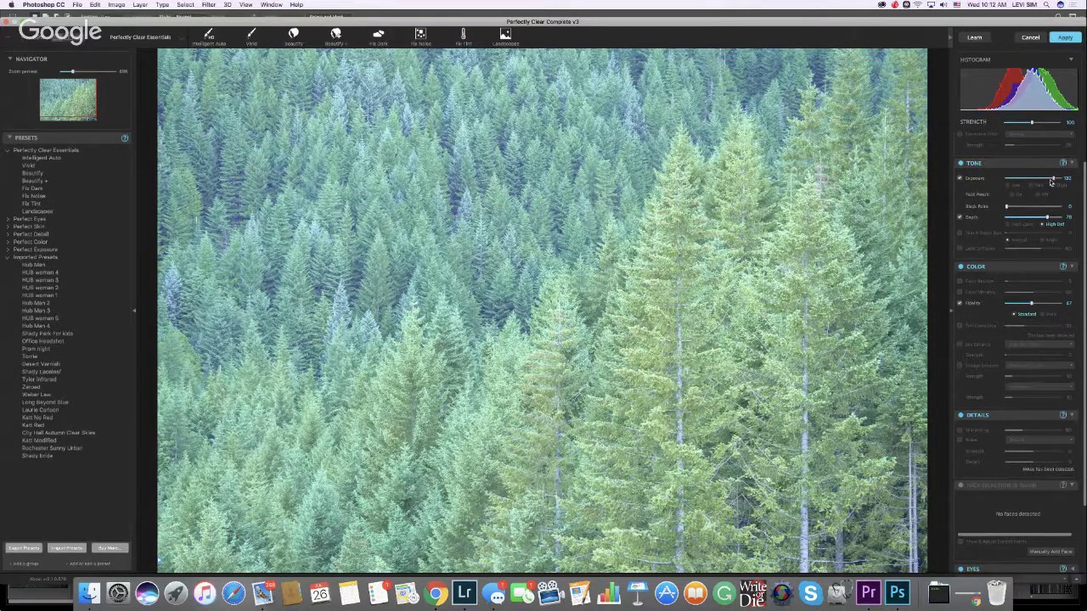
pyautogui.moveTo(1052, 182); pyautogui.dragTo(1008, 177)
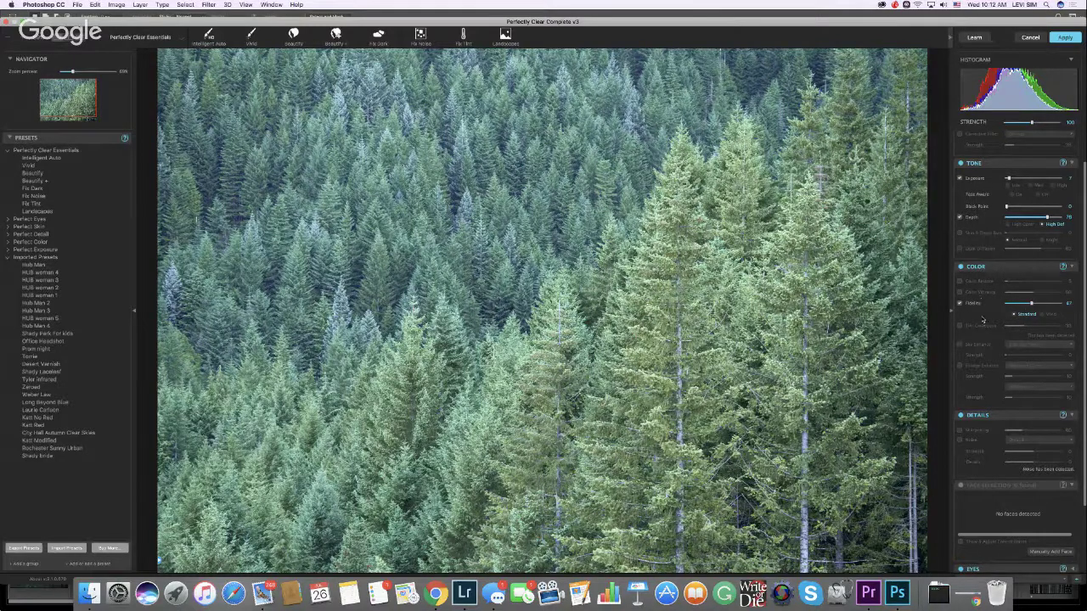
# Compare with the original, set Tint Correction to about 23, then leave it switched off
pyautogui.click(821, 303)
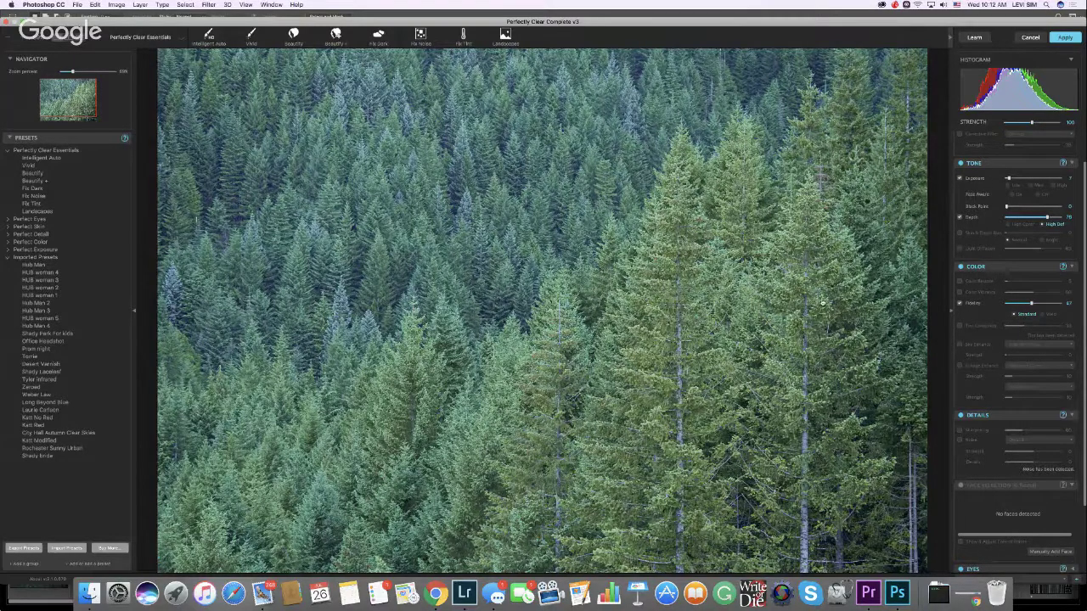
pyautogui.moveTo(822, 303); pyautogui.dragTo(839, 311)
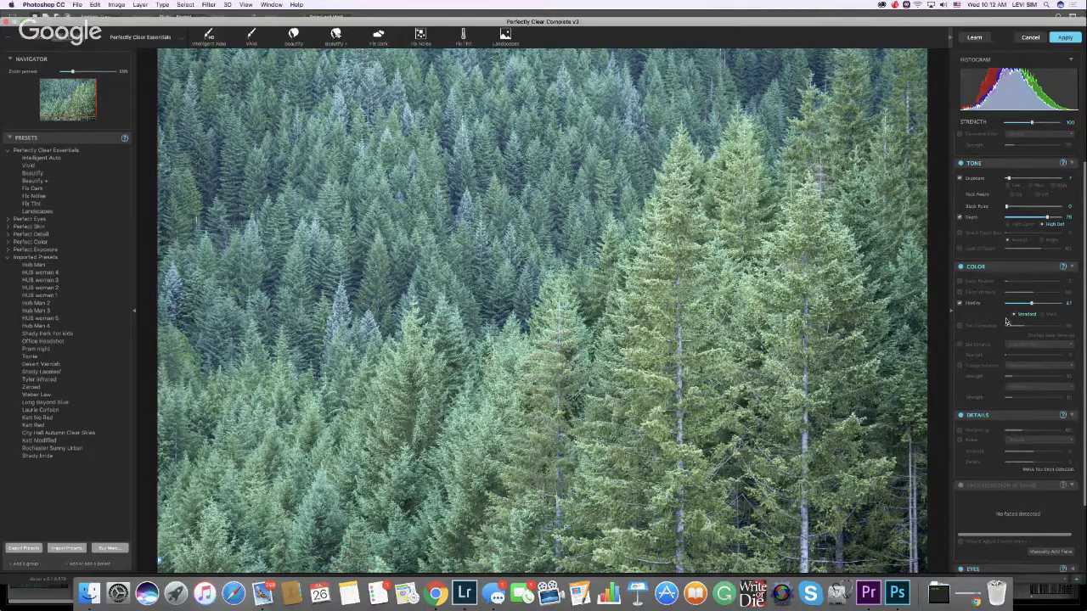
pyautogui.click(960, 326)
pyautogui.click(960, 326)
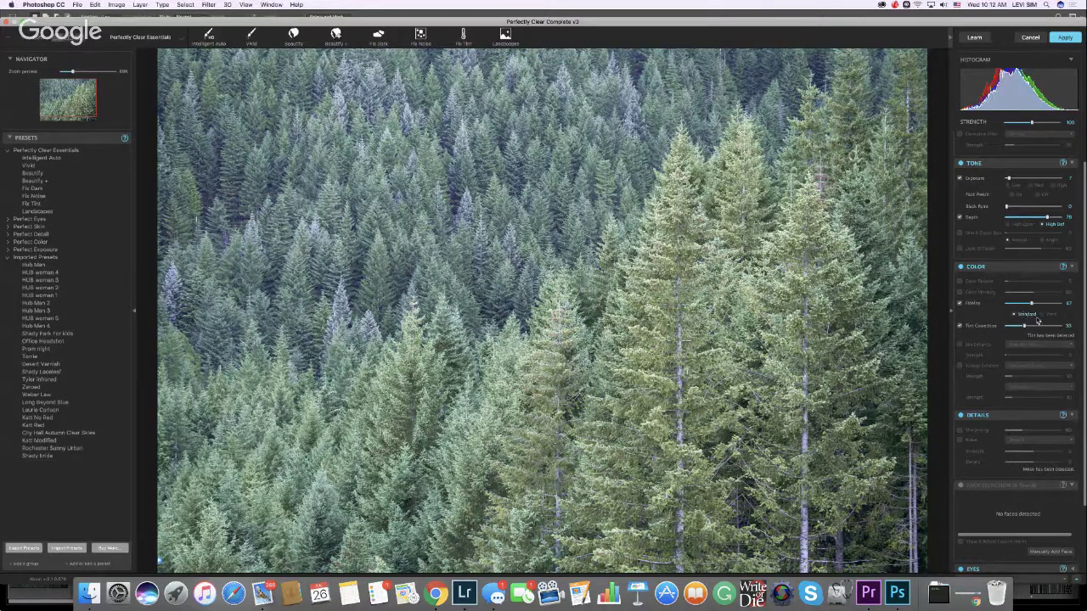
pyautogui.moveTo(1025, 326); pyautogui.dragTo(1018, 327)
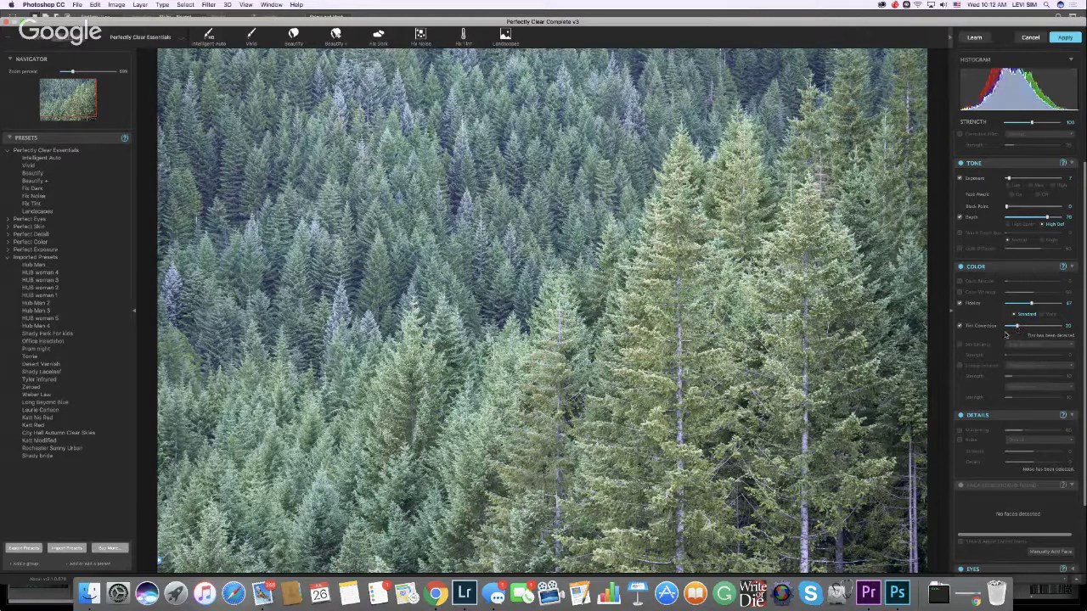
pyautogui.click(960, 326)
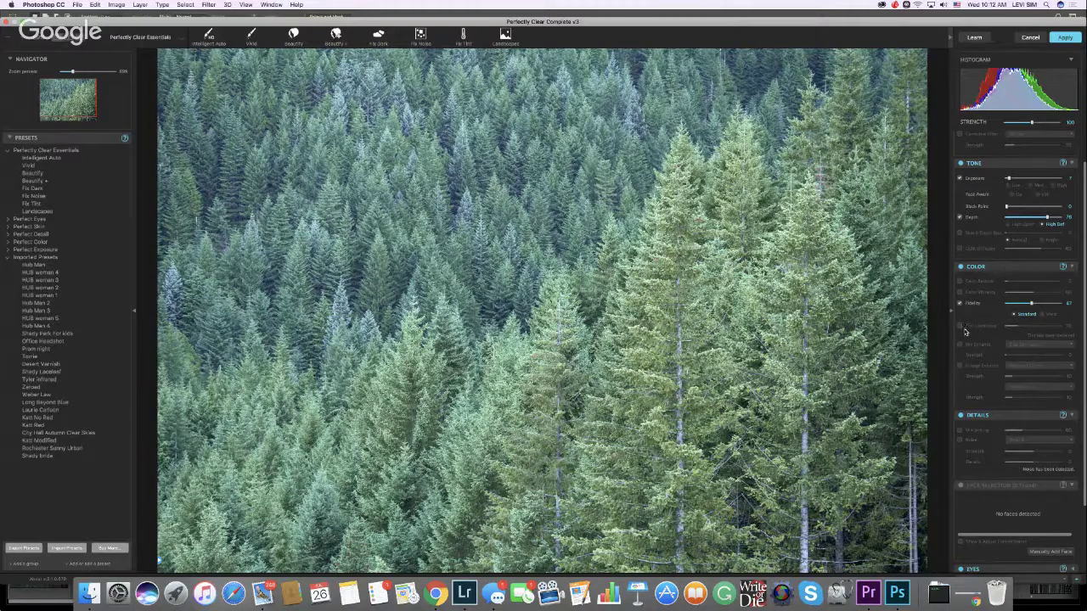
pyautogui.click(960, 326)
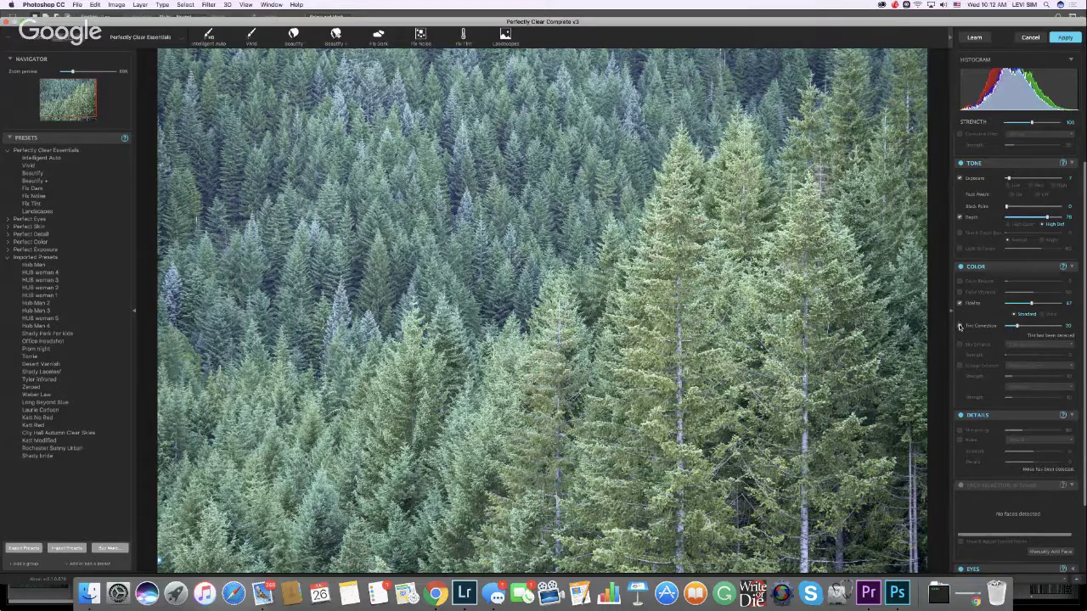
pyautogui.click(960, 325)
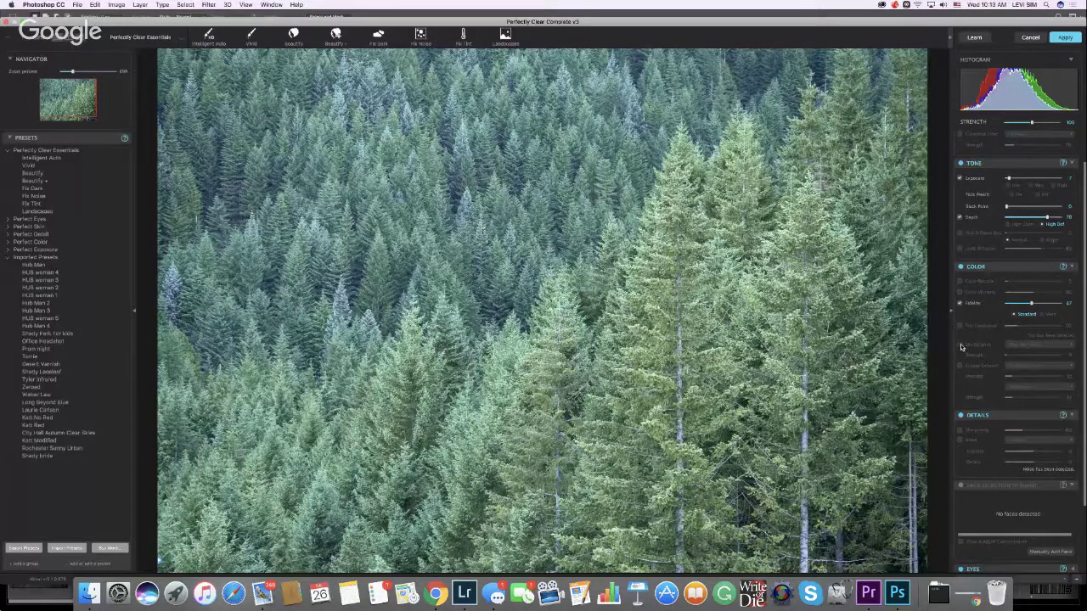
# Turn on Skin Enhance and try its strength between about 33 and 76, then lower it
pyautogui.click(960, 345)
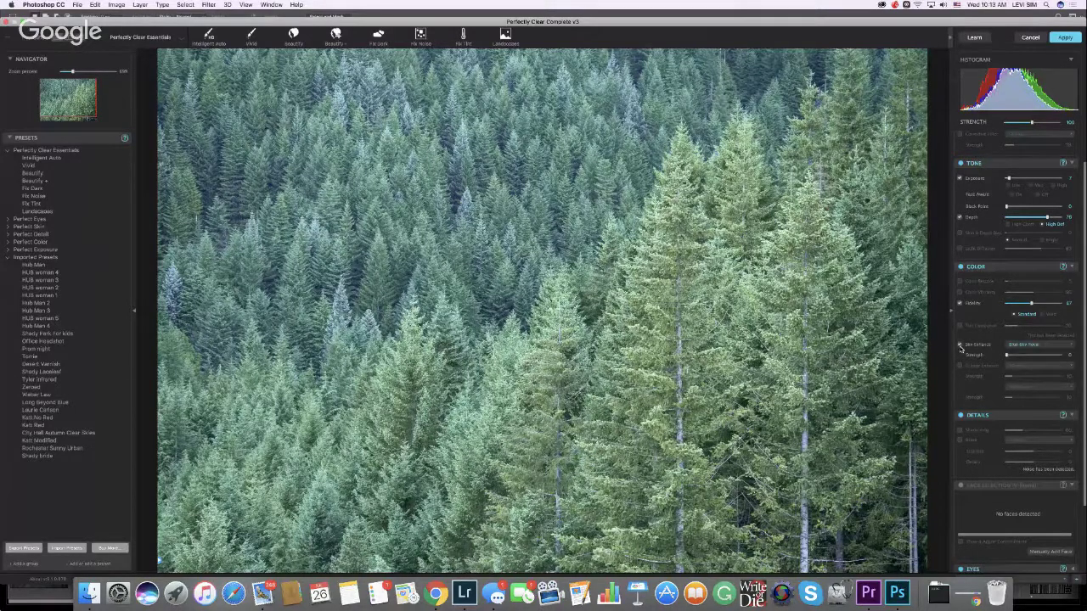
pyautogui.click(1023, 355)
pyautogui.moveTo(1023, 357); pyautogui.dragTo(1047, 358)
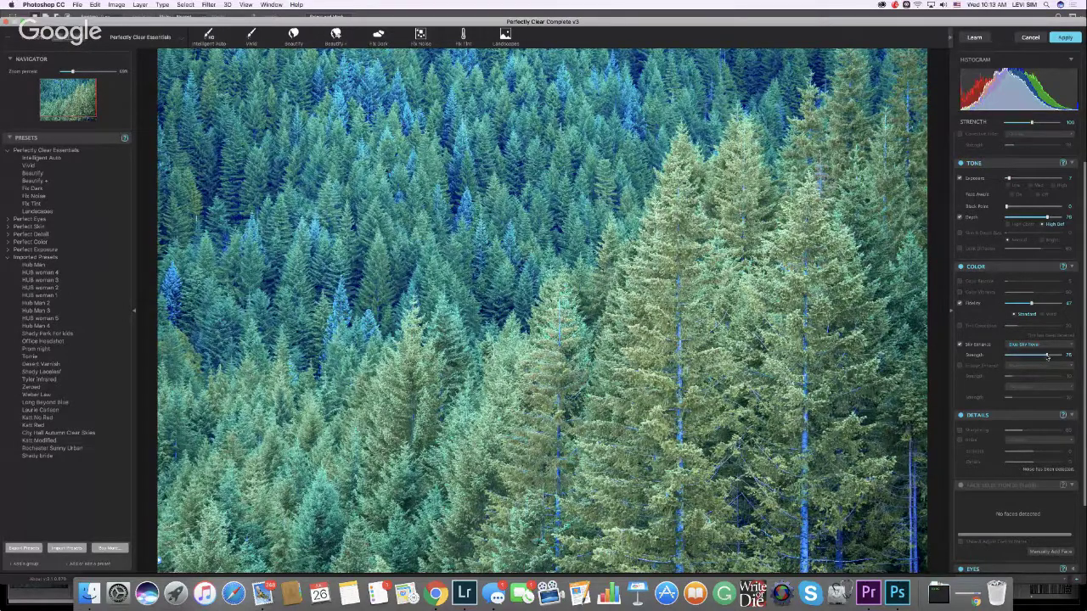
pyautogui.moveTo(1046, 356); pyautogui.dragTo(1022, 357)
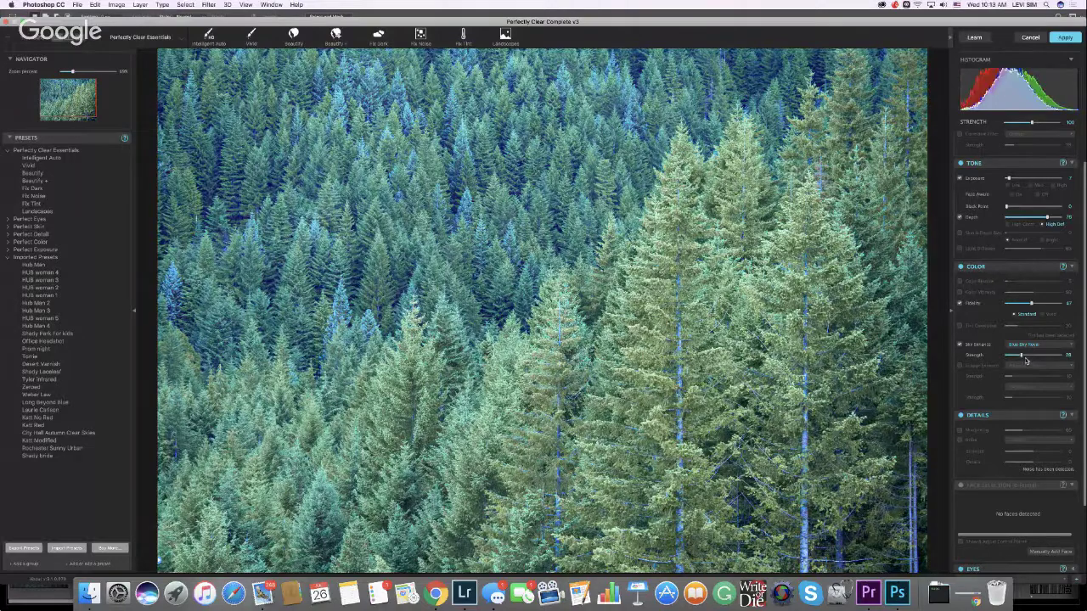
# Try the Blue Sky Contrast, Blue Sky Saturated and Night Enhance sky styles, toggling Sky Enhance
pyautogui.click(1033, 345)
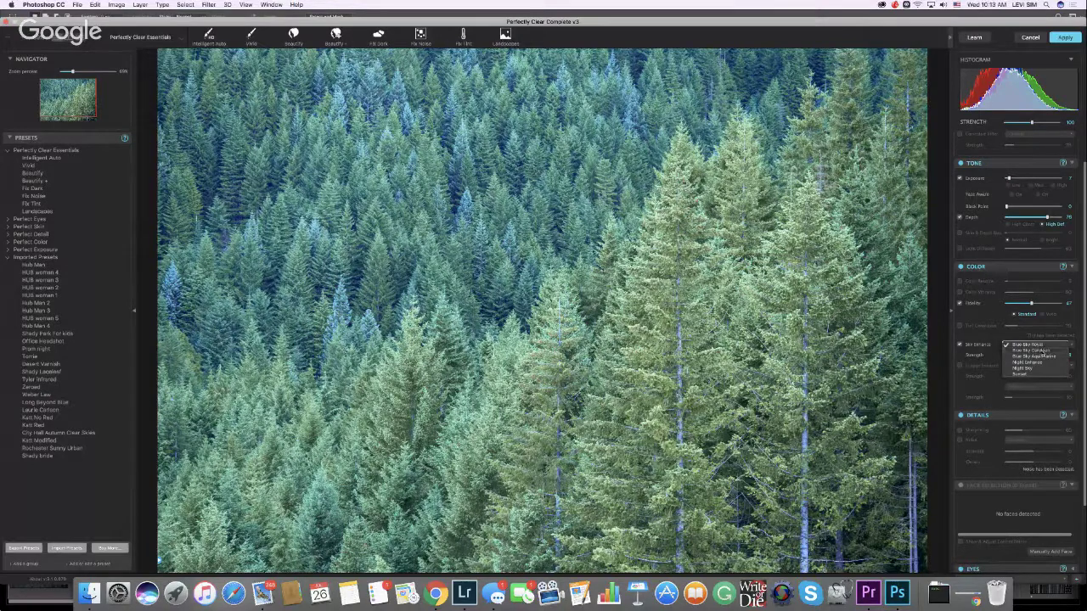
pyautogui.click(1042, 350)
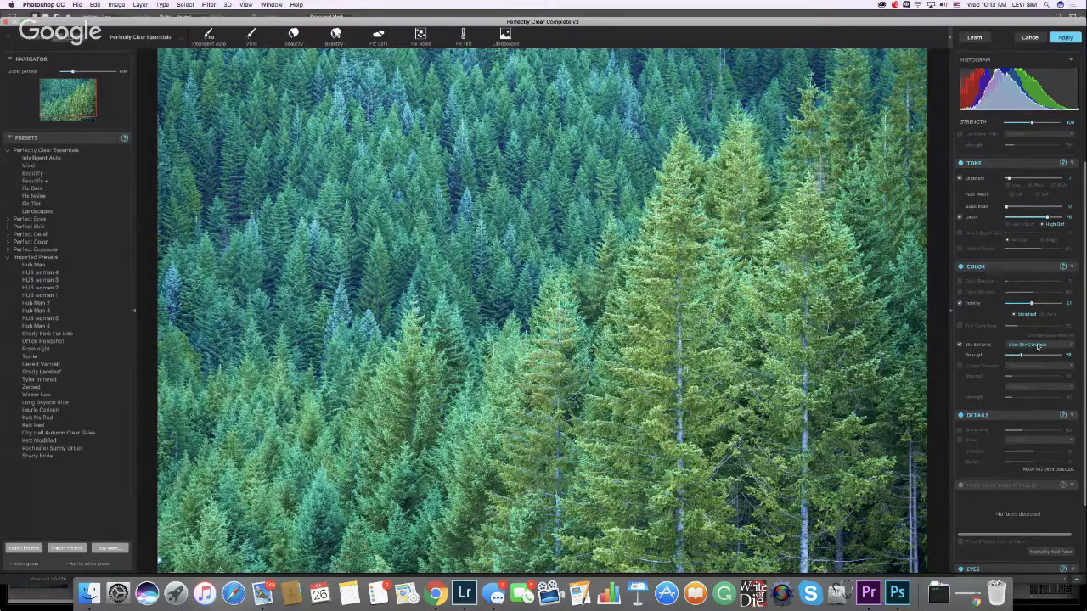
pyautogui.click(1038, 346)
pyautogui.click(1044, 350)
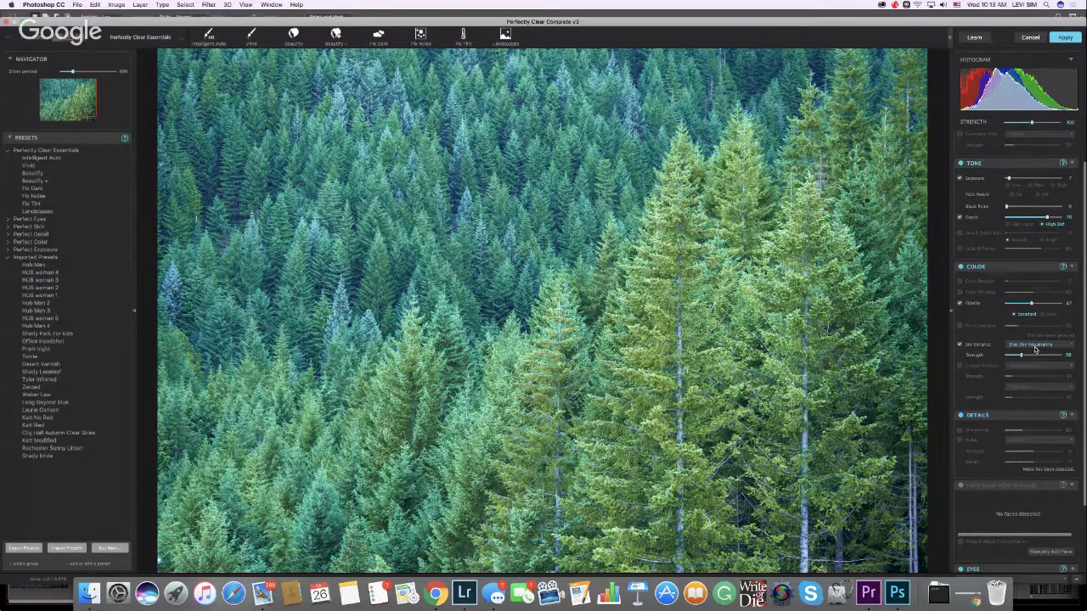
pyautogui.click(1037, 347)
pyautogui.click(1038, 351)
pyautogui.click(959, 345)
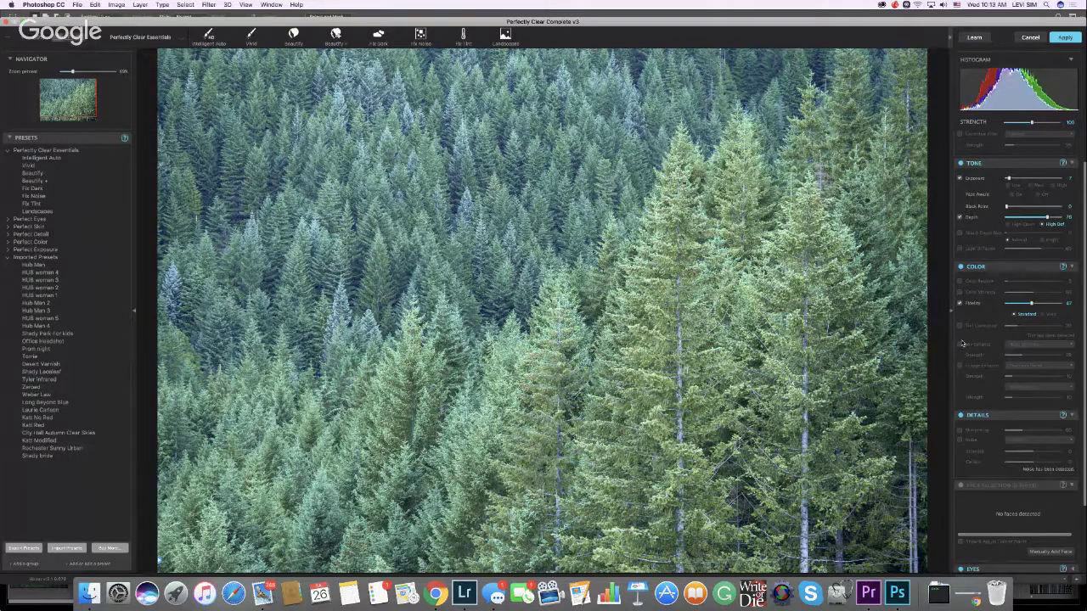
pyautogui.click(959, 344)
# Try the Sunset sky style, pick a blue sky style, and drop its strength to about 0
pyautogui.click(1022, 347)
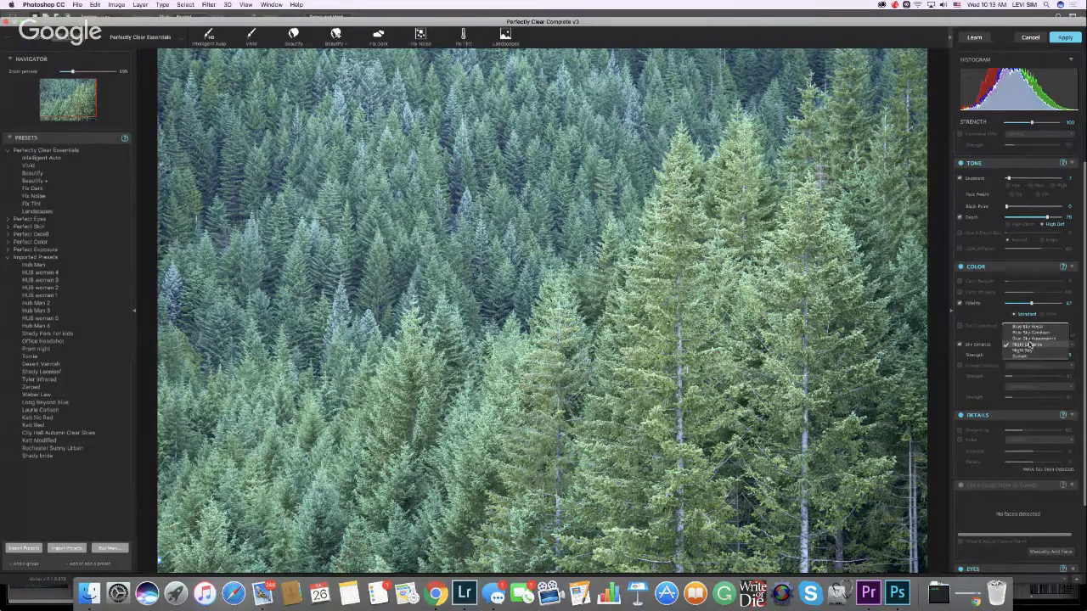
pyautogui.click(1029, 358)
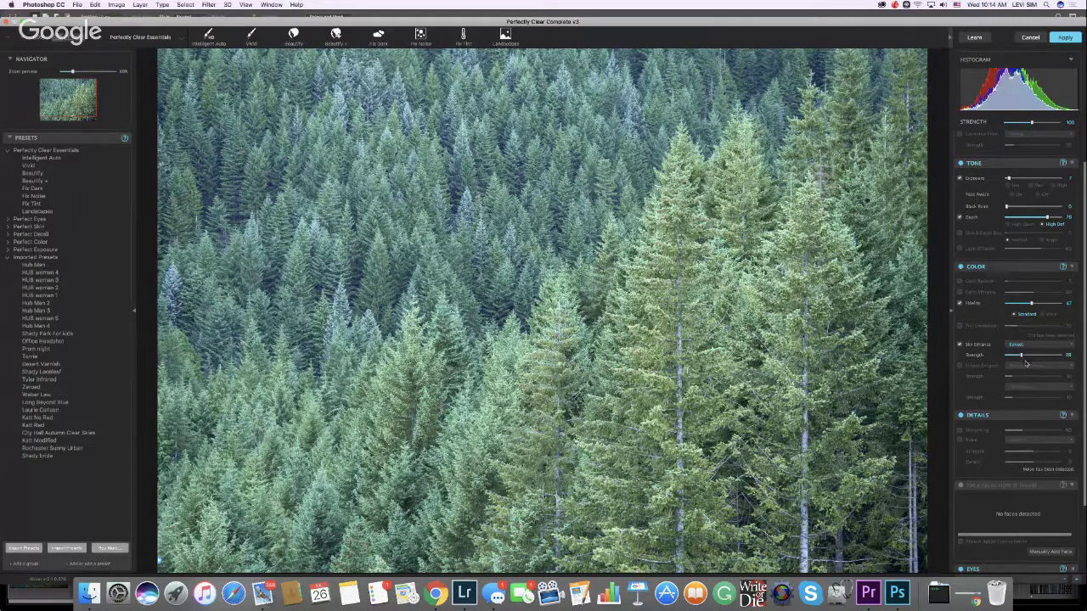
pyautogui.click(1029, 343)
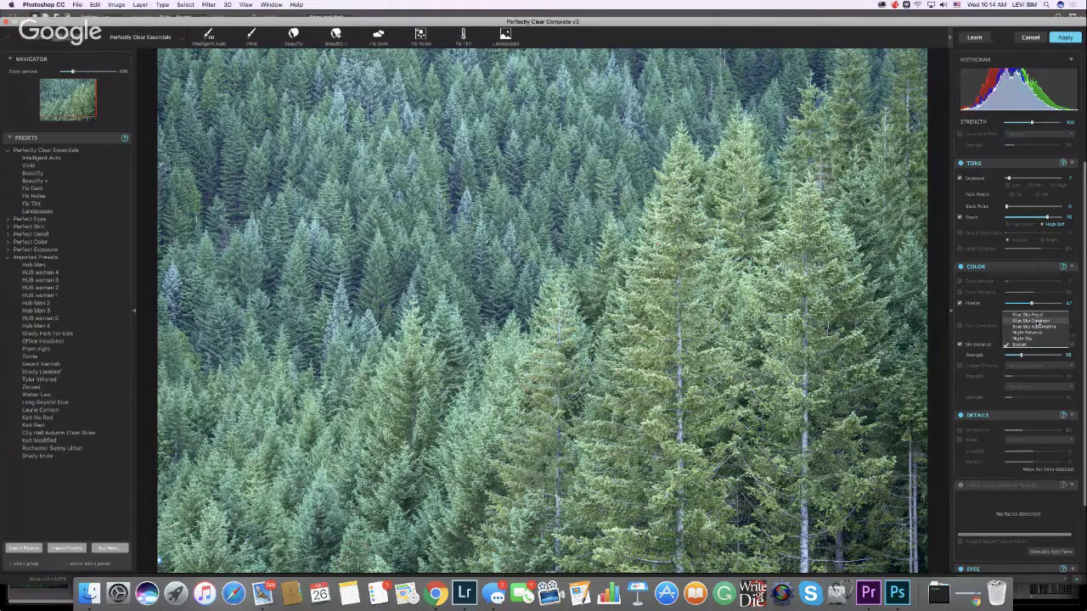
pyautogui.click(1037, 321)
pyautogui.moveTo(1020, 355); pyautogui.dragTo(1009, 356)
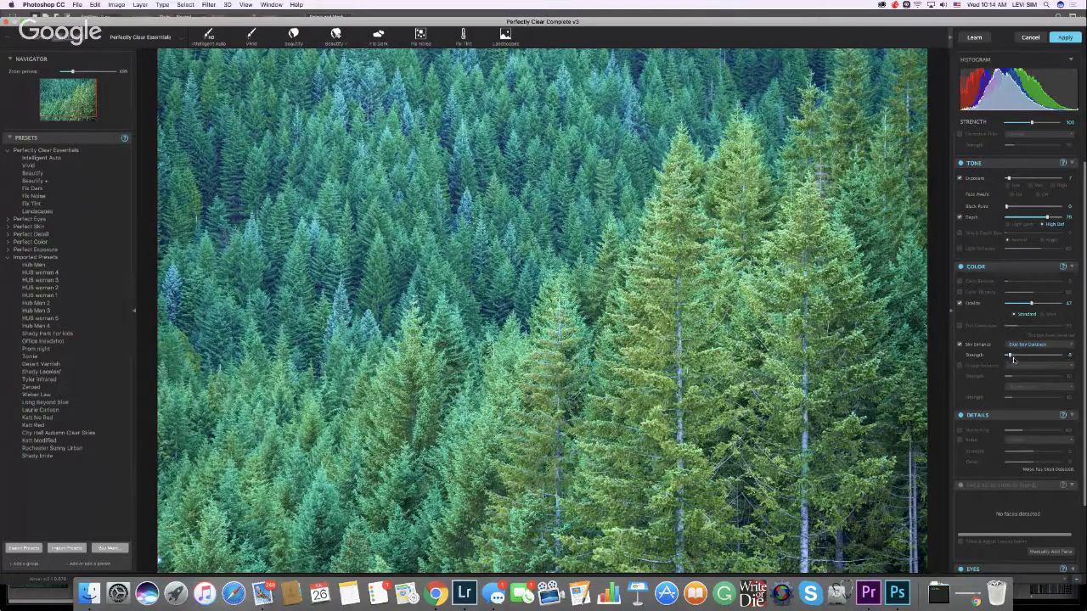
pyautogui.click(817, 358)
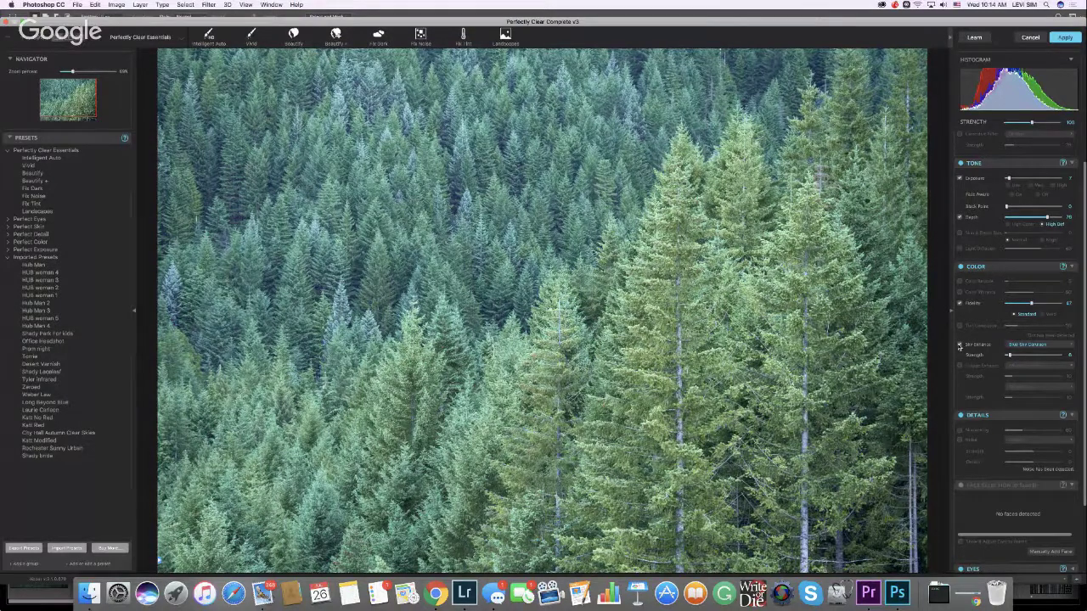
# Turn on Foliage Enhance in Forest Green at strength 60
pyautogui.click(959, 345)
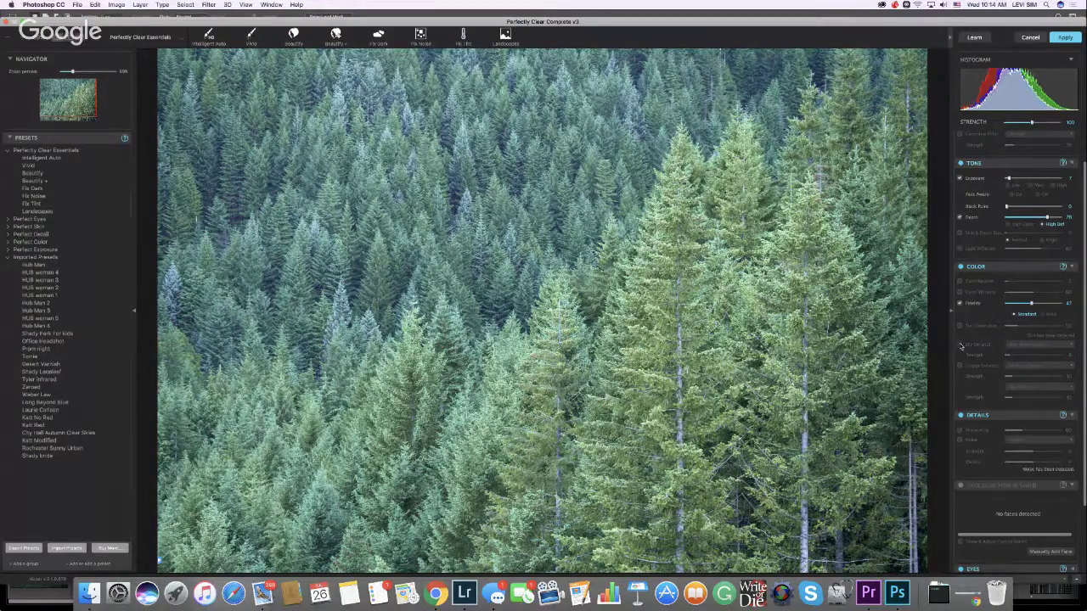
pyautogui.click(960, 345)
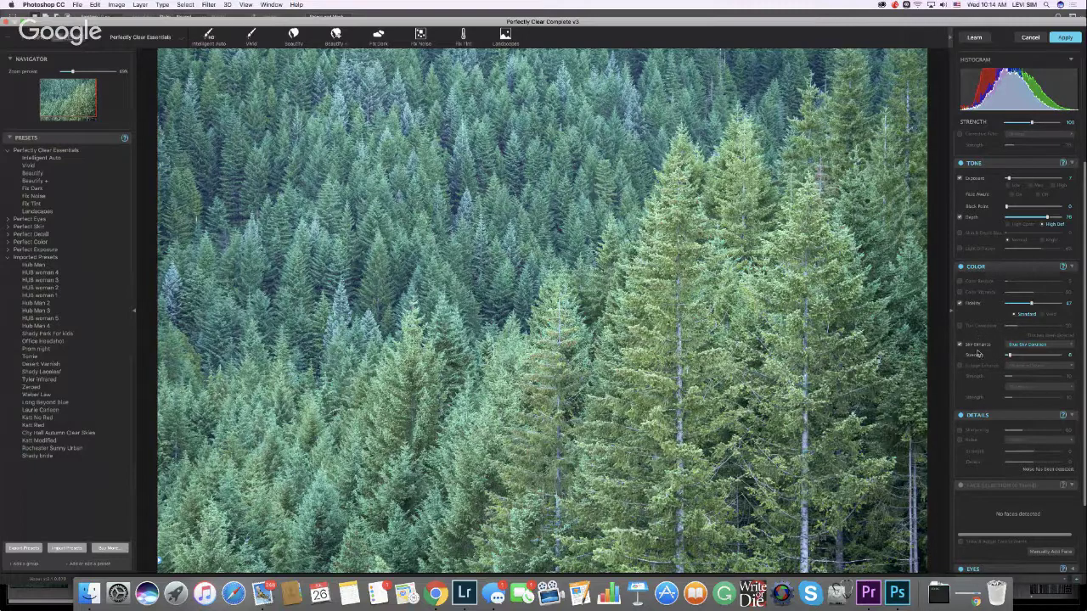
pyautogui.click(959, 366)
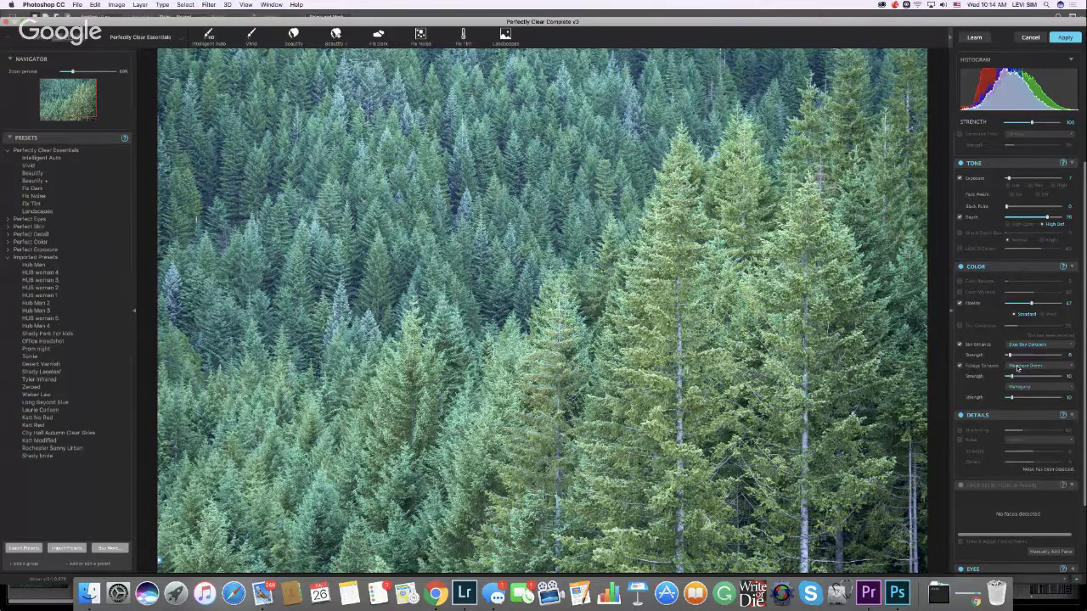
pyautogui.click(1019, 367)
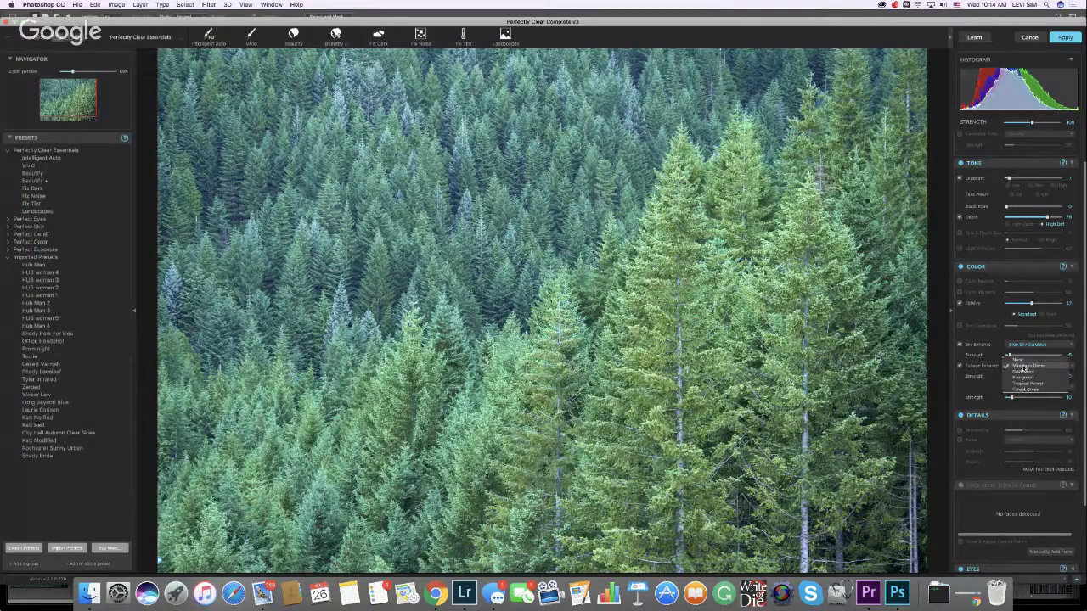
pyautogui.click(1031, 390)
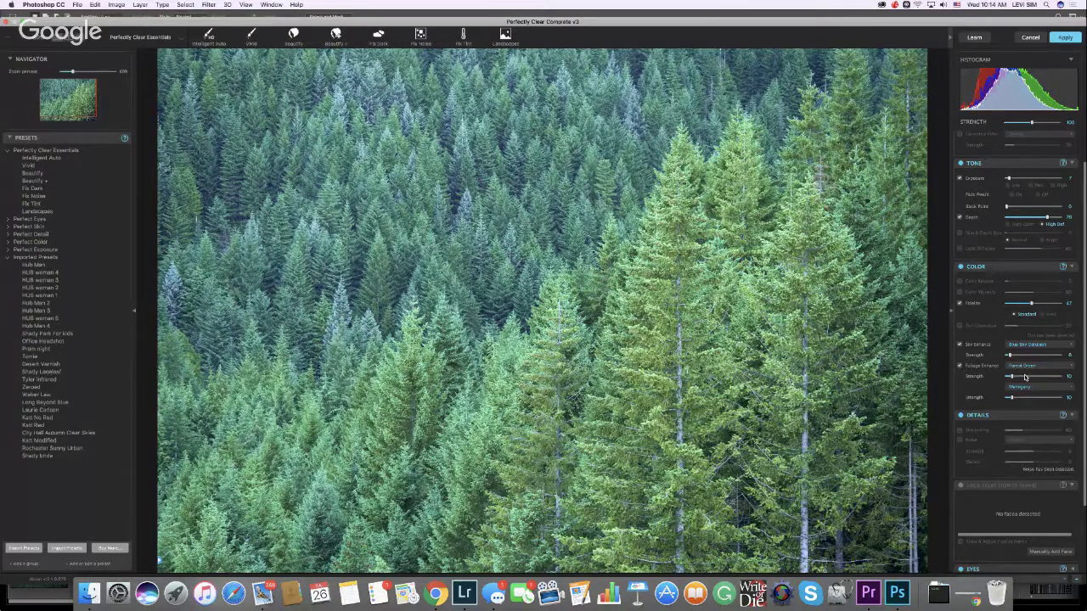
pyautogui.moveTo(1025, 377); pyautogui.dragTo(1040, 380)
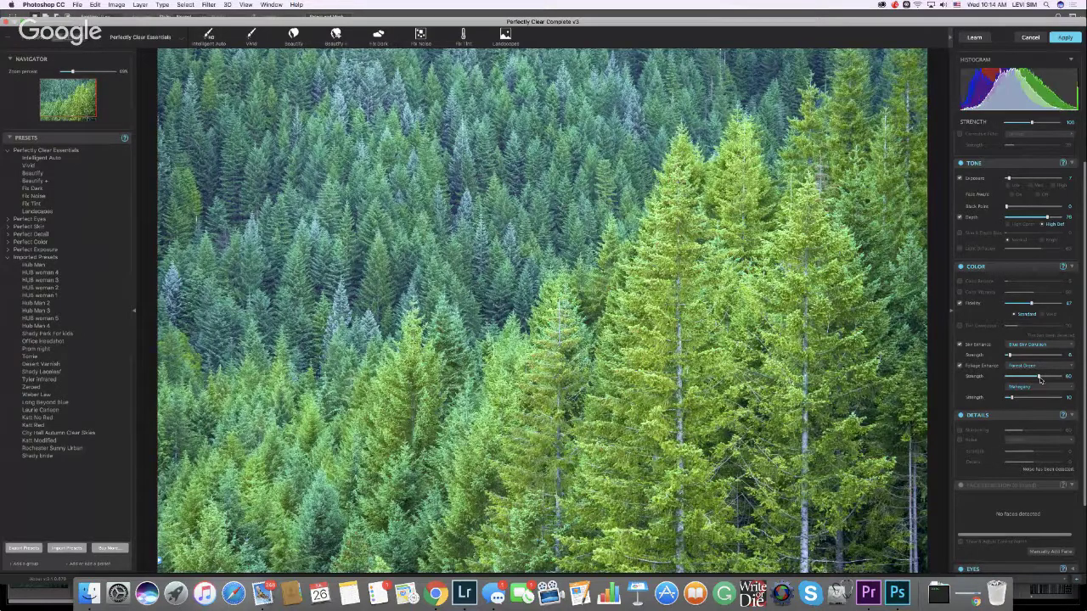
# Switch foliage to Evergreen at about 25 strength and toggle it to compare
pyautogui.click(1031, 366)
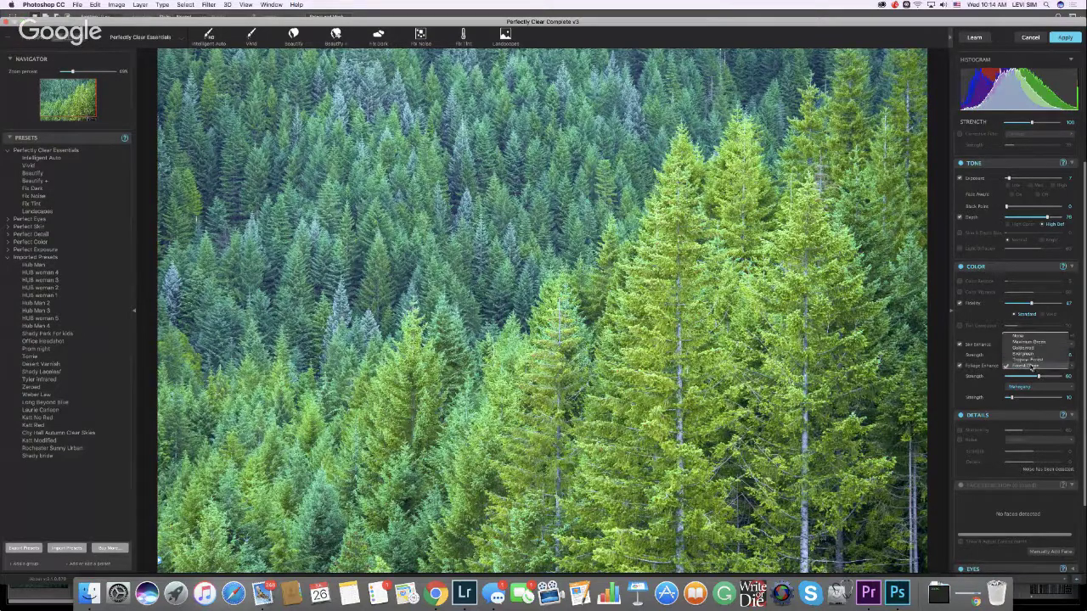
pyautogui.click(1025, 353)
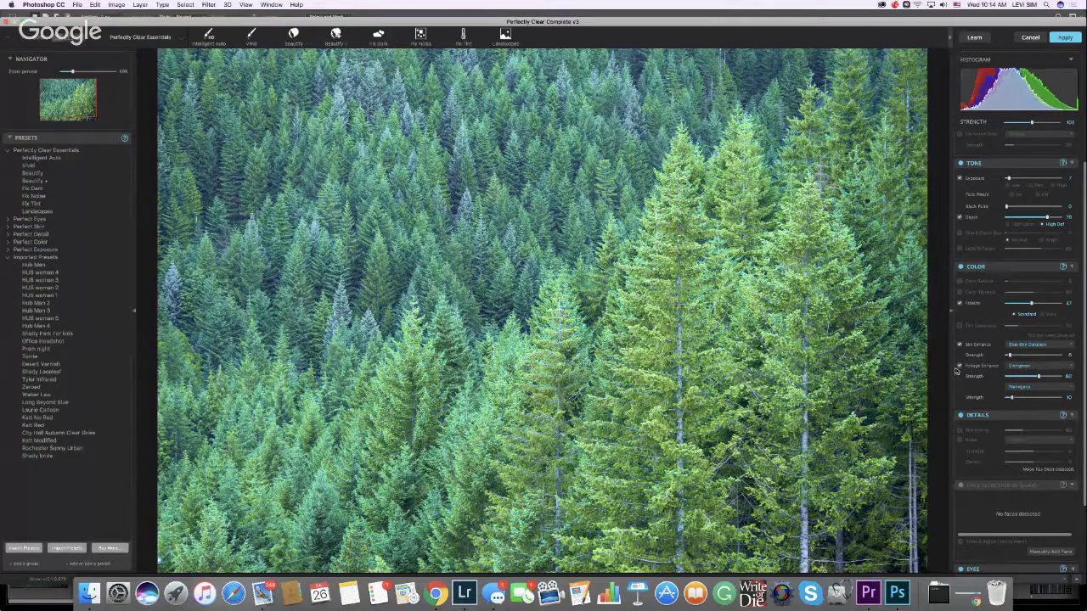
pyautogui.moveTo(1038, 376); pyautogui.dragTo(1016, 381)
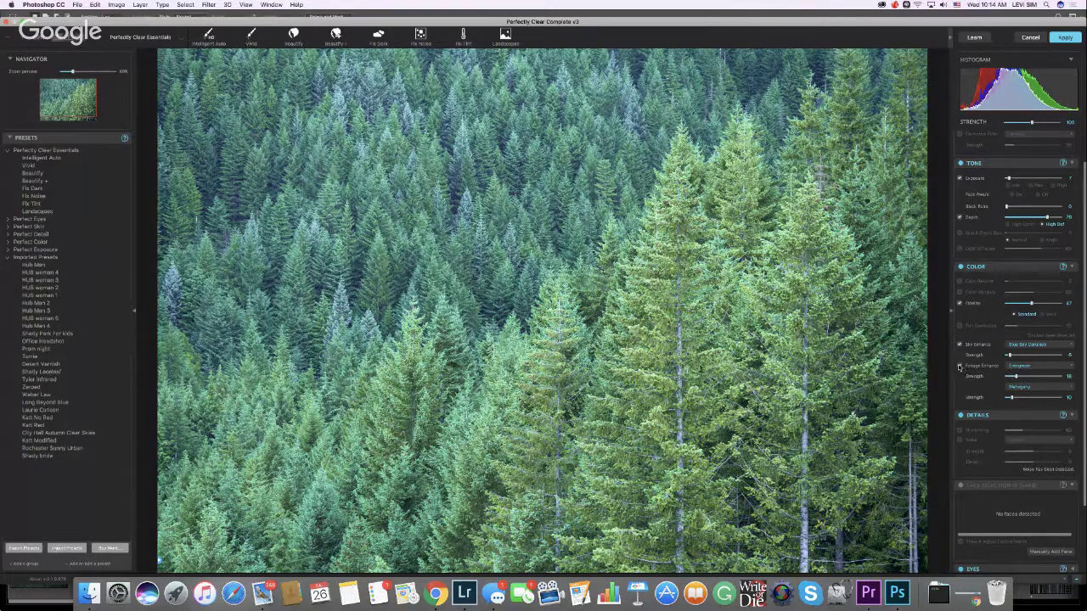
pyautogui.click(959, 366)
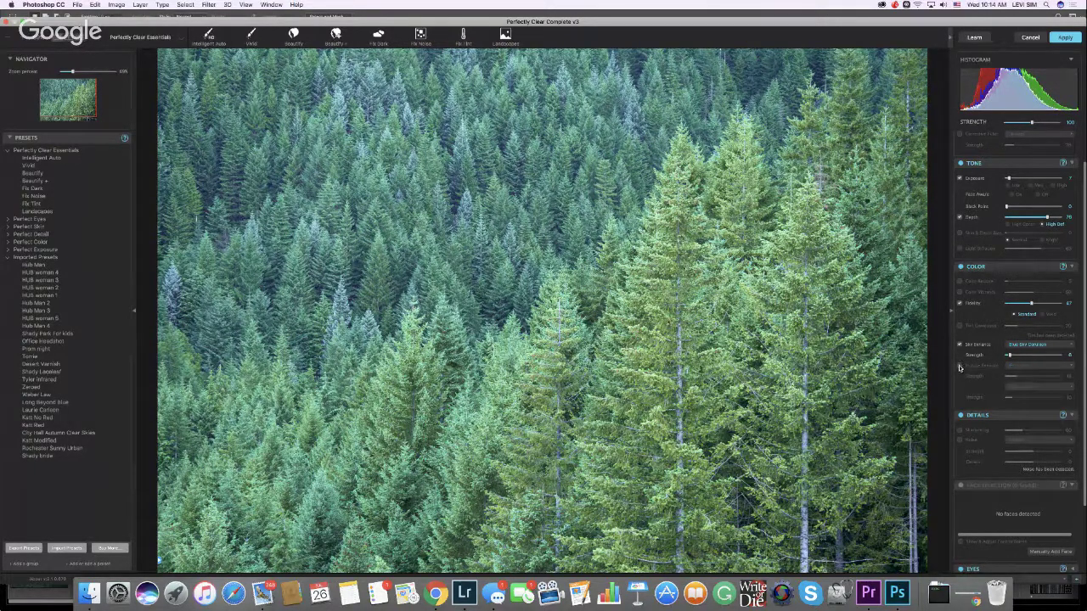
pyautogui.click(961, 367)
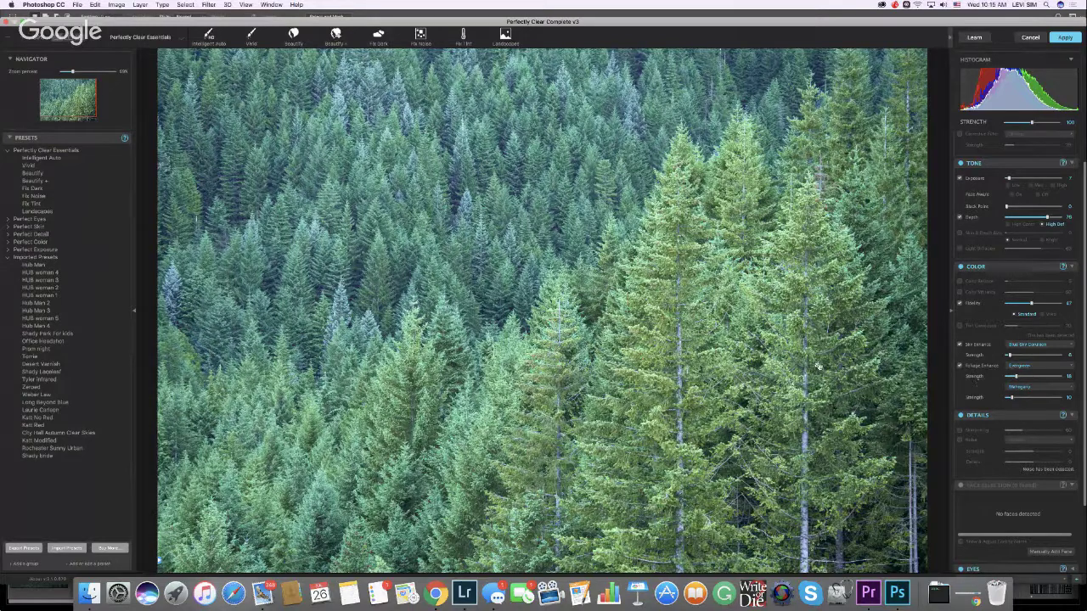
pyautogui.click(817, 367)
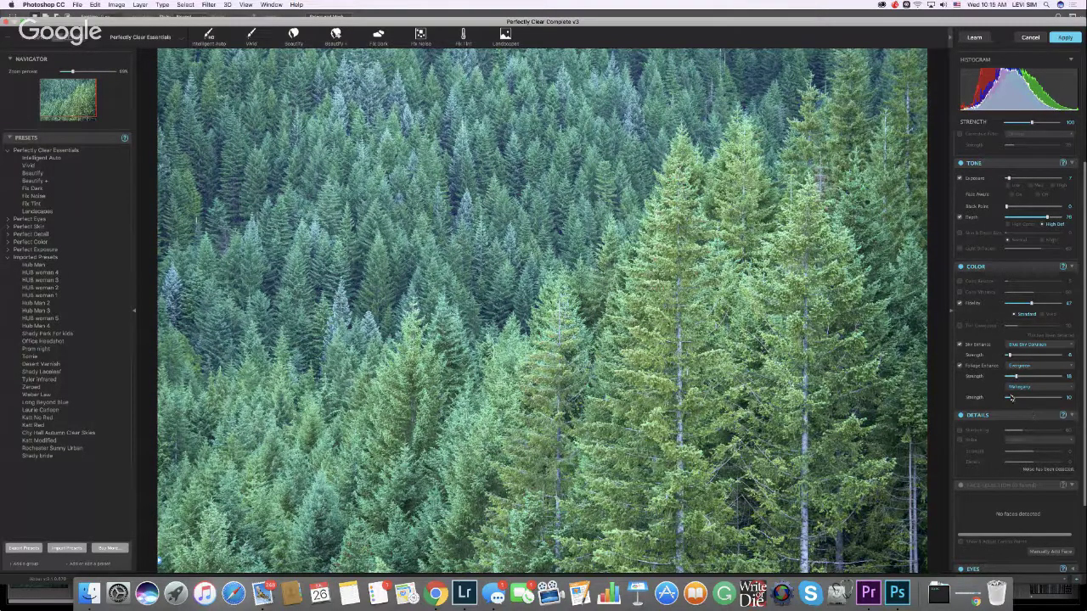
# Try foliage tints: Mahogany at 0, Burnt Sienna at about 76, then Sepia at about 46
pyautogui.moveTo(1011, 398); pyautogui.dragTo(1004, 397)
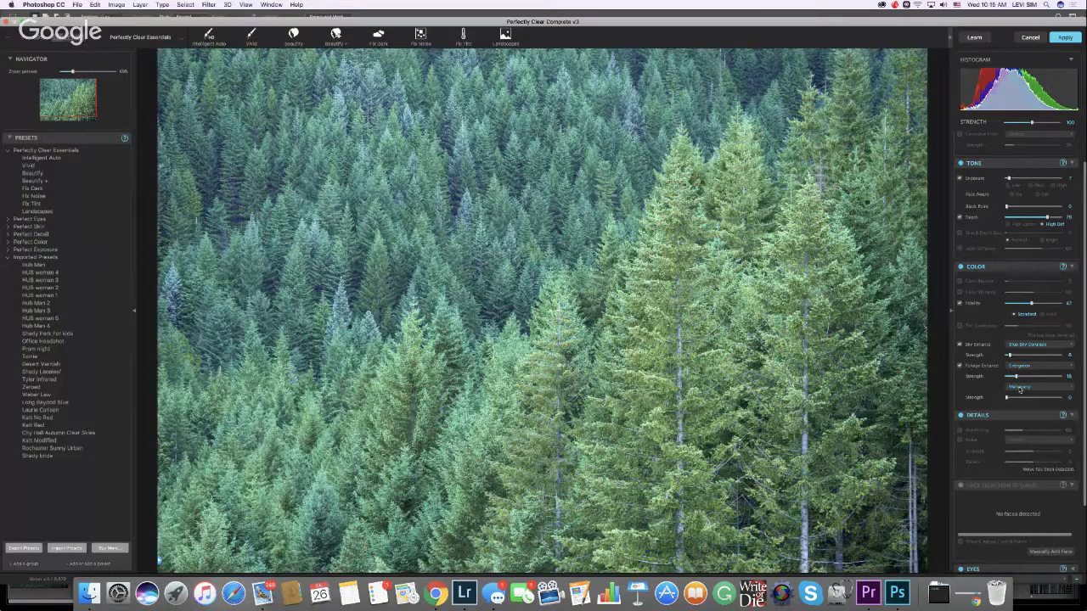
pyautogui.click(1019, 389)
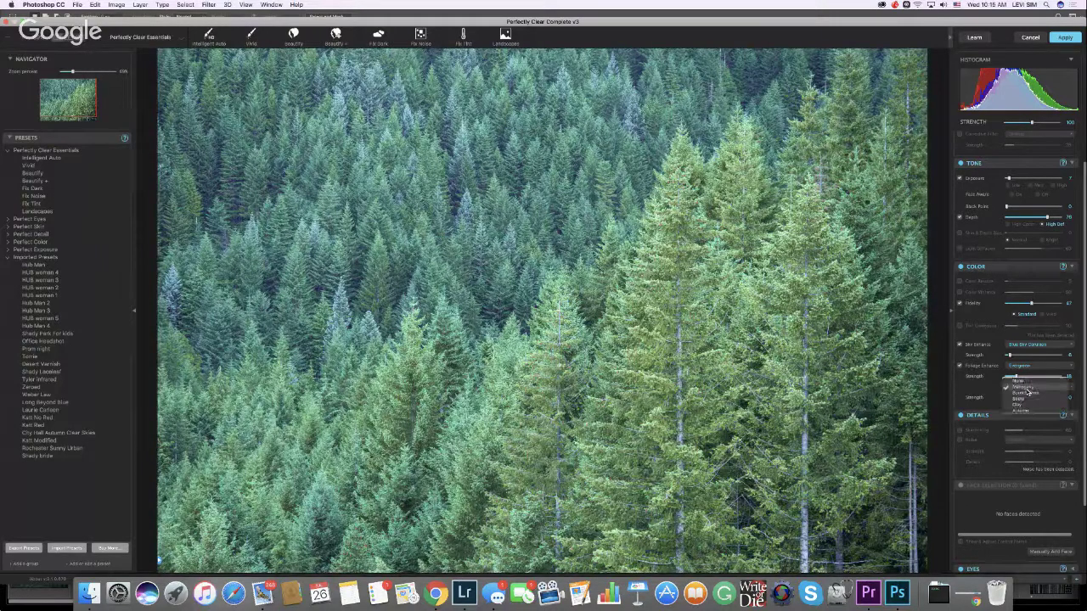
pyautogui.click(1020, 400)
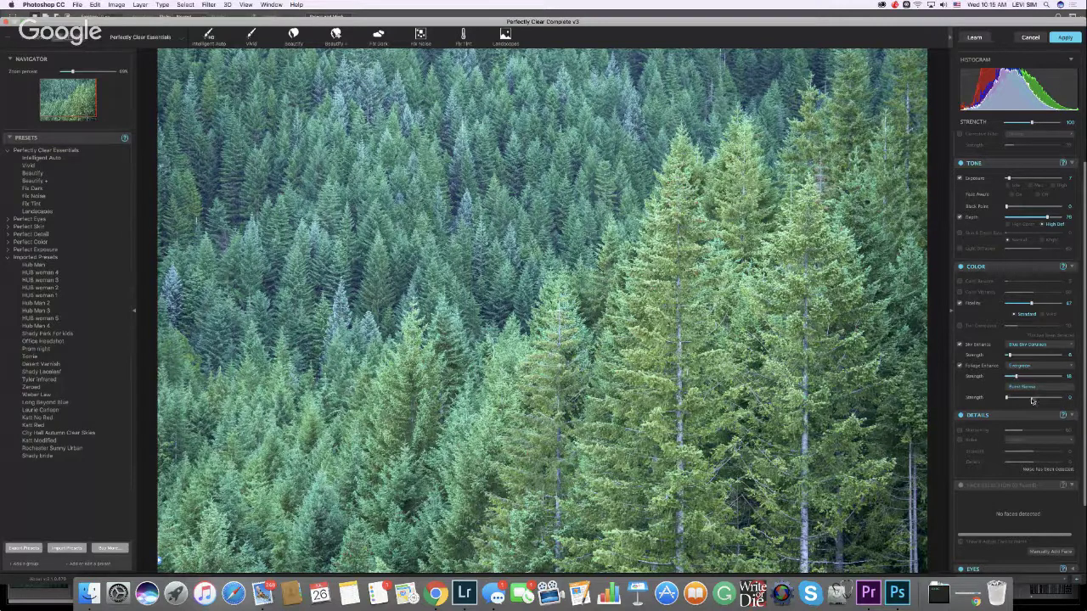
pyautogui.click(1047, 400)
pyautogui.click(1029, 387)
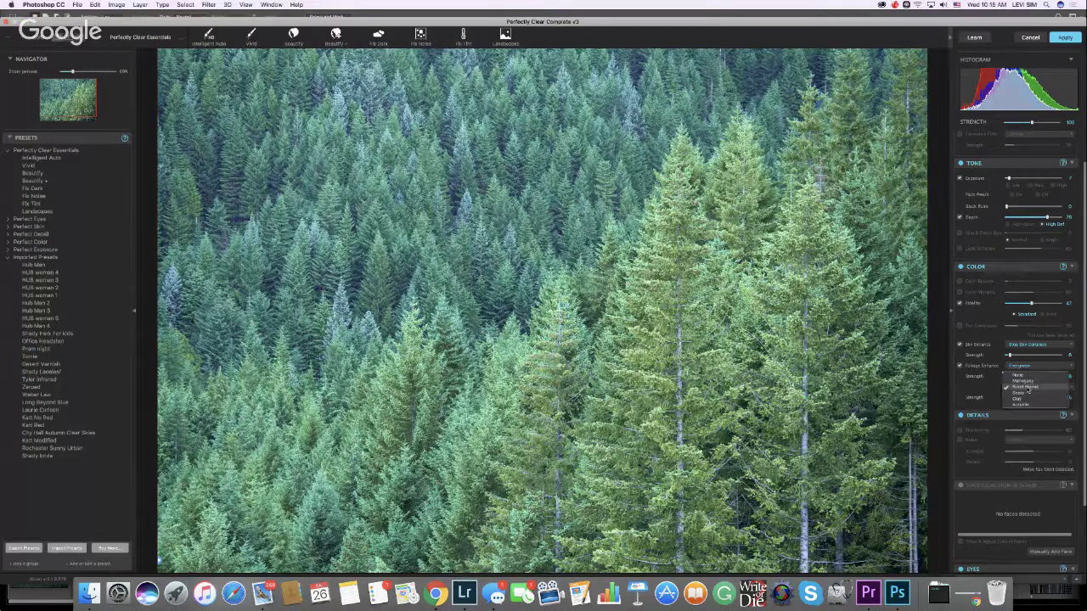
pyautogui.click(1027, 388)
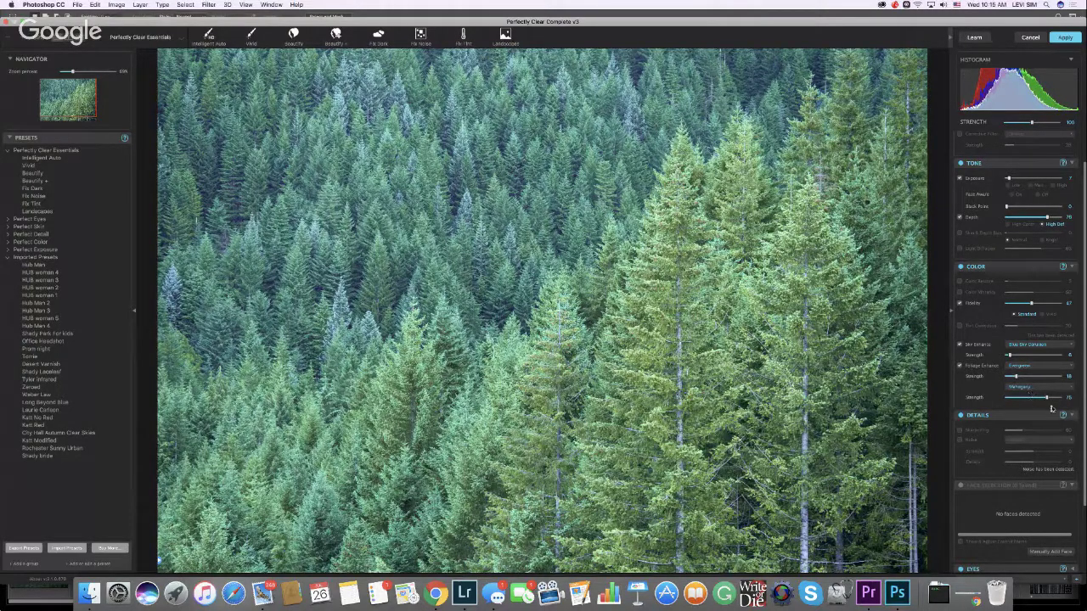
pyautogui.click(1029, 387)
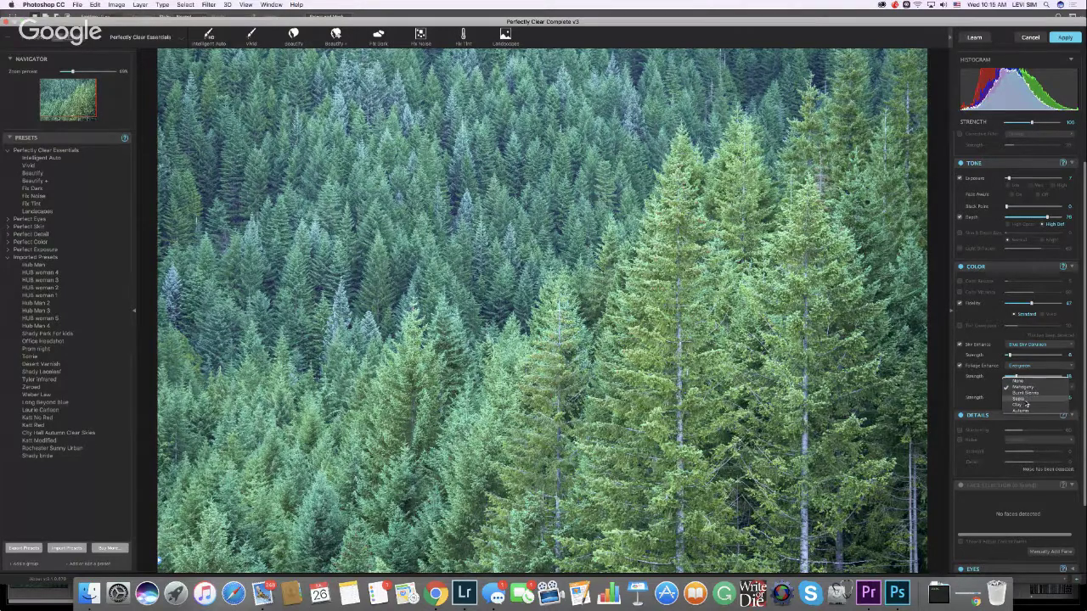
pyautogui.click(1026, 399)
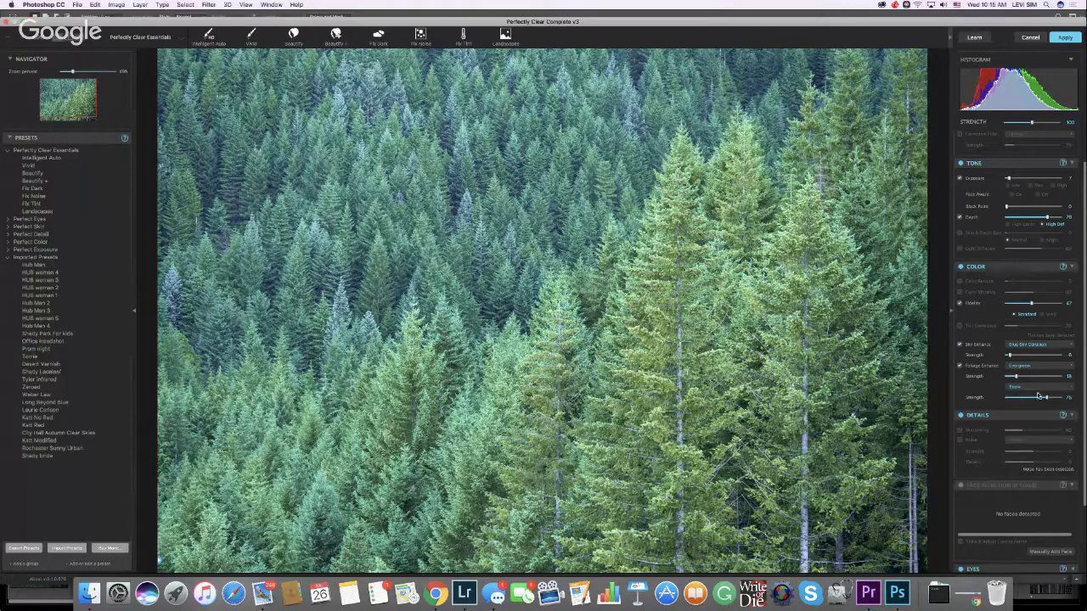
pyautogui.moveTo(1044, 398); pyautogui.dragTo(1013, 401)
# Compare the corrected preview against the uncorrected original photo
pyautogui.click(792, 379)
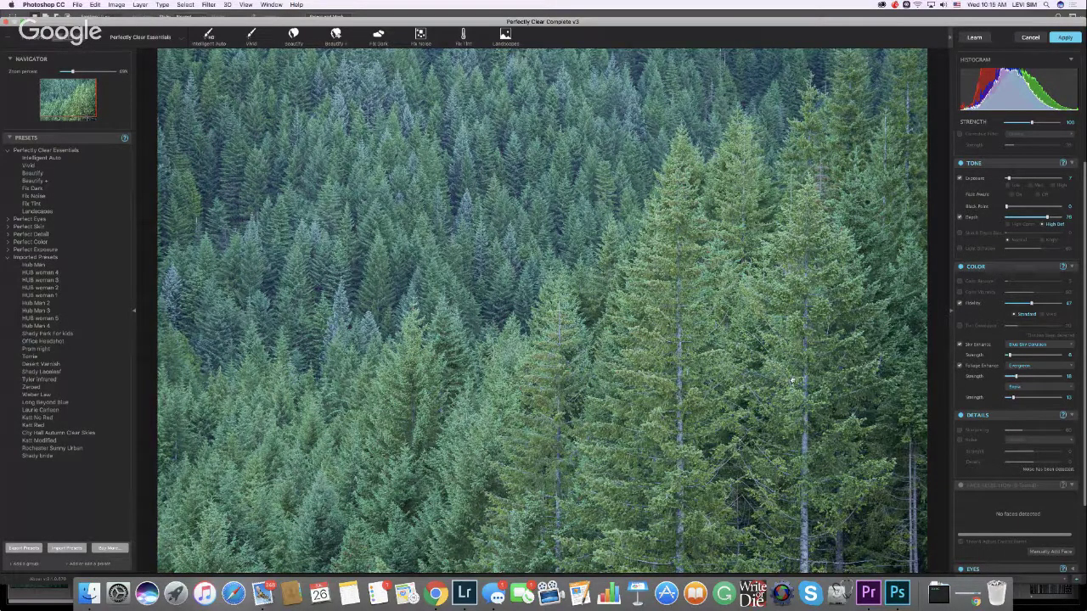
pyautogui.click(885, 372)
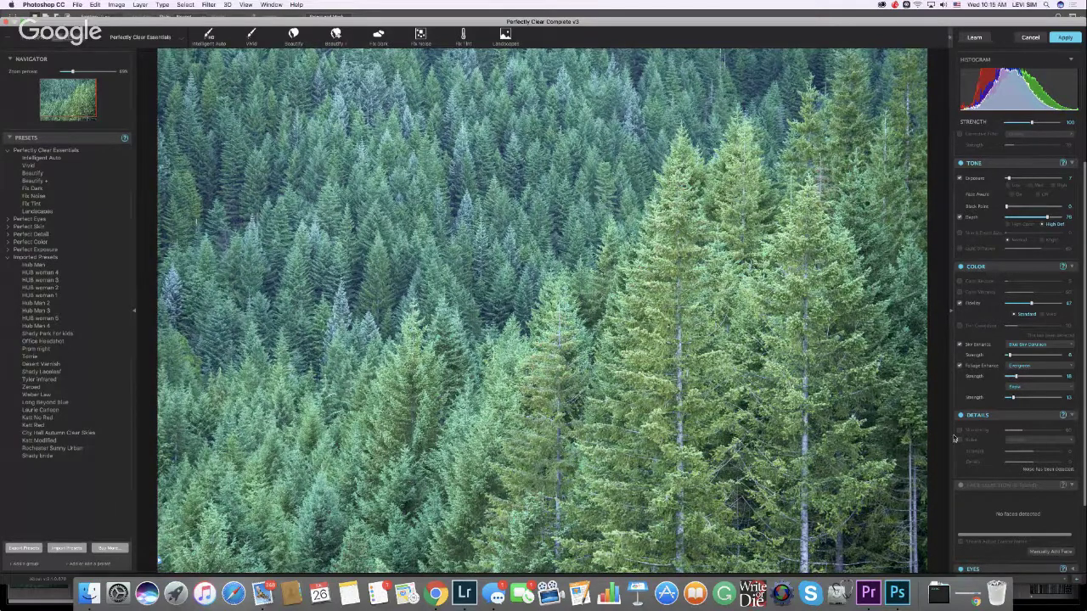
pyautogui.click(701, 371)
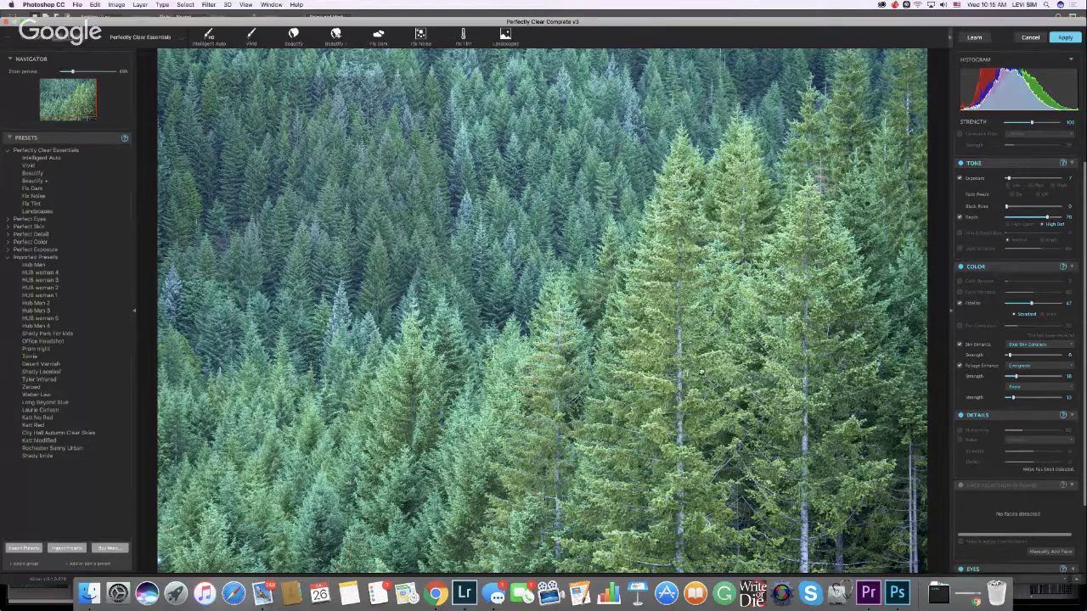
pyautogui.click(700, 371)
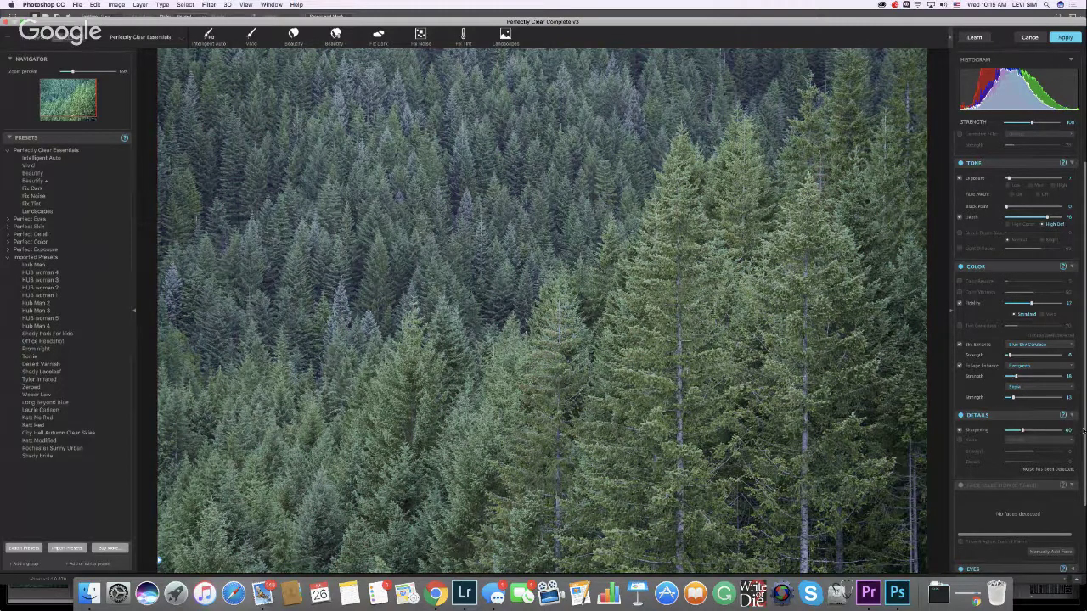
# Zoom in to inspect the trees and lower Sharpening to 11
pyautogui.scroll(-2, 1057, 416)
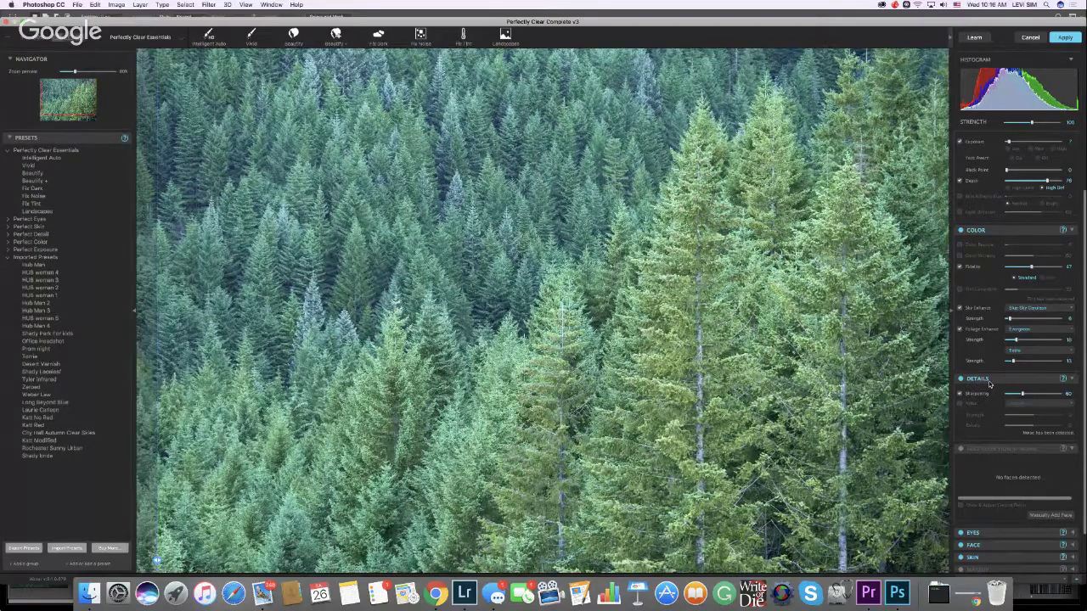
pyautogui.press('super+equal')
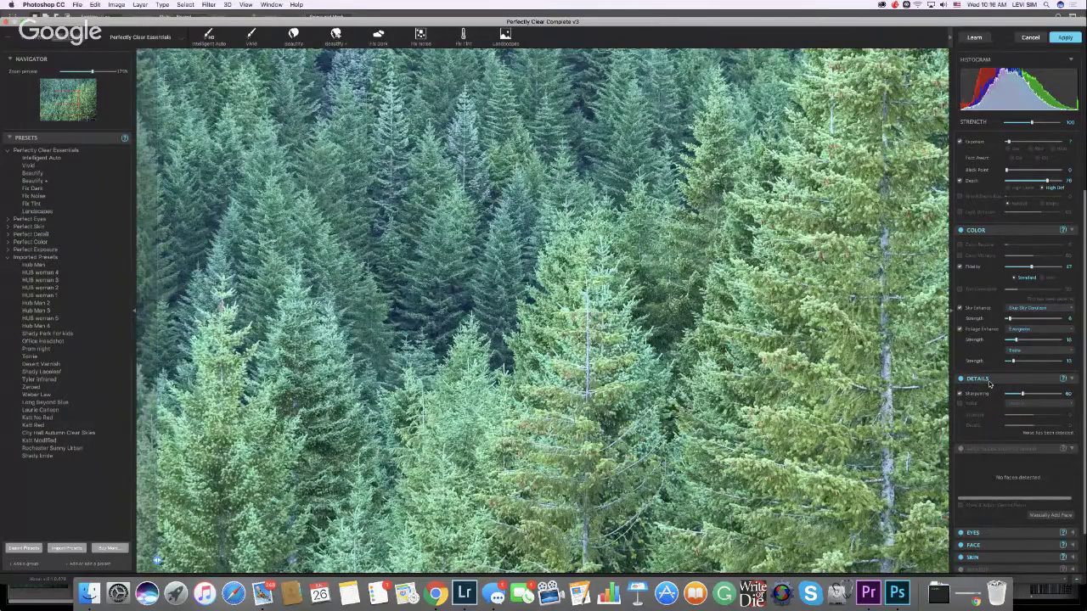
pyautogui.press('super+minus')
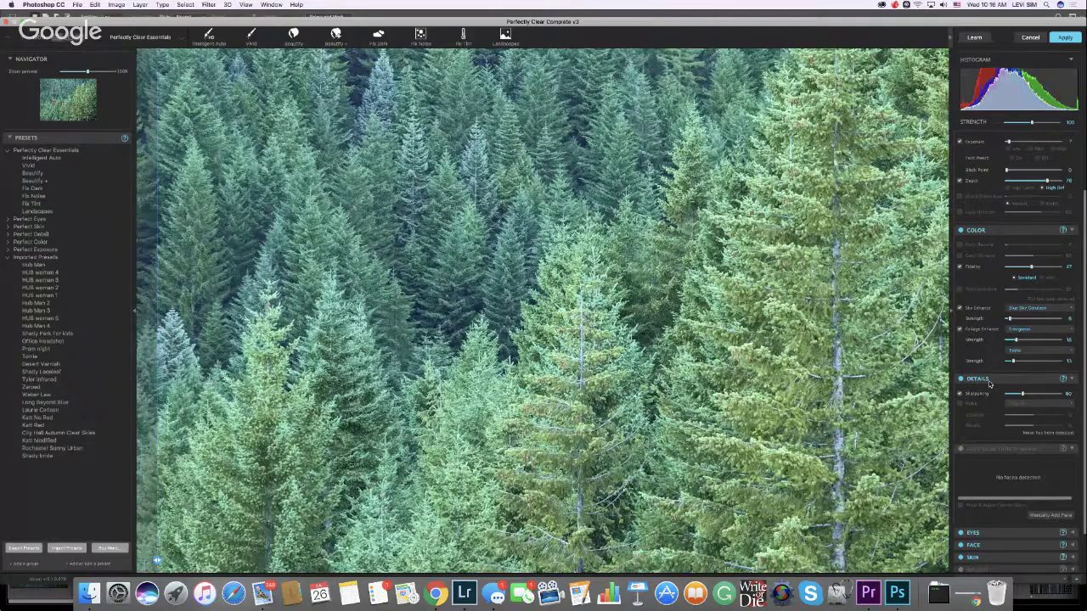
pyautogui.press('super+minus')
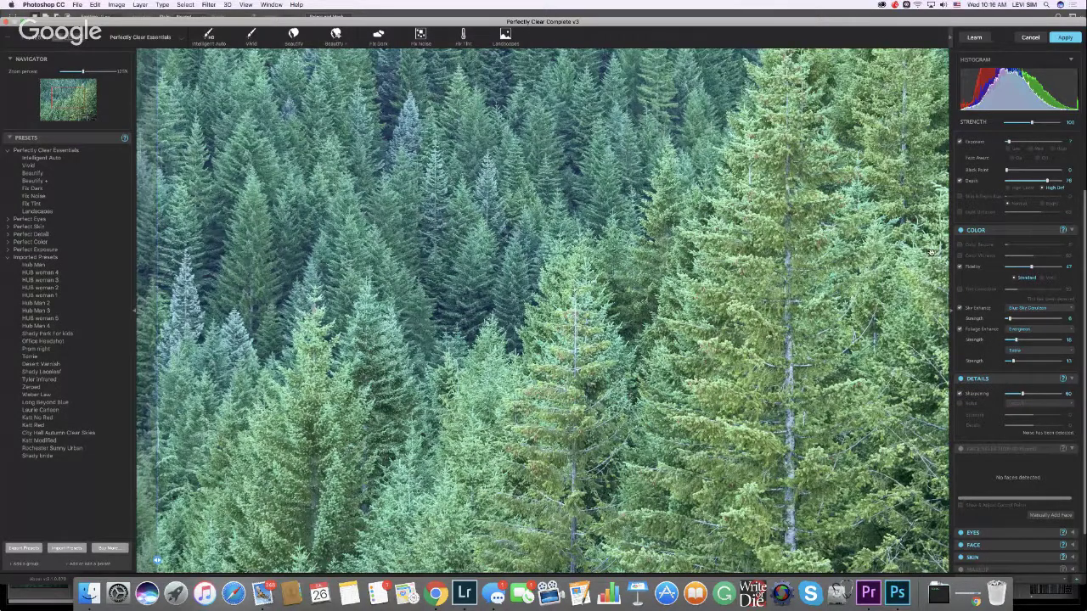
pyautogui.press('super+minus')
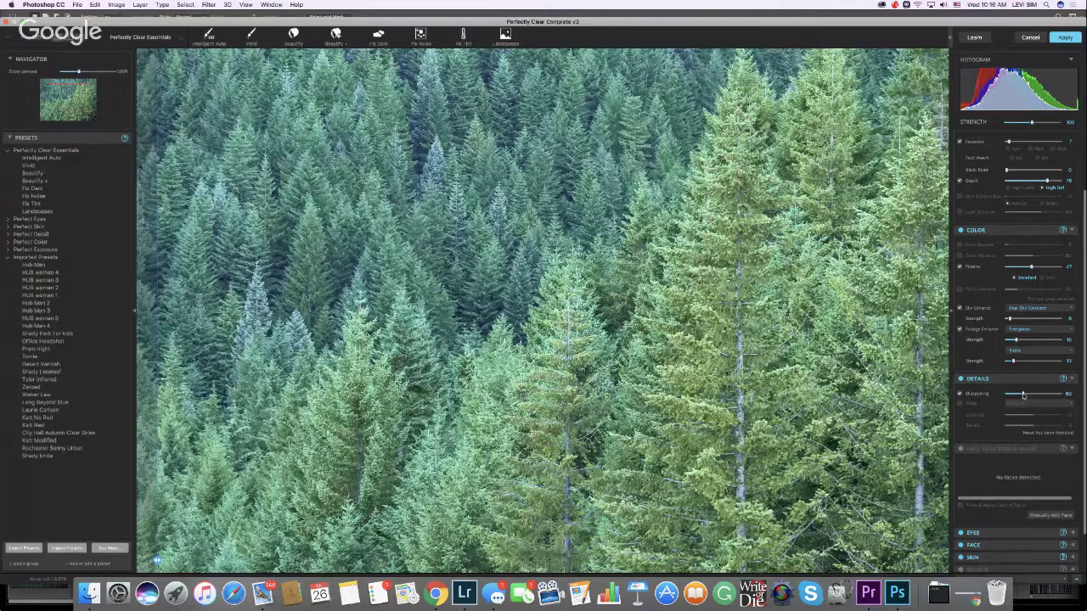
pyautogui.moveTo(1020, 395); pyautogui.dragTo(1015, 395)
pyautogui.moveTo(1007, 394); pyautogui.dragTo(1010, 397)
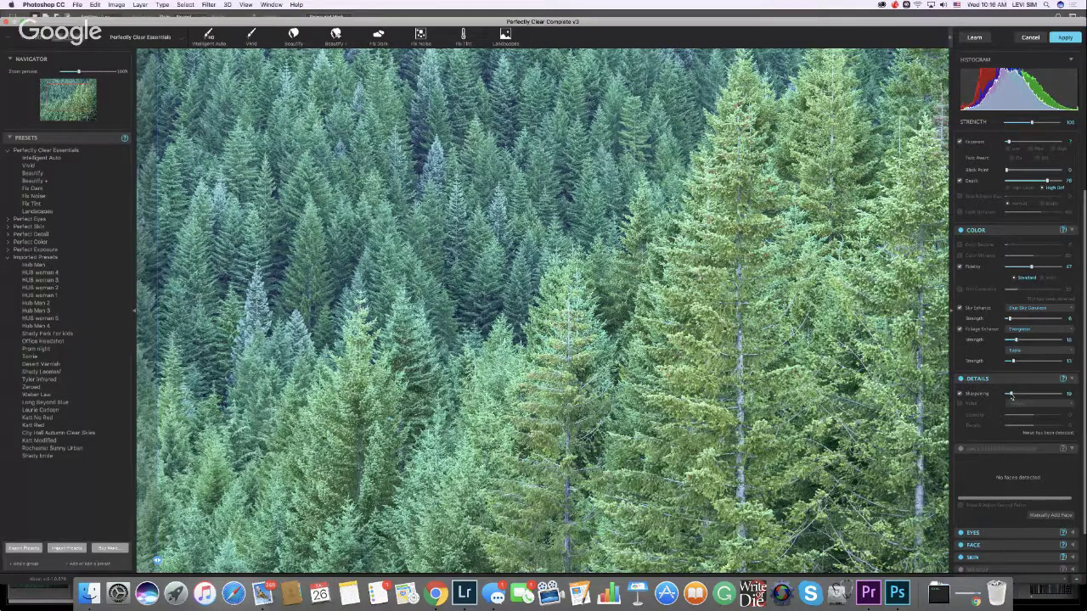
pyautogui.moveTo(1012, 395); pyautogui.dragTo(1010, 394)
# Toggle Sharpening to compare, keep it on, and enable Noise reduction with the Default preset
pyautogui.click(960, 393)
pyautogui.click(960, 393)
pyautogui.click(961, 394)
pyautogui.click(960, 394)
pyautogui.click(960, 394)
pyautogui.click(960, 403)
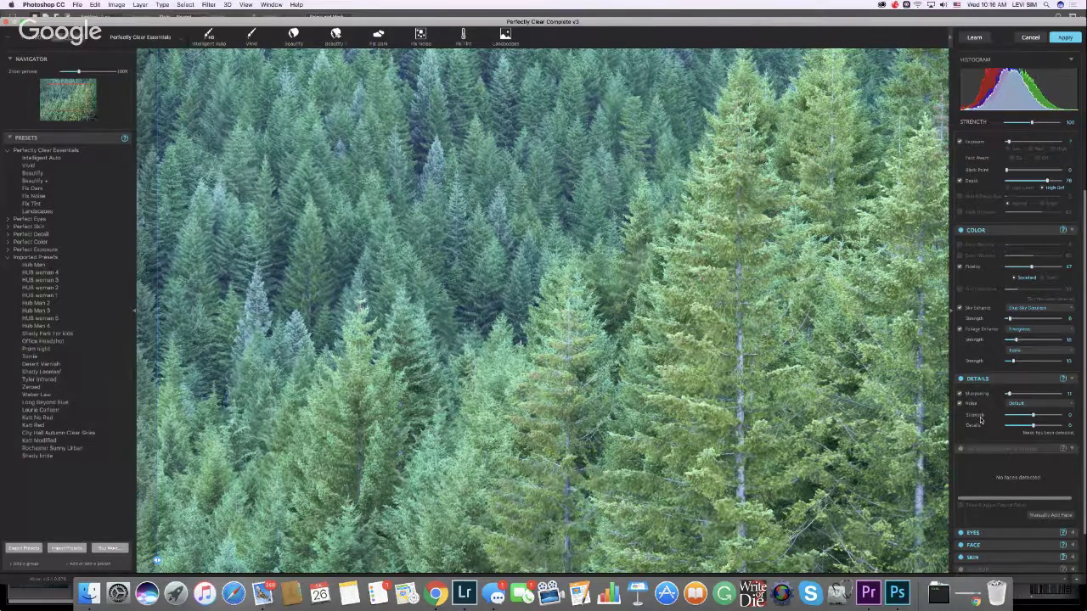
# Try the Natural noise preset at strength about 29 with more Details, then switch Noise off
pyautogui.click(1014, 404)
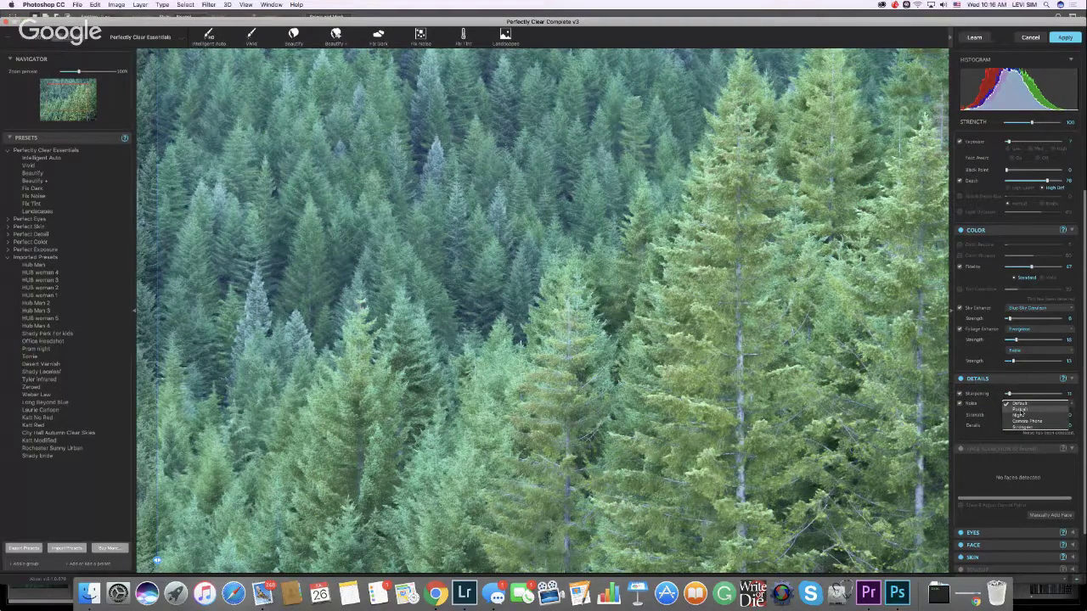
pyautogui.click(1018, 409)
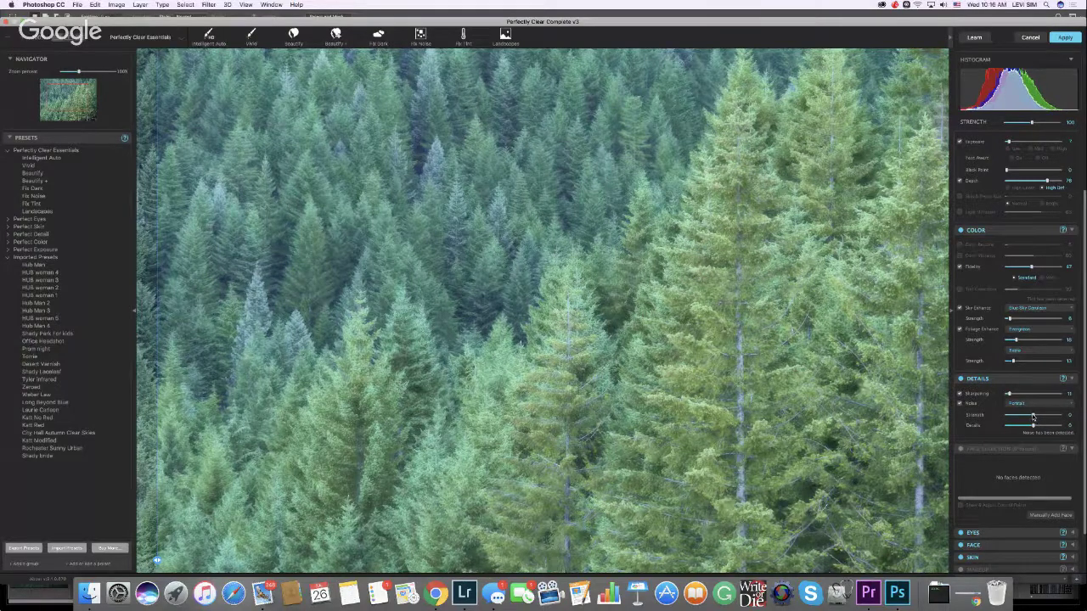
pyautogui.click(1032, 416)
pyautogui.moveTo(1032, 426); pyautogui.dragTo(1046, 430)
pyautogui.click(1008, 417)
pyautogui.click(960, 404)
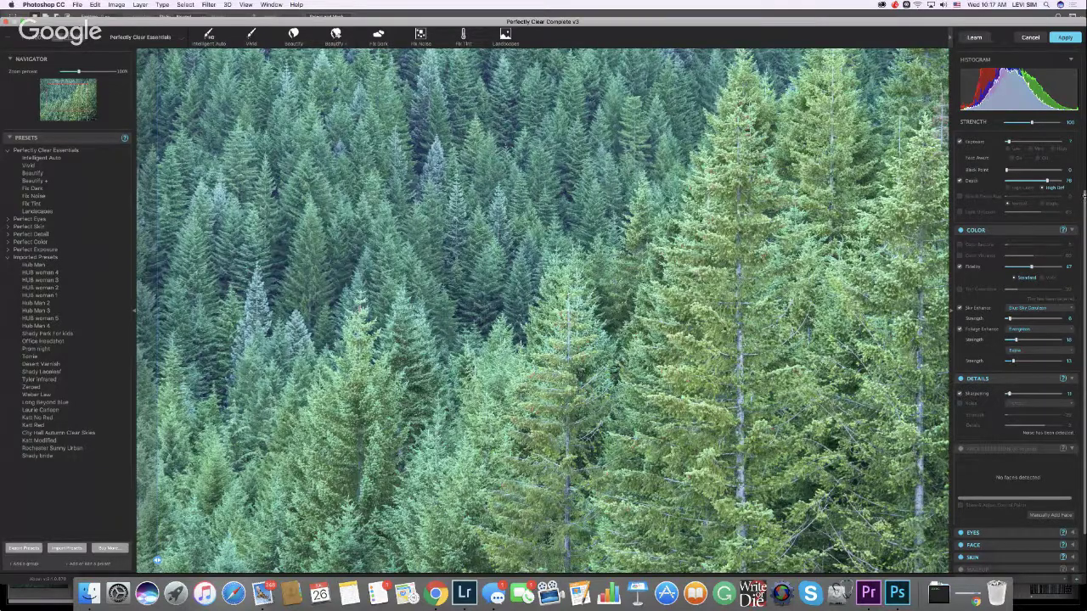
# Enable the Corrective Filter on Orange, fit the photo, lower its strength toward zero and compare
pyautogui.scroll(1, 1083, 195)
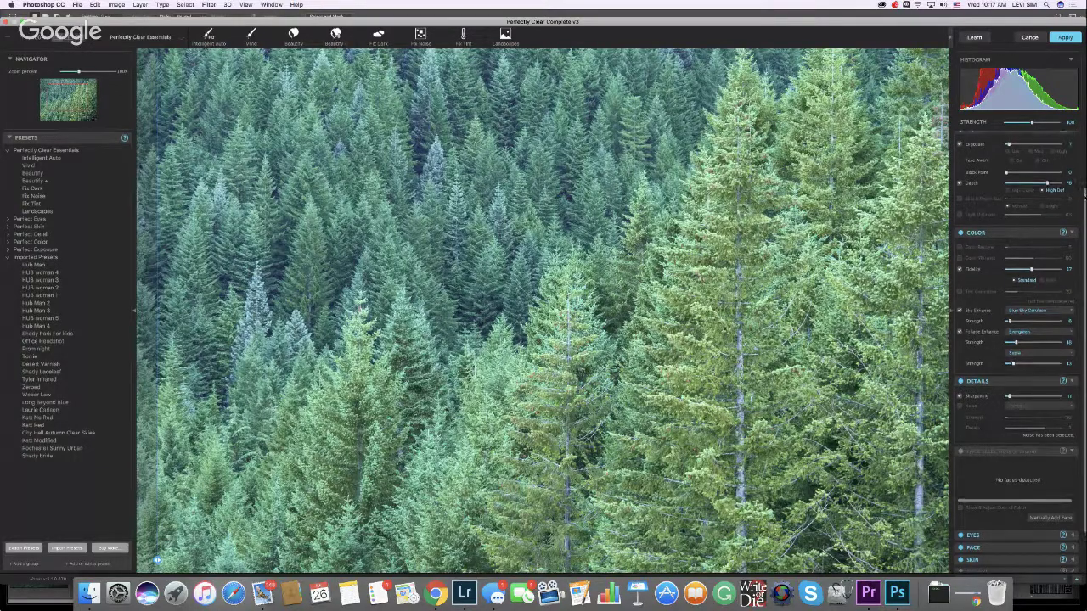
pyautogui.moveTo(1083, 195); pyautogui.dragTo(1082, 124)
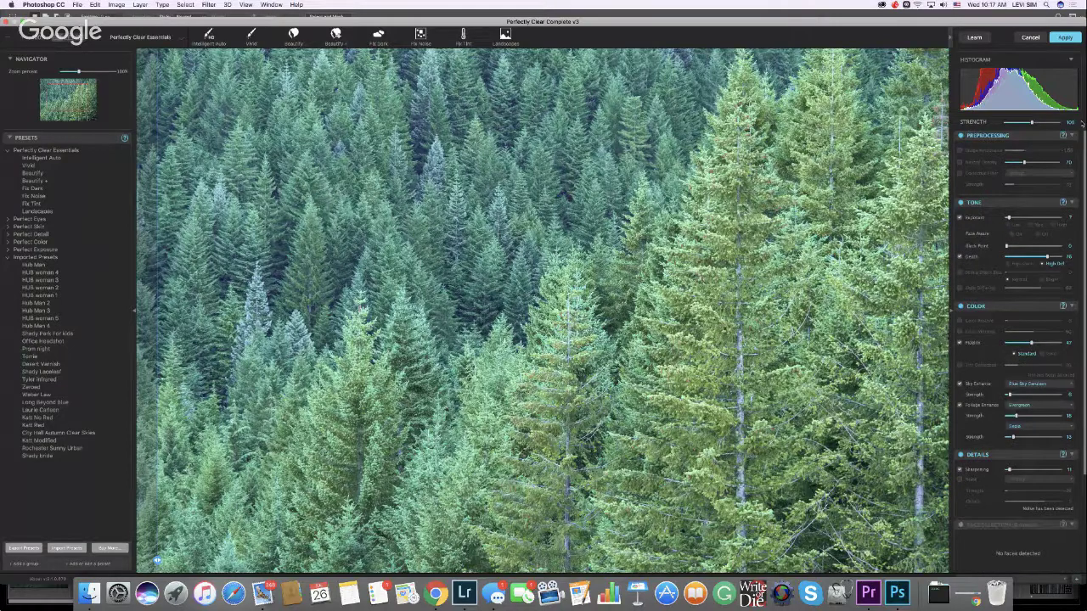
pyautogui.click(960, 173)
pyautogui.press('super+0')
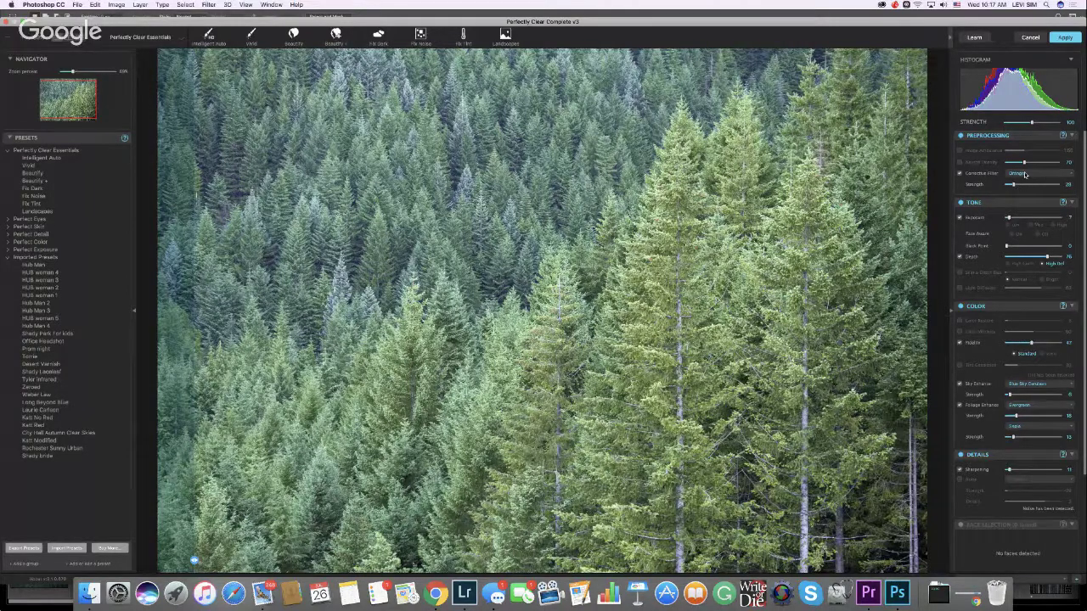
pyautogui.click(960, 173)
pyautogui.click(959, 173)
pyautogui.moveTo(1013, 186); pyautogui.dragTo(1008, 189)
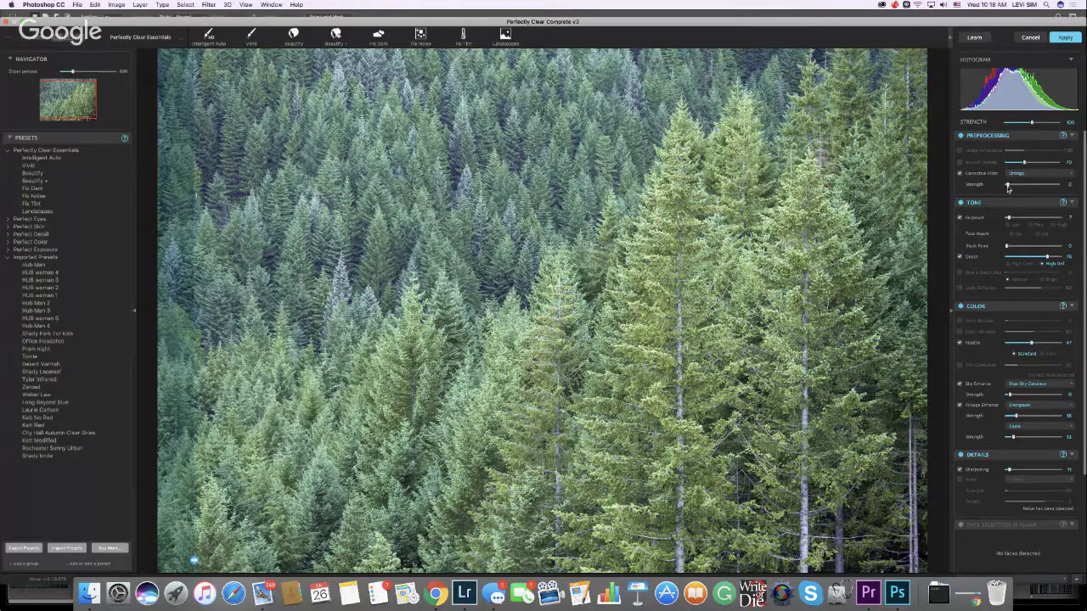
pyautogui.click(960, 173)
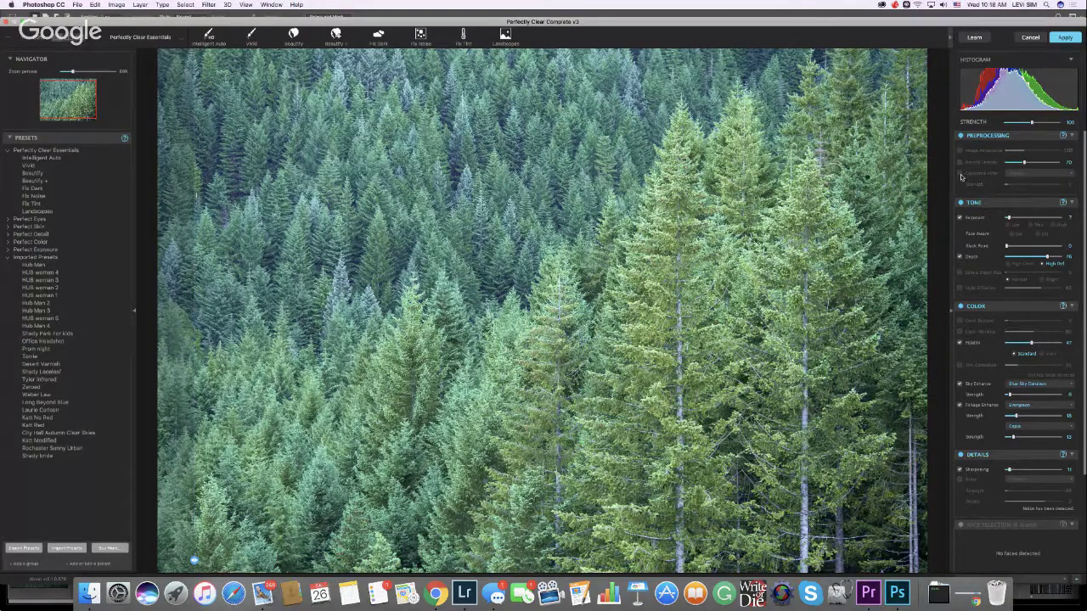
pyautogui.click(961, 173)
pyautogui.click(960, 173)
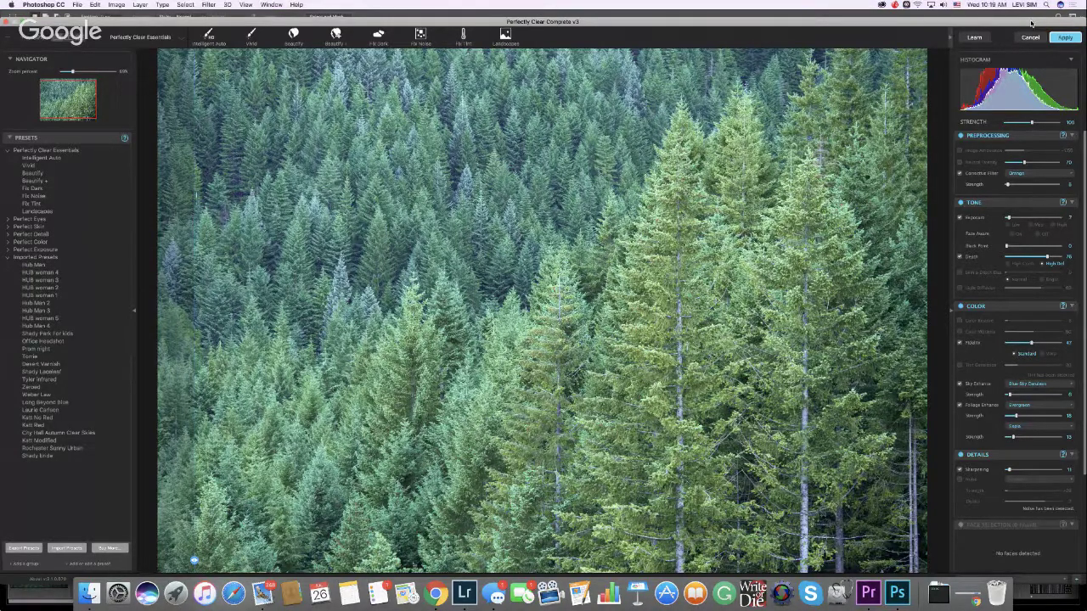
# Apply Perfectly Clear to the forest layer, compare the smart filter on and off, then bring Chrome forward
pyautogui.press('Return')
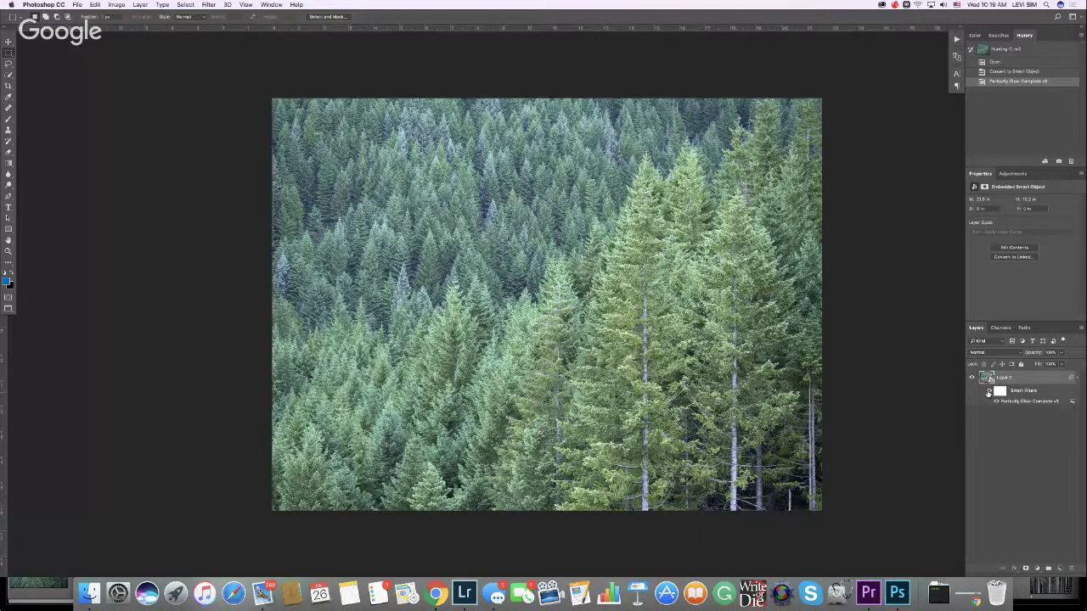
pyautogui.click(988, 392)
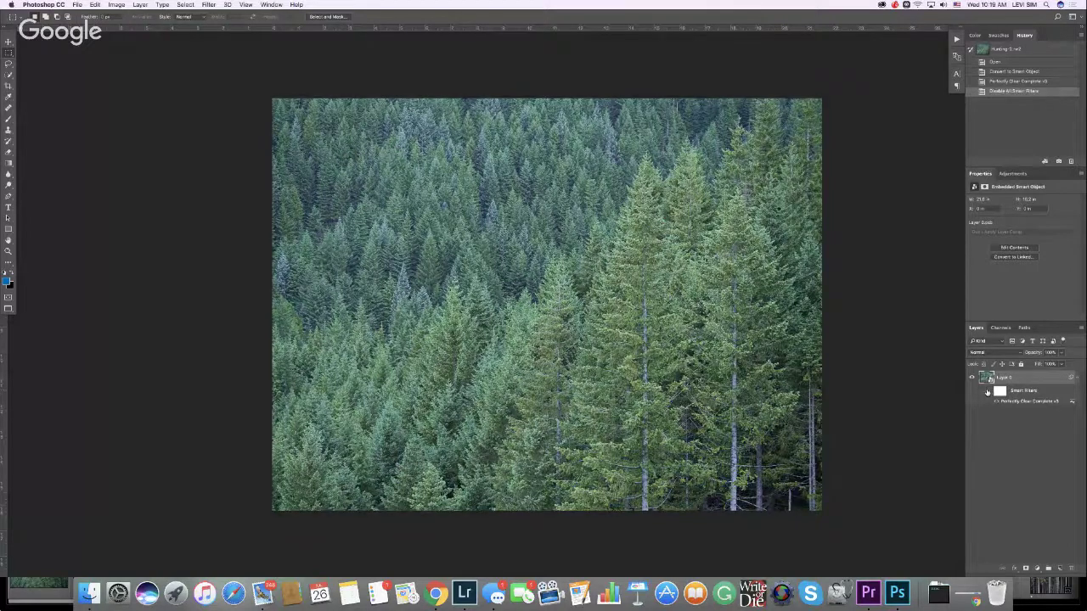
pyautogui.click(988, 392)
pyautogui.click(988, 392)
pyautogui.click(988, 392)
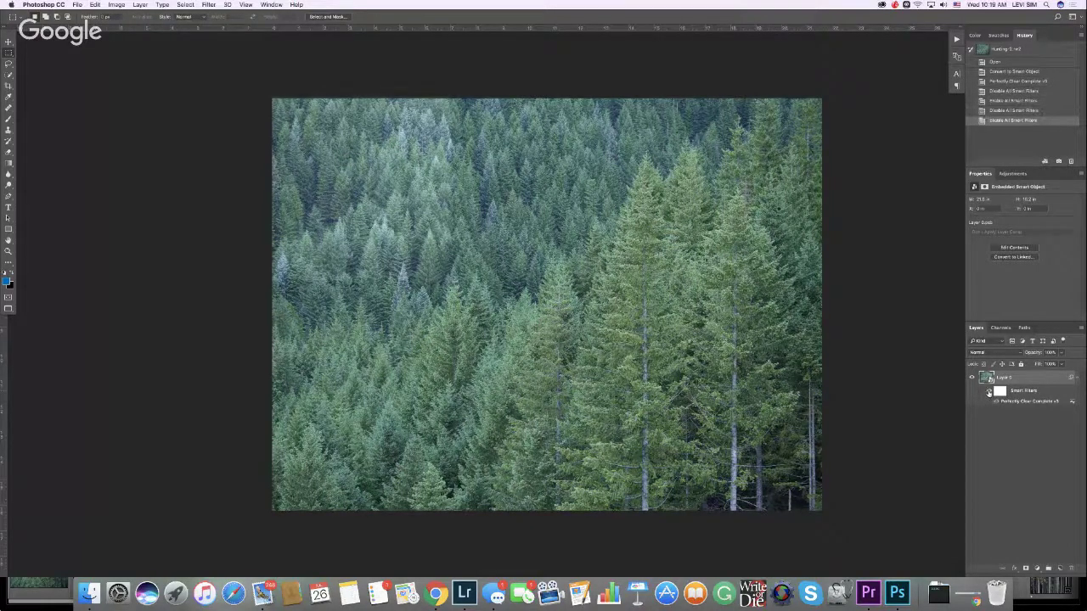
pyautogui.click(988, 392)
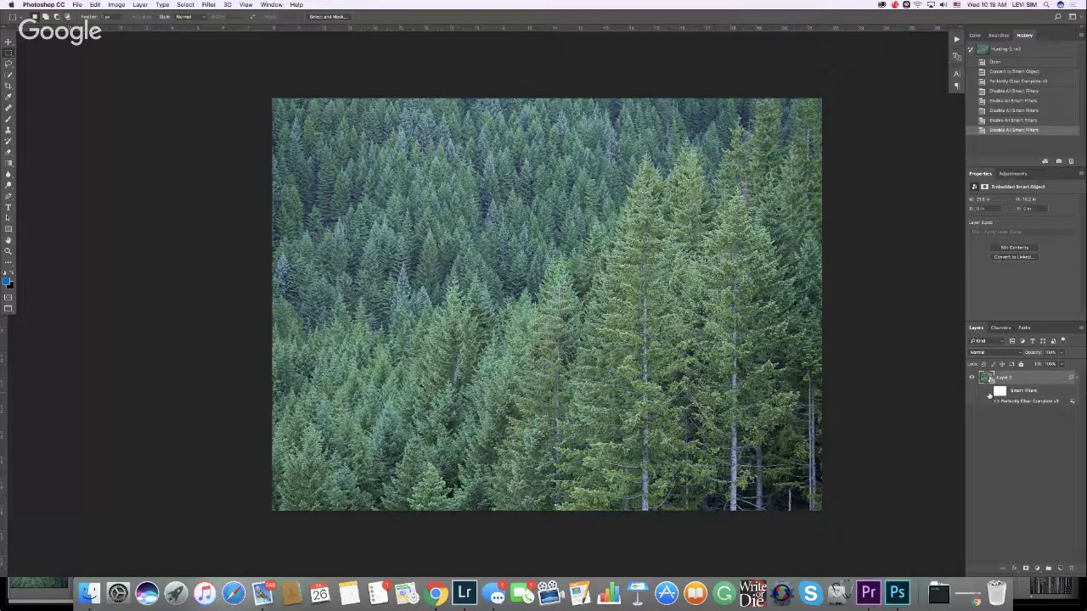
pyautogui.click(988, 392)
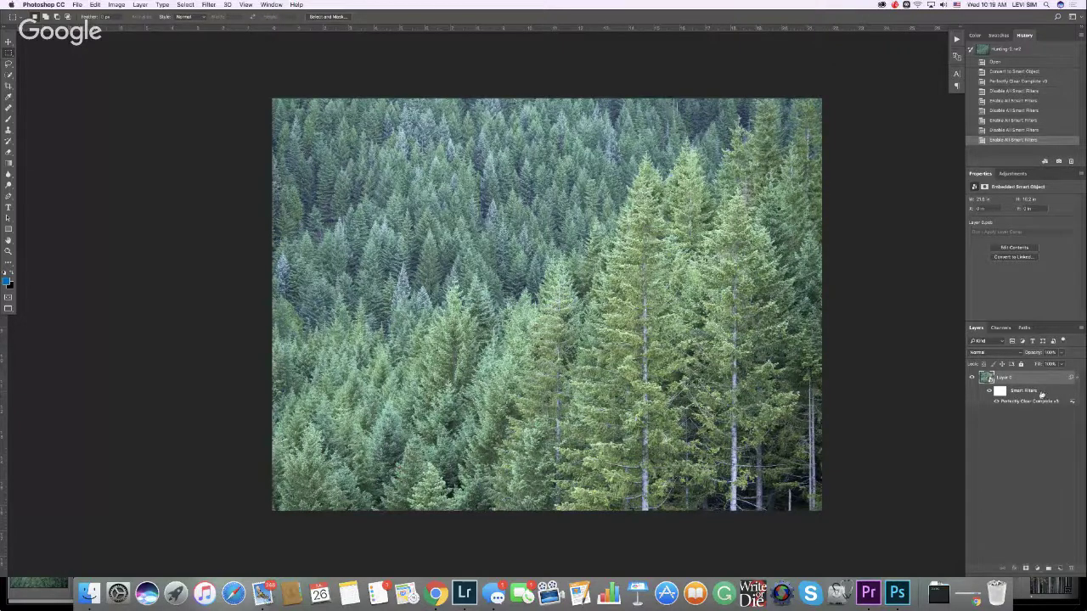
pyautogui.click(989, 392)
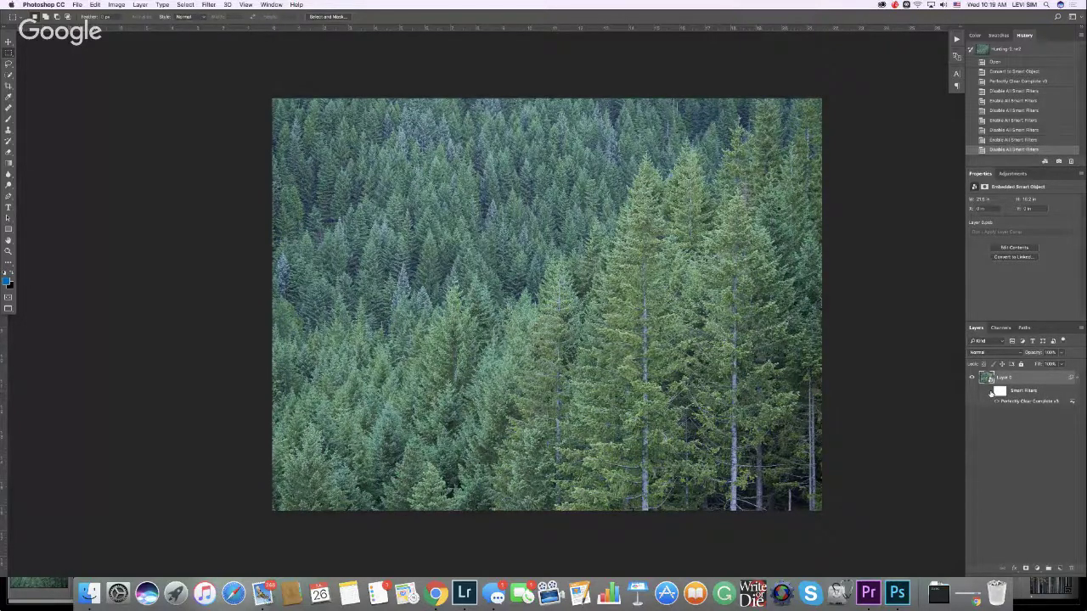
pyautogui.click(990, 393)
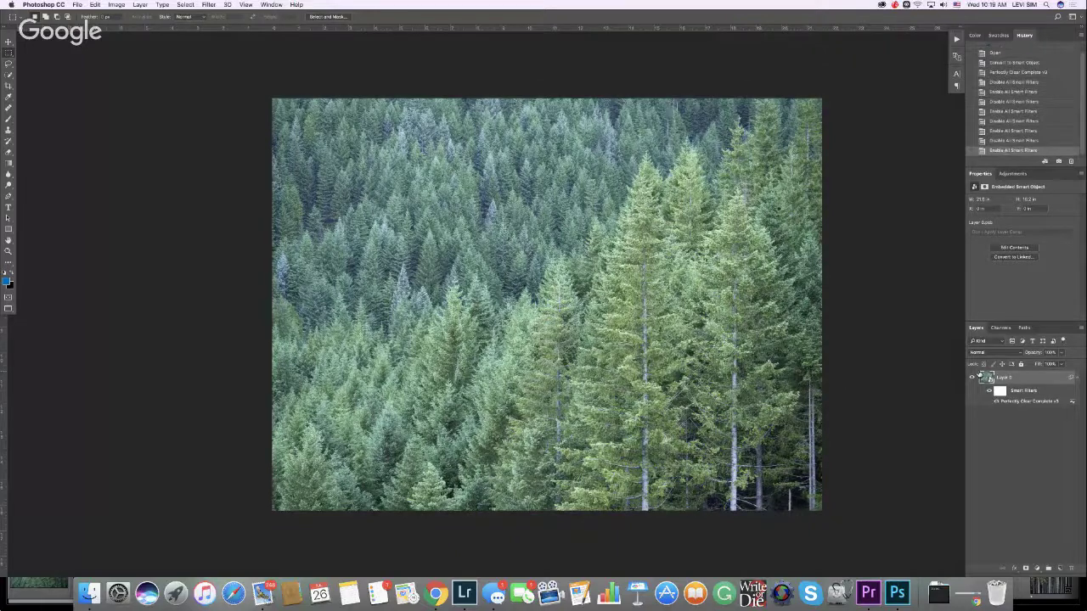
pyautogui.click(436, 593)
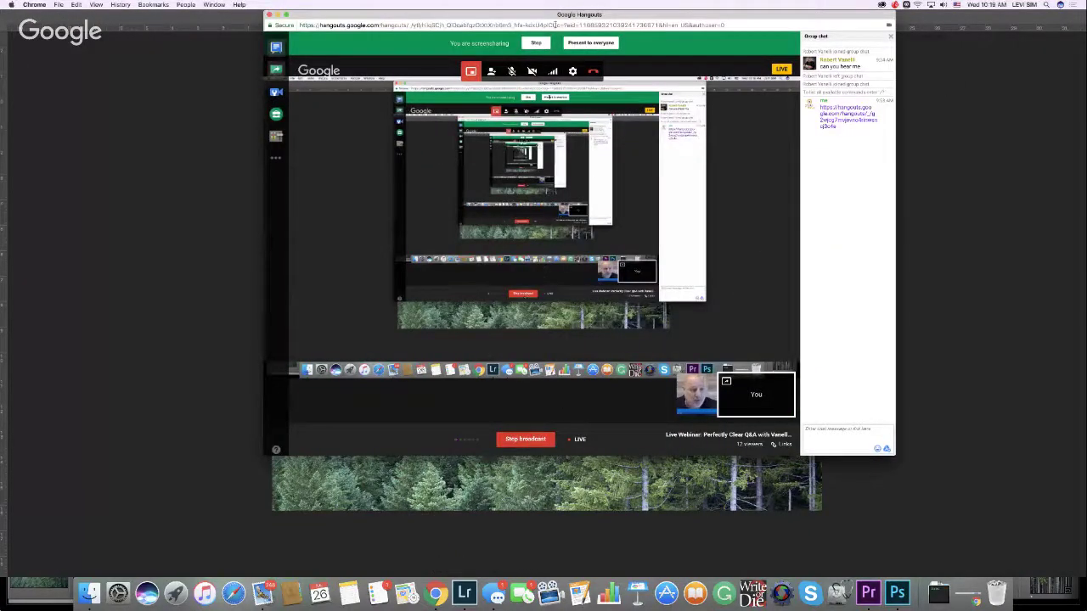
# On the Windows PC, show the seated sword portrait in Lightroom's Loupe view, checking the face at 1:1
pyautogui.click(535, 43)
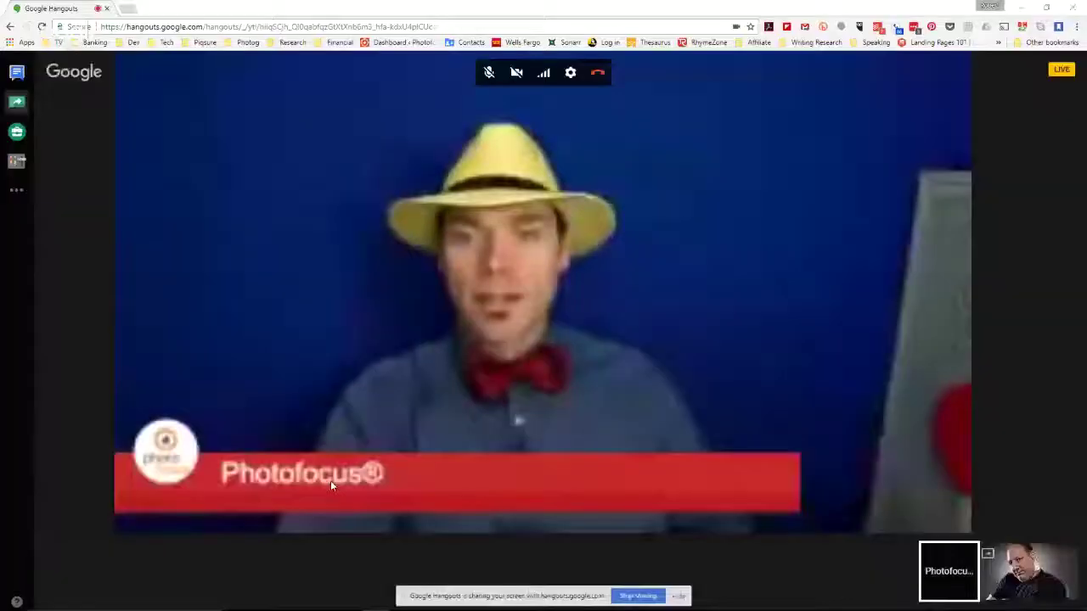
pyautogui.click(294, 600)
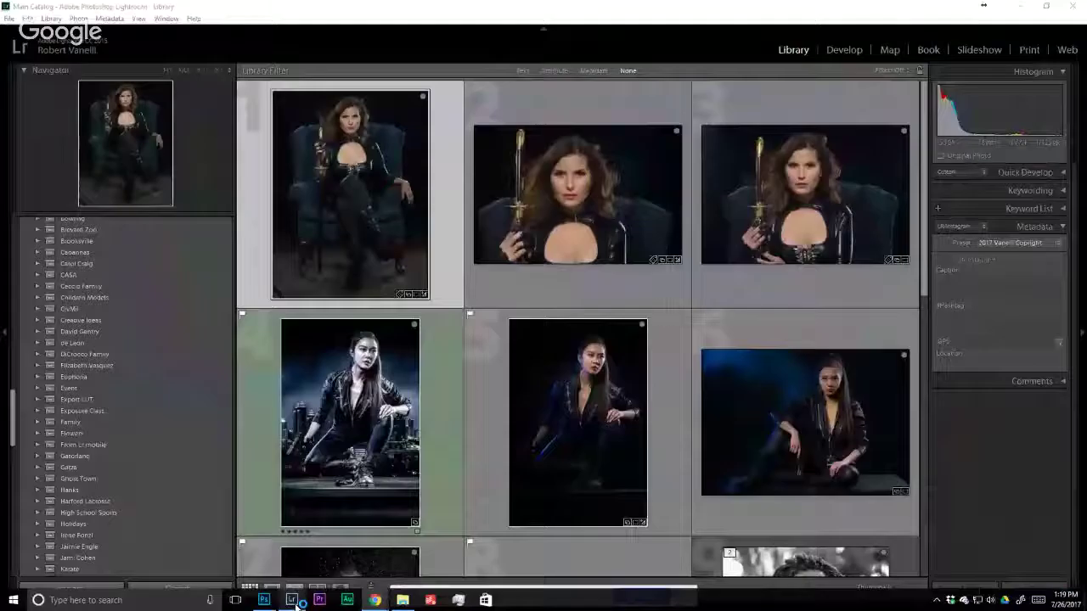
pyautogui.press('e')
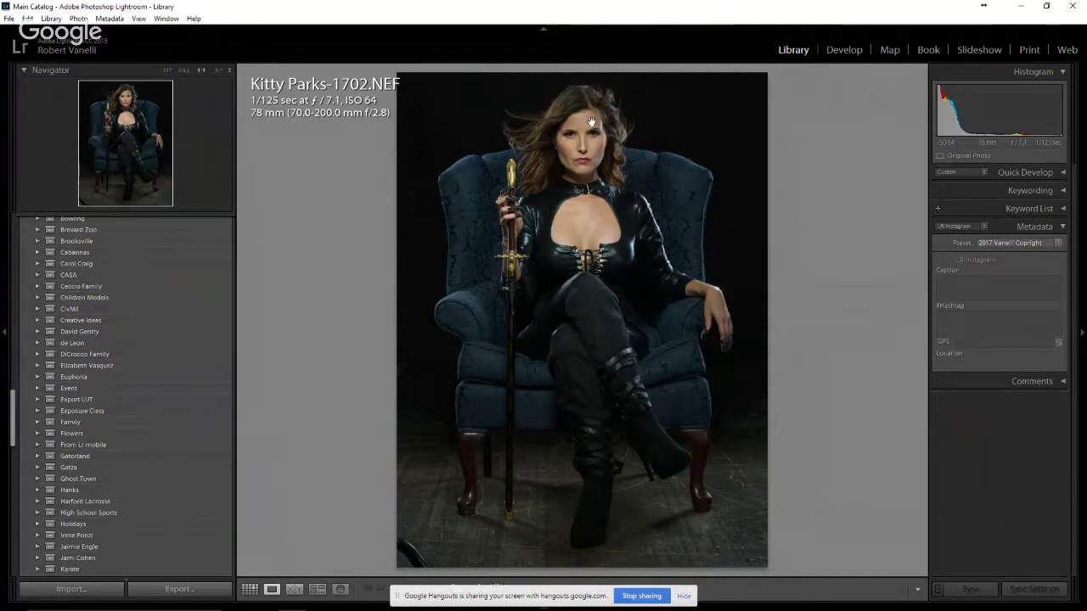
pyautogui.click(591, 122)
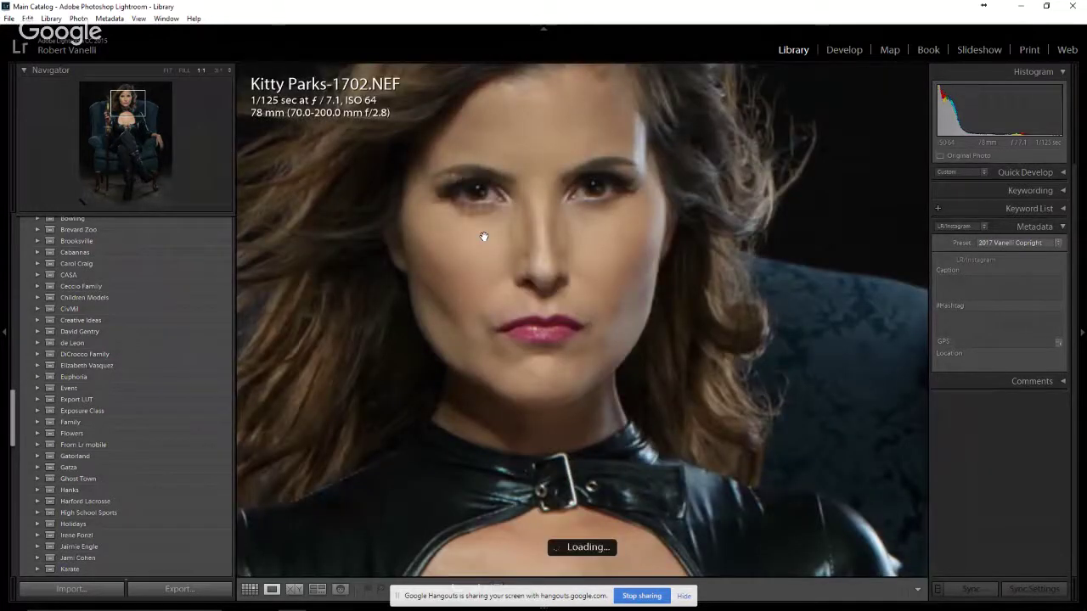
pyautogui.click(483, 237)
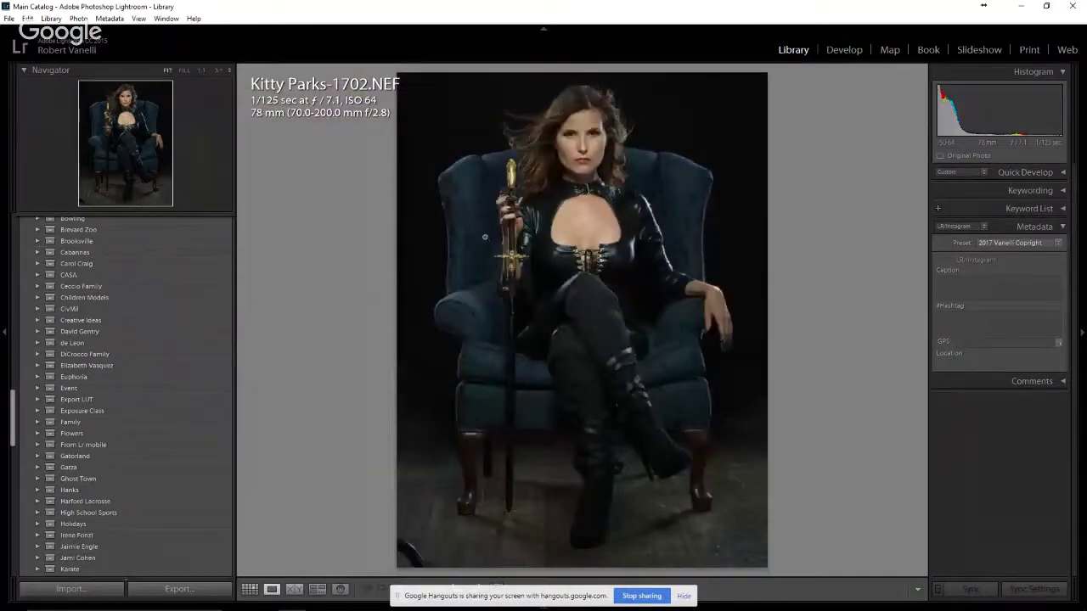
# In Develop, try the Assassin Female preset, inspect the face at 1:1, then undo it
pyautogui.click(842, 50)
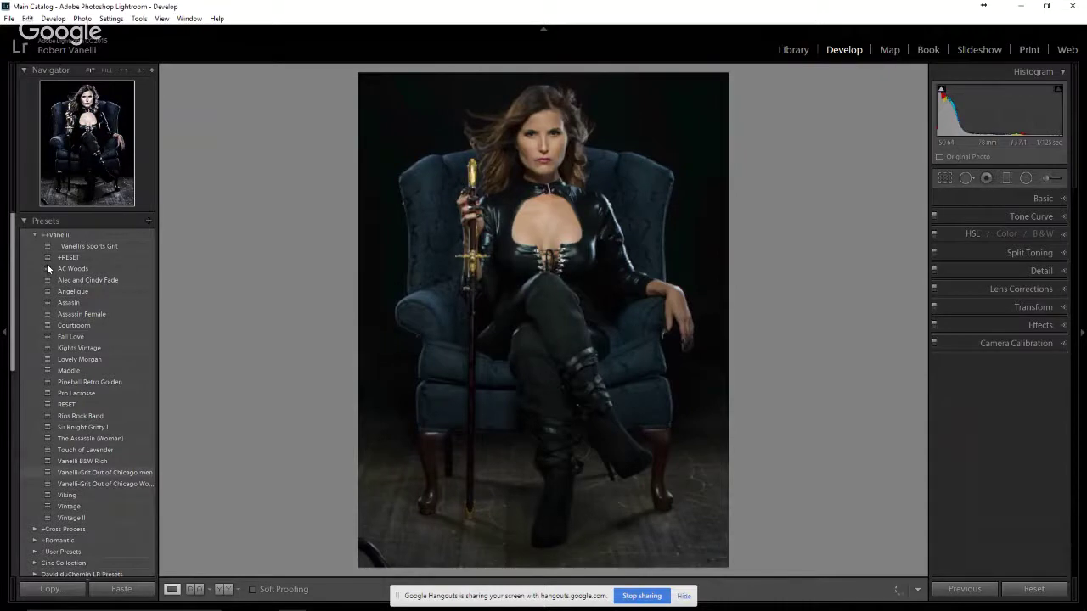
pyautogui.click(72, 314)
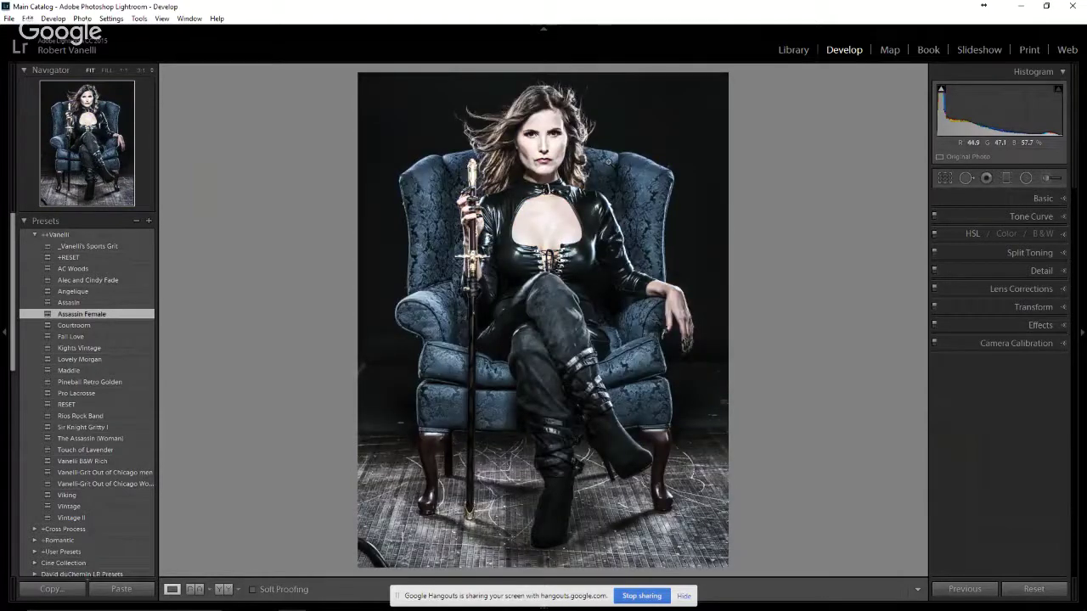
pyautogui.click(552, 126)
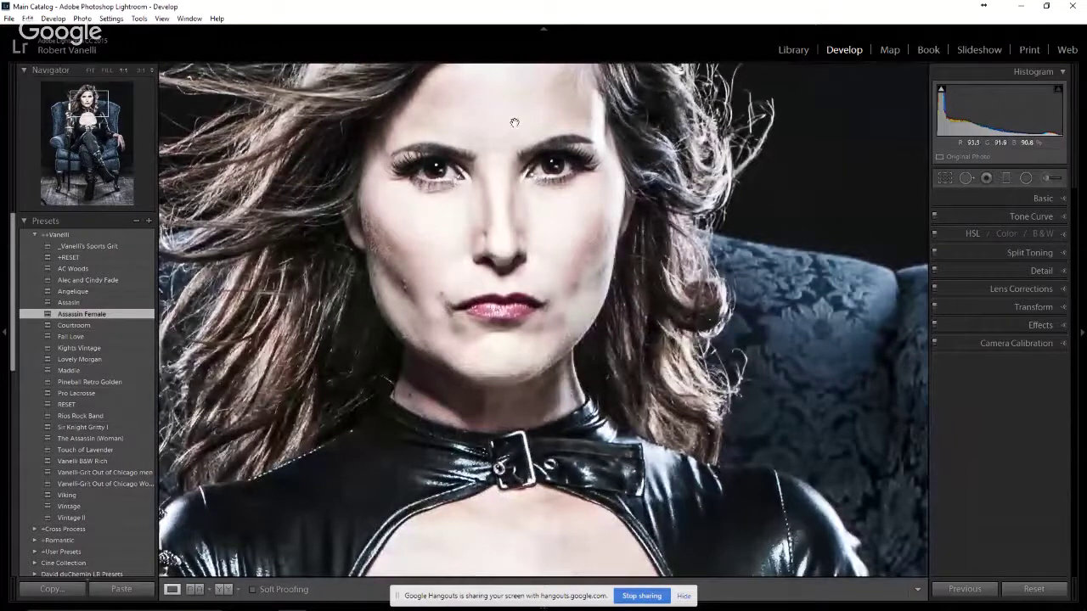
pyautogui.click(528, 209)
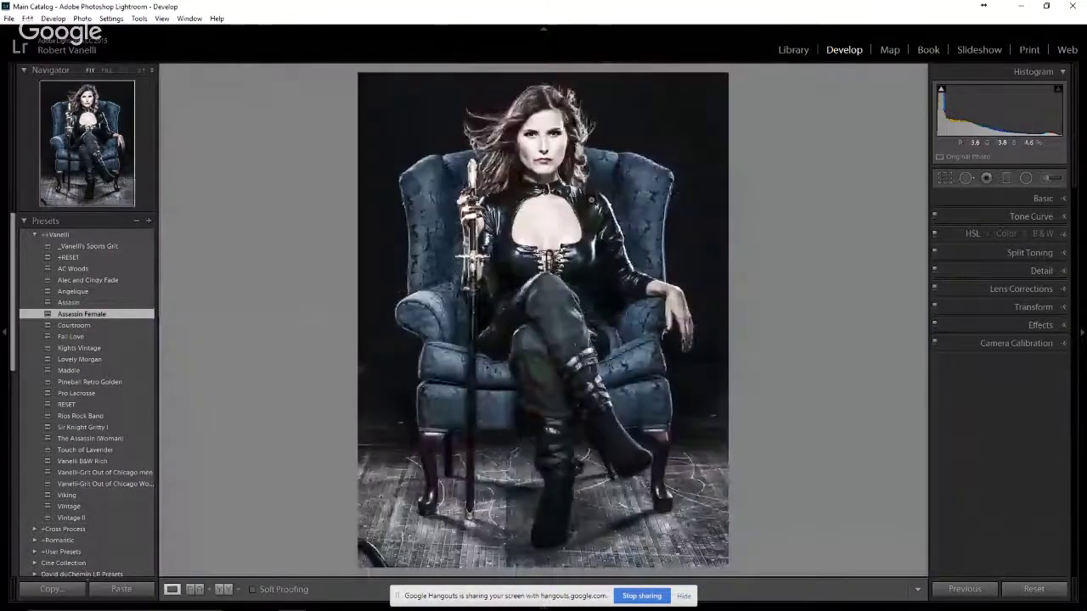
pyautogui.click(575, 219)
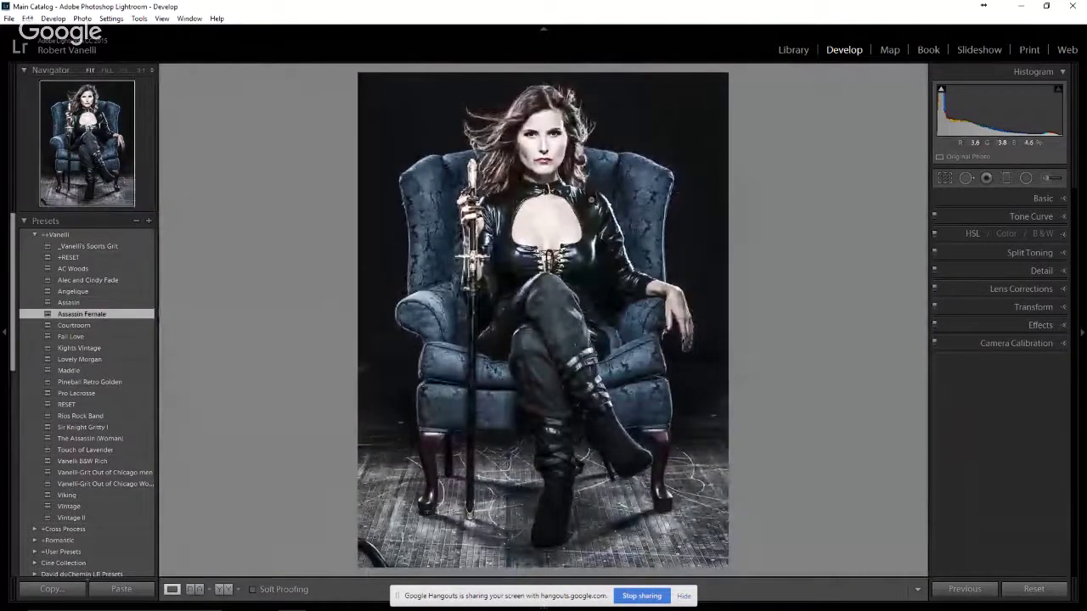
pyautogui.hotkey('ctrl', 'z')
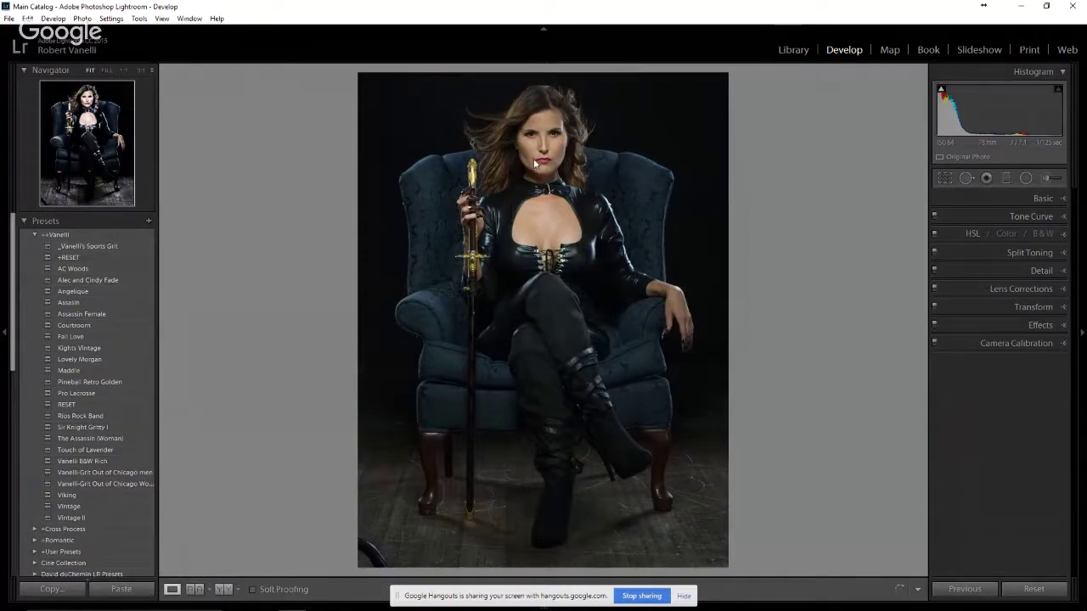
# Send the seated portrait from Lightroom to Photoshop CC 2017 via Edit In
pyautogui.rightClick(540, 195)
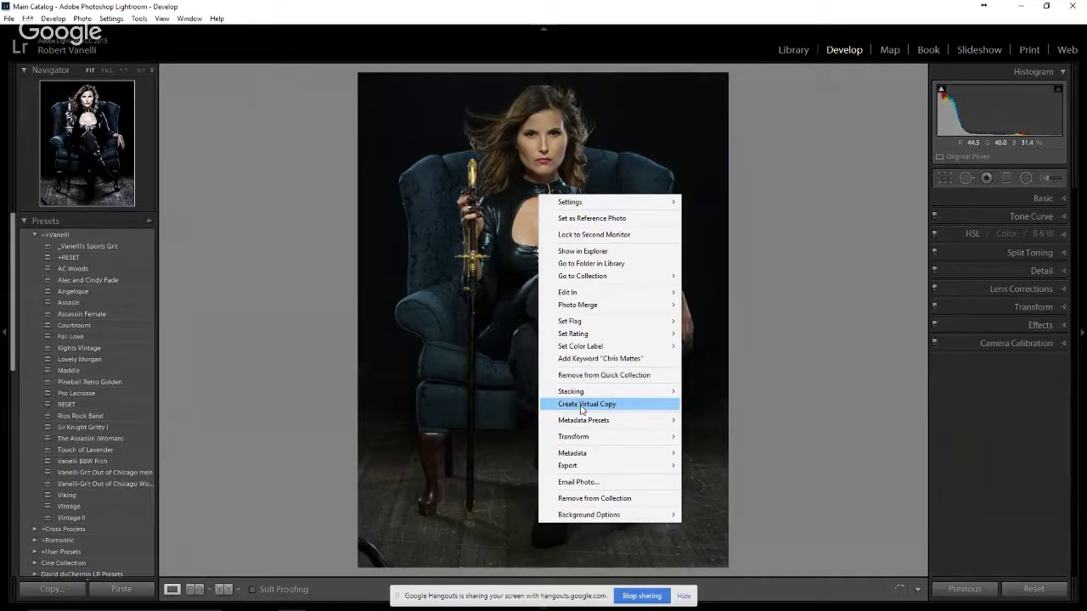
pyautogui.moveTo(579, 295)
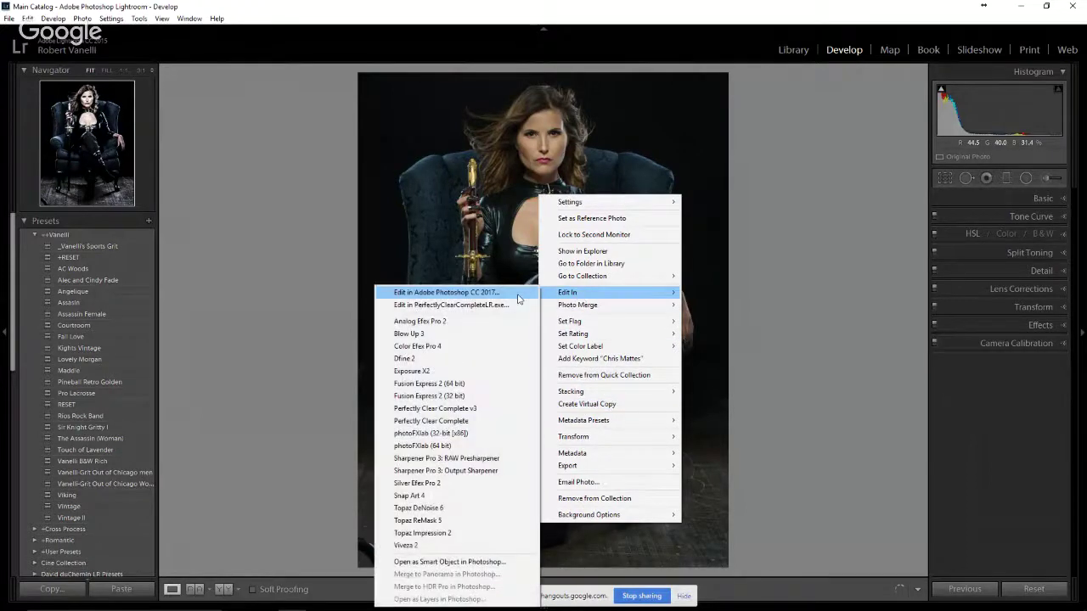
pyautogui.click(519, 294)
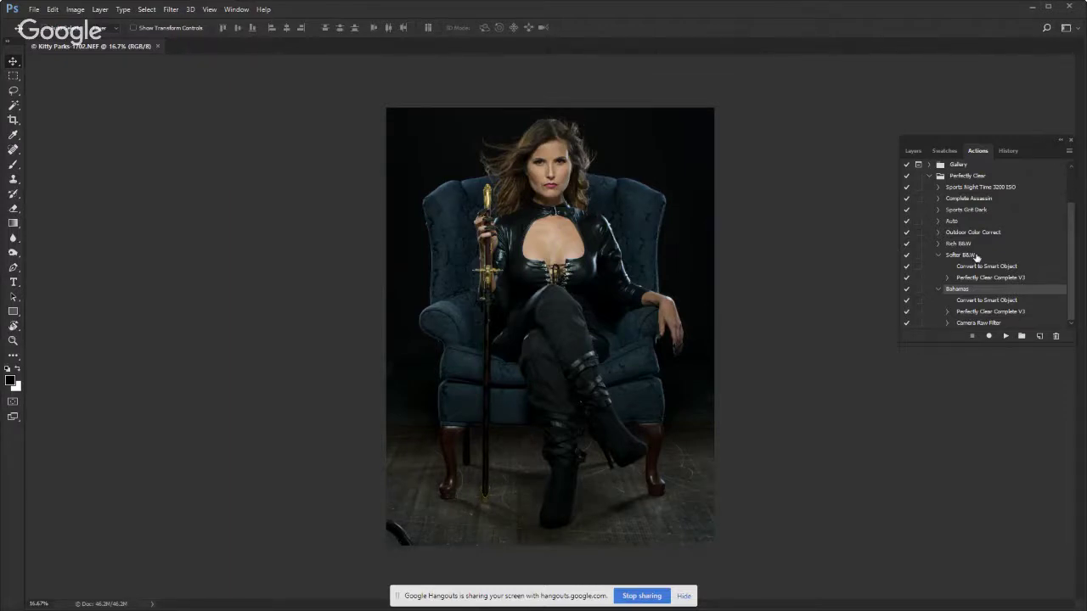
# Run the Complete Assassin action on the portrait and check the resulting smart filters in Layers
pyautogui.click(978, 200)
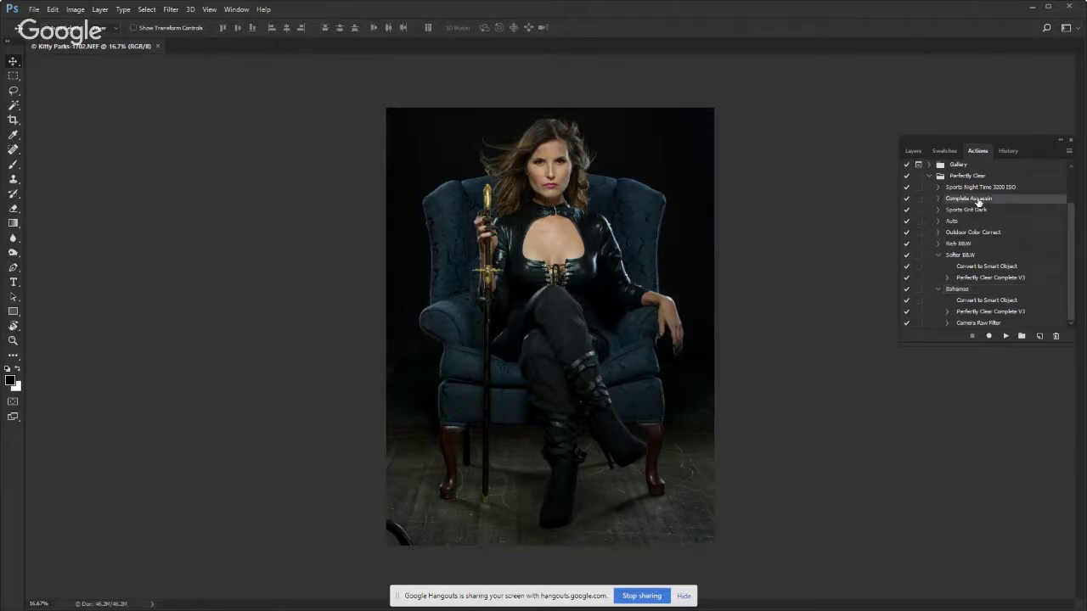
pyautogui.click(1005, 337)
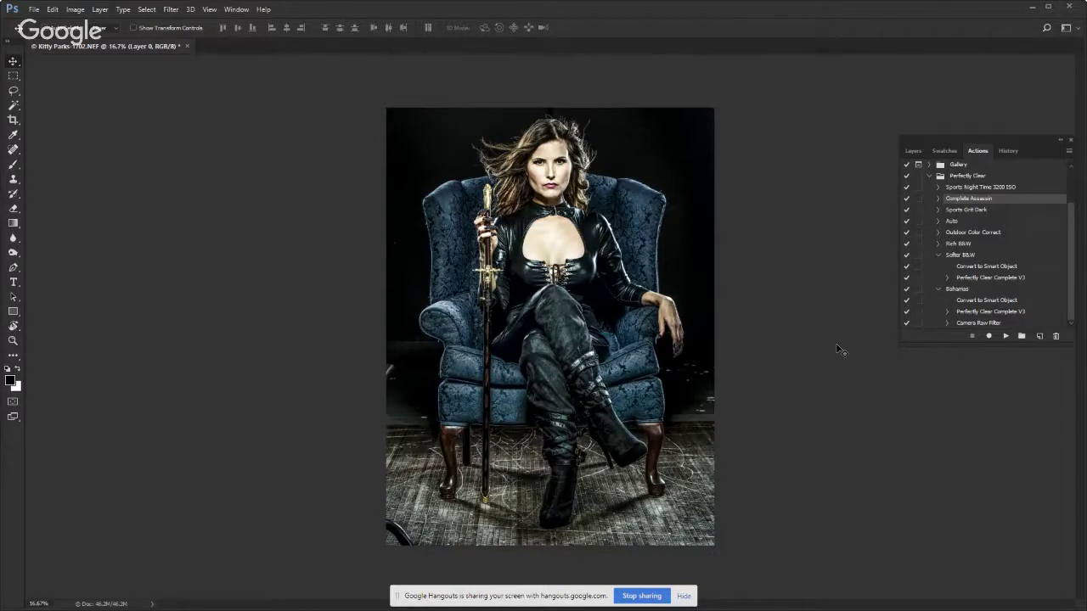
pyautogui.click(912, 151)
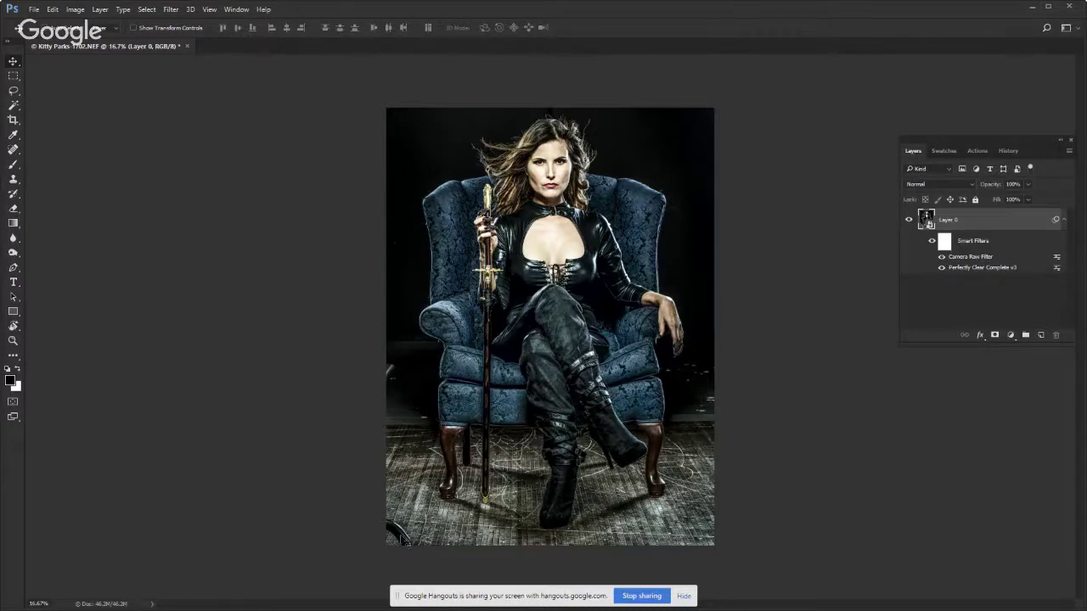
pyautogui.hotkey('ctrl', '+')
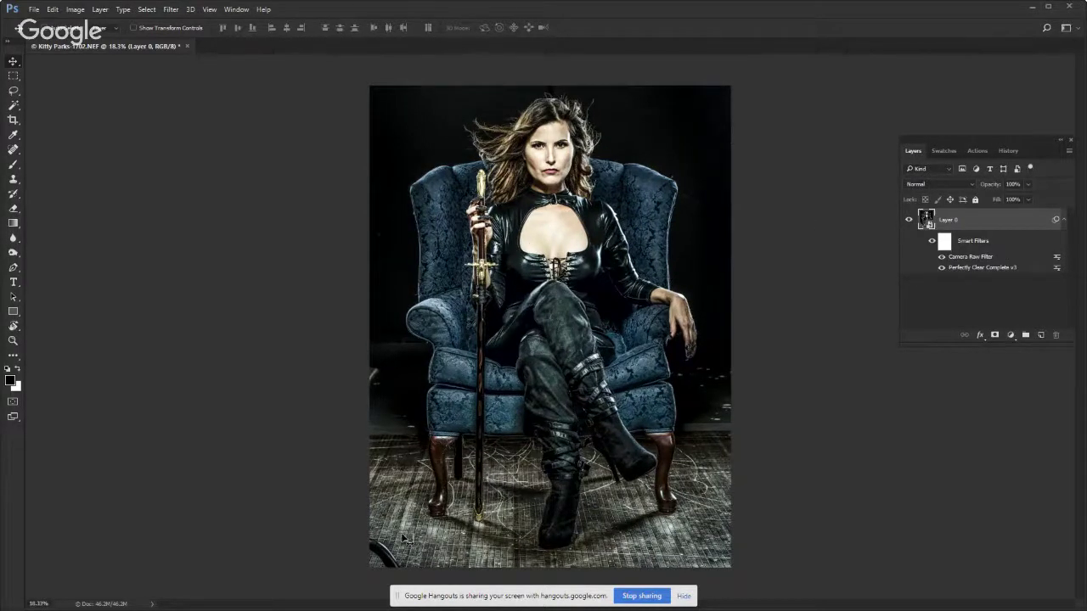
# Expand Complete Assassin and review its Perfectly Clear Complete V3 and Camera Raw Filter step settings
pyautogui.click(978, 151)
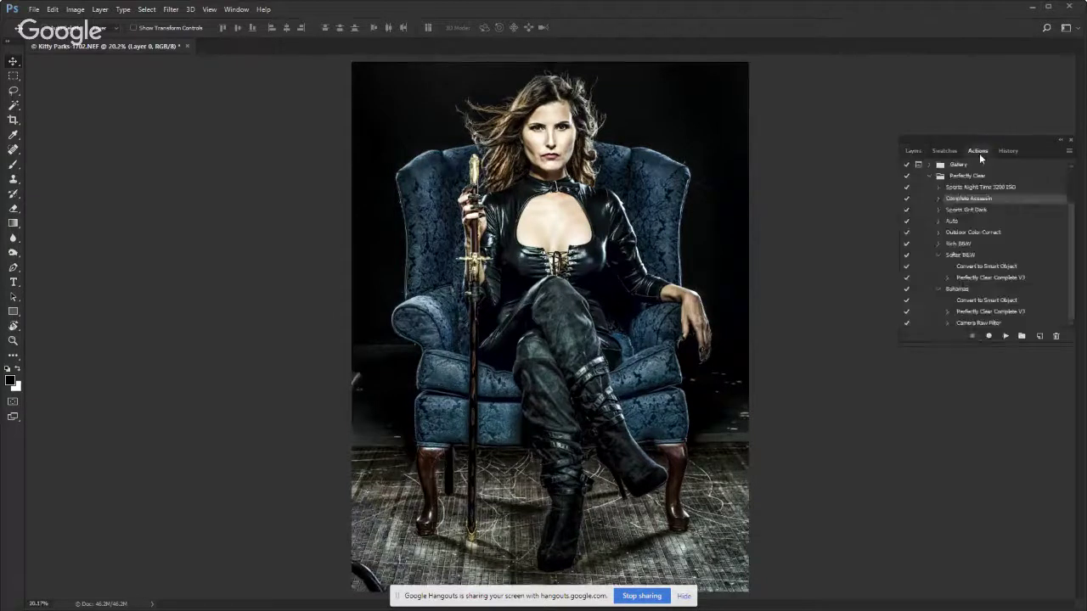
pyautogui.click(936, 199)
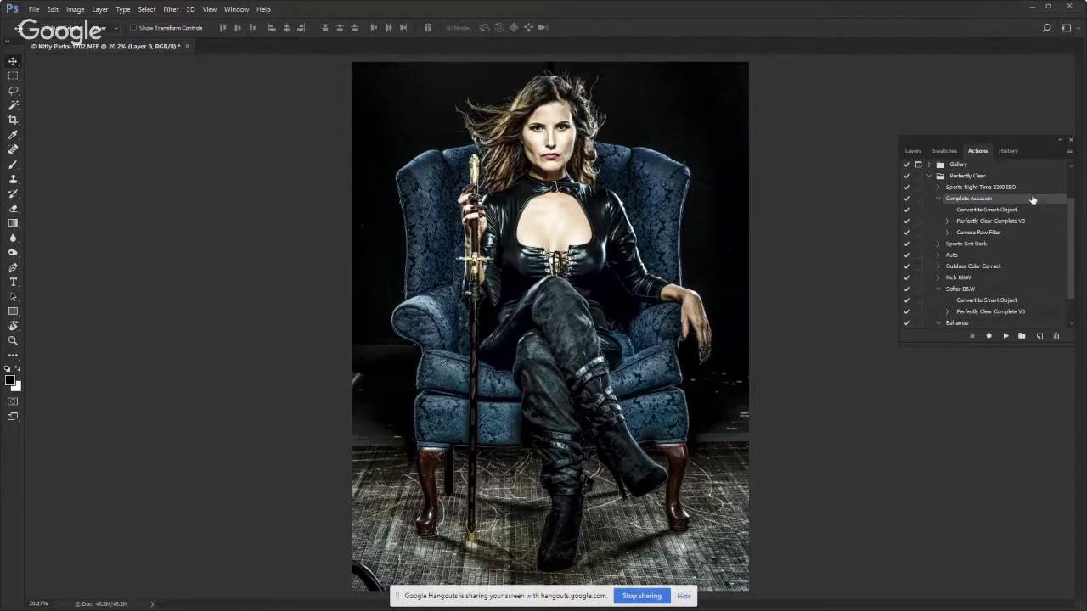
pyautogui.click(909, 149)
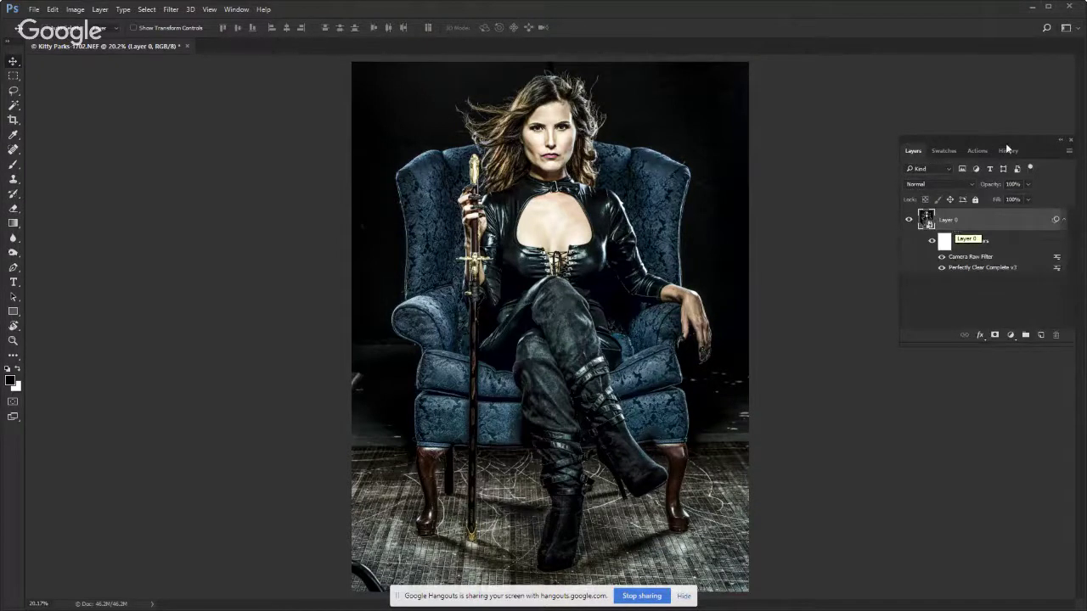
pyautogui.click(976, 150)
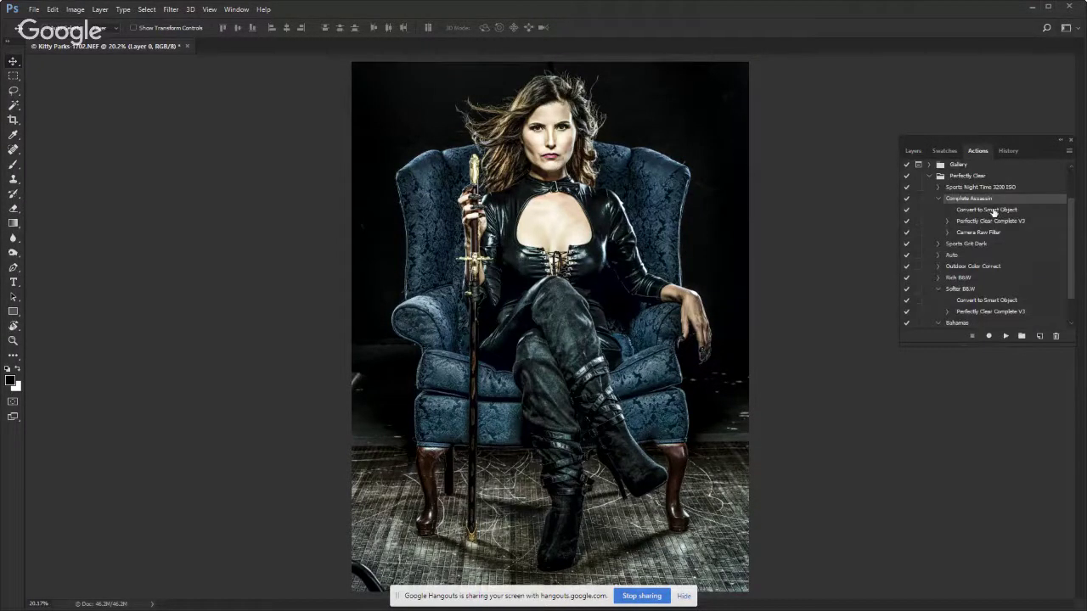
pyautogui.click(948, 222)
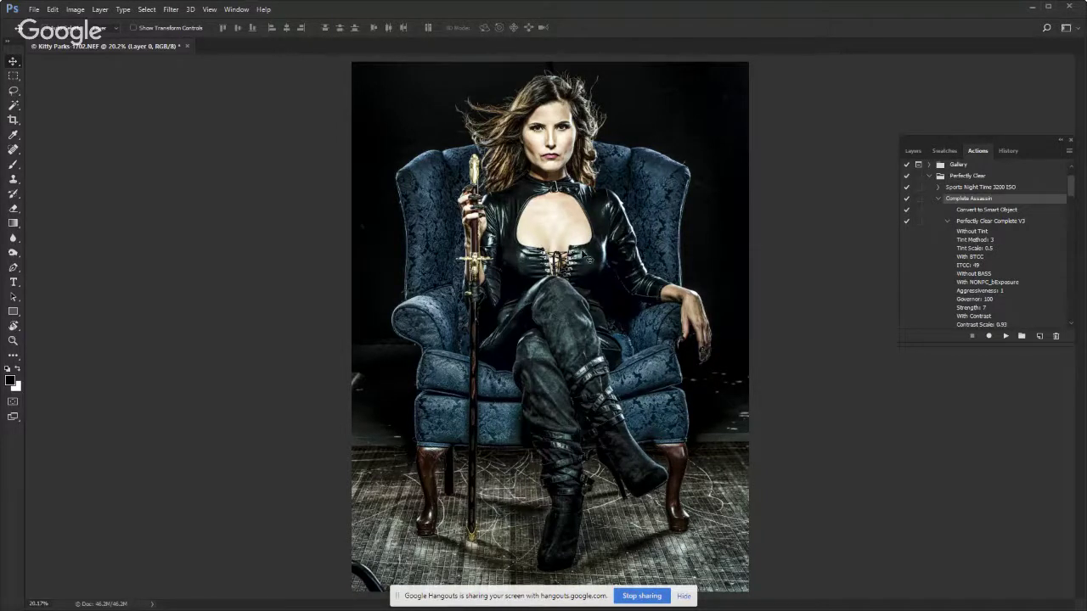
pyautogui.click(947, 222)
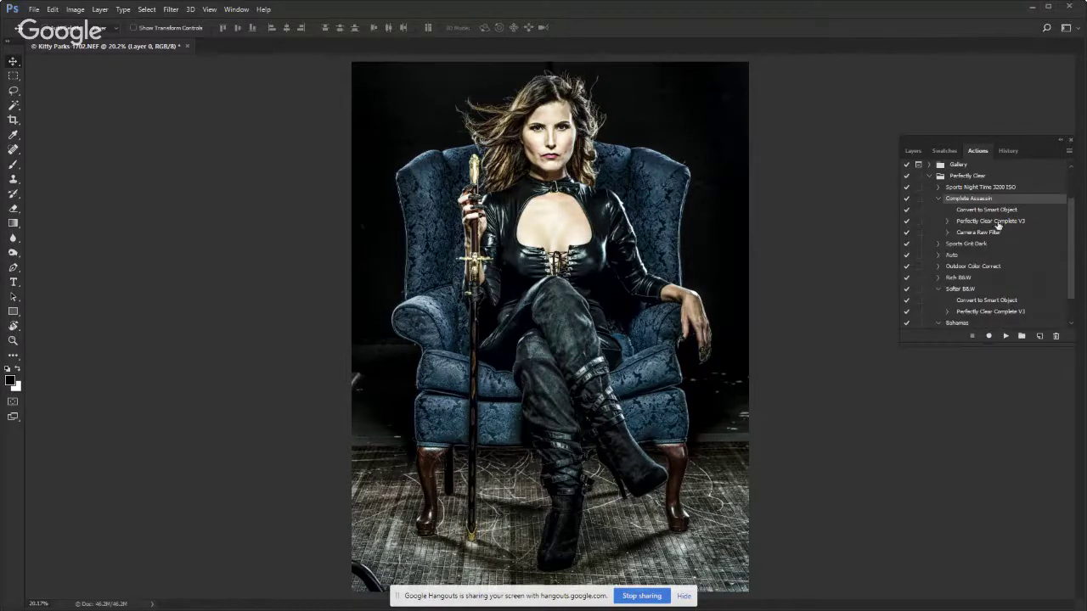
pyautogui.click(946, 233)
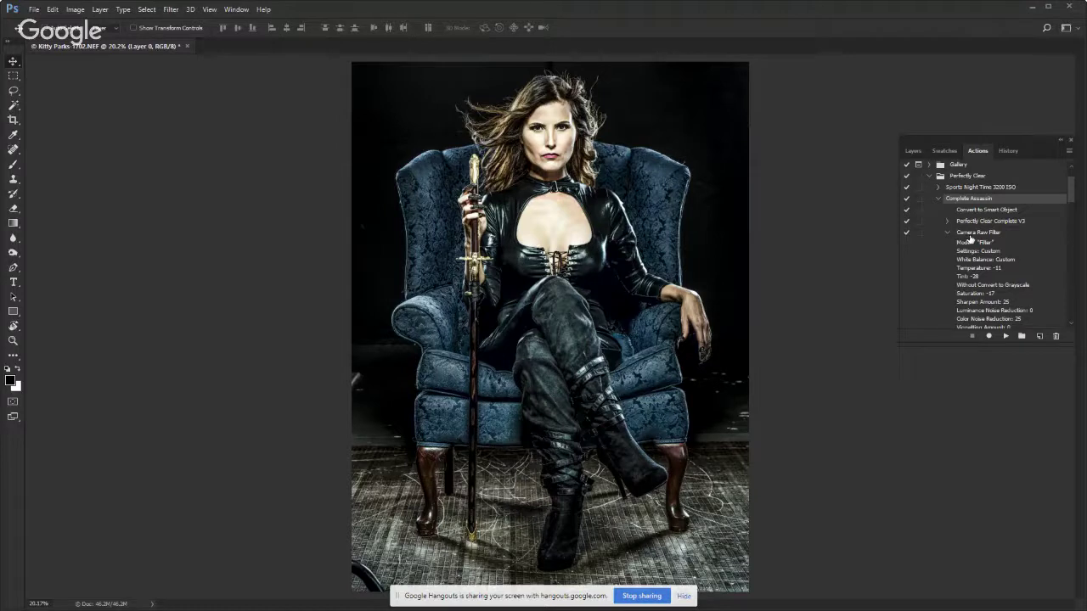
pyautogui.click(947, 232)
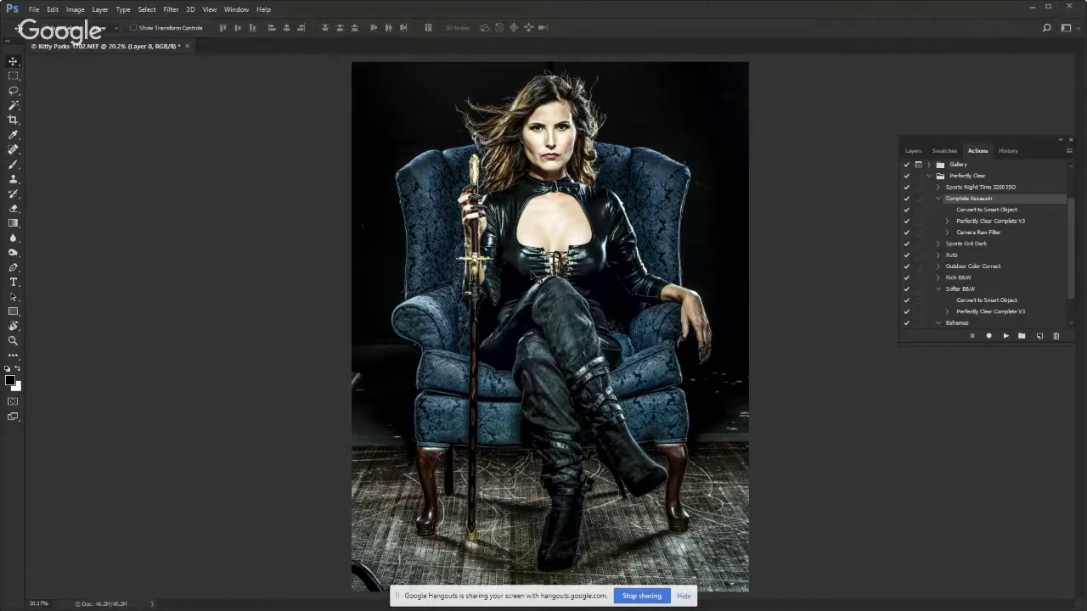
pyautogui.click(913, 150)
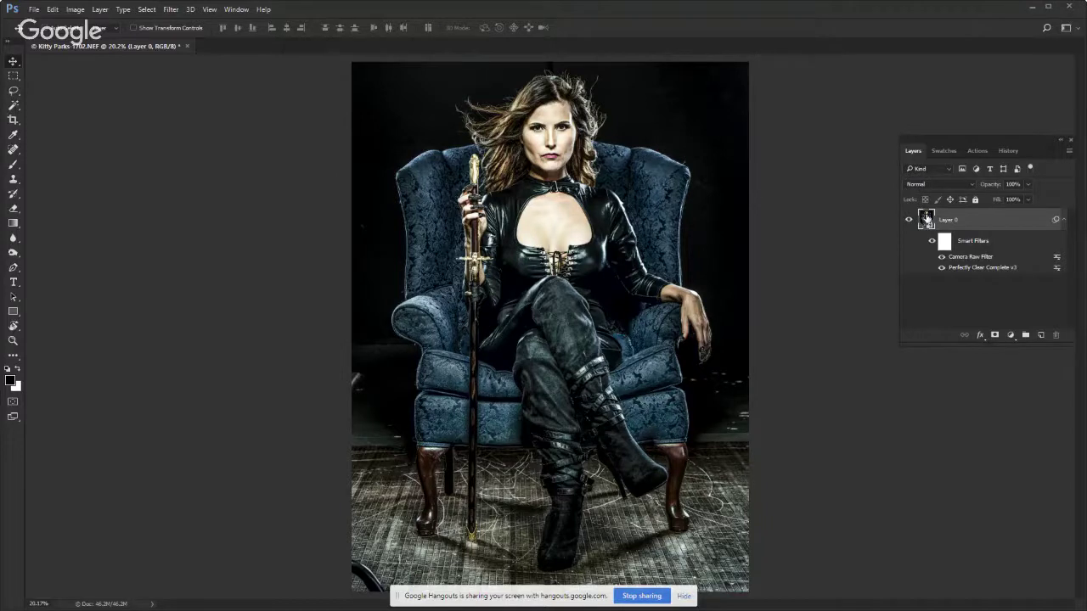
# Inside Layer 0's smart object, lasso the bottom-left dark object and Content-Aware fill it away
pyautogui.doubleClick(925, 219)
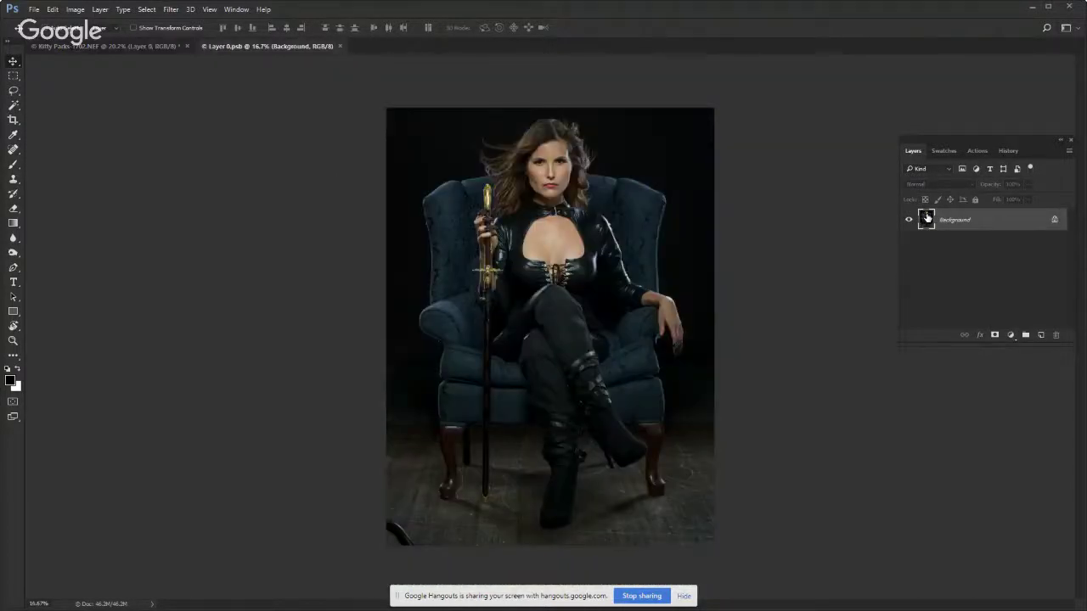
pyautogui.scroll(5, 399, 548)
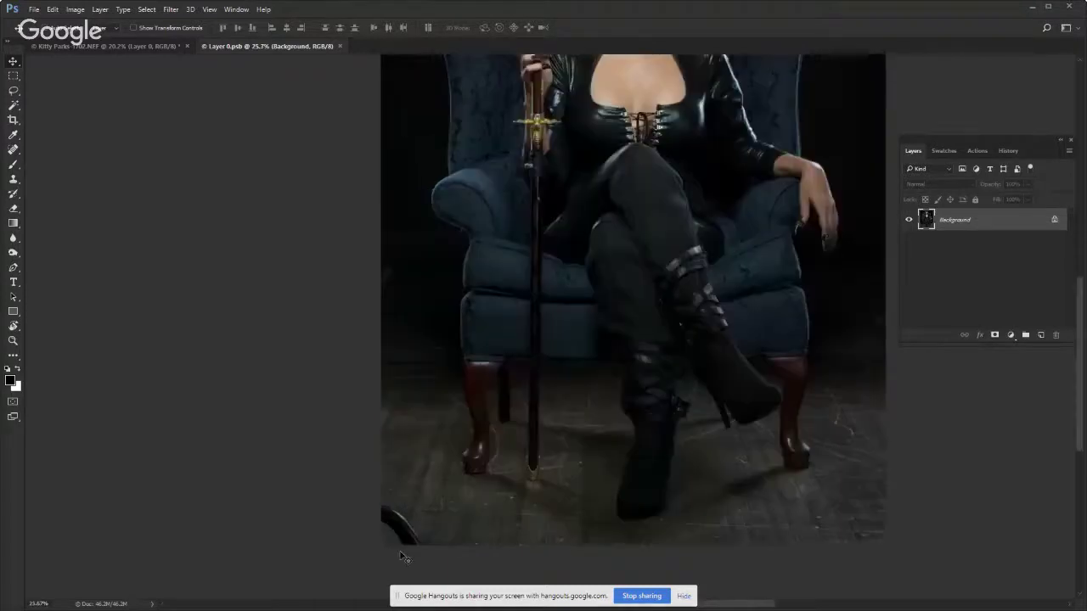
pyautogui.click(13, 90)
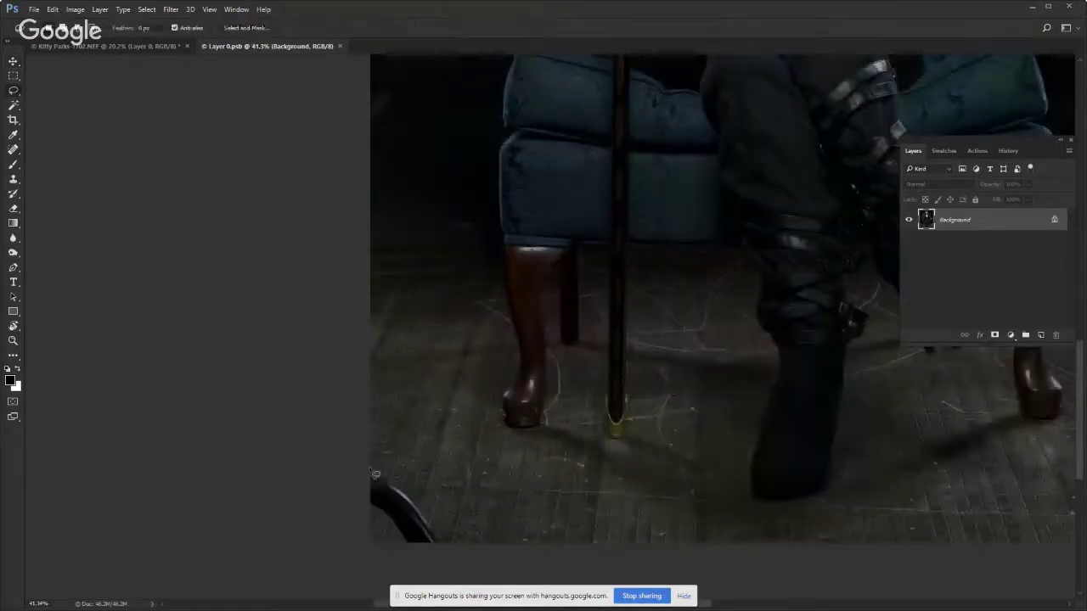
pyautogui.moveTo(371, 473)
pyautogui.mouseDown()
pyautogui.moveTo(456, 549)
pyautogui.moveTo(417, 566)
pyautogui.moveTo(345, 543)
pyautogui.moveTo(343, 474)
pyautogui.mouseUp()
pyautogui.hotkey('shift', 'BackSpace')
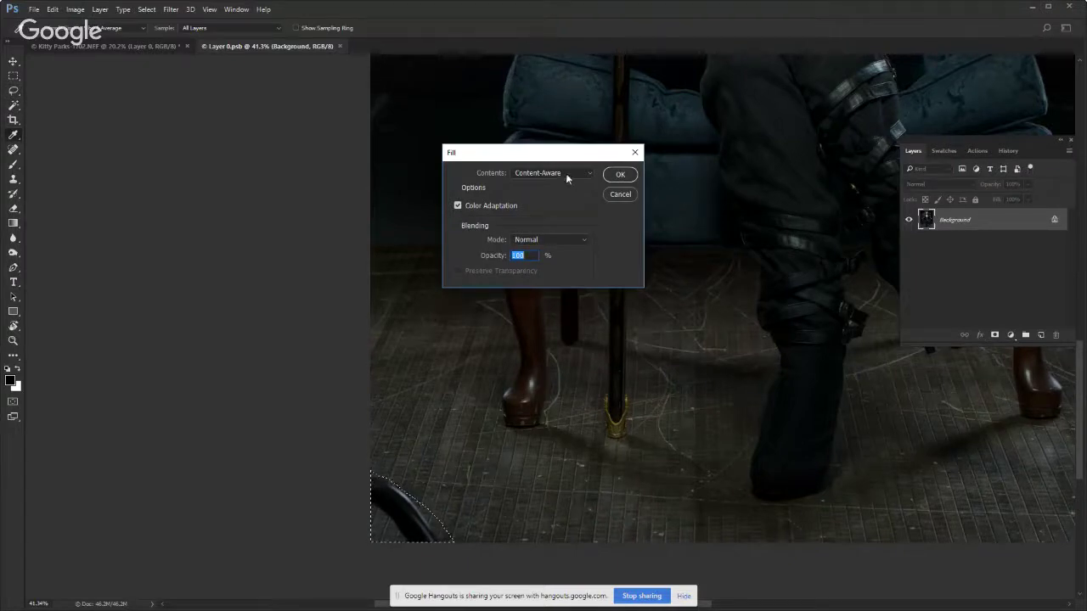
pyautogui.click(621, 175)
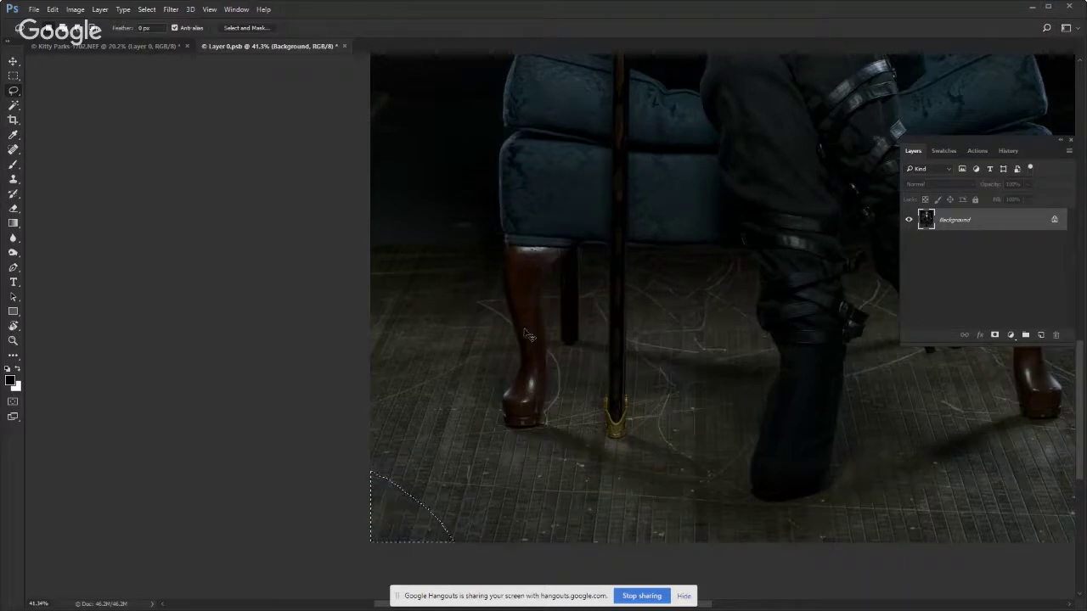
pyautogui.hotkey('ctrl', 'd')
# Save Layer 0.psb and close it to return to the filtered portrait
pyautogui.scroll(-5, 567, 276)
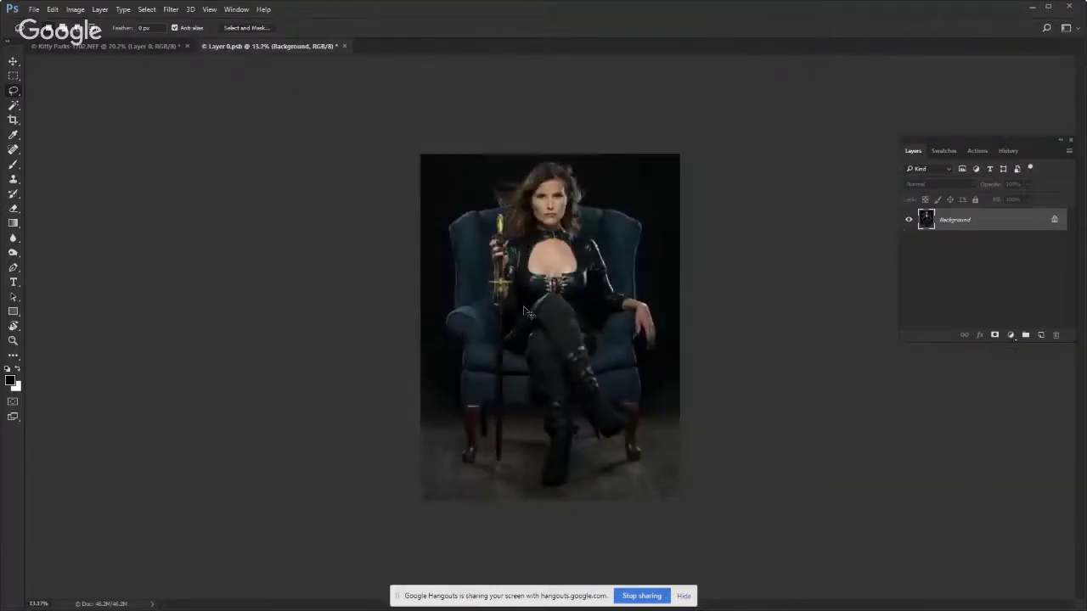
pyautogui.hotkey('ctrl', 's')
pyautogui.click(340, 46)
pyautogui.hotkey('ctrl', '-')
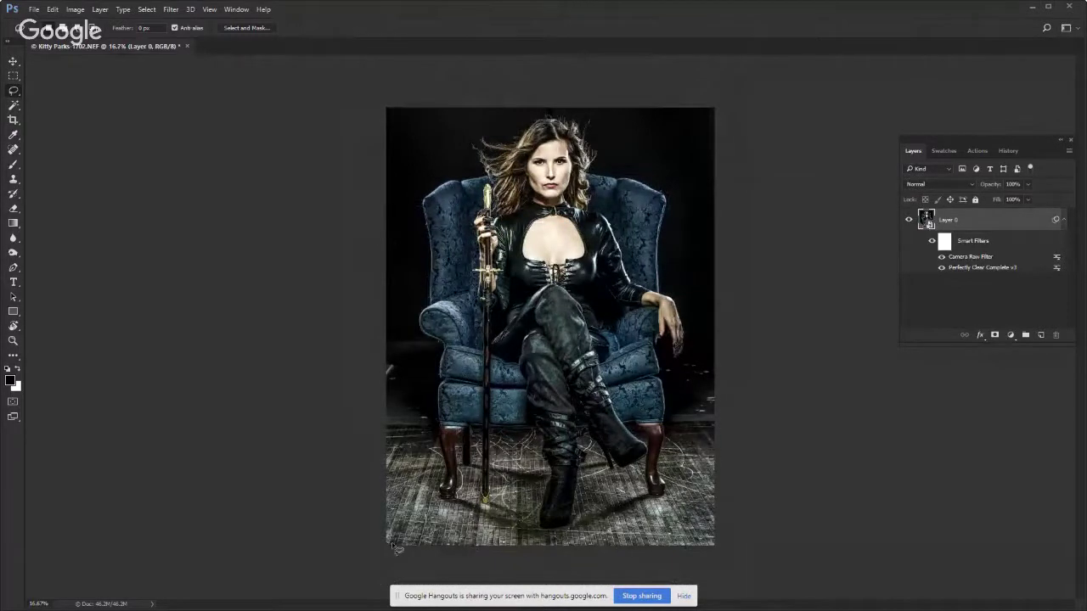
# Drag the crop's top edge above the image and commit, adding a transparent strip overhead
pyautogui.scroll(1, 411, 369)
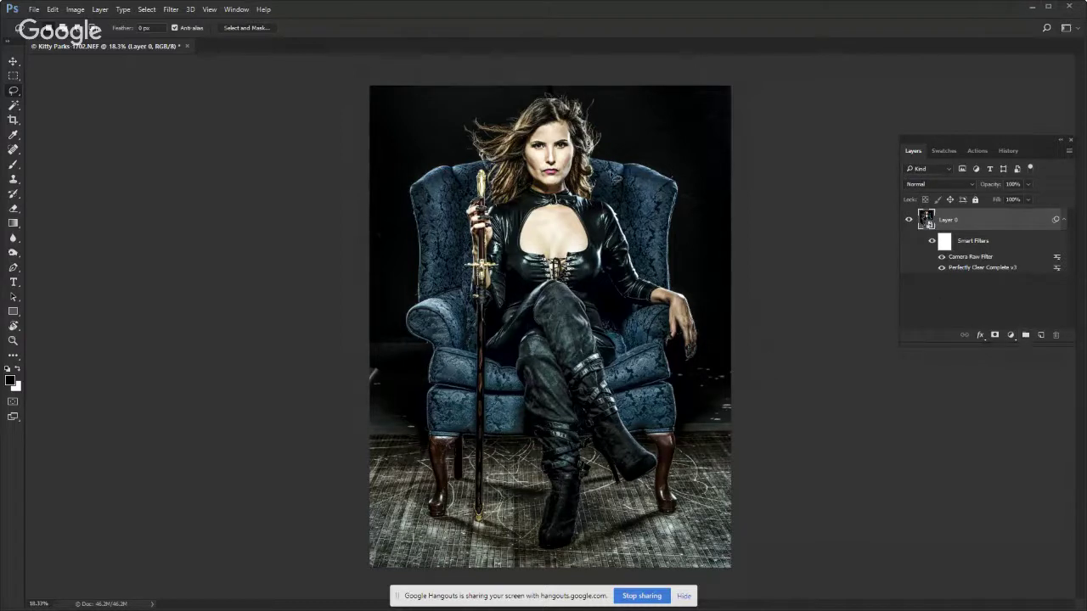
pyautogui.click(12, 121)
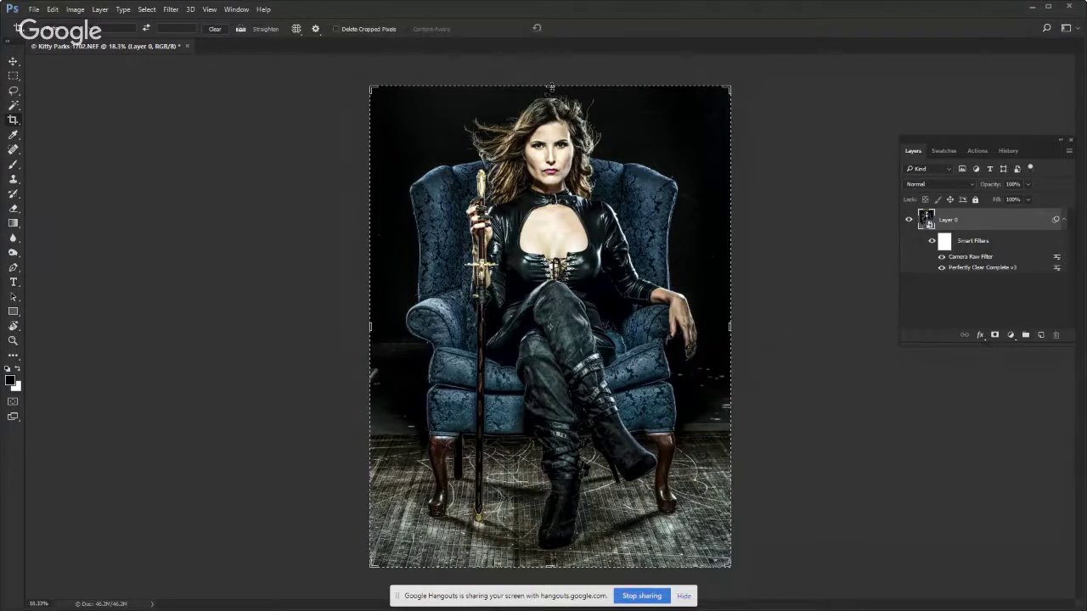
pyautogui.moveTo(551, 86); pyautogui.dragTo(550, 76)
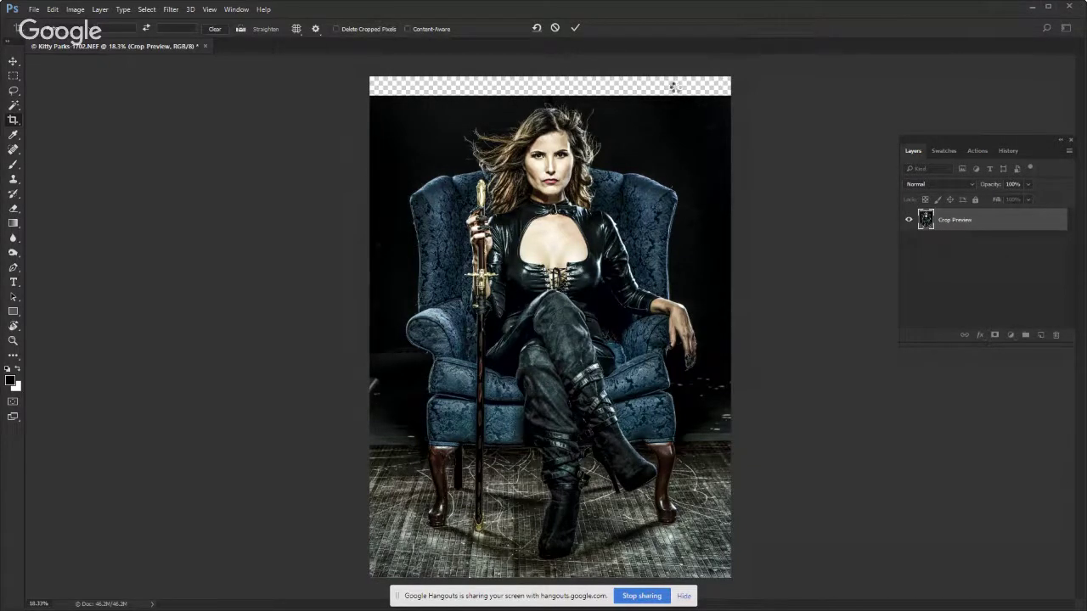
pyautogui.press('Return')
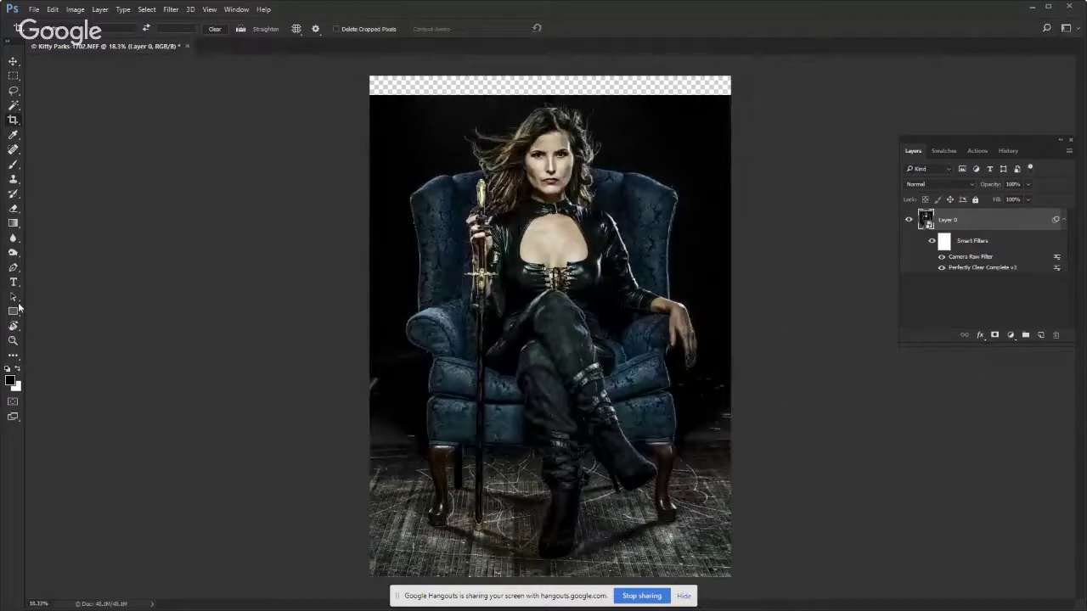
# Add Layer 1 beneath the photo layer and fill it with black
pyautogui.click(13, 135)
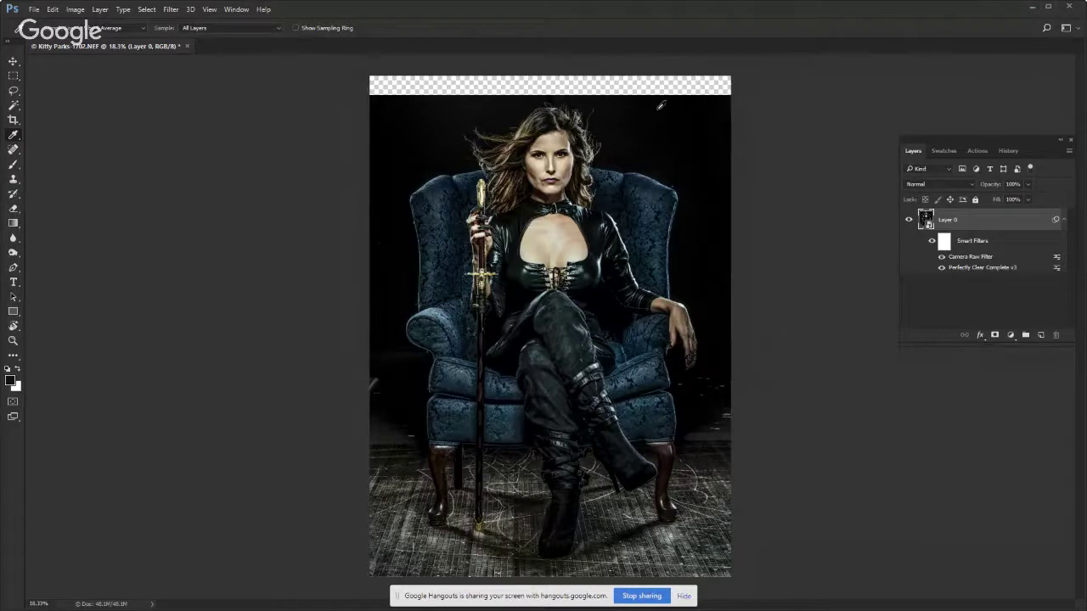
pyautogui.click(1040, 337)
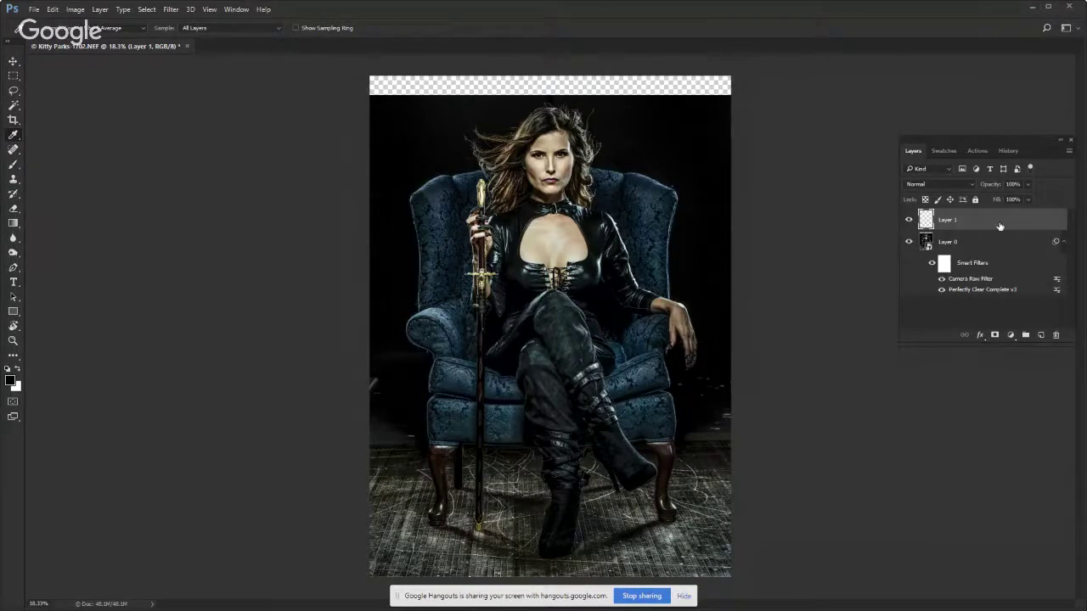
pyautogui.moveTo(1000, 225); pyautogui.dragTo(1000, 310)
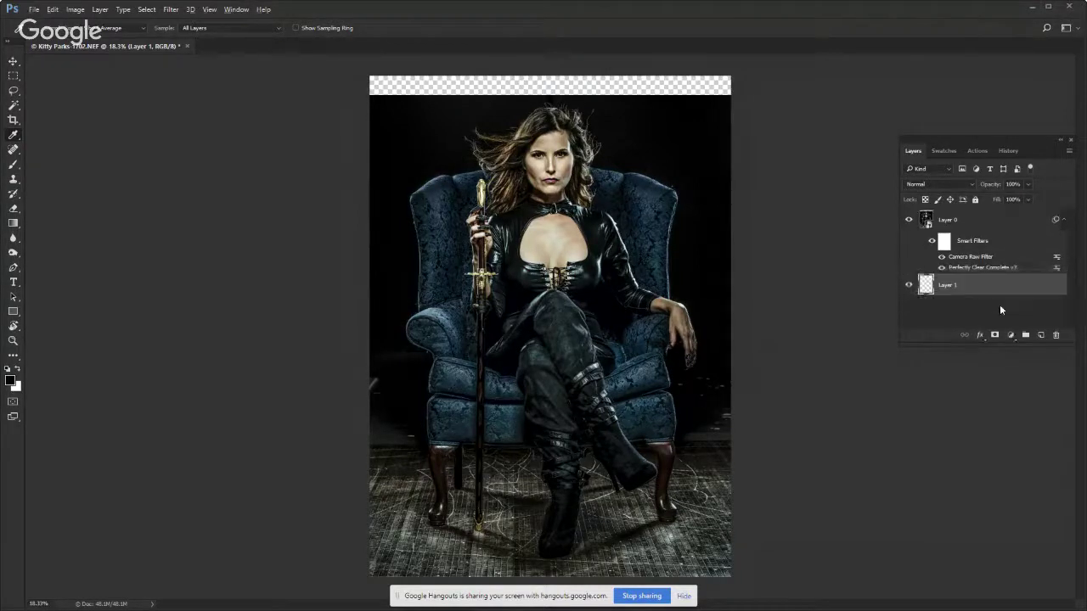
pyautogui.hotkey('alt', 'BackSpace')
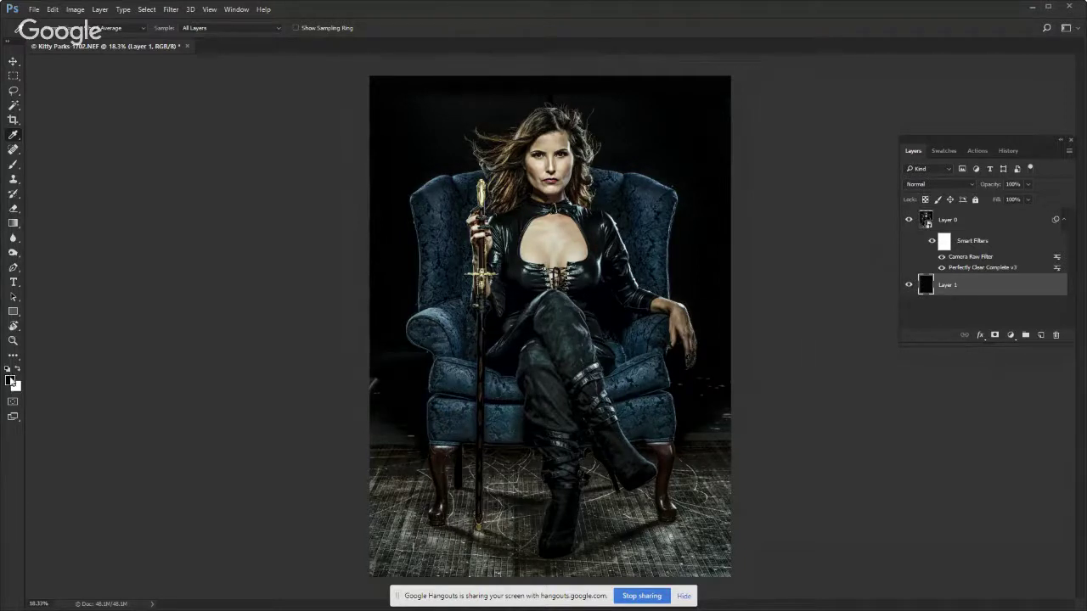
# Open Edit > Fill and dismiss it without filling
pyautogui.click(49, 10)
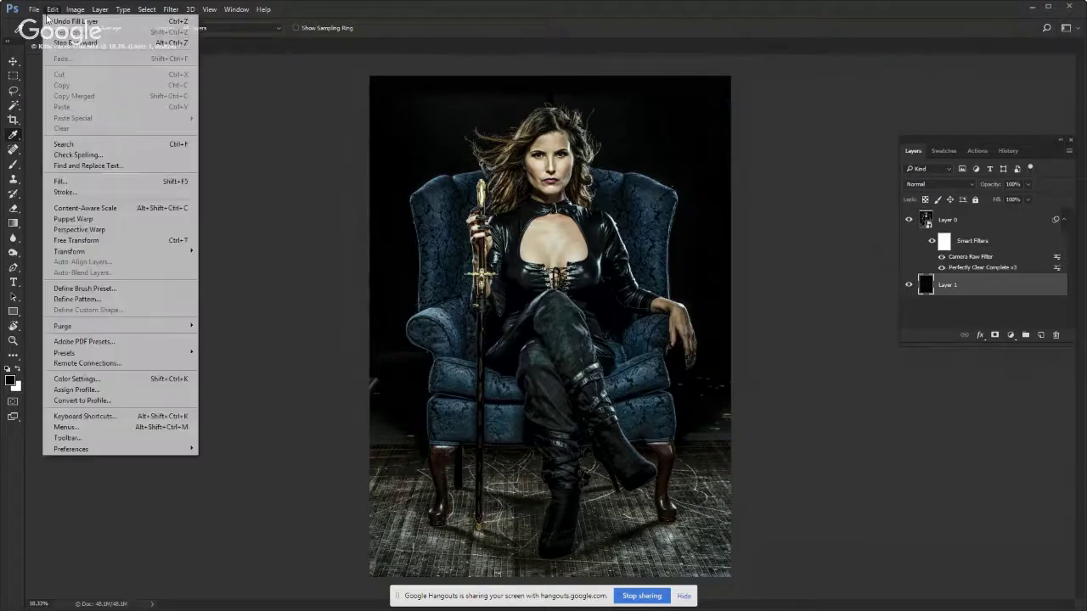
pyautogui.click(80, 185)
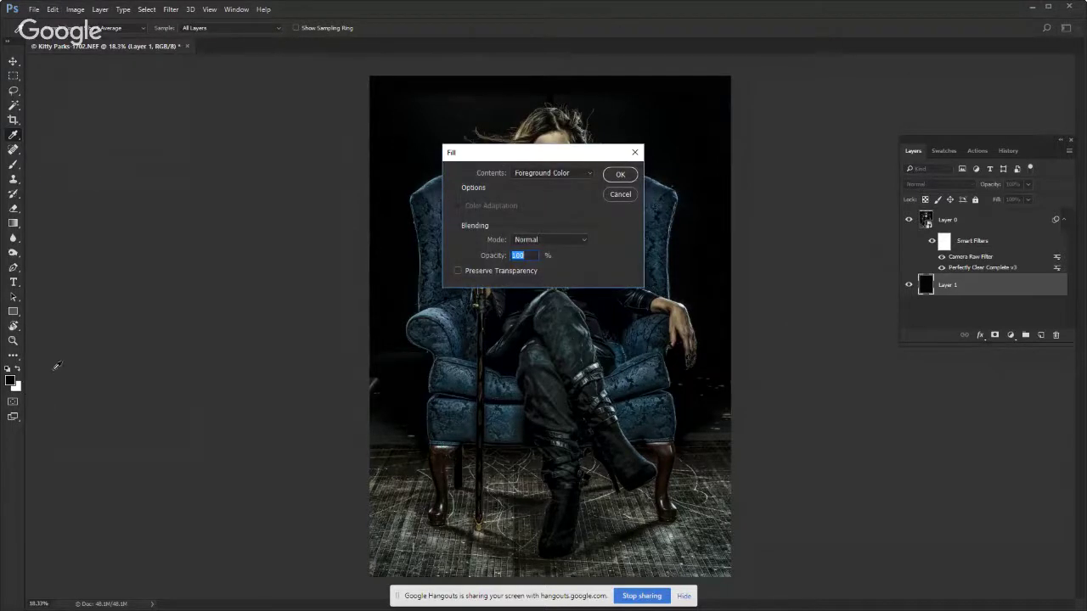
pyautogui.click(619, 195)
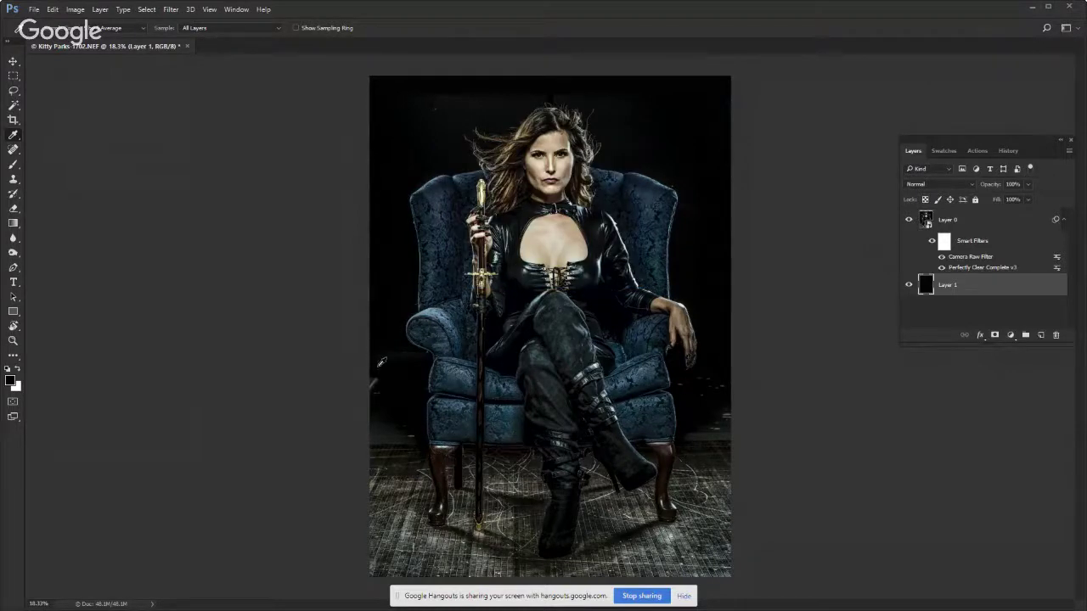
# Add Layer 2 above Layer 0 and drag black gradients inward from the left, right and top edges
pyautogui.click(1012, 225)
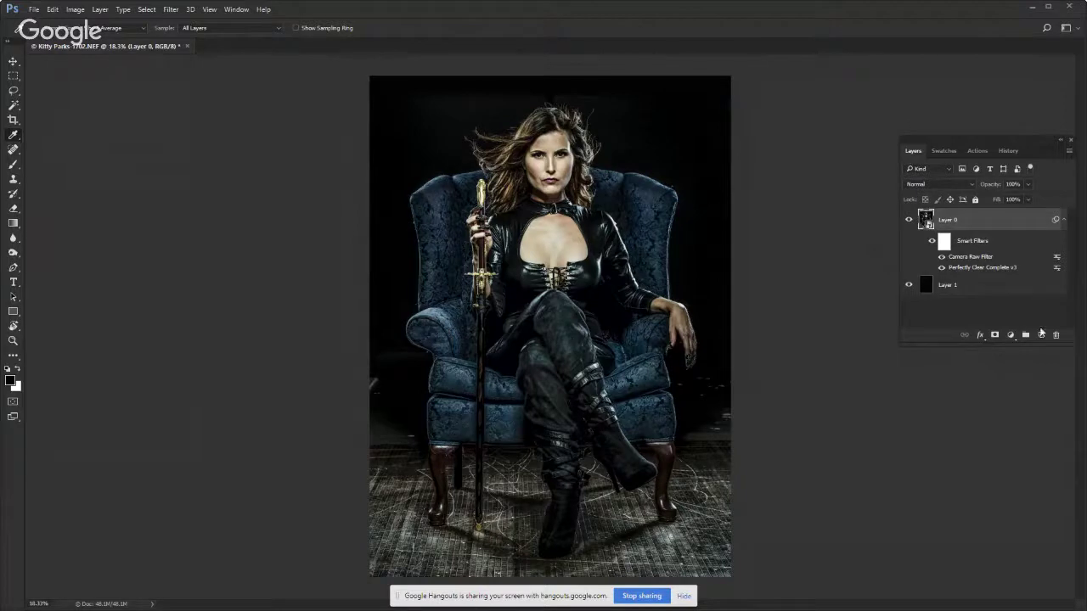
pyautogui.click(1039, 334)
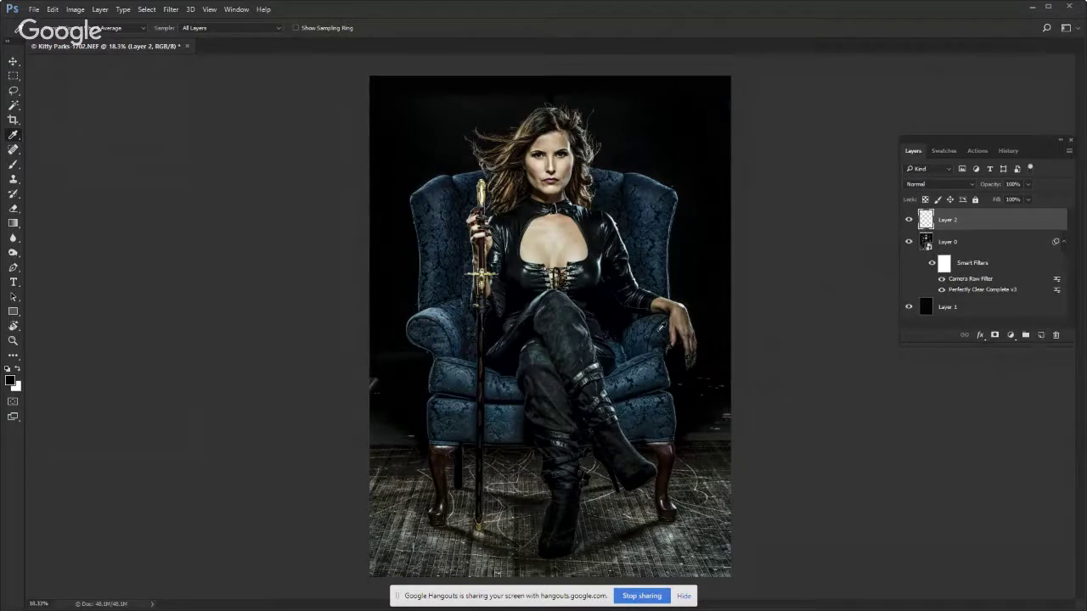
pyautogui.click(12, 225)
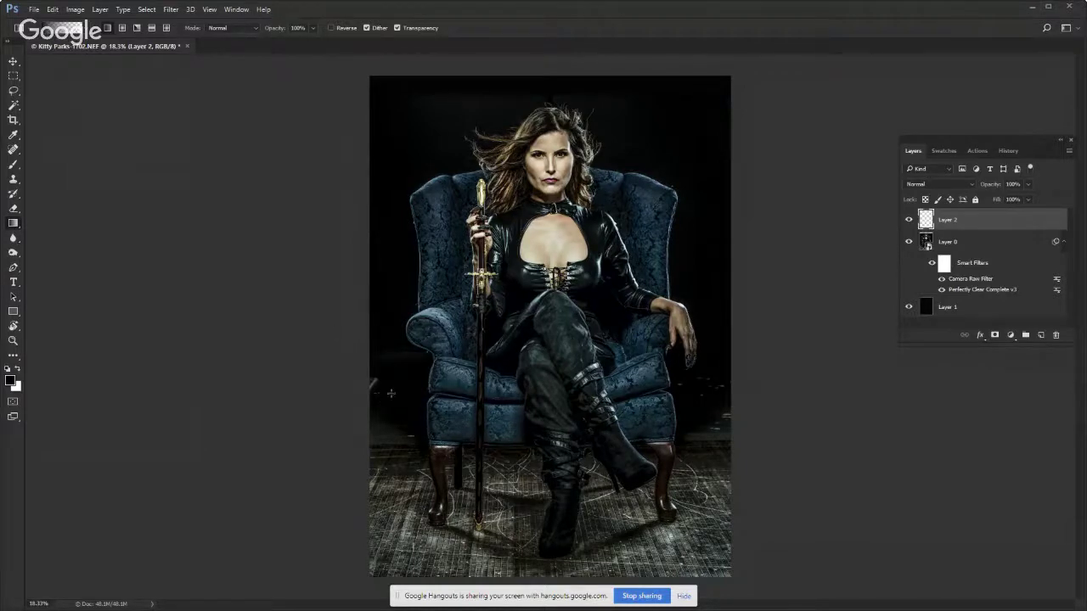
pyautogui.scroll(3, 391, 401)
pyautogui.scroll(3, 392, 397)
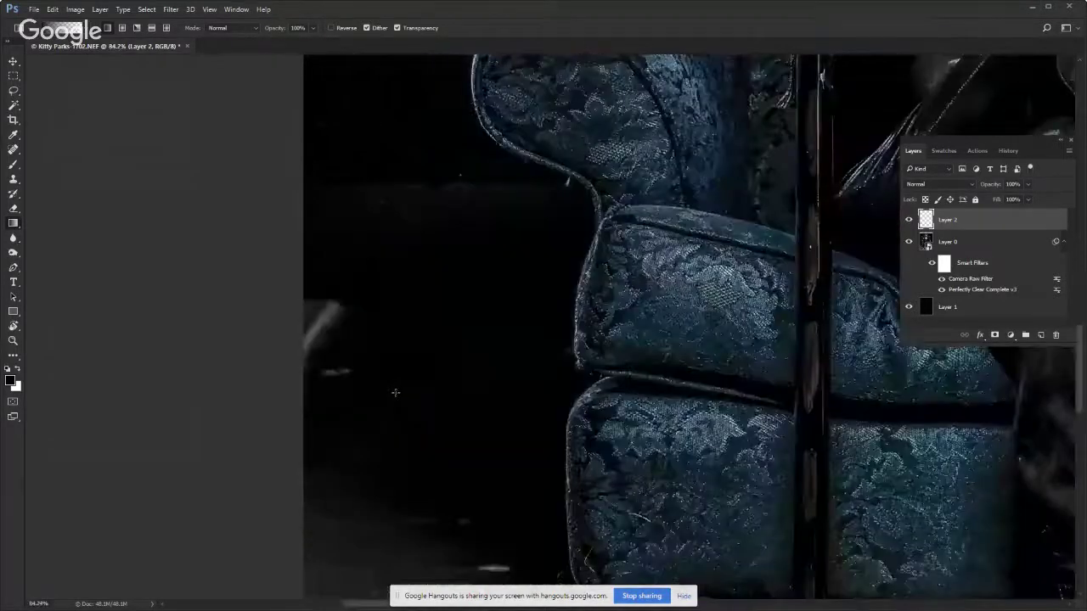
pyautogui.scroll(-1, 467, 407)
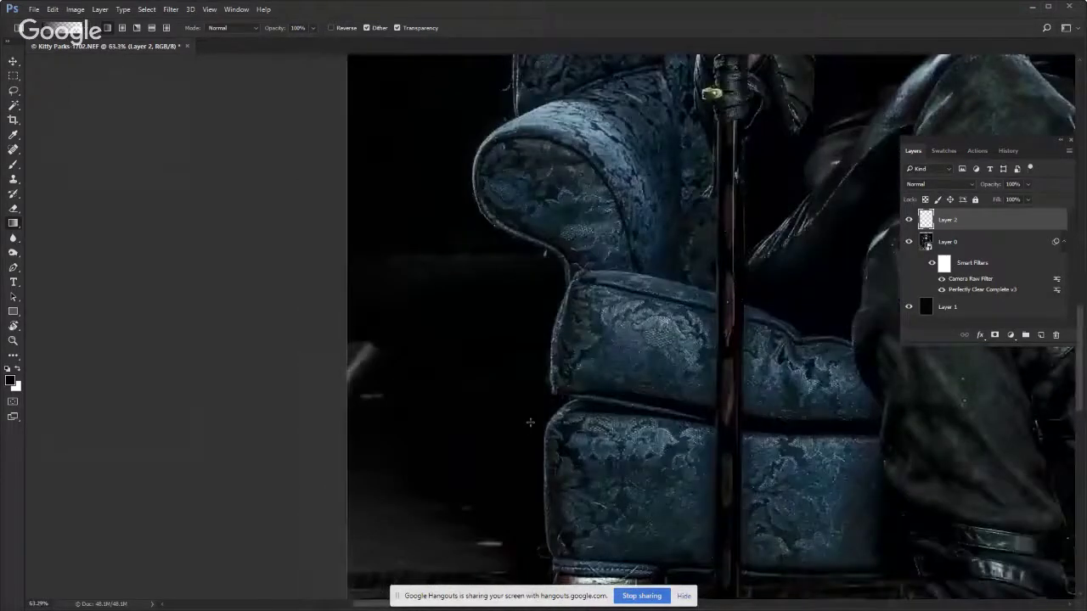
pyautogui.scroll(-2, 395, 496)
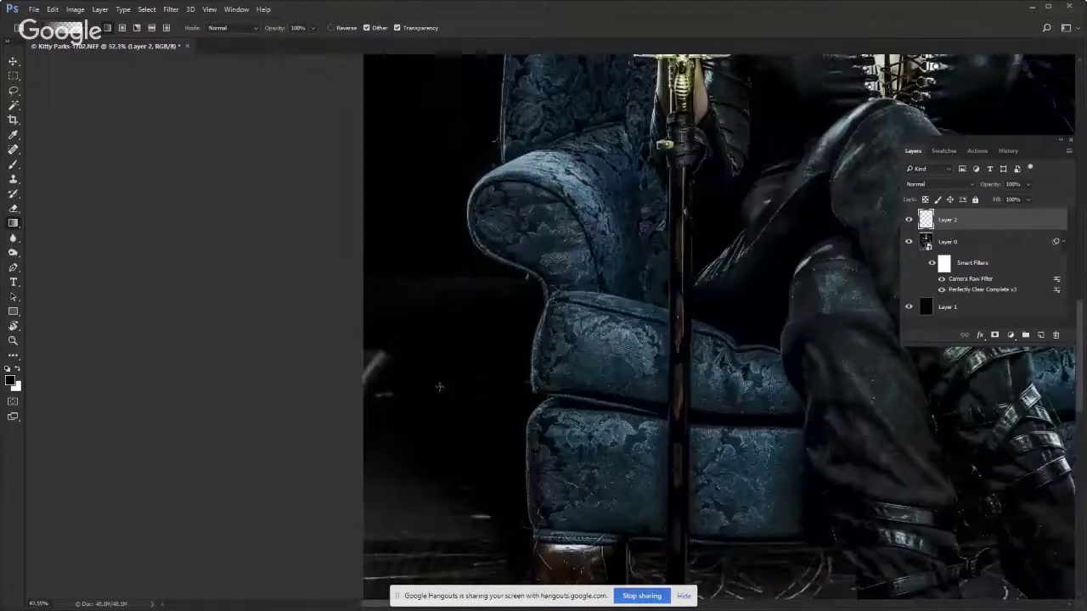
pyautogui.scroll(-2, 439, 388)
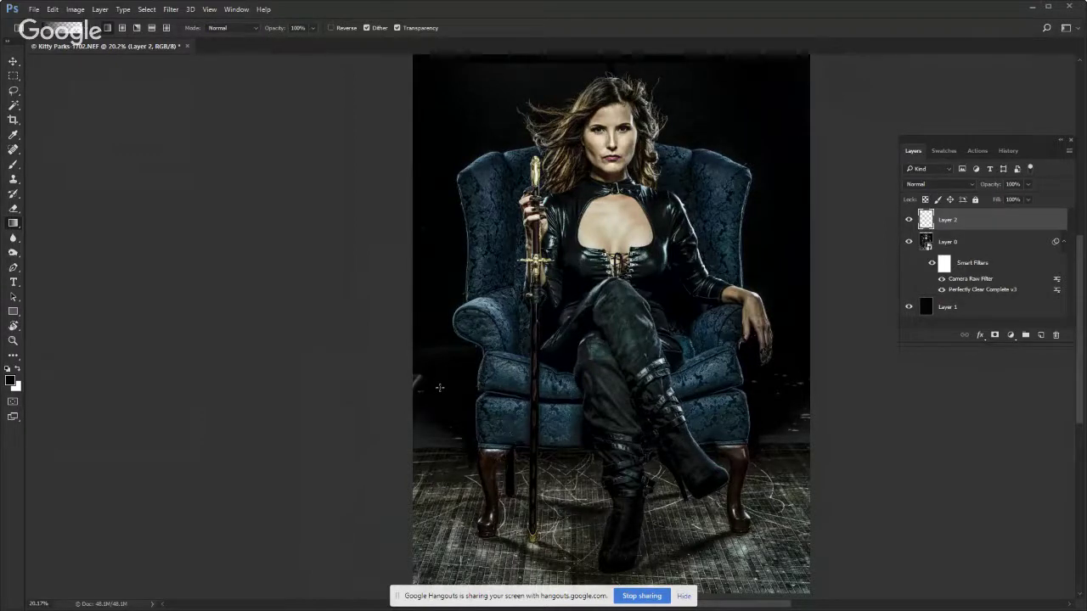
pyautogui.hotkey('ctrl', '-')
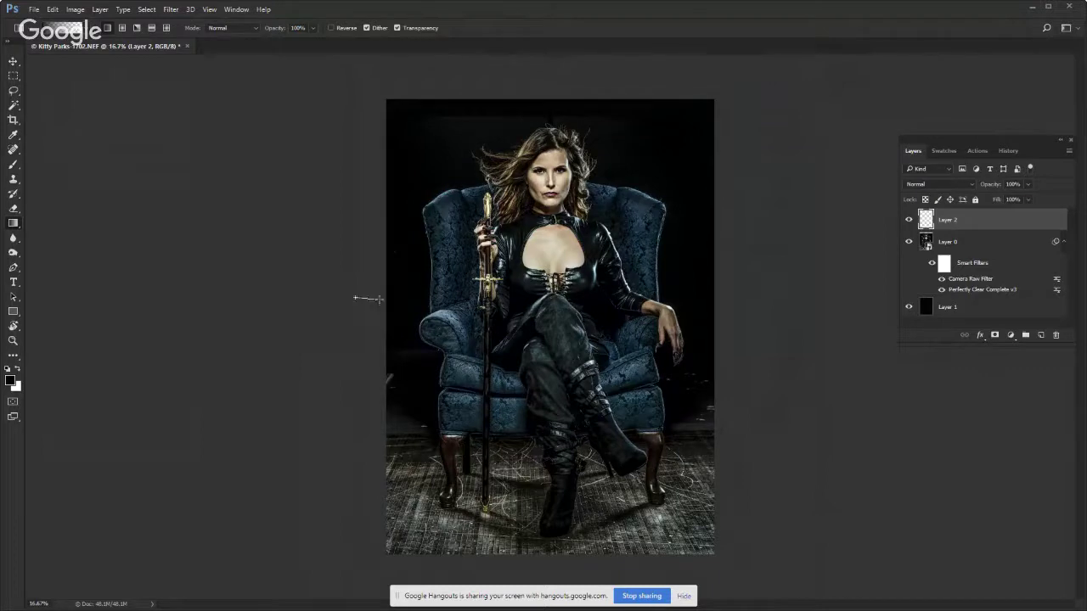
pyautogui.moveTo(382, 299); pyautogui.dragTo(536, 290)
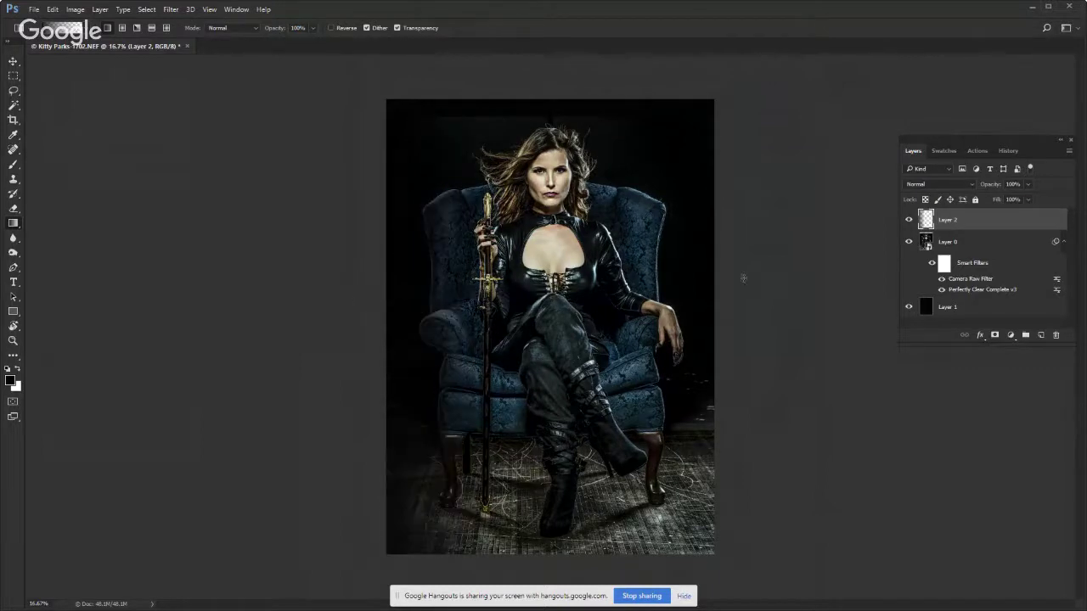
pyautogui.moveTo(742, 277); pyautogui.dragTo(601, 277)
pyautogui.moveTo(596, 85); pyautogui.dragTo(596, 149)
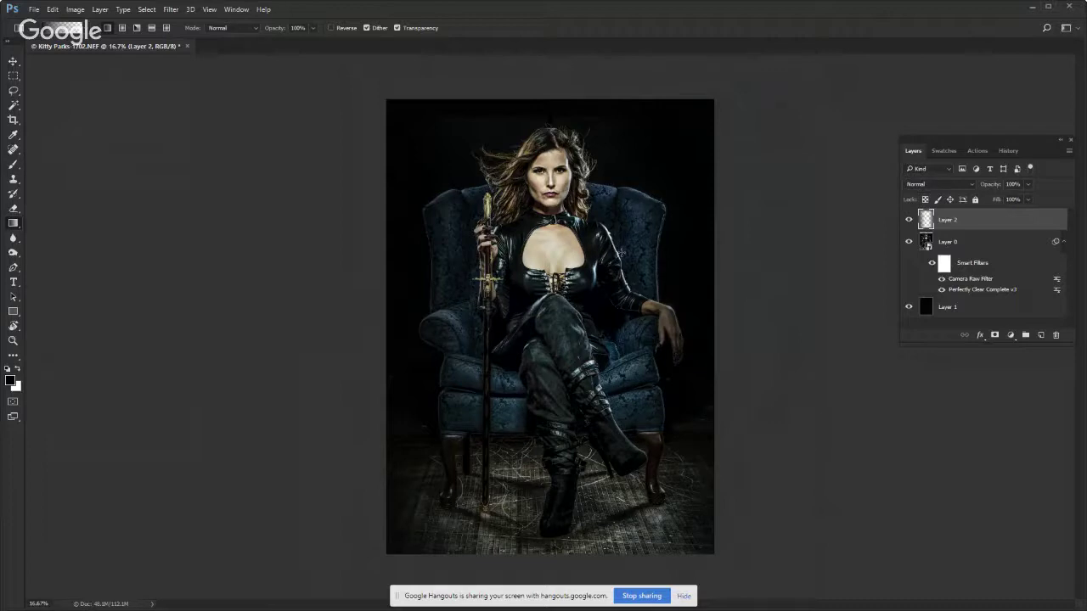
# Add a mask to Layer 2 and paint it with a smaller brush along the chair's left edge and right base
pyautogui.click(994, 337)
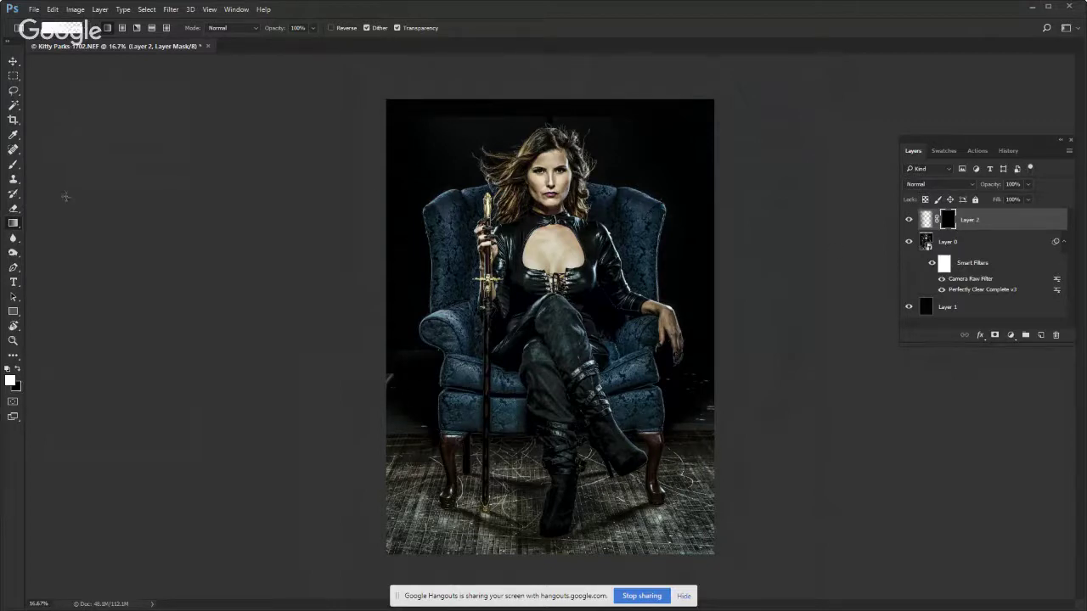
pyautogui.click(13, 165)
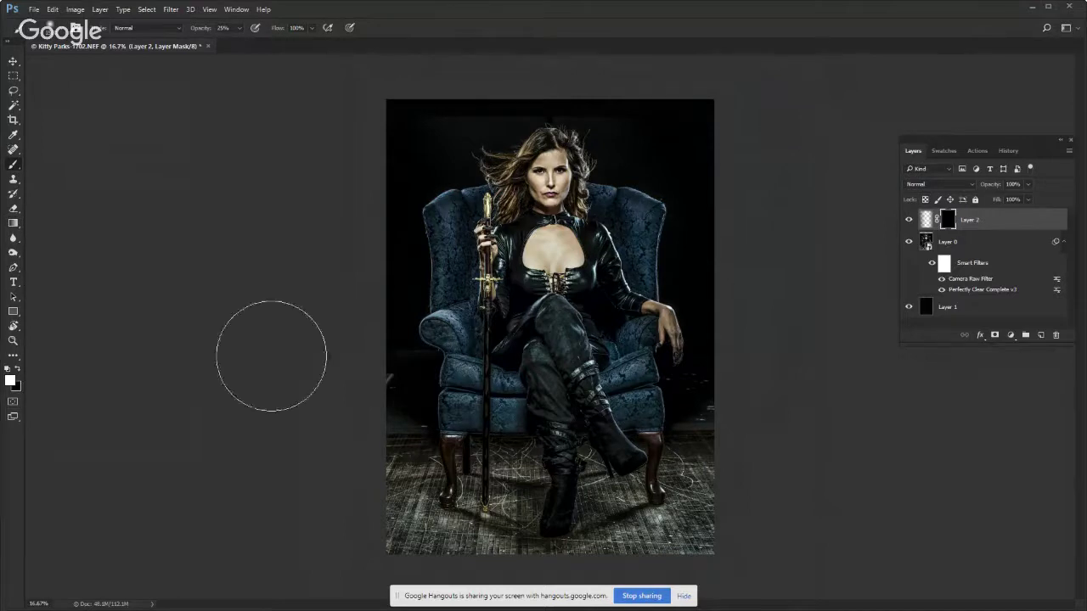
pyautogui.press('[')
pyautogui.press('[')
pyautogui.press('[')
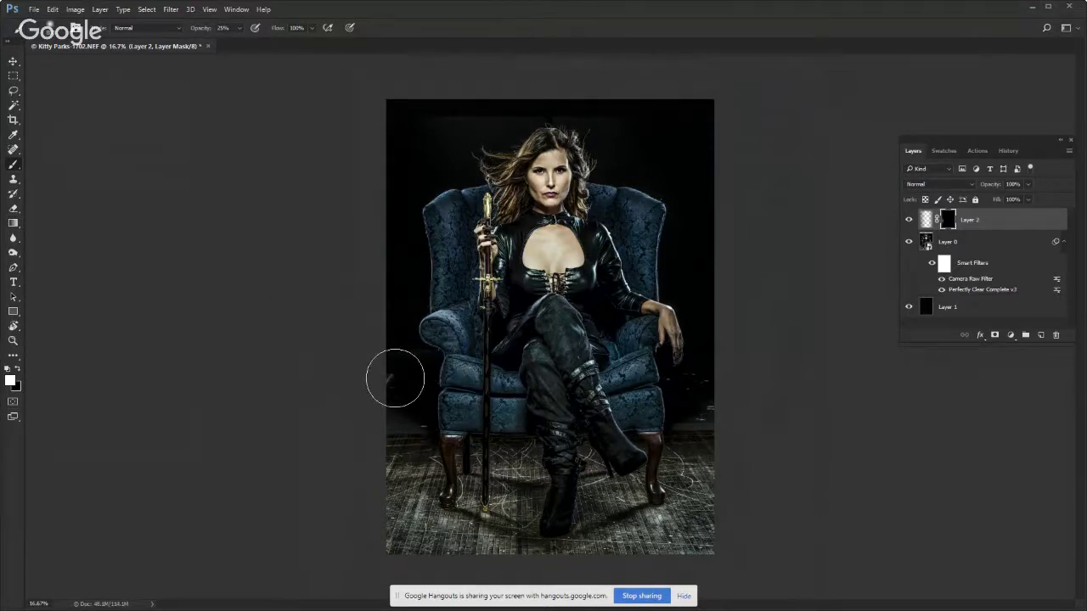
pyautogui.moveTo(395, 377)
pyautogui.mouseDown()
pyautogui.moveTo(433, 355)
pyautogui.moveTo(397, 379)
pyautogui.moveTo(402, 413)
pyautogui.moveTo(411, 384)
pyautogui.moveTo(400, 368)
pyautogui.moveTo(402, 413)
pyautogui.mouseUp()
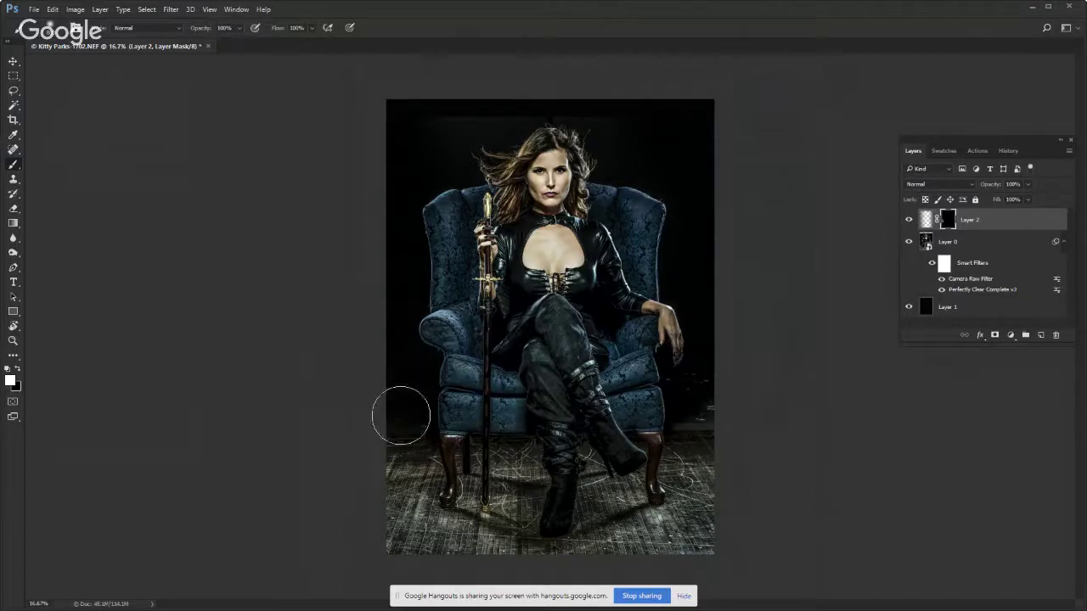
pyautogui.moveTo(703, 395)
pyautogui.mouseDown()
pyautogui.moveTo(722, 383)
pyautogui.moveTo(691, 381)
pyautogui.moveTo(709, 410)
pyautogui.moveTo(696, 407)
pyautogui.moveTo(696, 381)
pyautogui.moveTo(714, 374)
pyautogui.moveTo(728, 334)
pyautogui.moveTo(735, 376)
pyautogui.moveTo(755, 382)
pyautogui.mouseUp()
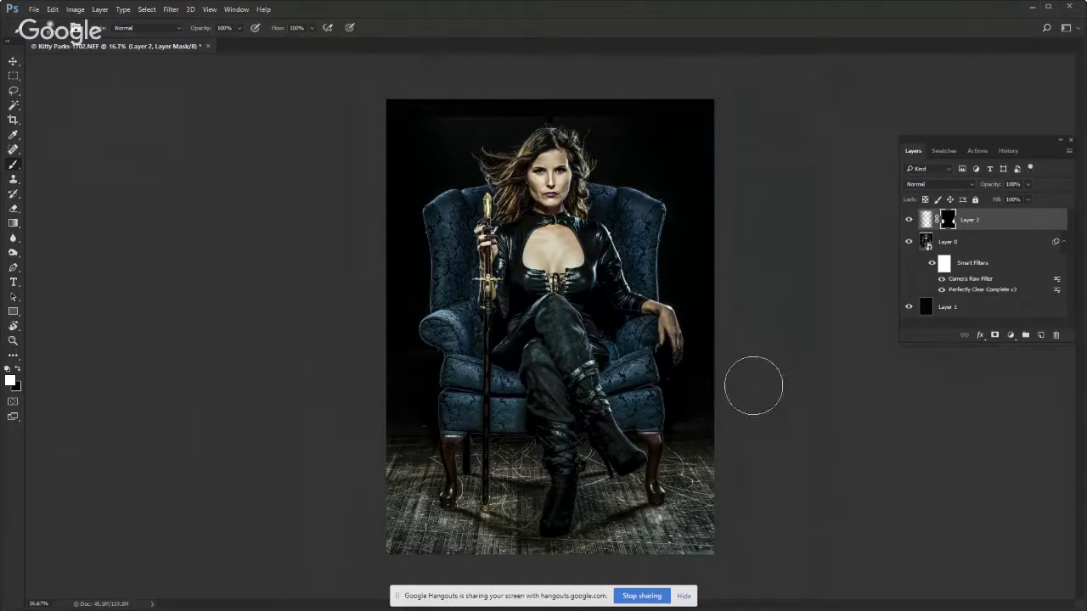
pyautogui.click(12, 61)
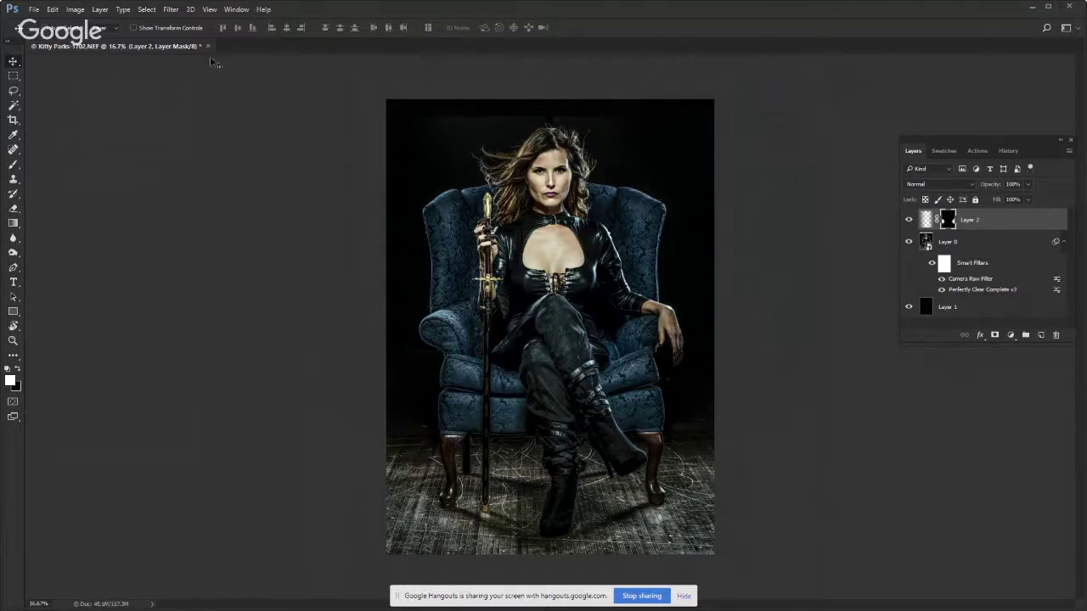
pyautogui.hotkey('ctrl', 's')
pyautogui.click(202, 46)
pyautogui.click(1031, 7)
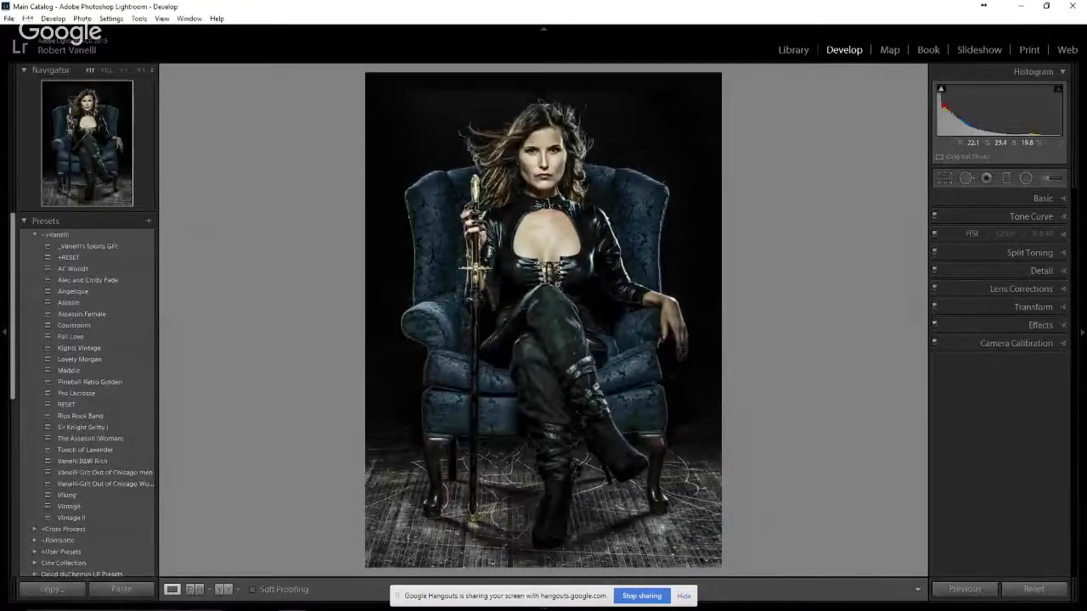
pyautogui.press('g')
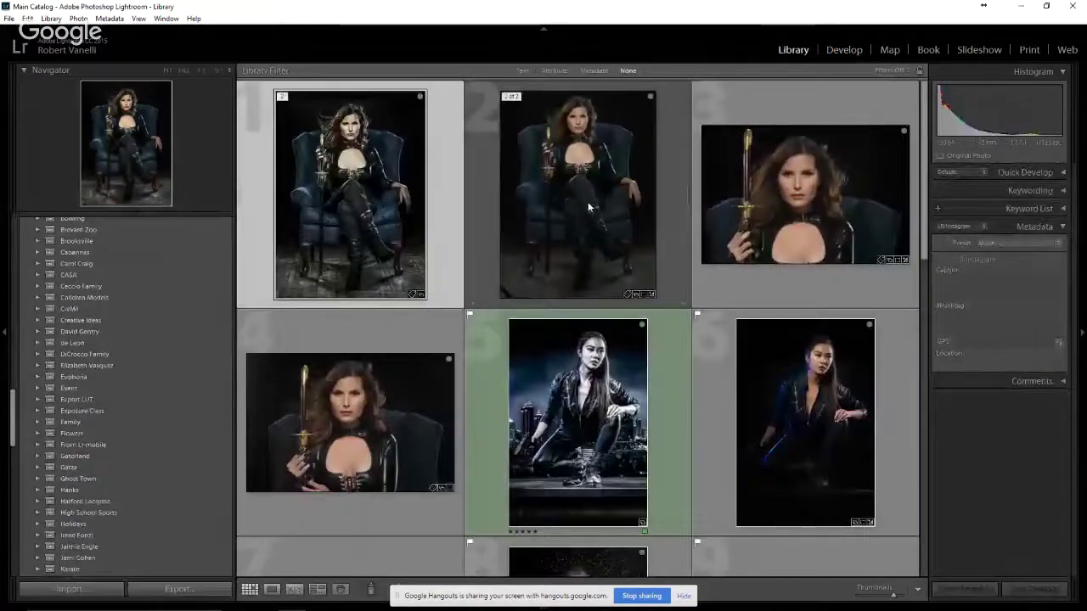
pyautogui.click(588, 201)
pyautogui.press('e')
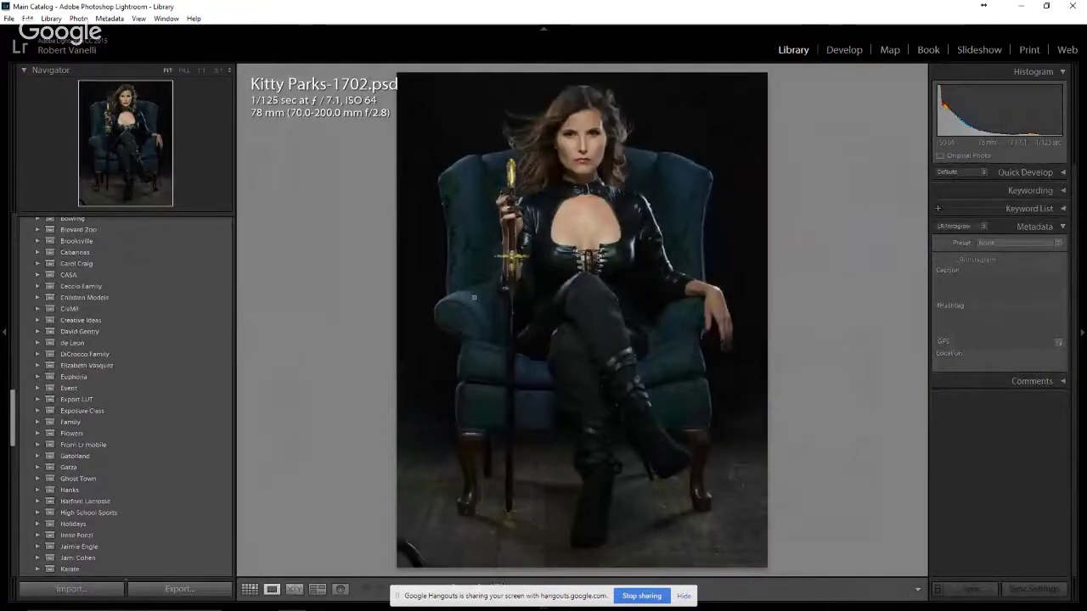
pyautogui.press('Left')
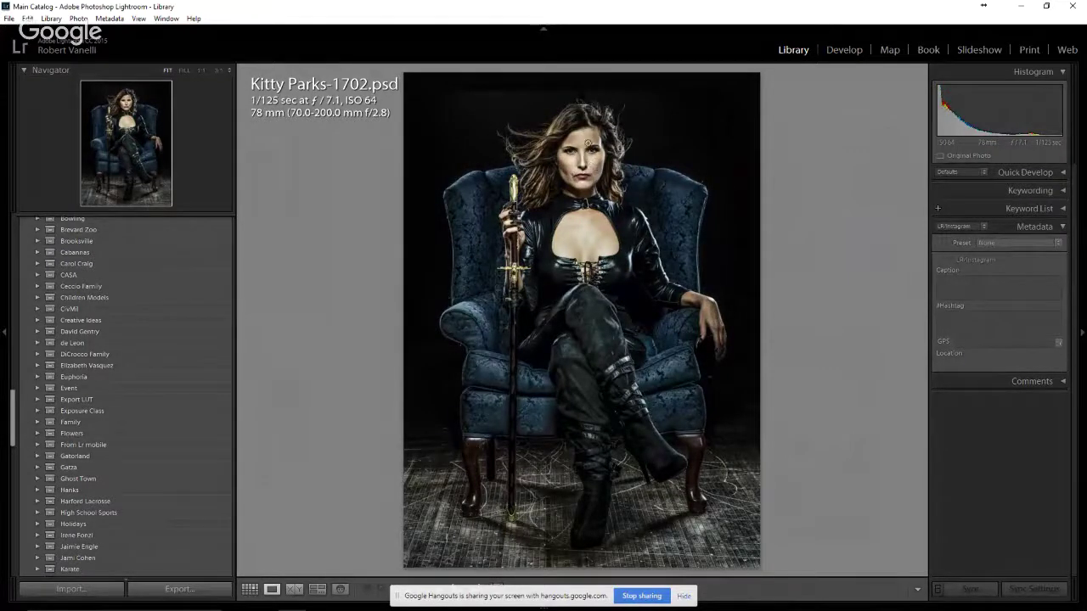
pyautogui.click(586, 144)
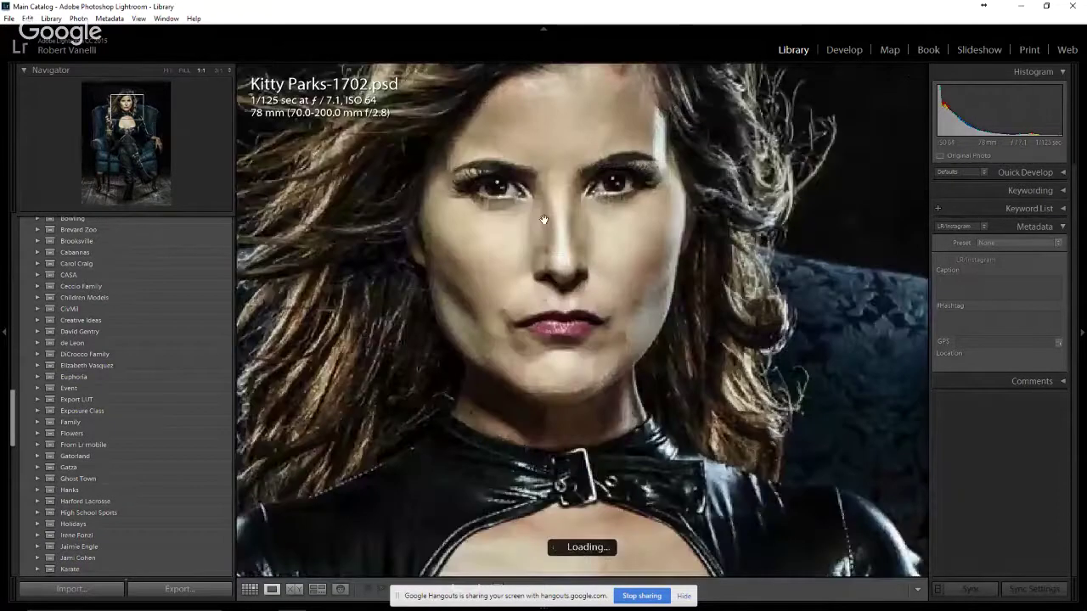
pyautogui.click(587, 144)
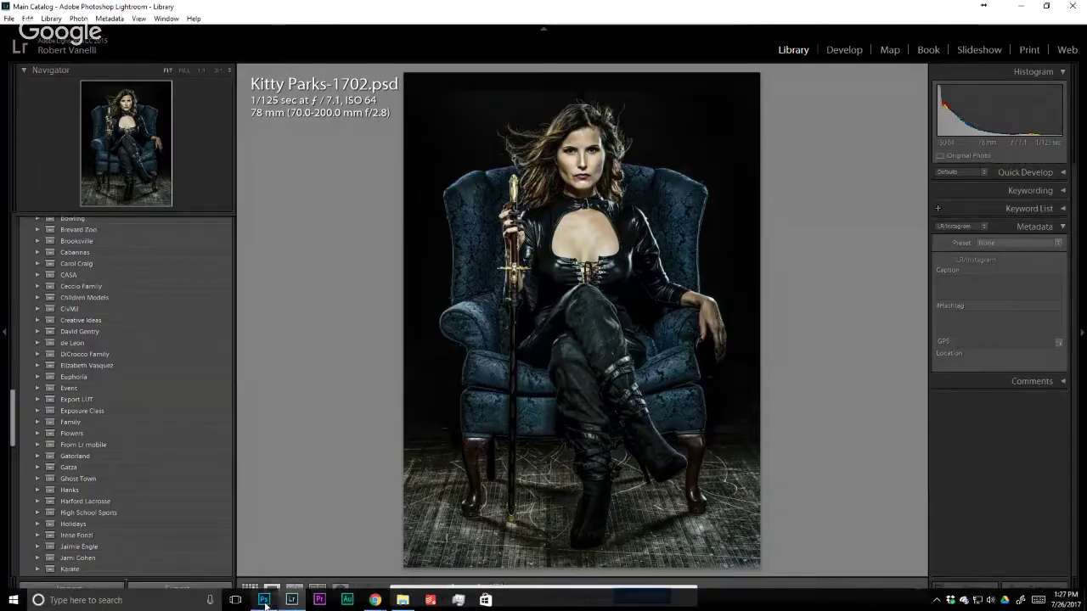
# From Lightroom, open the portrait's original NEF in Photoshop CC 2017
pyautogui.click(264, 600)
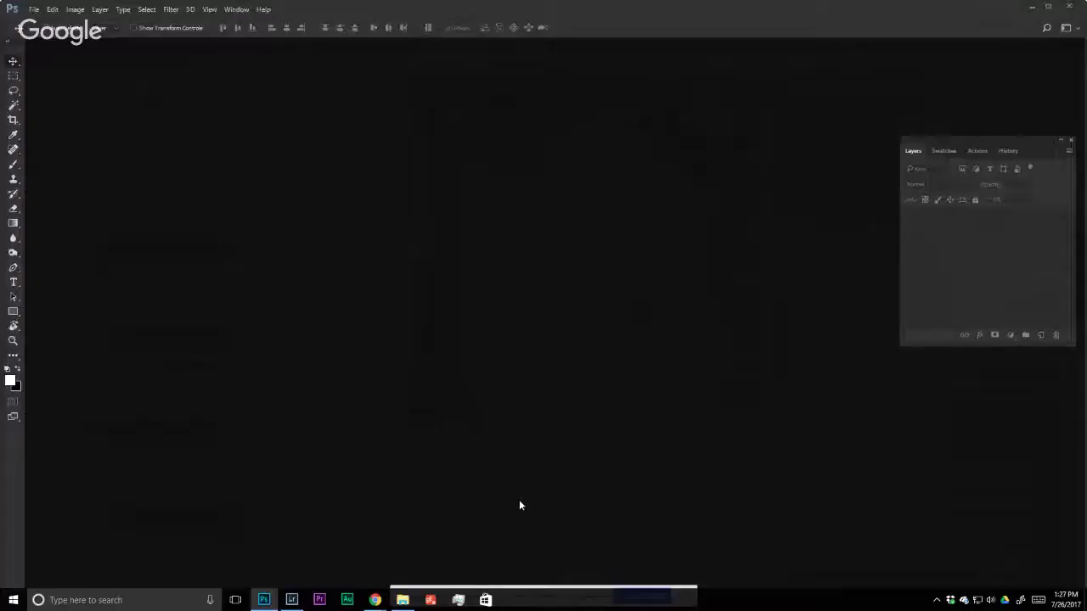
pyautogui.click(978, 151)
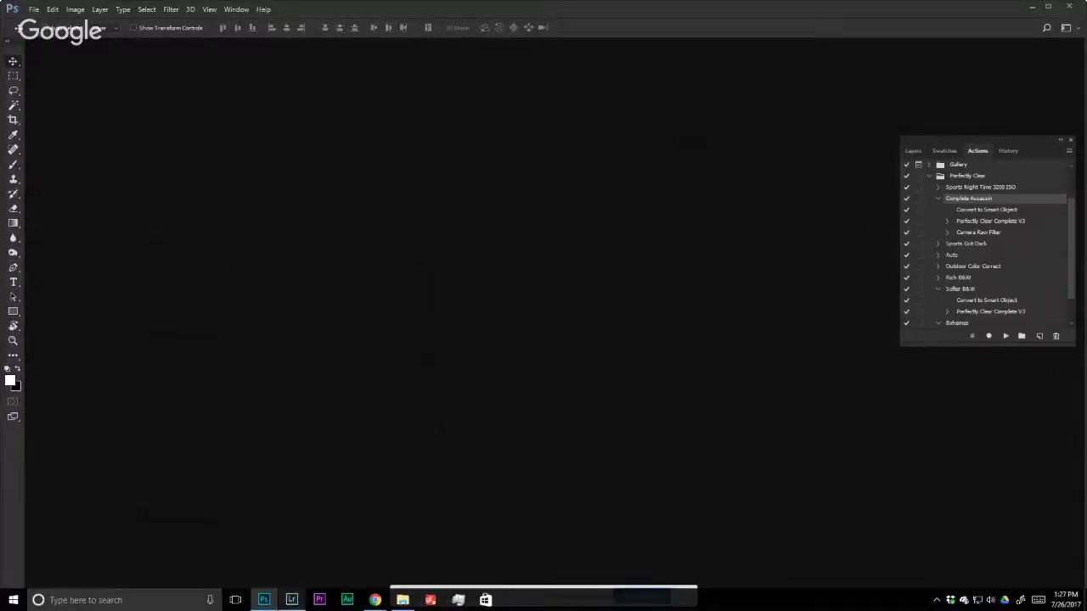
pyautogui.click(291, 599)
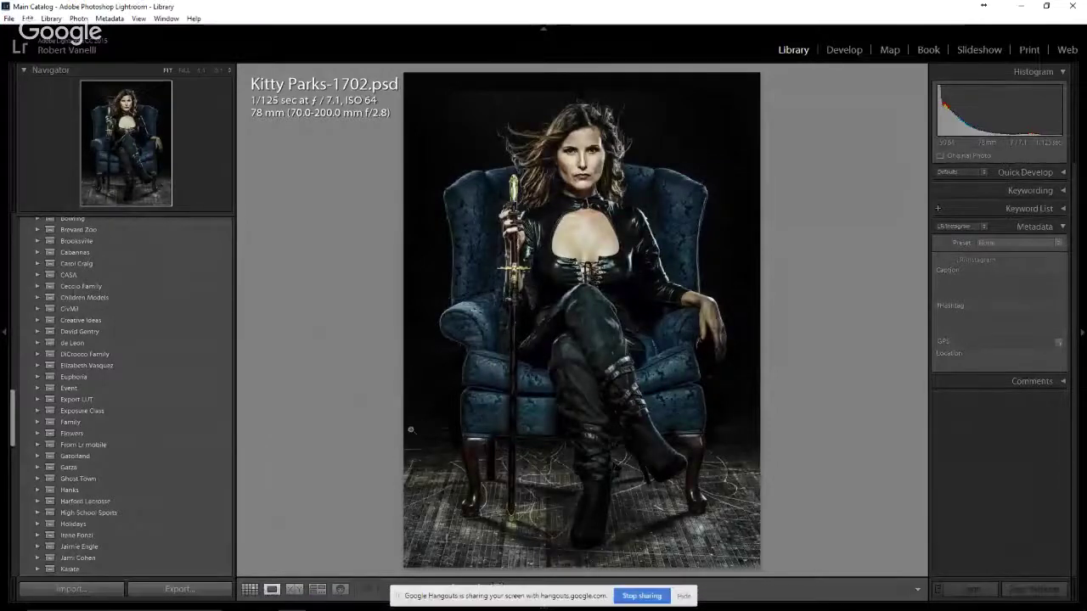
pyautogui.press('Left')
pyautogui.rightClick(560, 212)
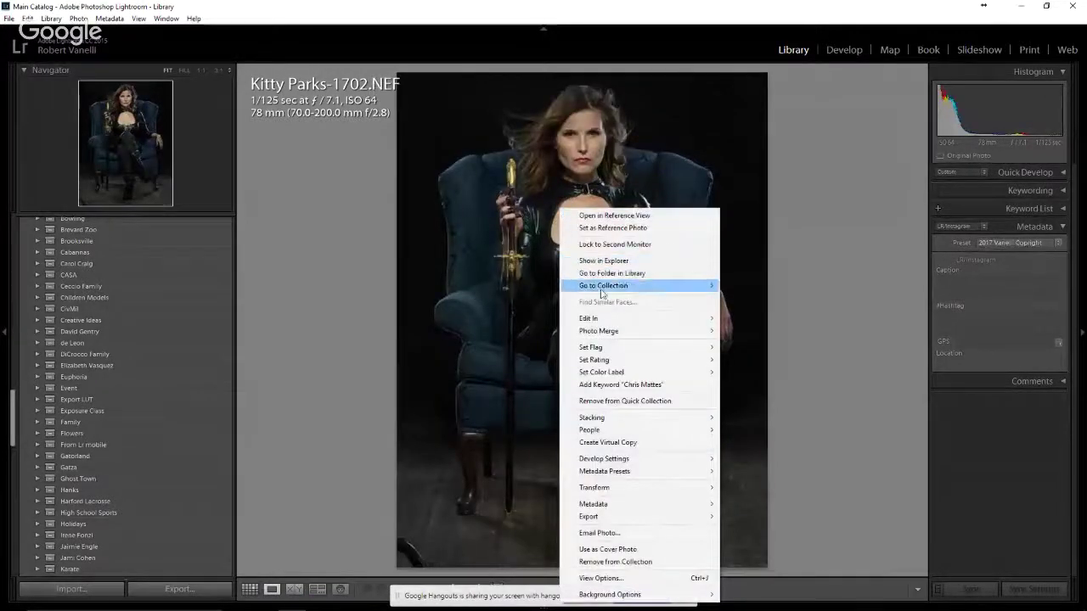
pyautogui.moveTo(594, 318)
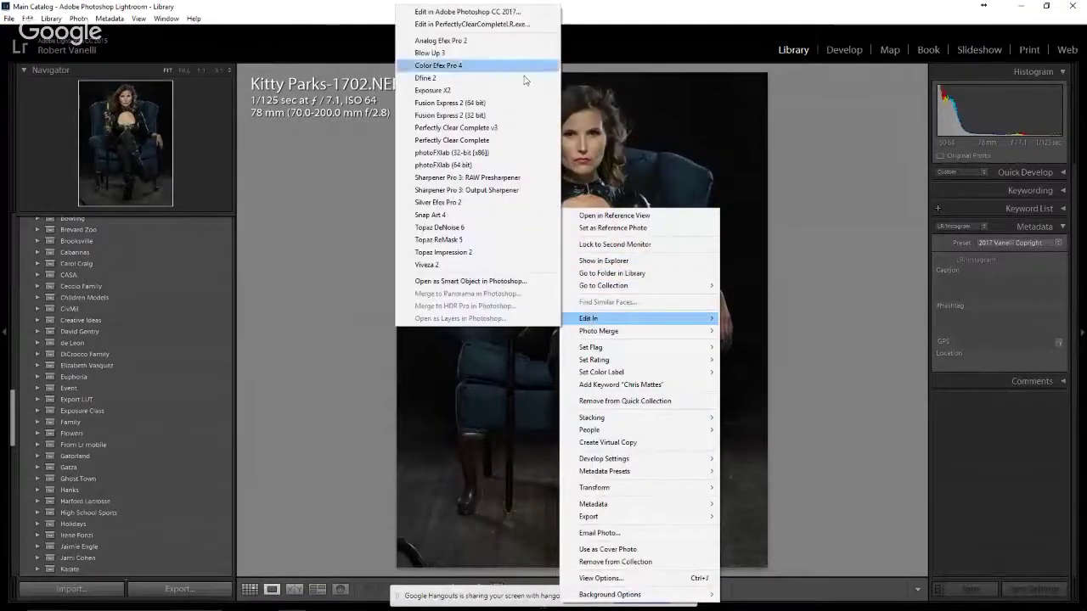
pyautogui.click(510, 12)
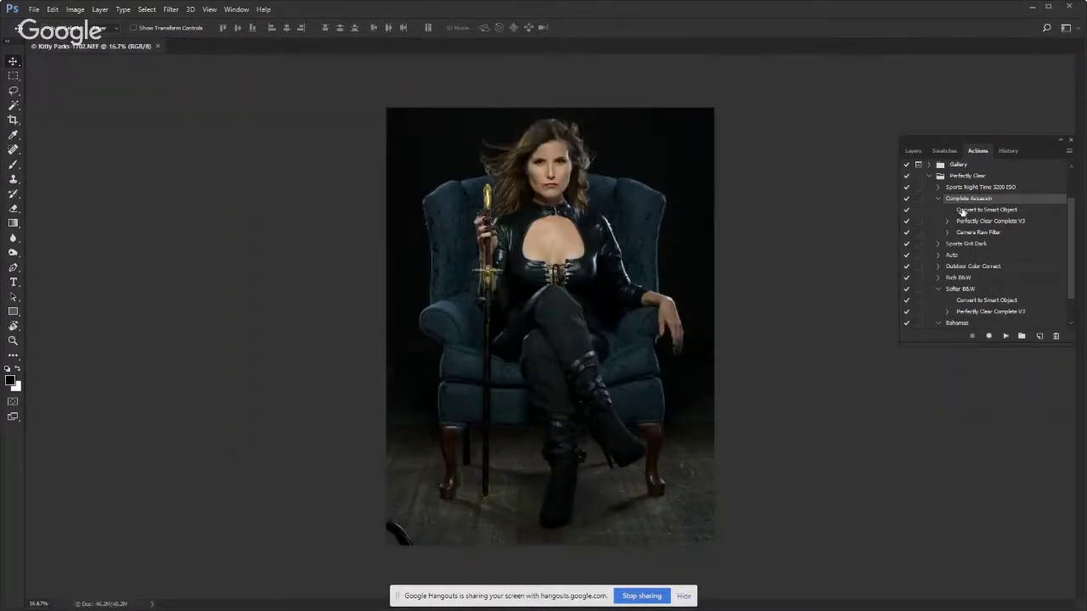
# Enable all dialogs on the Complete Assassin action and run it
pyautogui.click(918, 201)
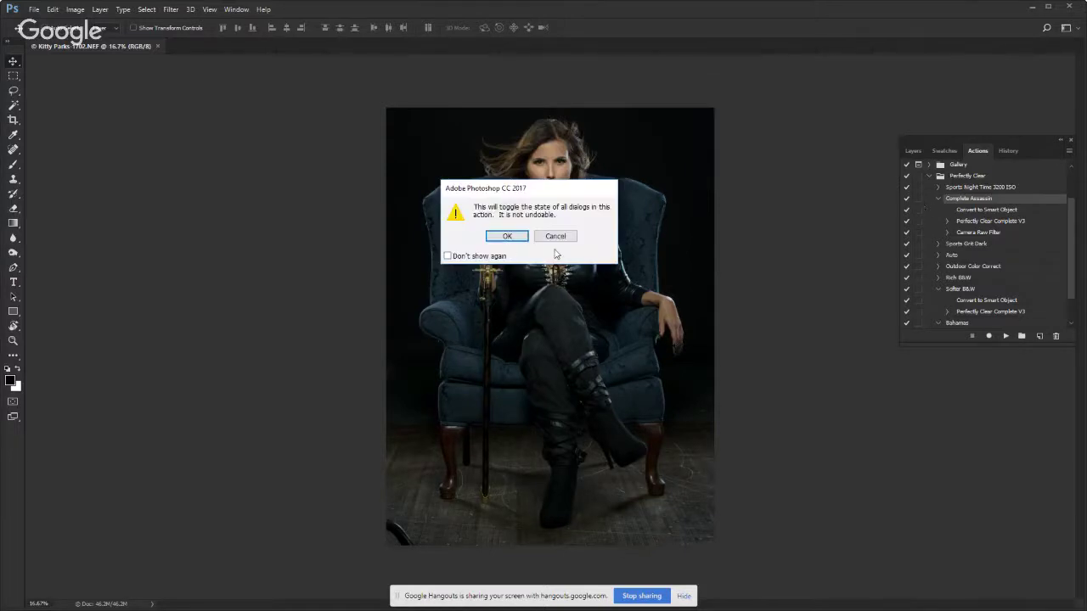
pyautogui.click(507, 236)
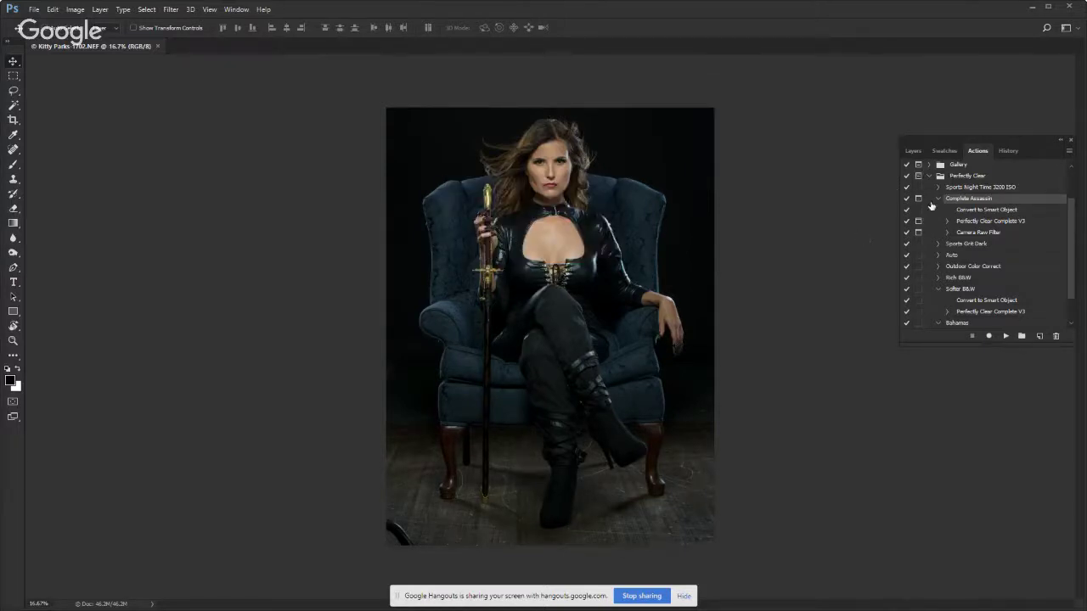
pyautogui.click(1006, 336)
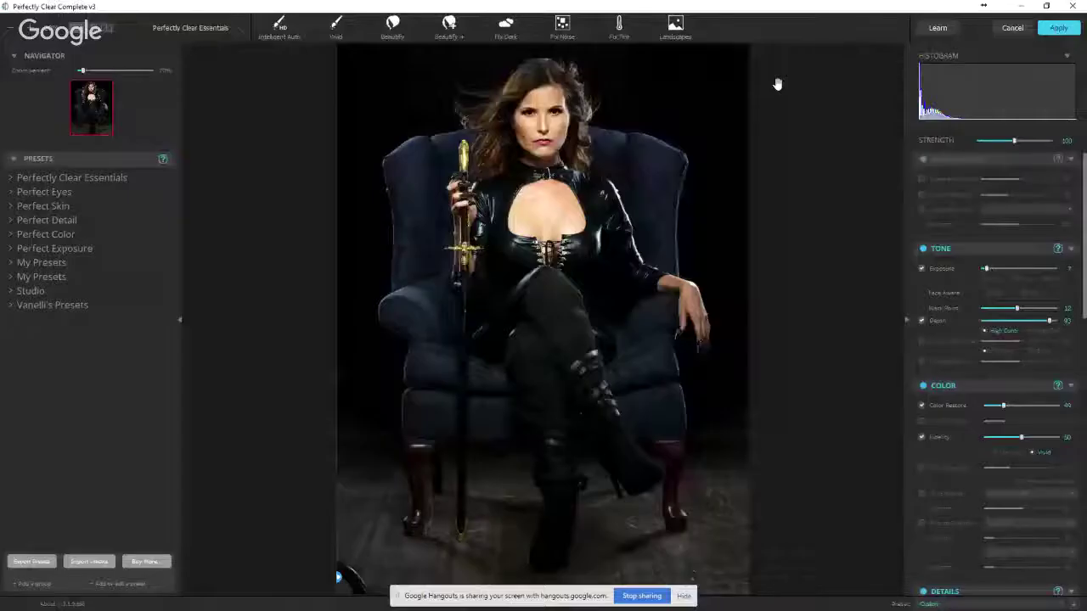
# Apply the Assassin Woman preset from the Vanelli's Presets group
pyautogui.click(9, 306)
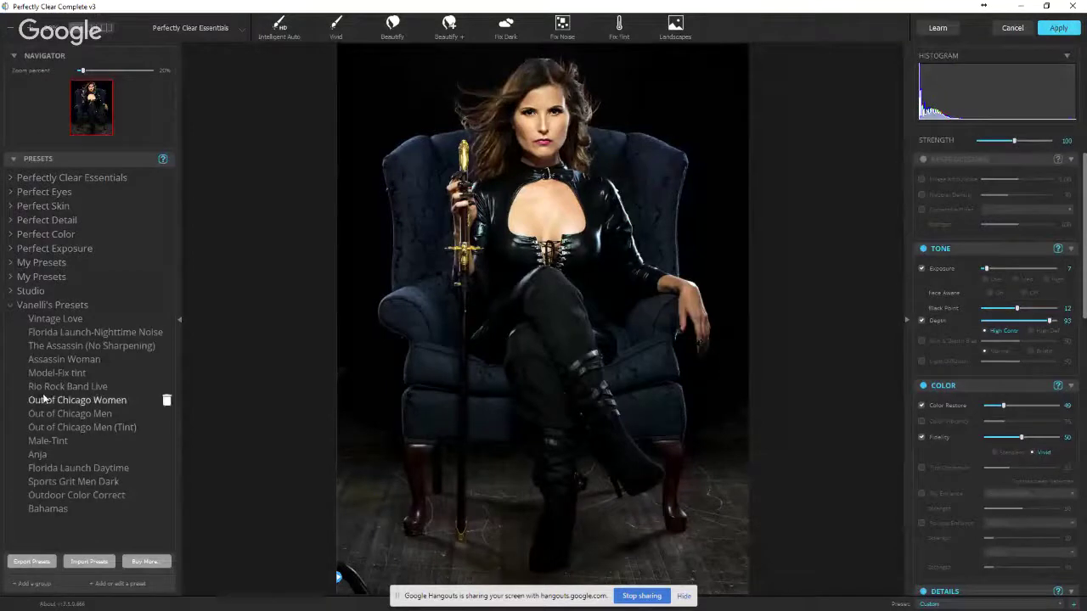
pyautogui.click(76, 360)
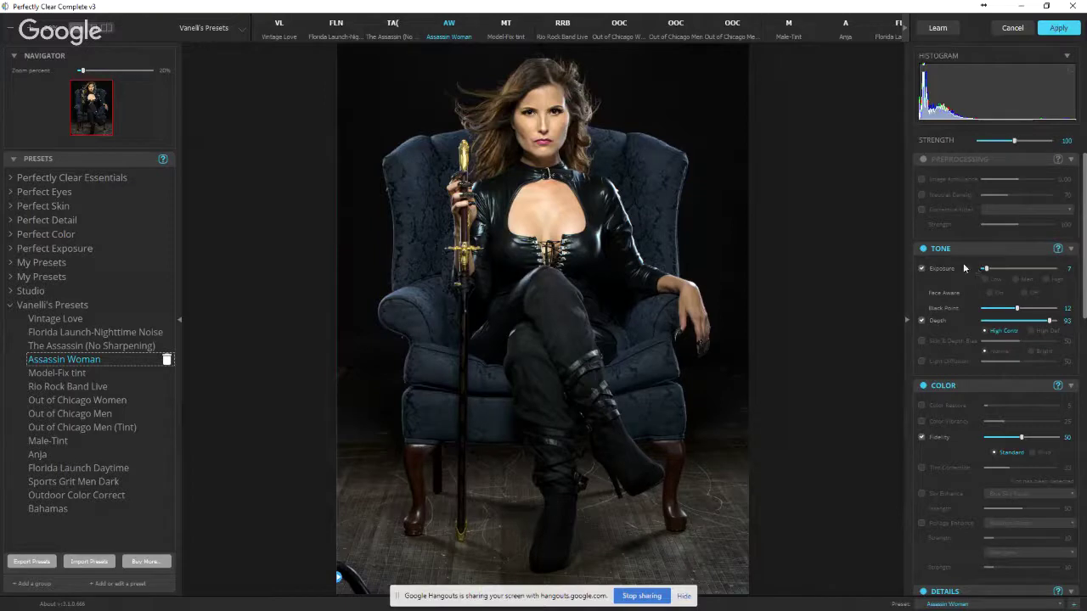
# Compare the Assassin Woman correction against the original photo
pyautogui.click(549, 125)
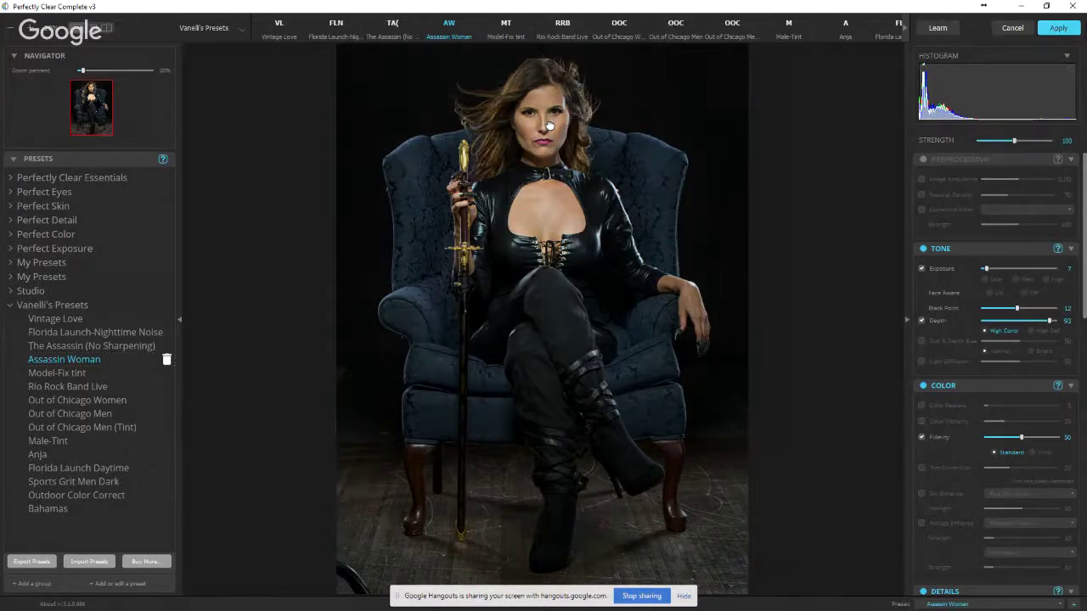
pyautogui.click(550, 125)
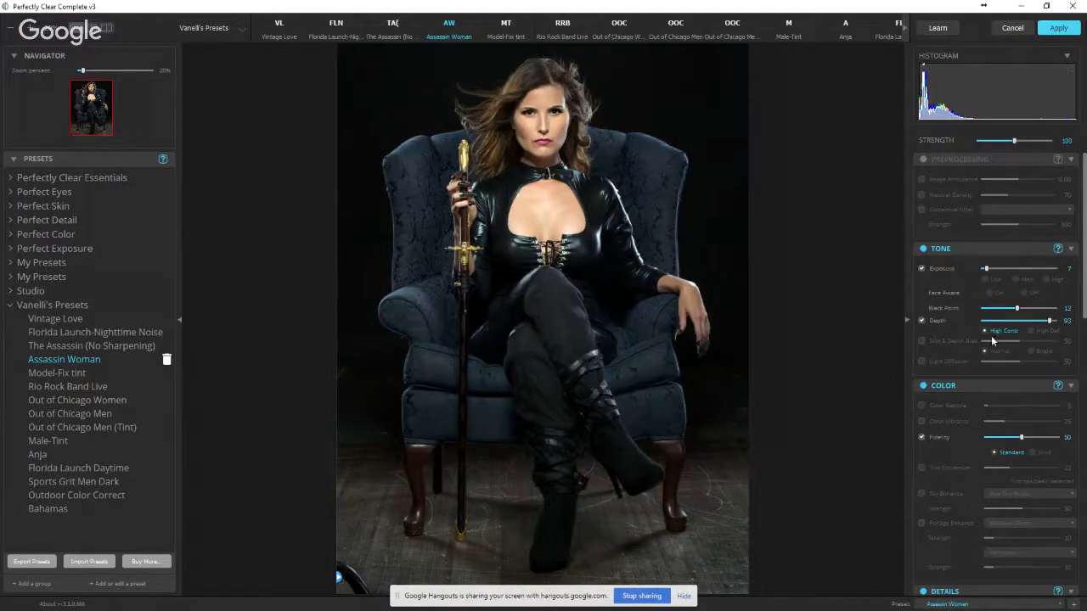
pyautogui.scroll(-7, 1001, 325)
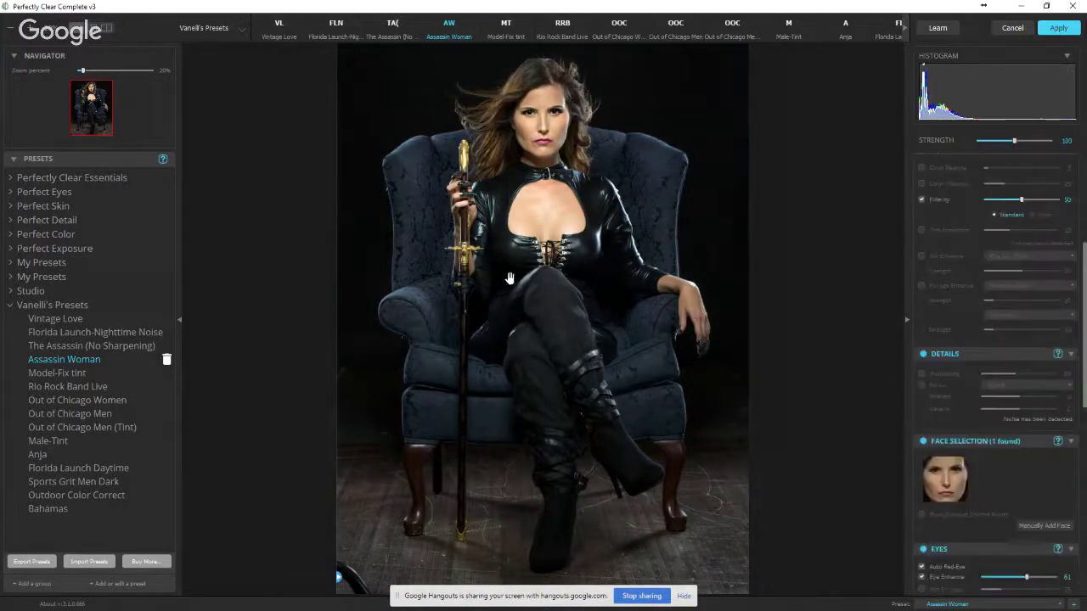
pyautogui.scroll(-5, 981, 229)
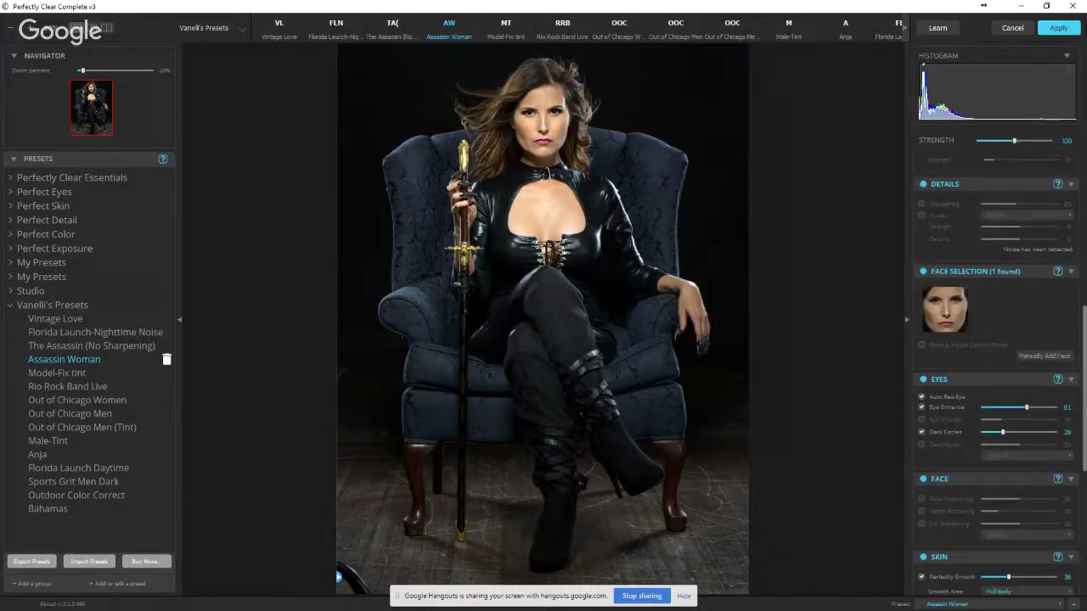
# Begin saving a preset under Vanelli's Presets, cancel it, and apply the correction
pyautogui.click(1073, 605)
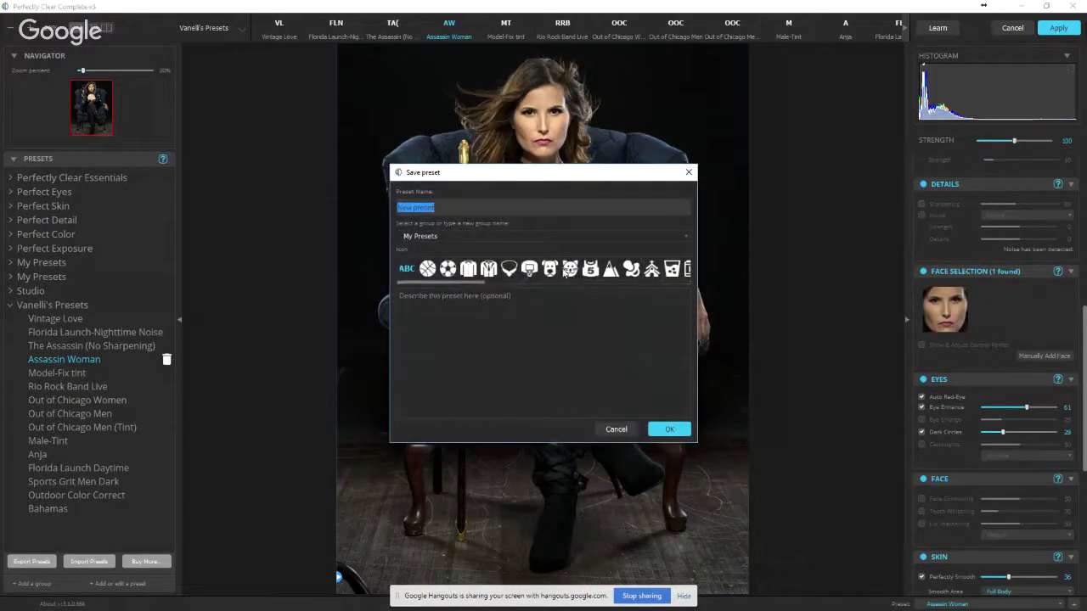
pyautogui.click(684, 236)
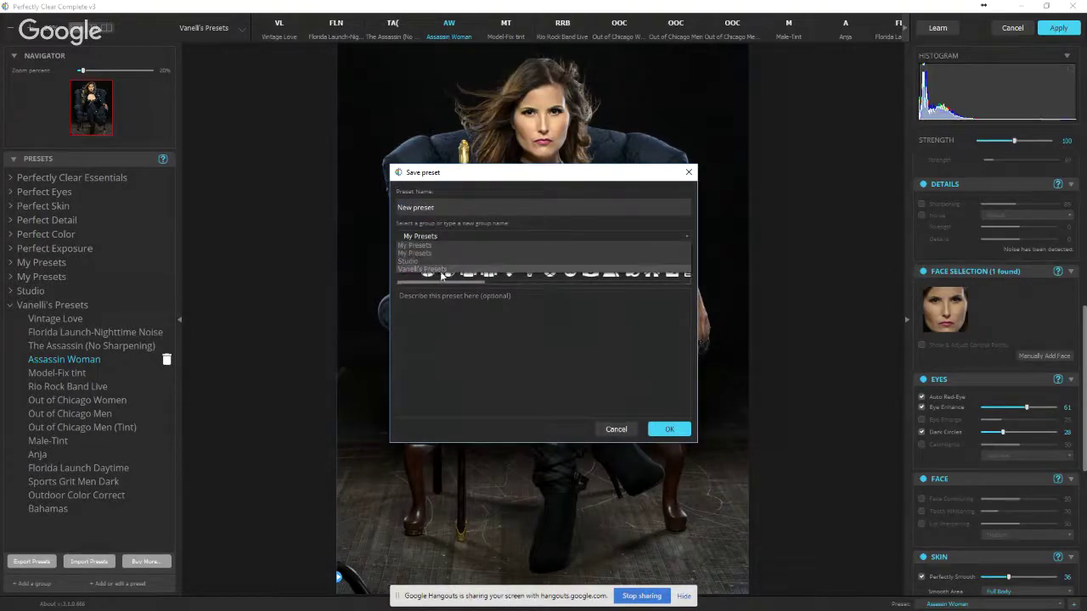
pyautogui.click(441, 270)
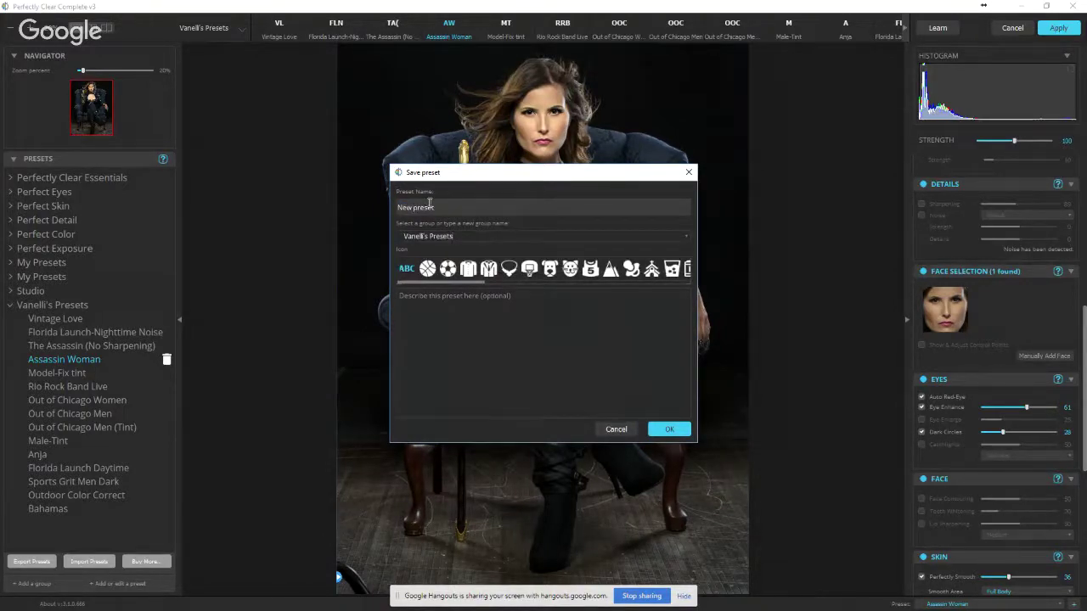
pyautogui.click(616, 429)
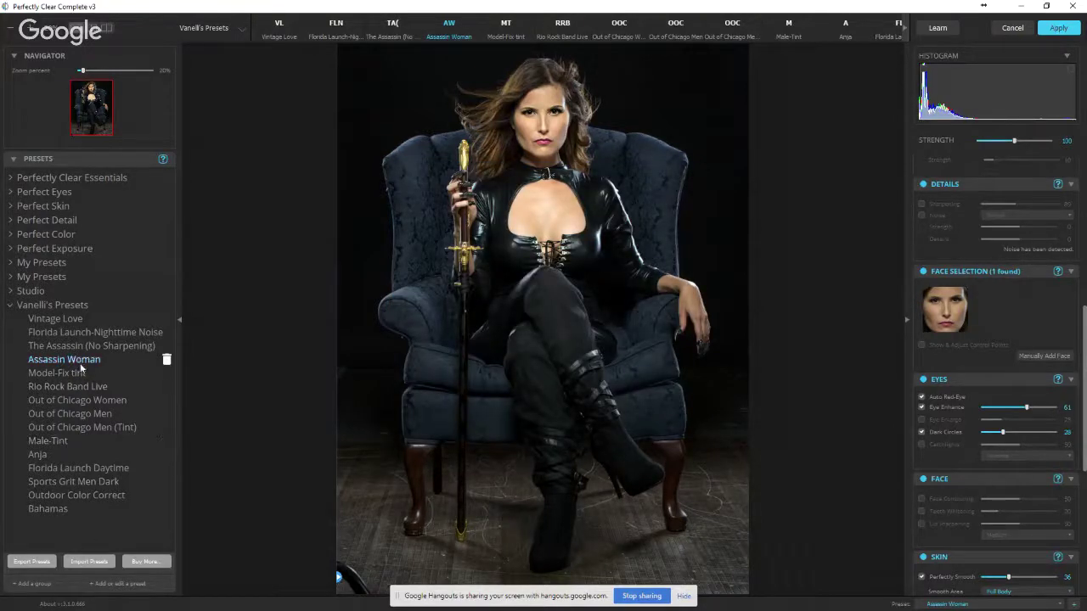
pyautogui.click(1059, 29)
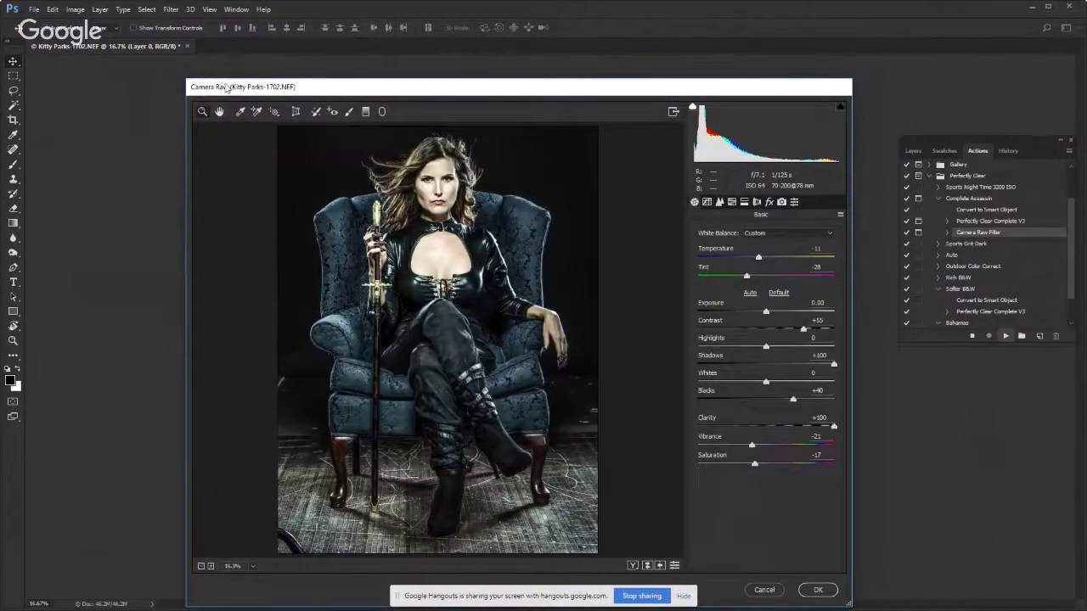
# In Camera Raw presets, try Vanelli Sport Grit Dark, then apply Assassin Woman and confirm
pyautogui.moveTo(411, 88); pyautogui.dragTo(406, 58)
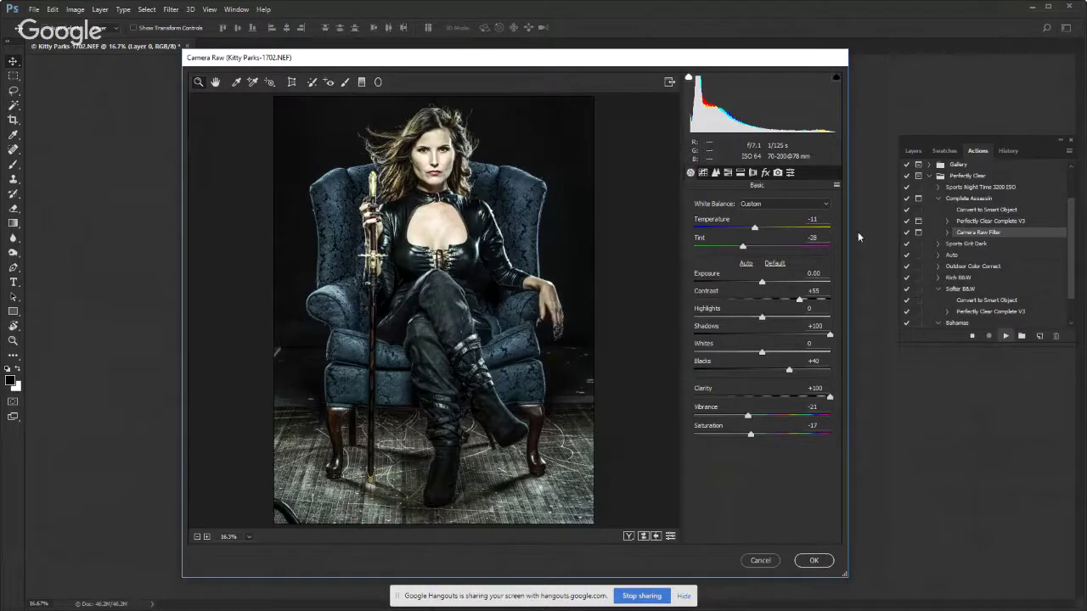
pyautogui.click(789, 174)
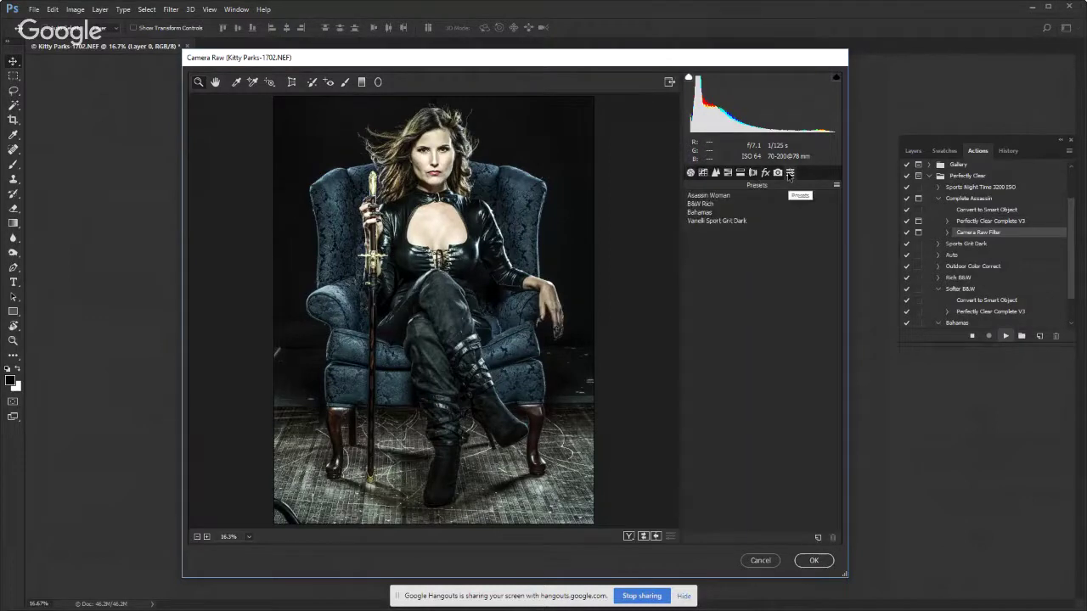
pyautogui.click(714, 223)
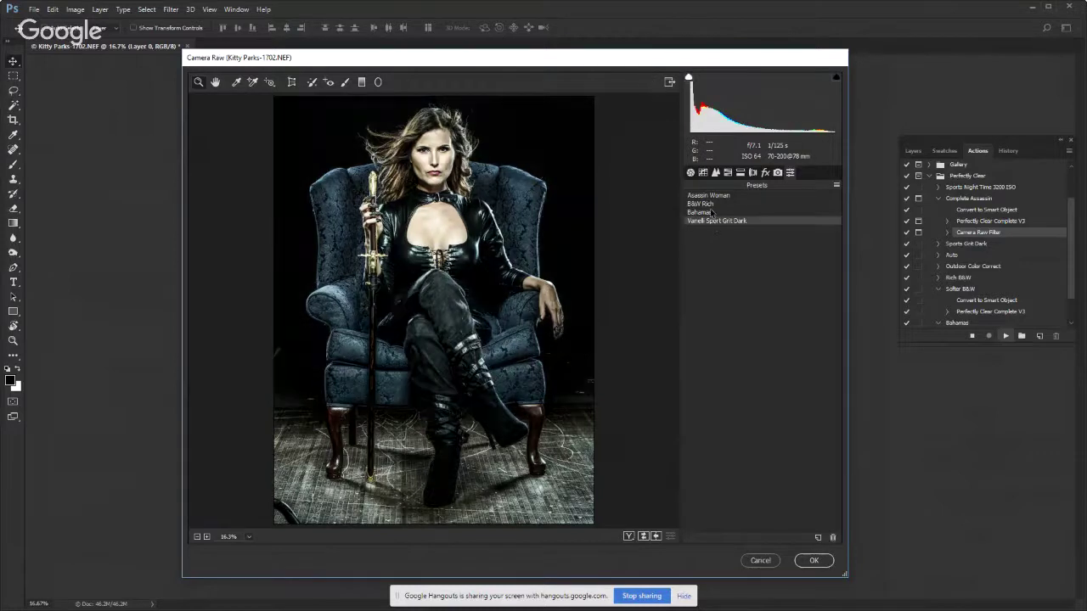
pyautogui.click(706, 196)
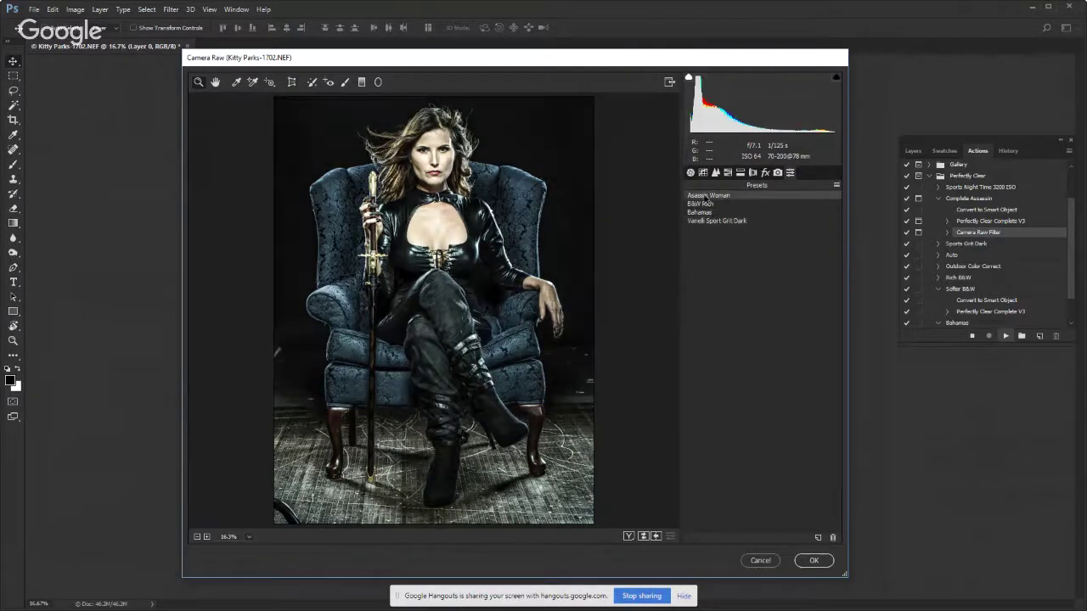
pyautogui.click(812, 560)
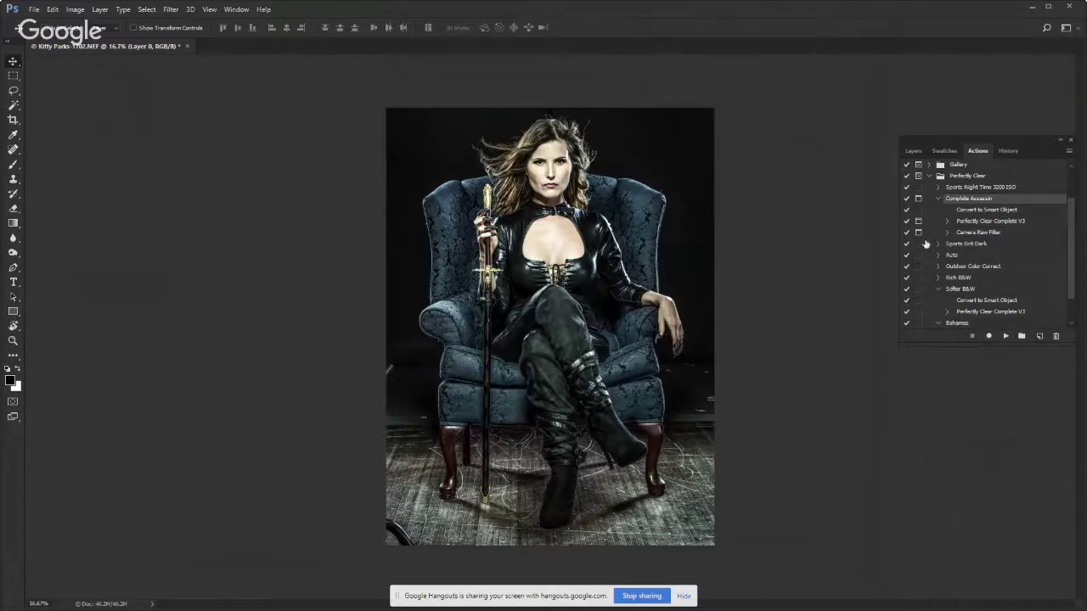
# Turn off dialogs for the Complete Assassin action and collapse its steps
pyautogui.click(917, 198)
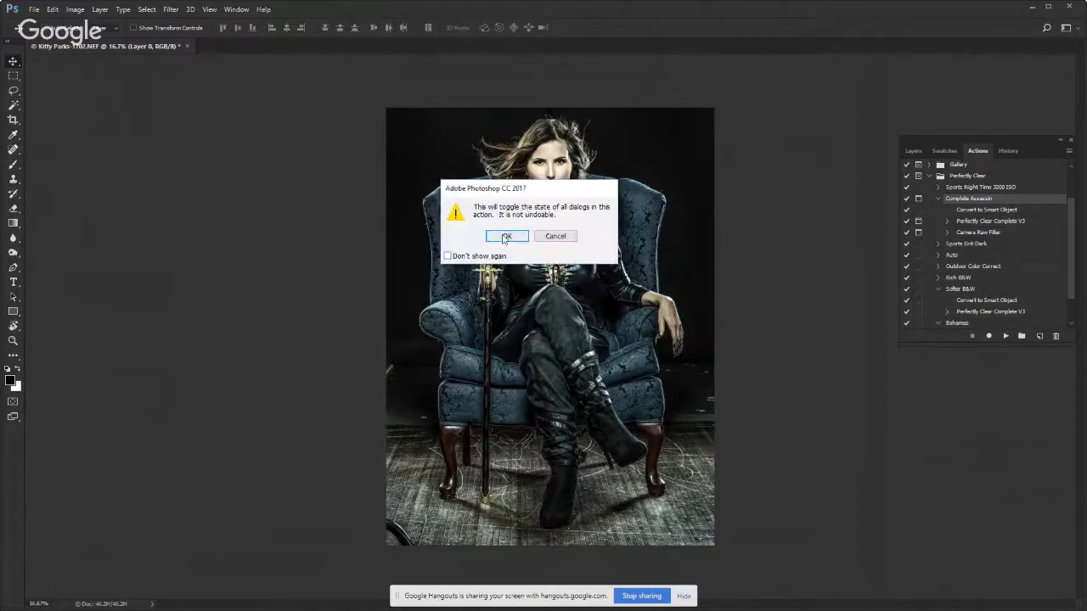
pyautogui.click(507, 237)
pyautogui.click(938, 198)
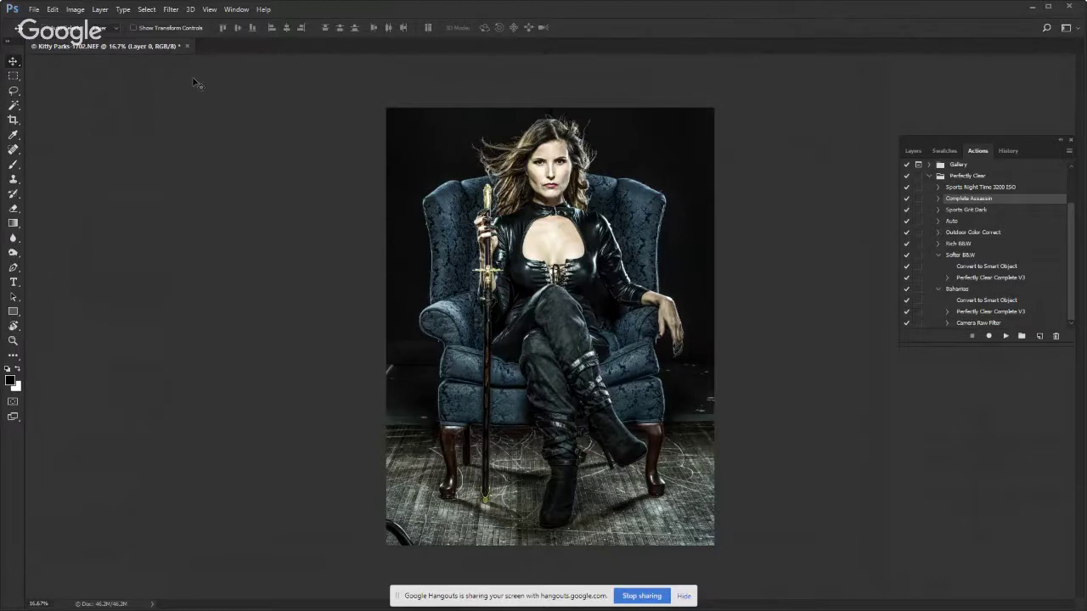
# Close the sword portrait without saving and minimize Photoshop to reach Lightroom
pyautogui.click(188, 46)
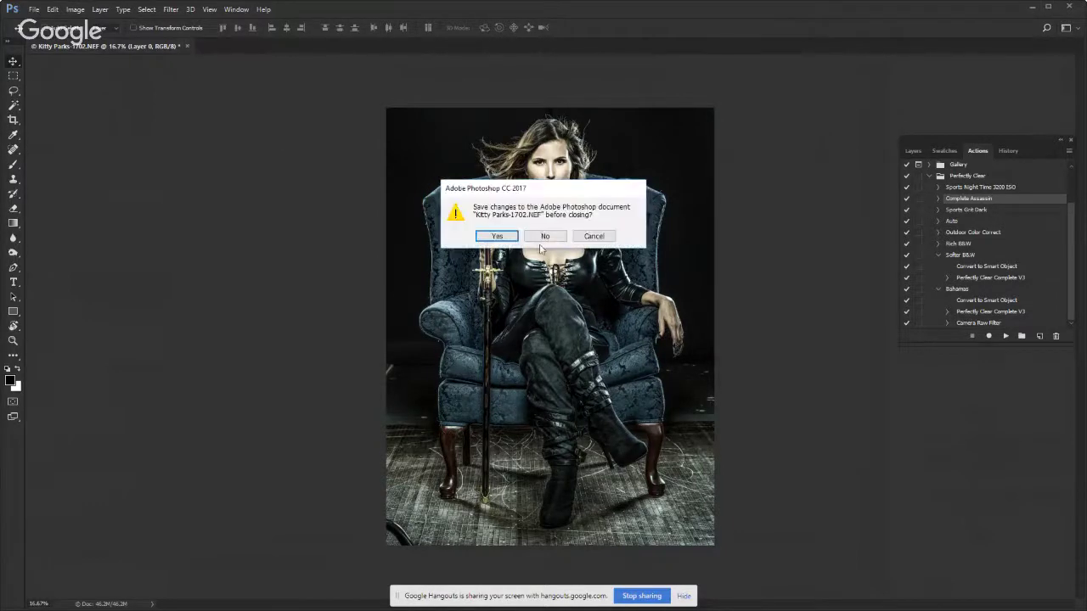
pyautogui.click(543, 237)
pyautogui.click(1032, 7)
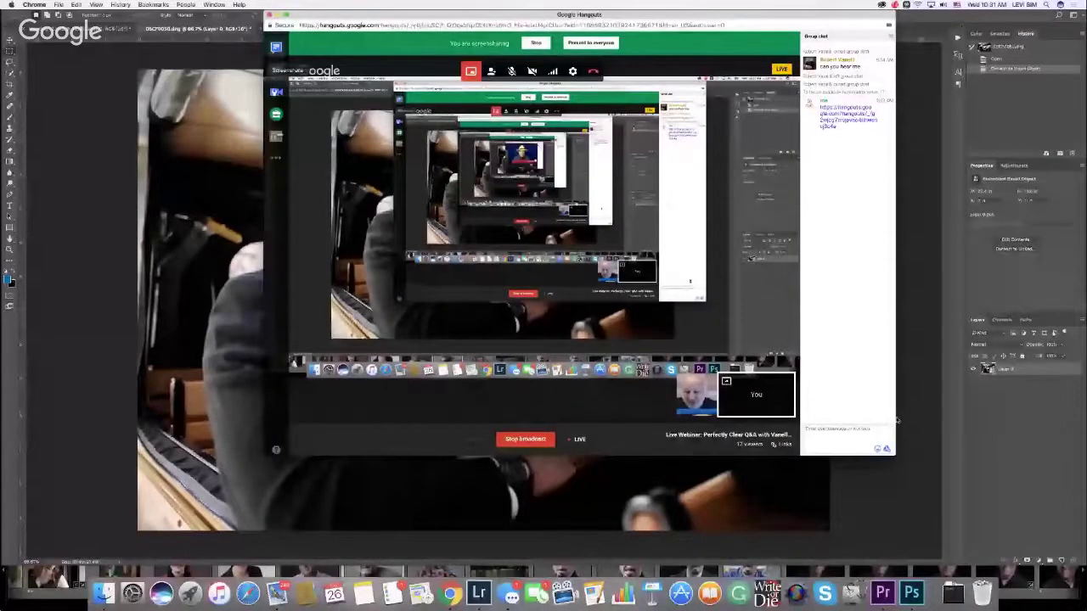
# Return to Photoshop and open the trolley photo in Filter > Athentech Imaging > Perfectly Clear Complete v3
pyautogui.click(896, 419)
pyautogui.click(654, 580)
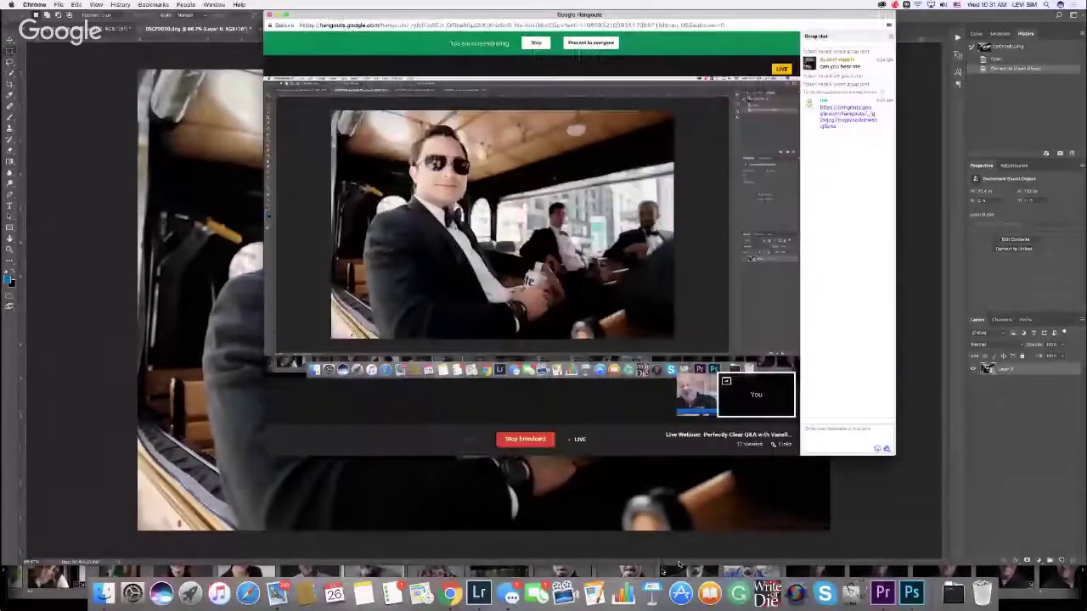
pyautogui.click(679, 565)
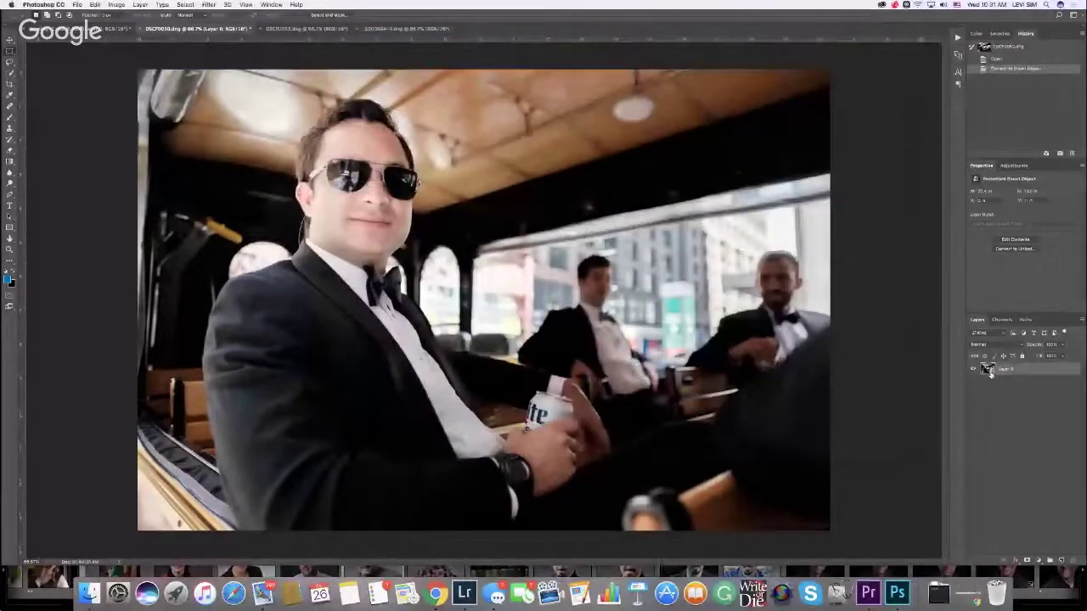
pyautogui.click(209, 5)
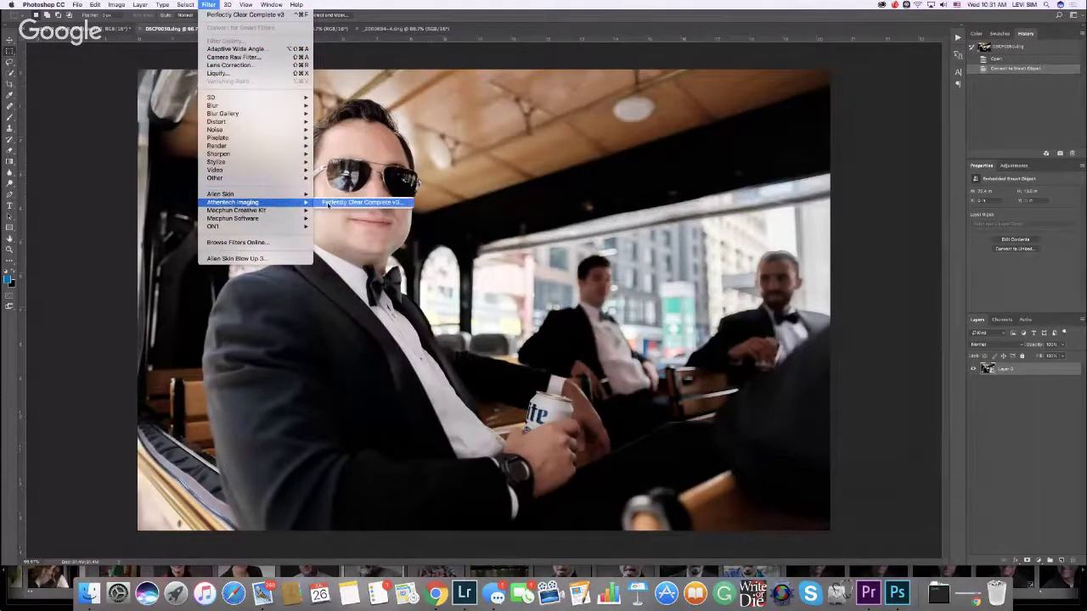
pyautogui.click(329, 204)
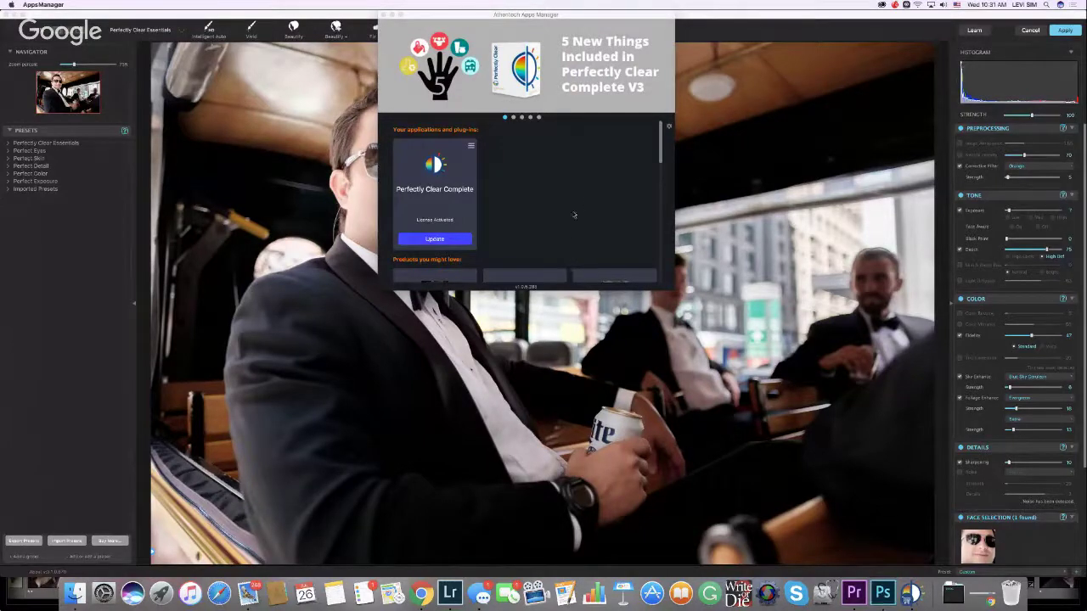
# Close the Athentech Apps Manager and apply the Intelligent Auto preset to the trolley photo
pyautogui.scroll(-1, 568, 196)
pyautogui.scroll(-1, 569, 196)
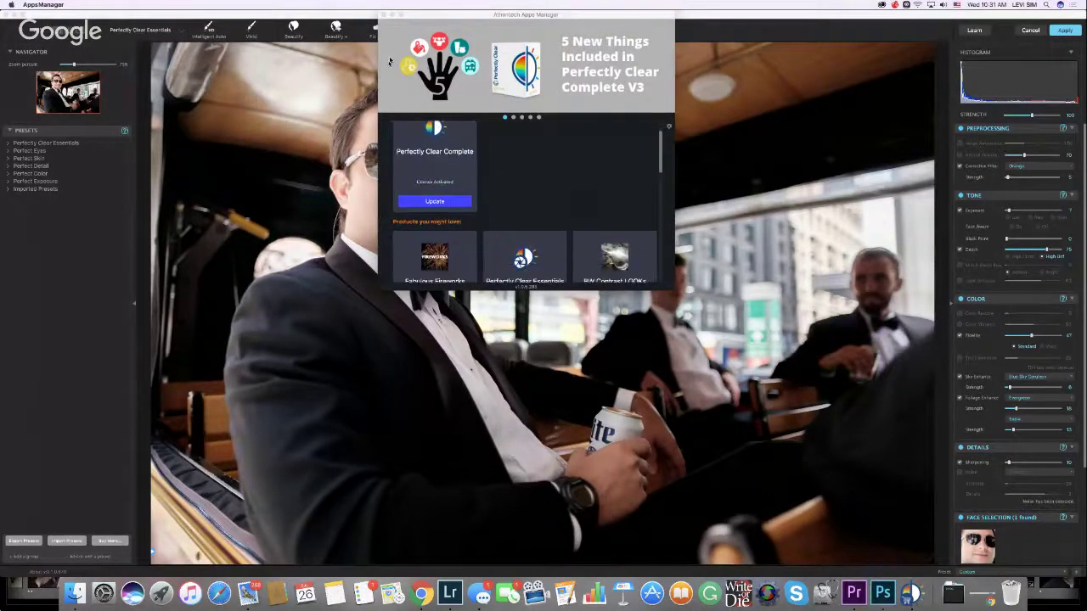
pyautogui.click(384, 16)
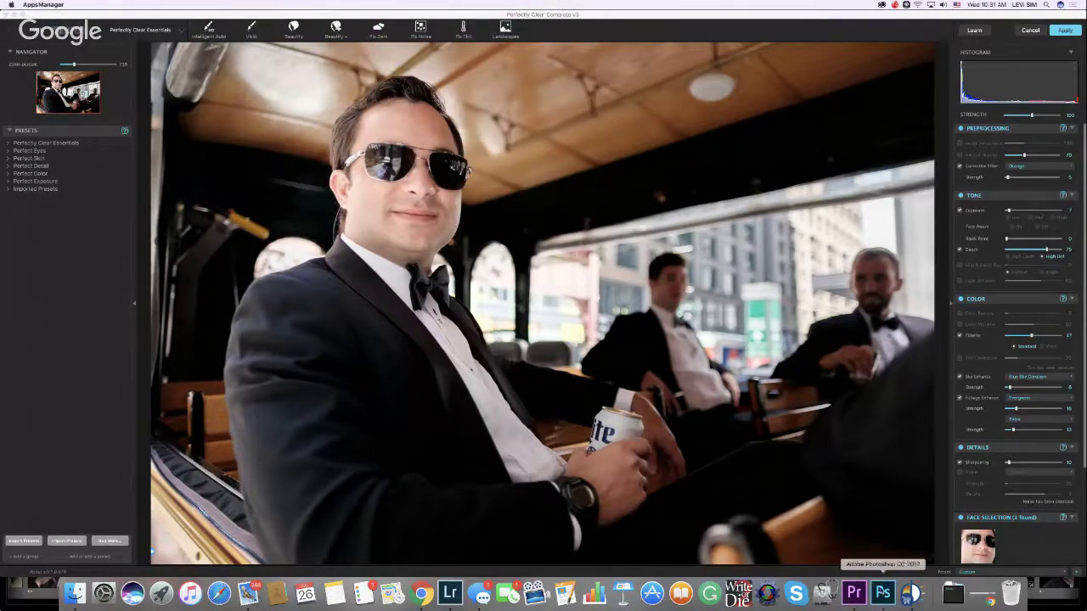
pyautogui.click(880, 578)
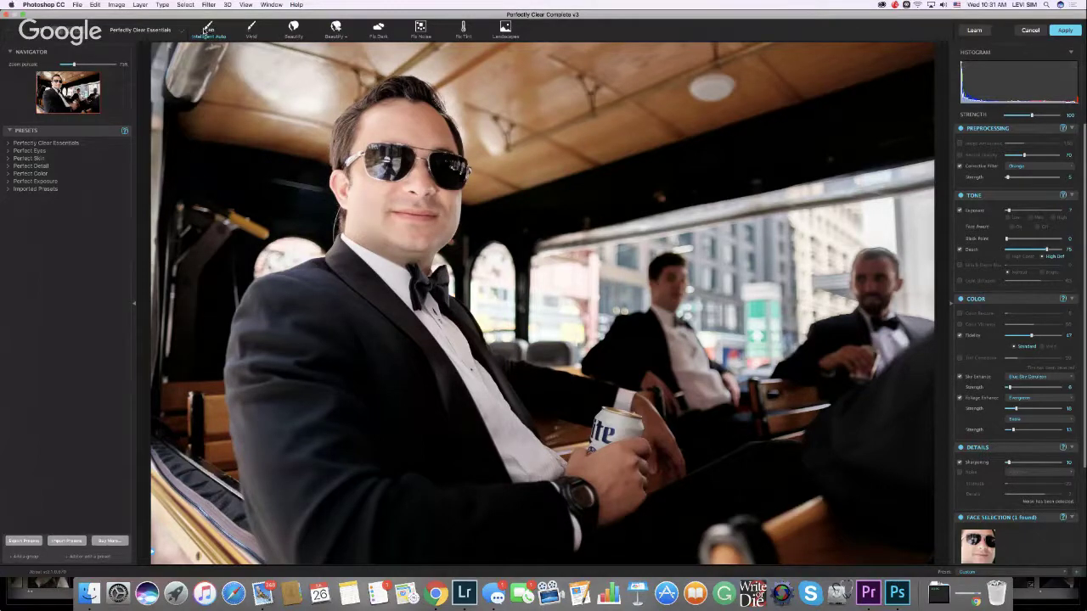
pyautogui.click(209, 34)
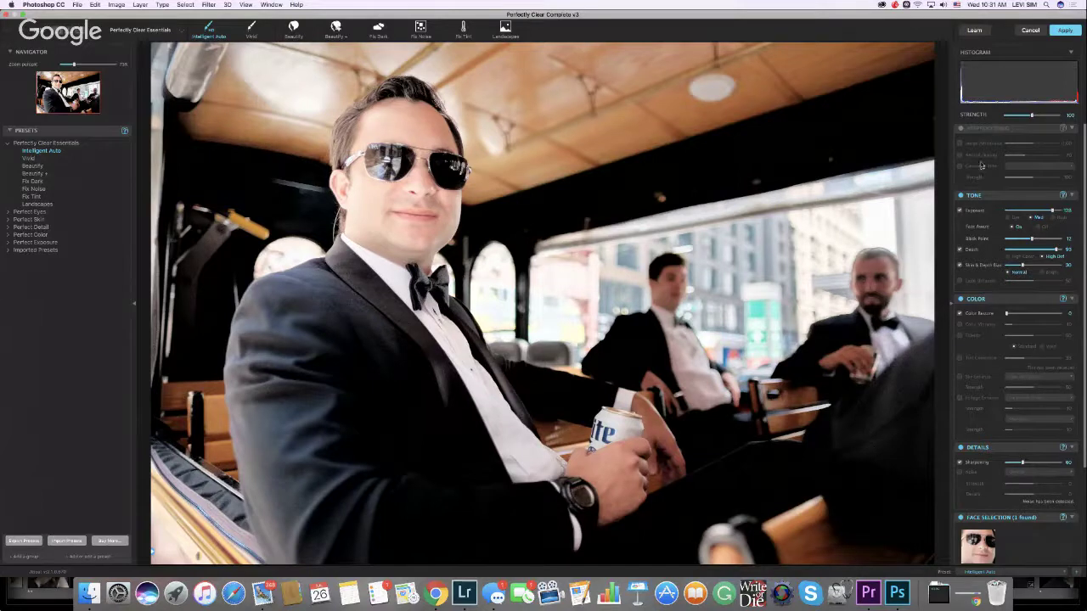
# Keep Face Aware on and adjust the exposure correction options in the Tone panel
pyautogui.click(1040, 228)
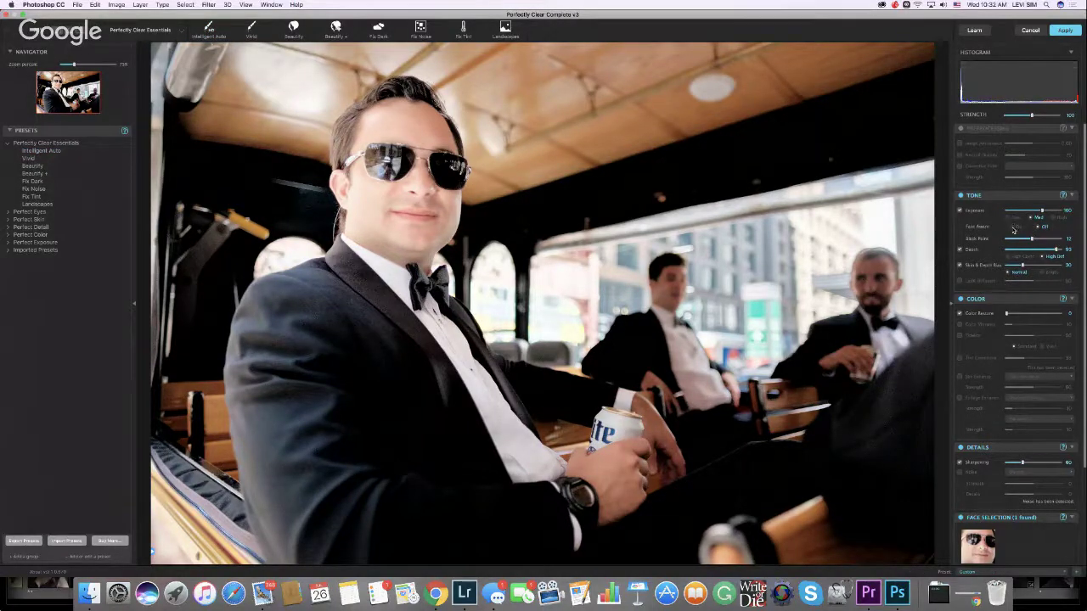
pyautogui.click(1014, 228)
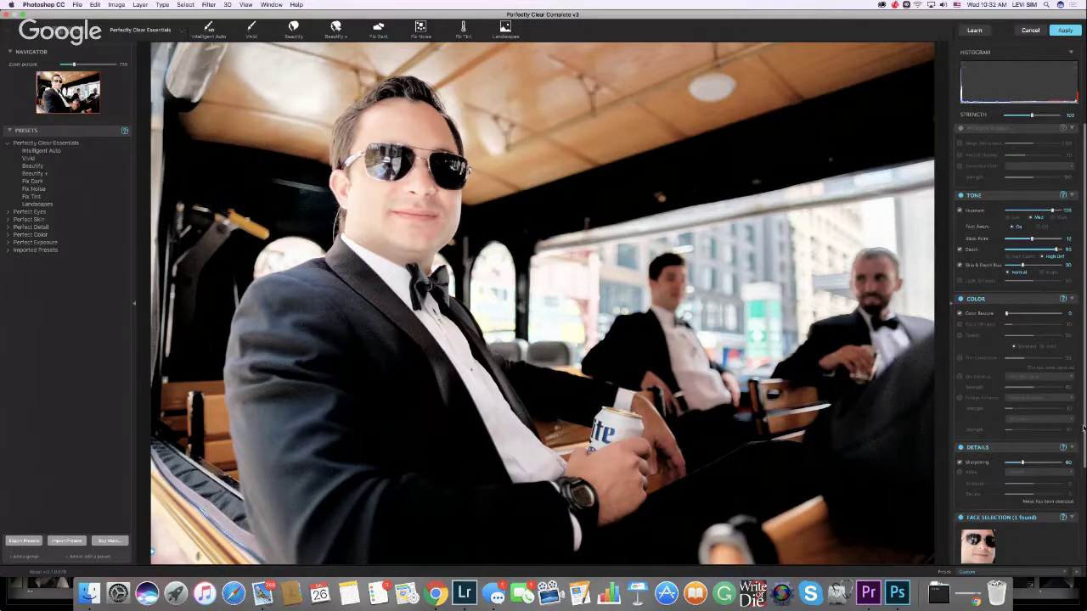
pyautogui.scroll(-3, 1082, 429)
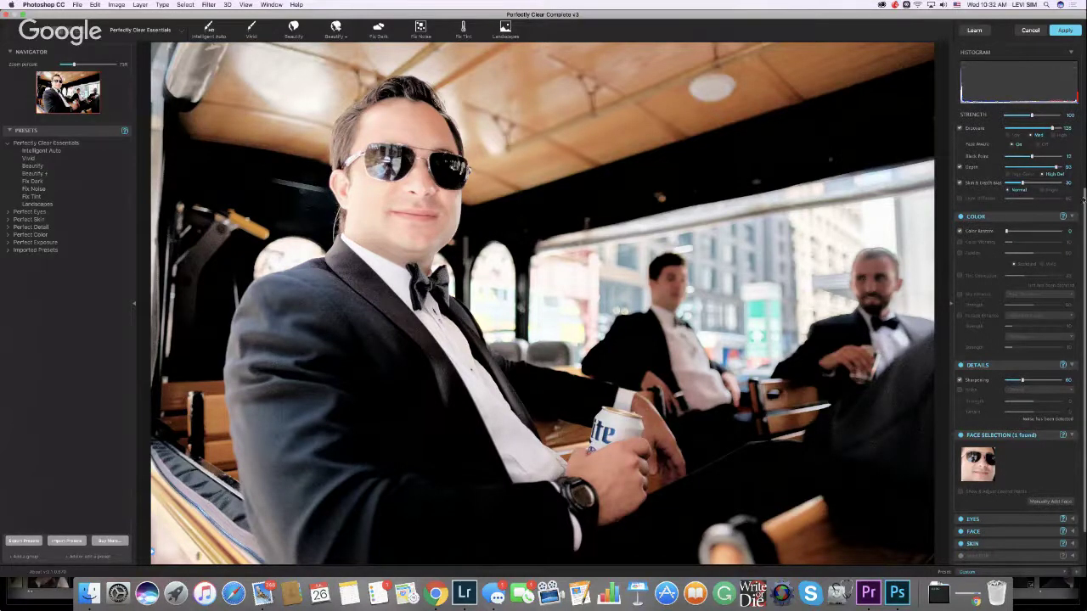
pyautogui.moveTo(1084, 197); pyautogui.dragTo(1083, 126)
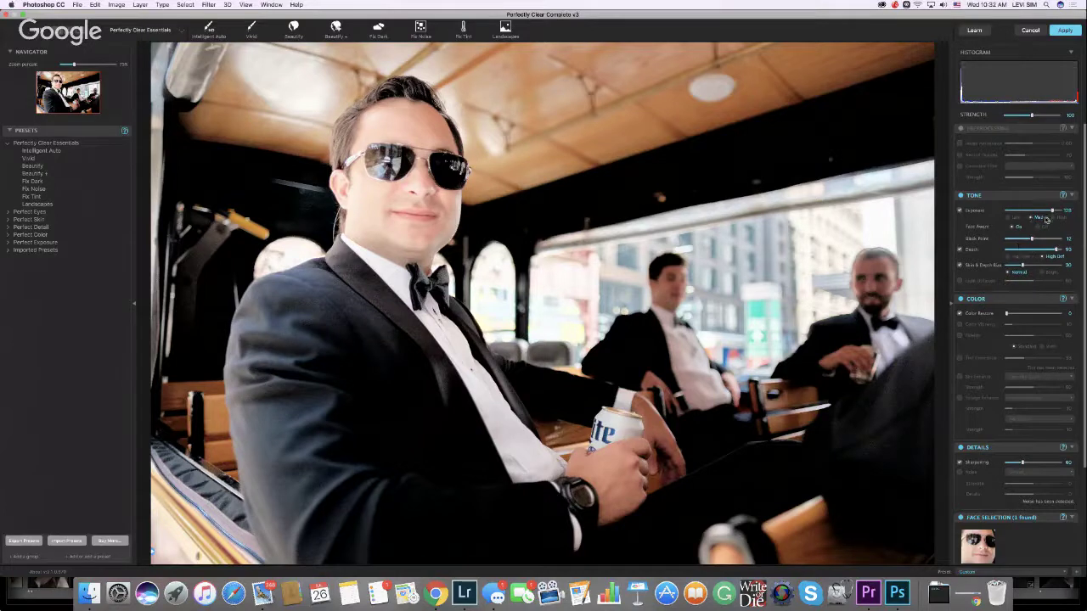
pyautogui.click(1010, 217)
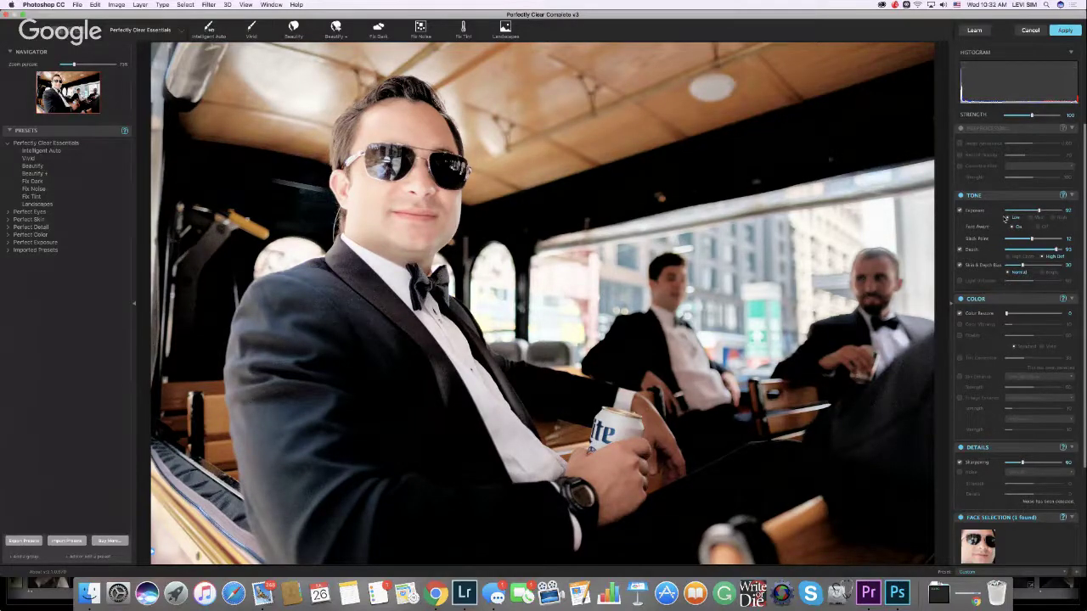
pyautogui.click(959, 211)
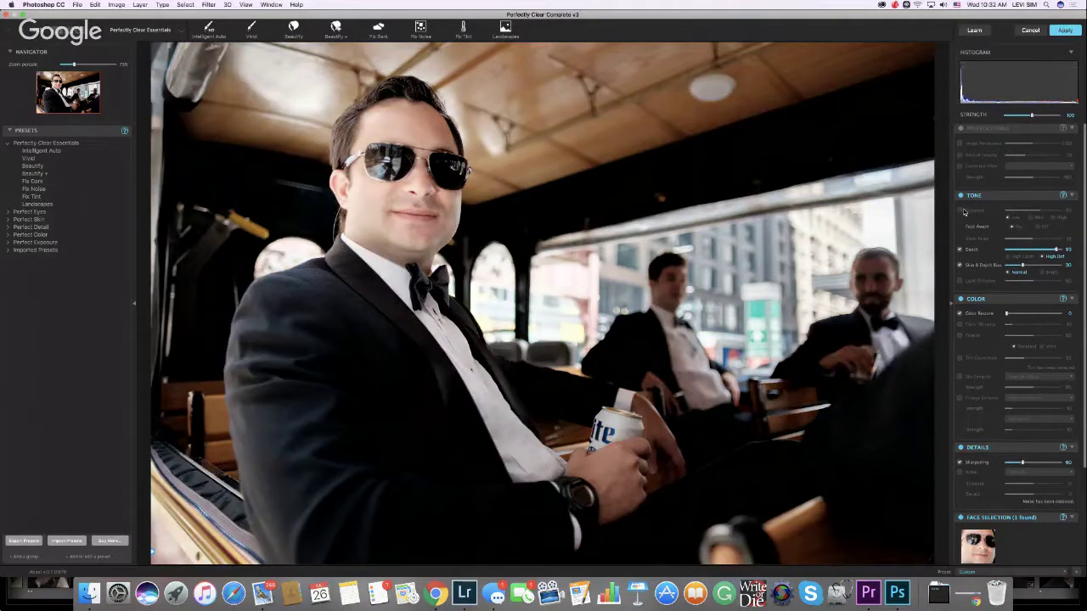
pyautogui.click(960, 210)
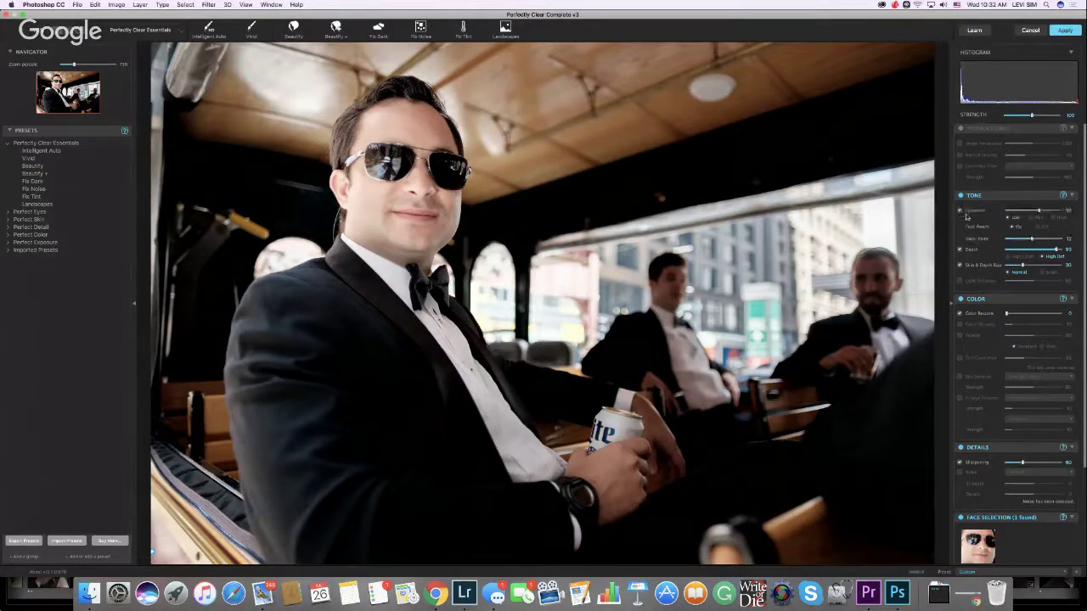
pyautogui.click(1010, 227)
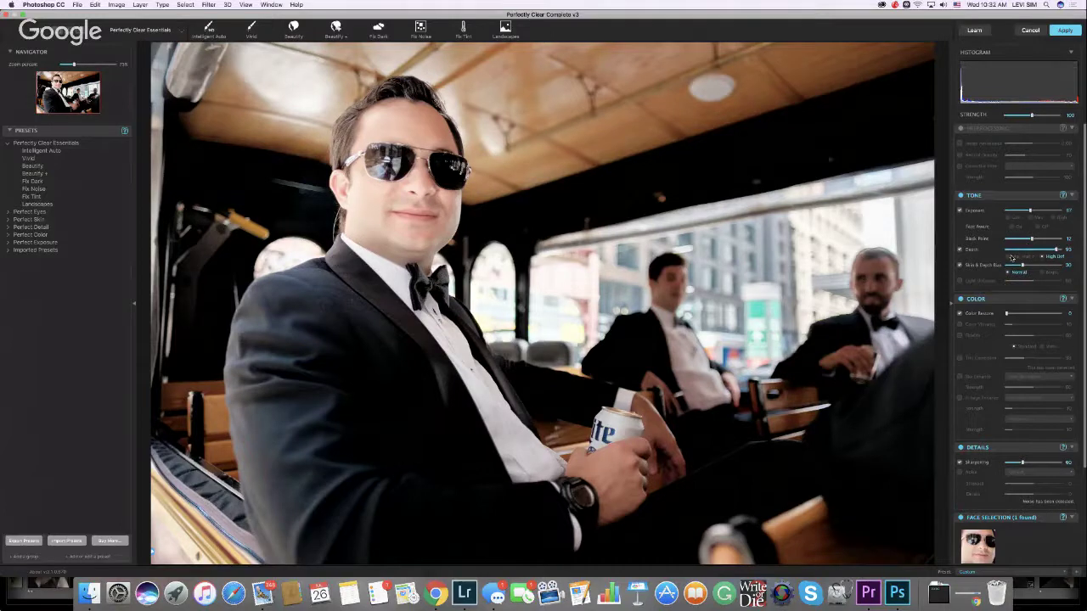
# Lower Depth from 90 to 87 and switch it to High Contrast mode
pyautogui.click(1053, 250)
pyautogui.click(1009, 258)
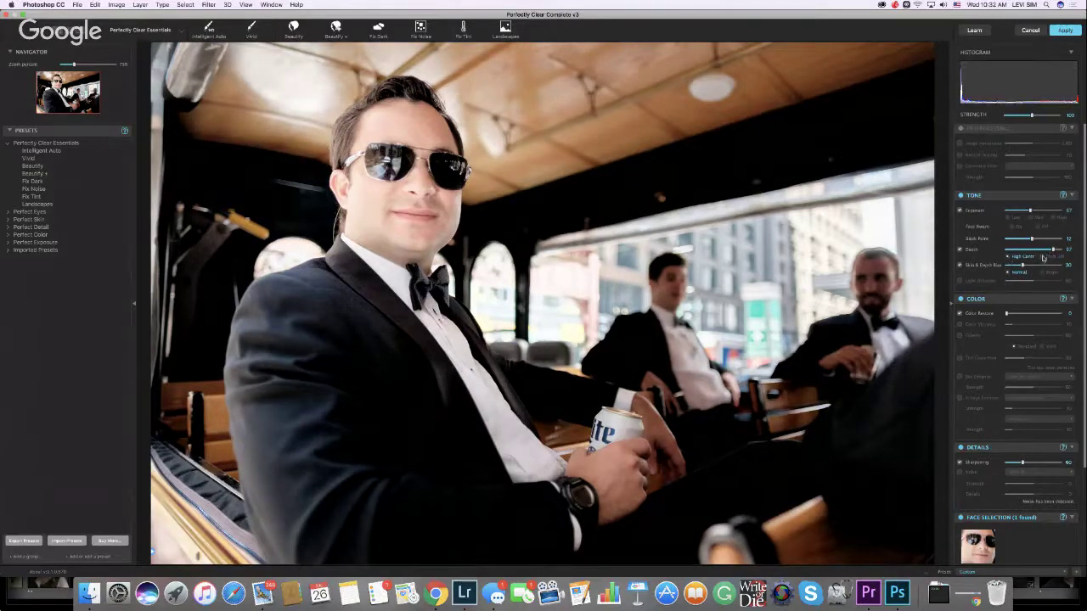
pyautogui.click(1043, 258)
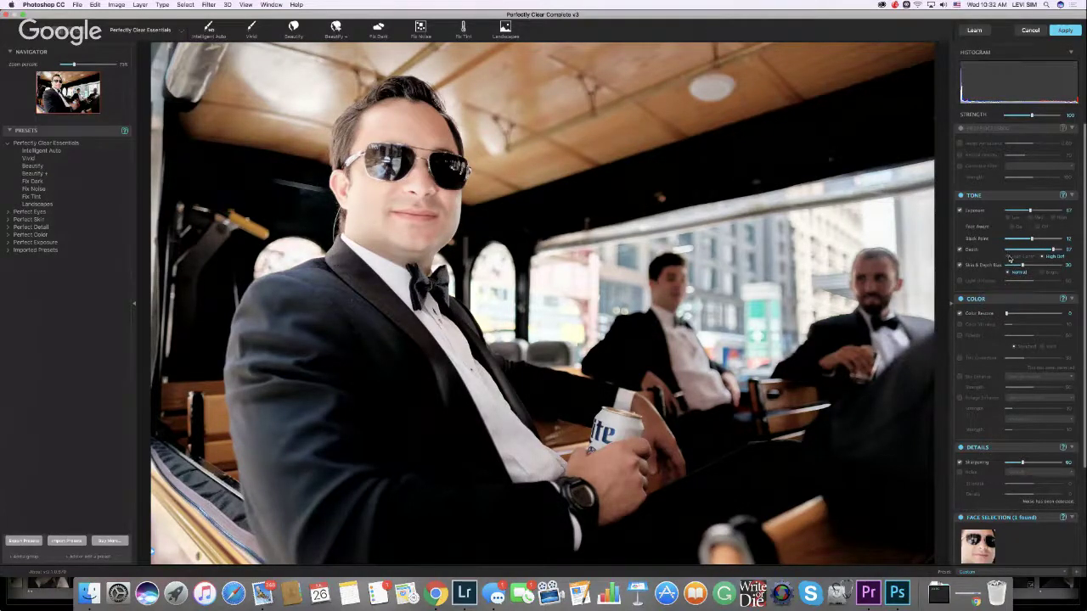
pyautogui.click(1008, 257)
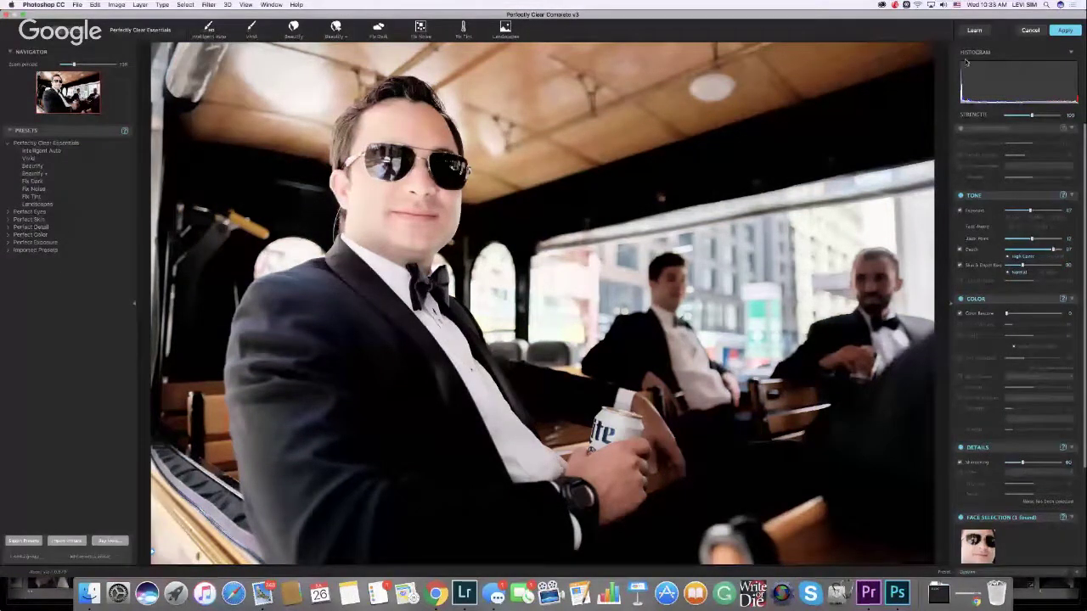
# Toggle Skin & Depth Bias off and back on to compare the result
pyautogui.moveTo(967, 70)
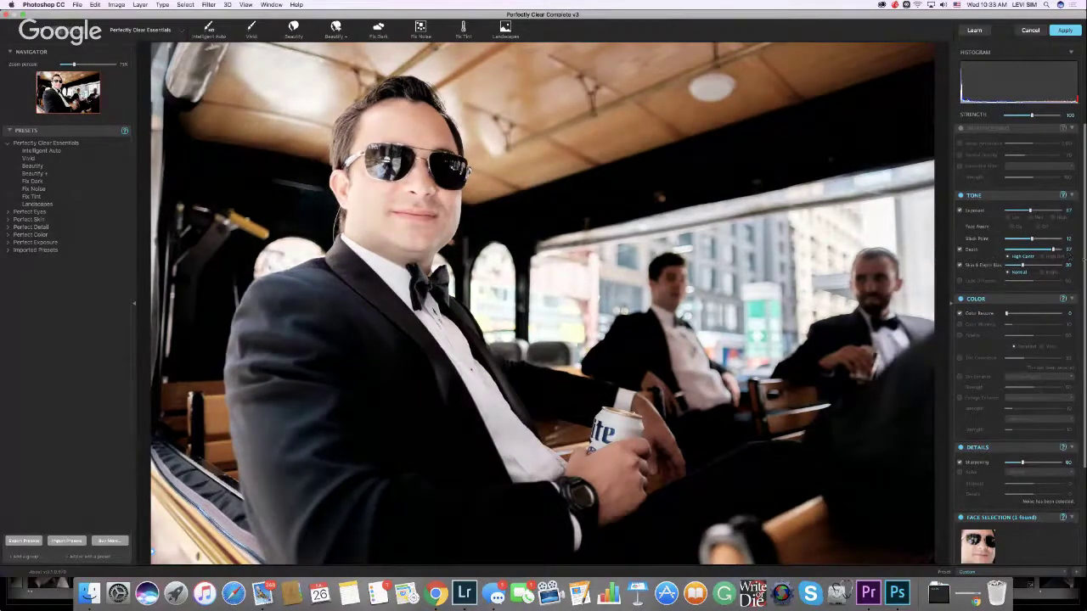
pyautogui.scroll(-3, 959, 212)
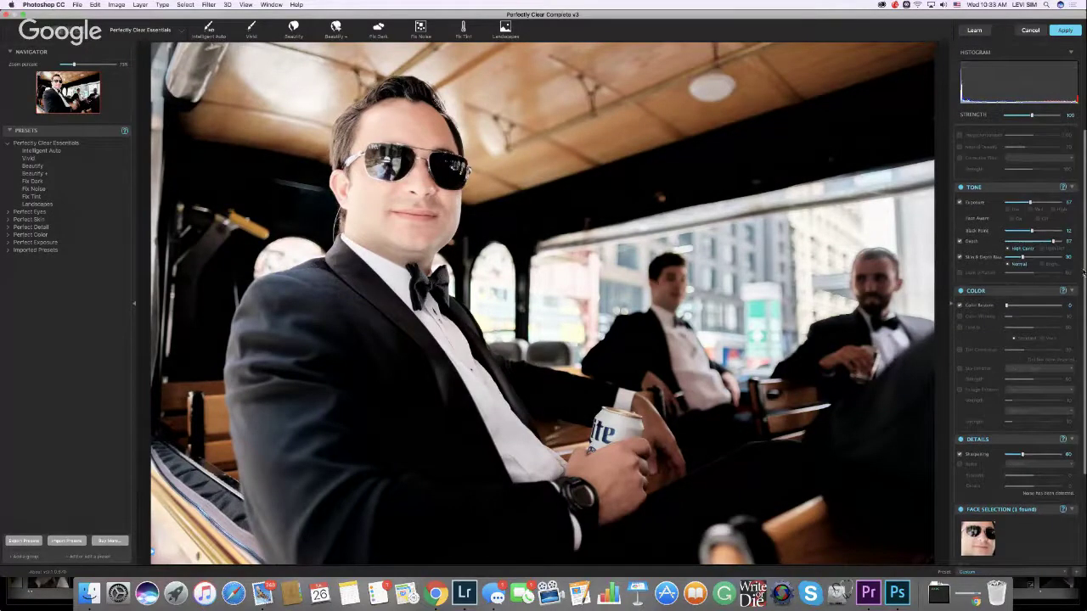
pyautogui.click(960, 210)
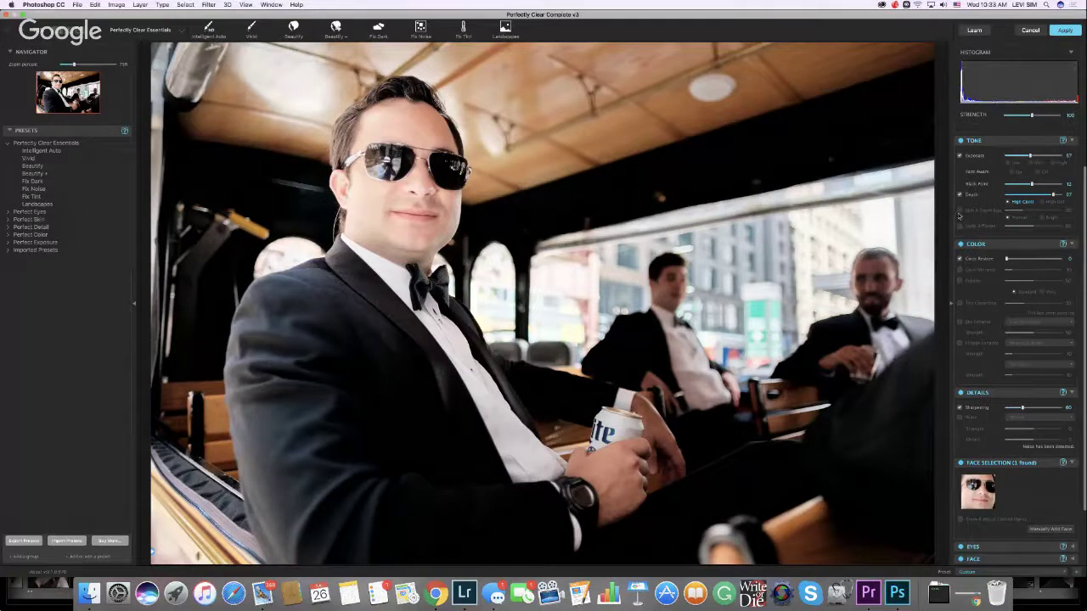
pyautogui.click(960, 212)
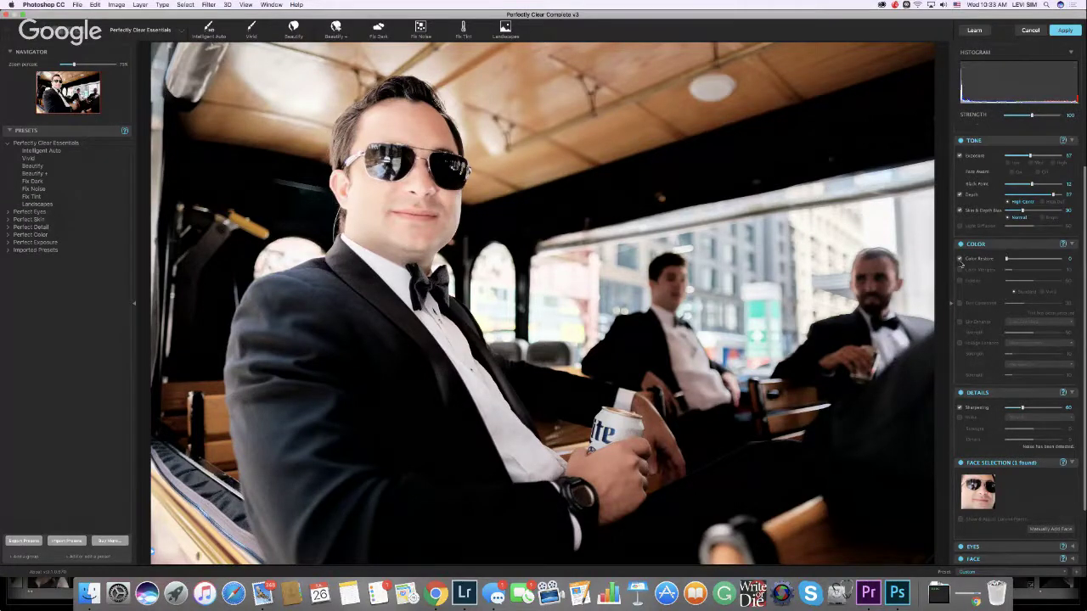
# Turn off Color Restore, try Vibrancy at about 79, then switch Vibrancy off
pyautogui.click(960, 258)
pyautogui.click(960, 280)
pyautogui.moveTo(1036, 283); pyautogui.dragTo(1050, 282)
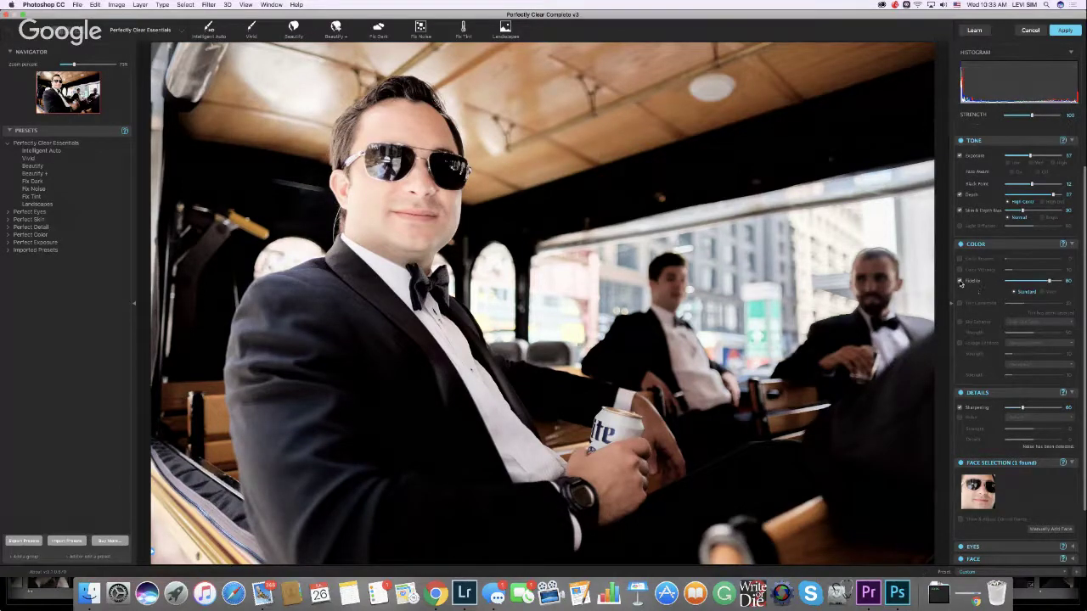
pyautogui.click(960, 281)
pyautogui.scroll(-4, 1076, 348)
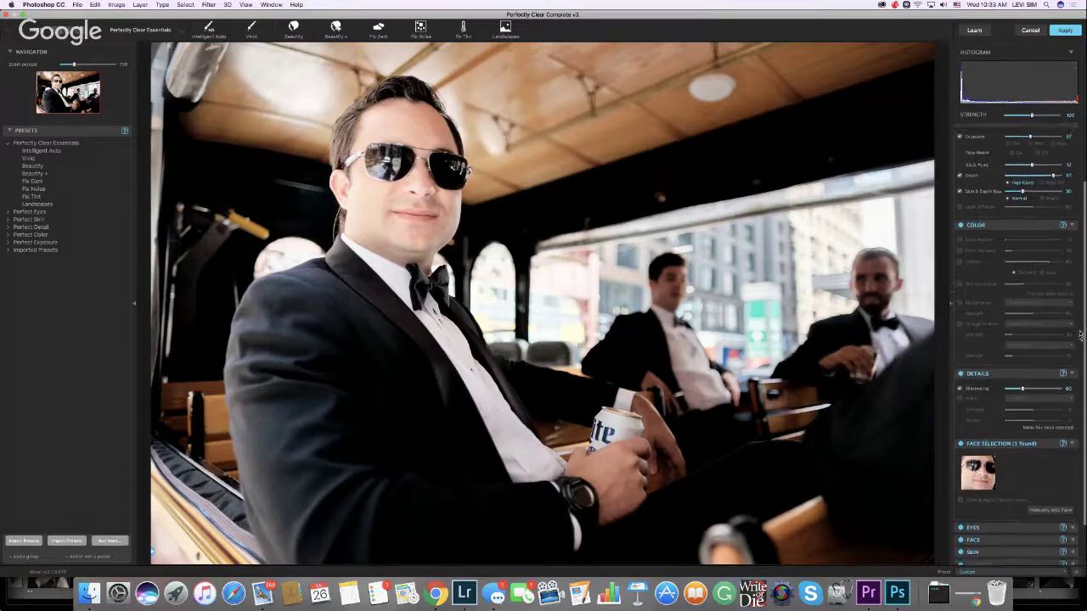
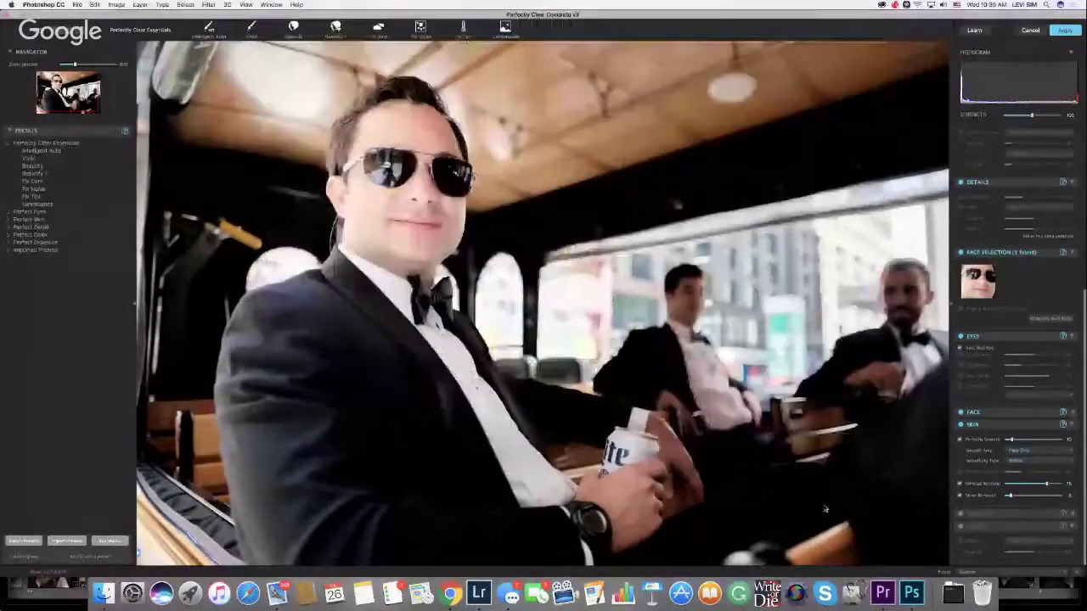
# Bring the Perfectly Clear editor with the tuxedo portrait back in front of Hangouts
pyautogui.click(900, 392)
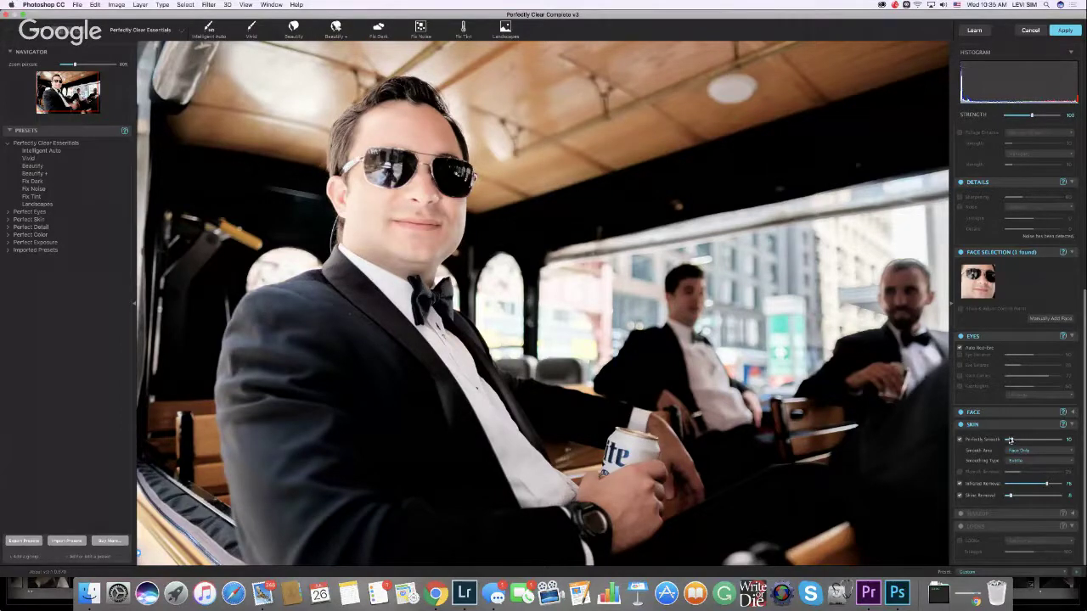
# Keep Subtle smoothing, enable blemish and infrared removal, and set blemish strength to about 33
pyautogui.click(1019, 453)
pyautogui.click(1024, 453)
pyautogui.click(1017, 462)
pyautogui.click(1017, 460)
pyautogui.click(961, 471)
pyautogui.click(962, 483)
pyautogui.moveTo(1041, 474); pyautogui.dragTo(1046, 478)
pyautogui.click(1011, 474)
pyautogui.moveTo(1011, 475)
pyautogui.mouseDown()
pyautogui.moveTo(1029, 476)
pyautogui.moveTo(1010, 475)
pyautogui.mouseUp()
# Turn off skin smoothing and blemish removal, and leave infrared removal on at strength 38
pyautogui.click(960, 439)
pyautogui.click(960, 472)
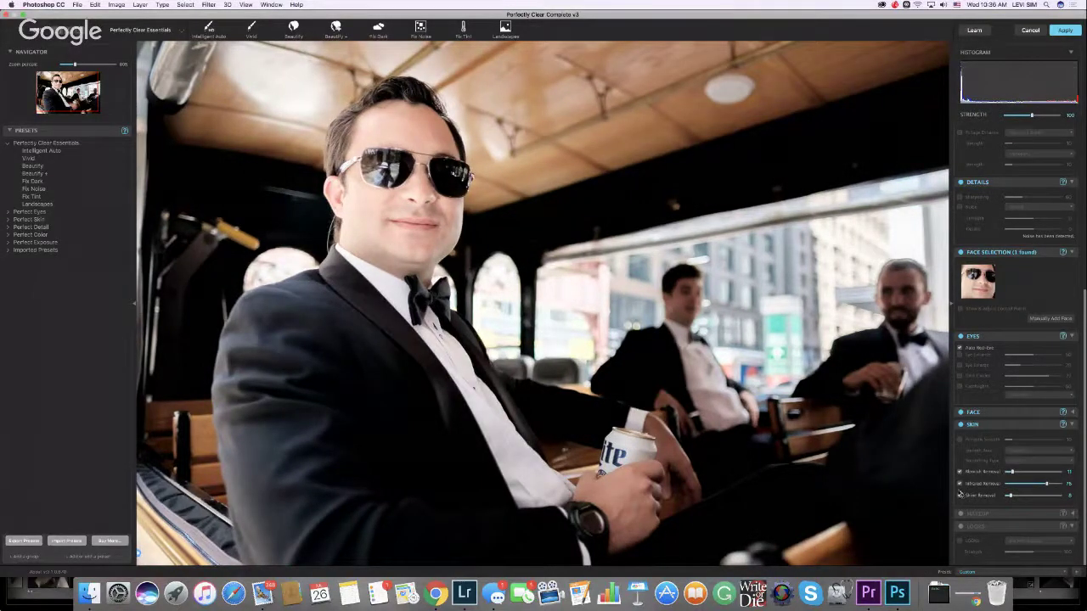
pyautogui.click(960, 483)
pyautogui.click(960, 472)
pyautogui.click(960, 483)
pyautogui.moveTo(1046, 484); pyautogui.dragTo(1024, 485)
# Turn off shine removal and compare the original and corrected photo
pyautogui.click(960, 495)
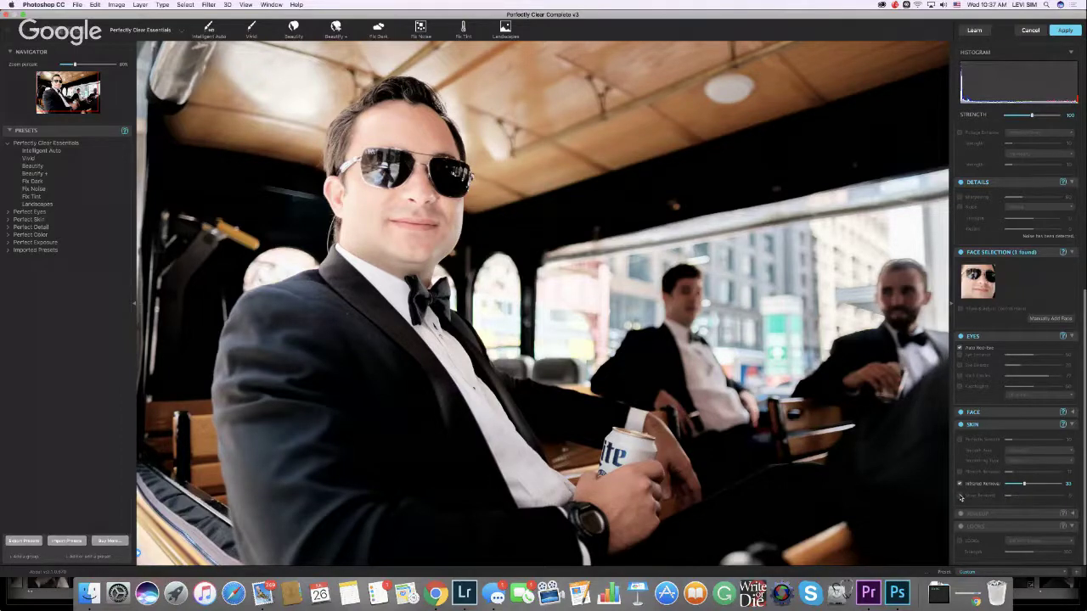
pyautogui.click(735, 377)
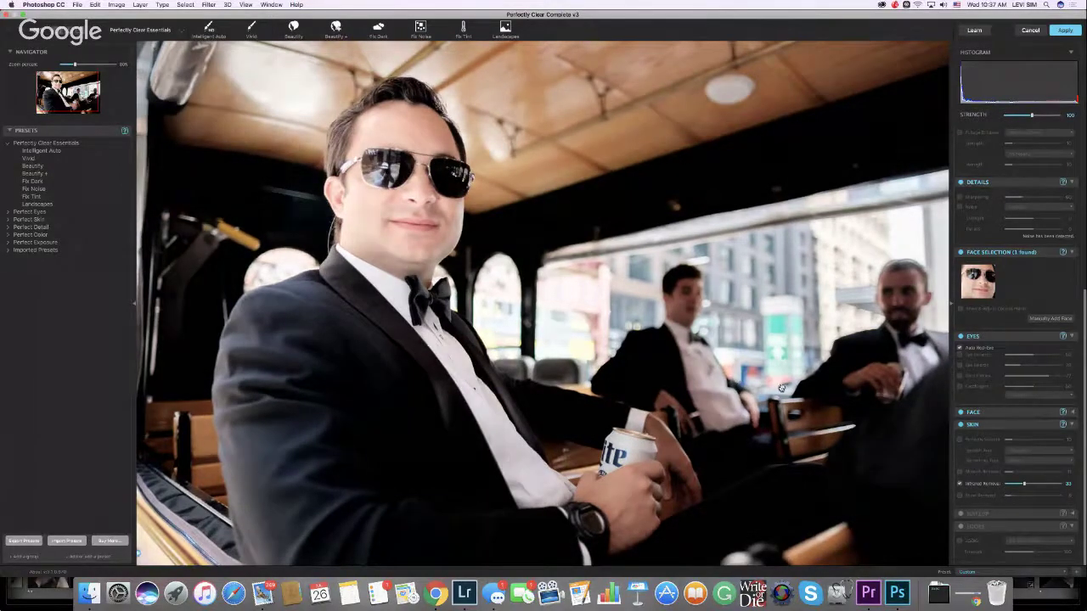
pyautogui.click(782, 388)
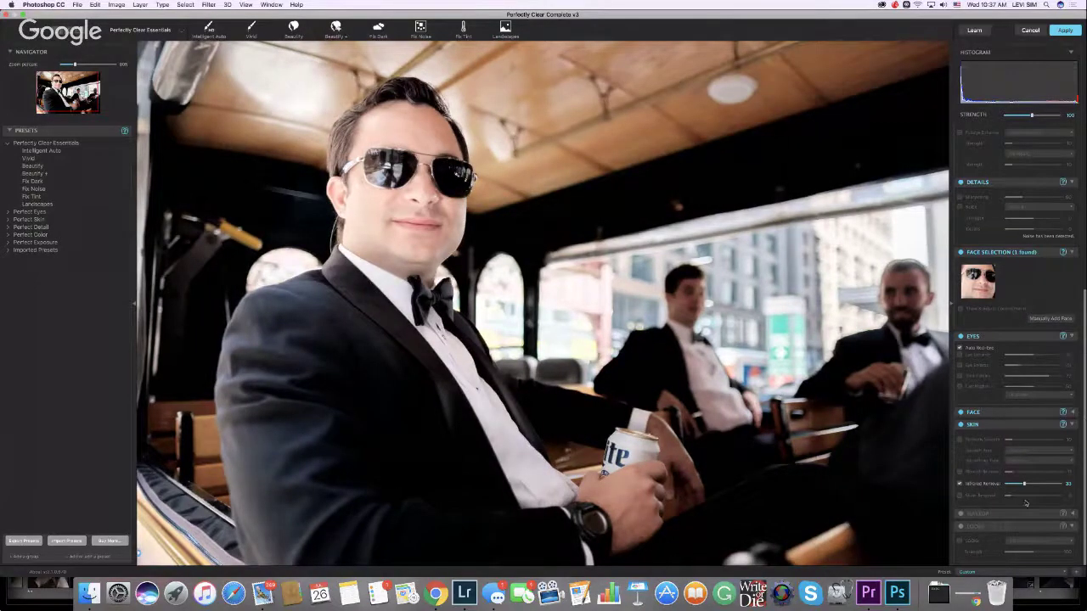
# Enable Looks and apply the Burnt B&W look to the portrait
pyautogui.click(961, 527)
pyautogui.click(961, 542)
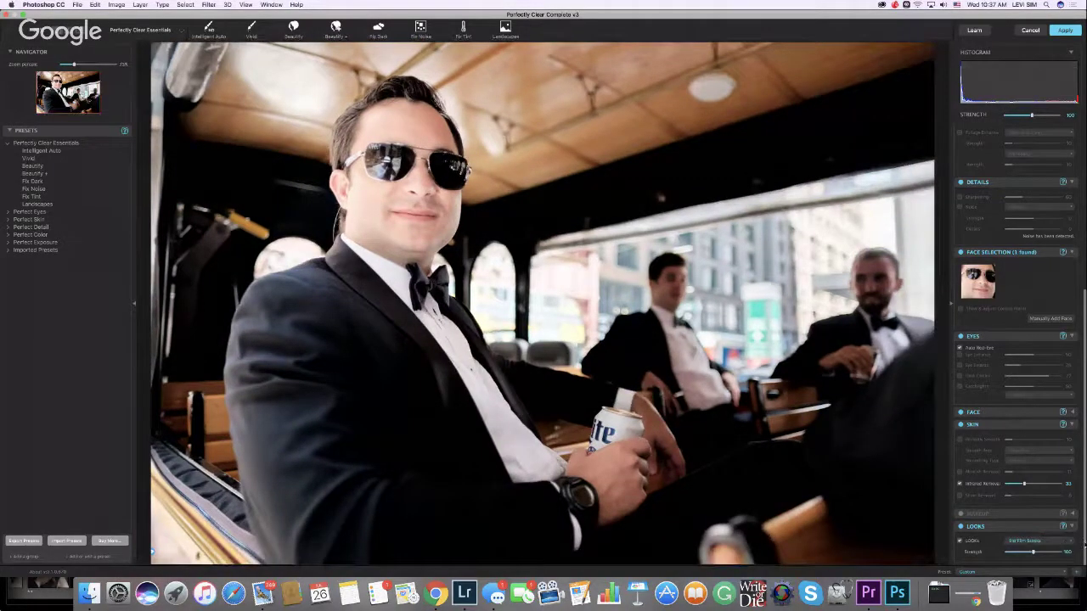
pyautogui.click(1027, 540)
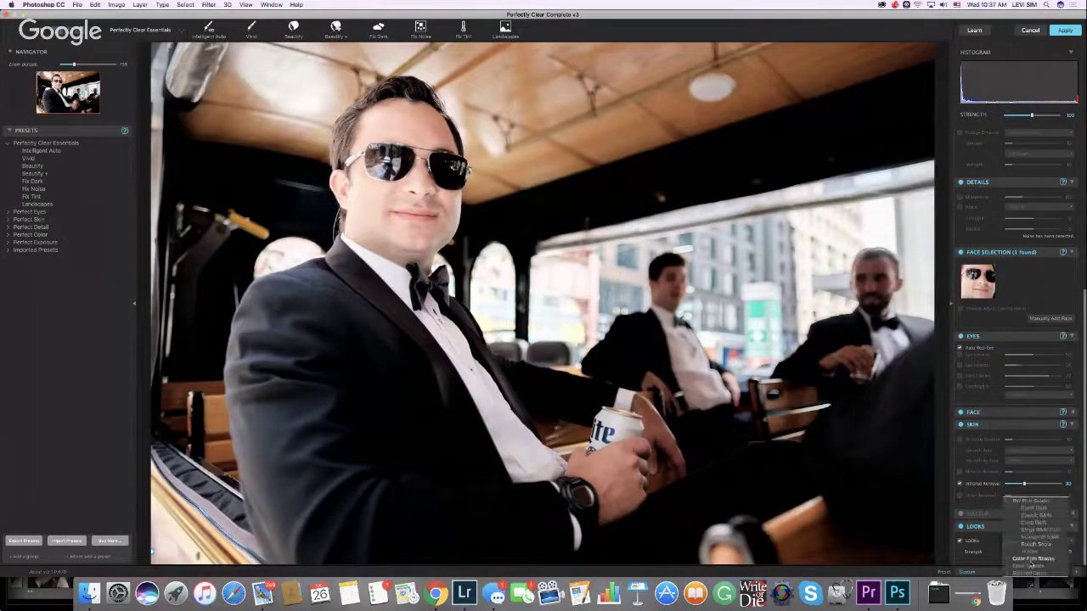
pyautogui.click(1036, 508)
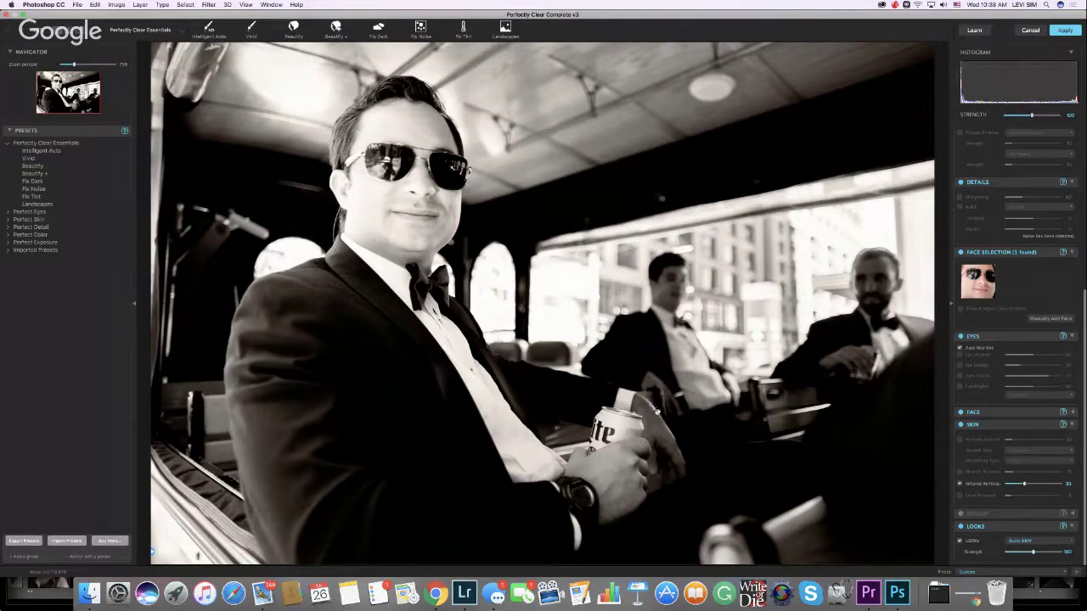
# Apply the corrections, duplicate the layer, disable the copy's filters and move it below Layer 0
pyautogui.click(1064, 32)
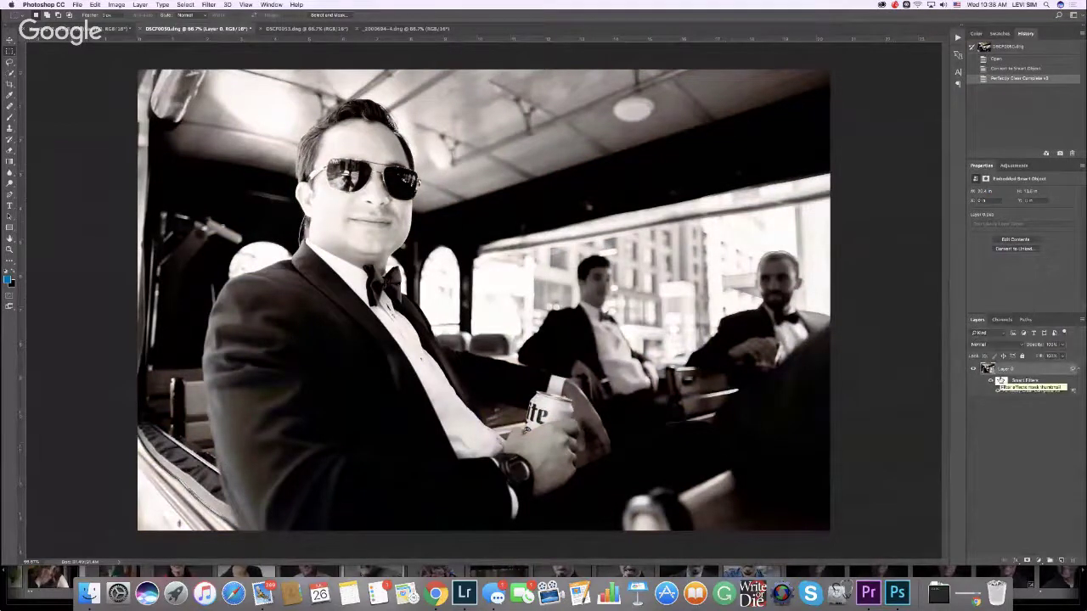
pyautogui.press('super+j')
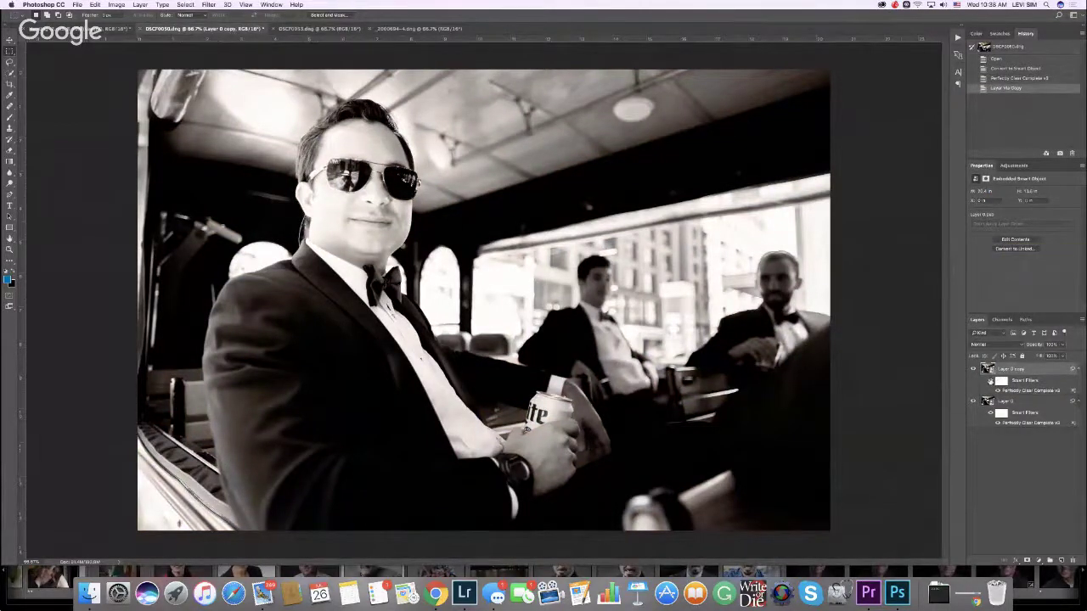
pyautogui.click(990, 381)
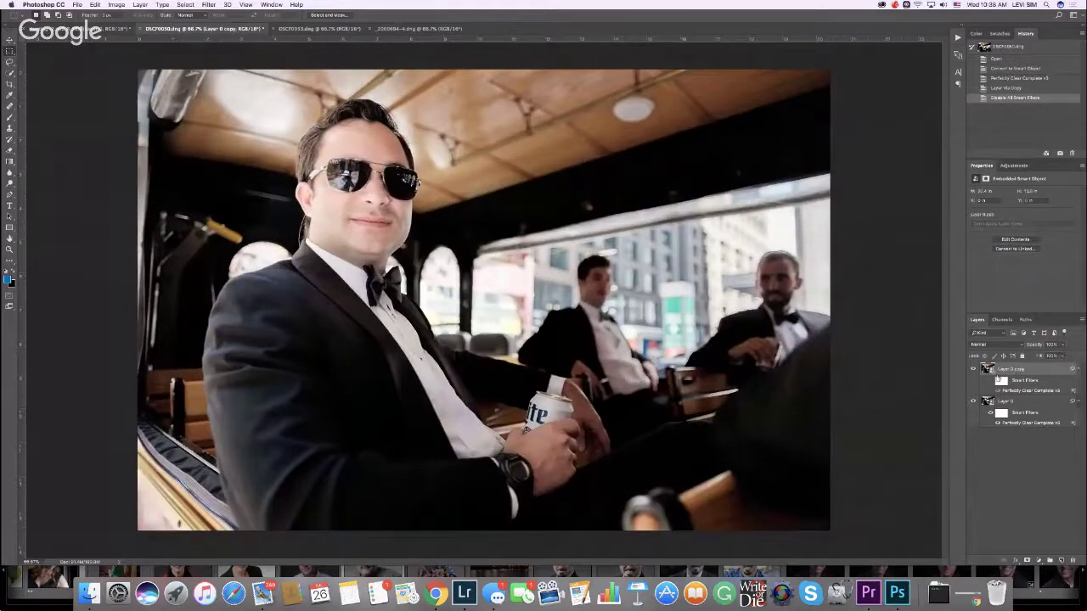
pyautogui.moveTo(985, 371); pyautogui.dragTo(986, 423)
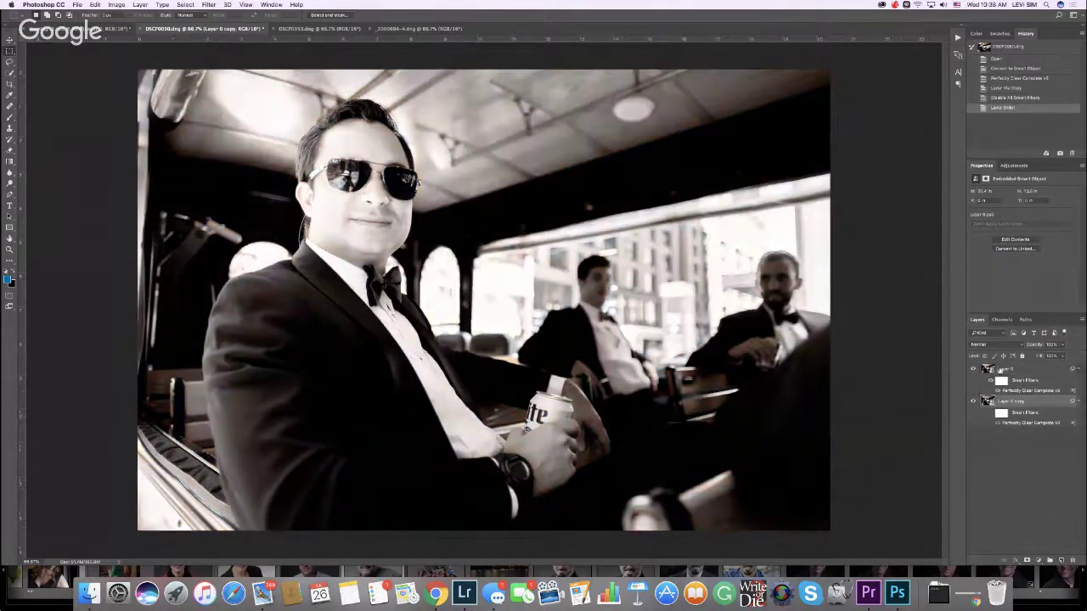
# Lower the black-and-white Layer 0 to about 53% opacity
pyautogui.moveTo(1063, 345); pyautogui.dragTo(1045, 375)
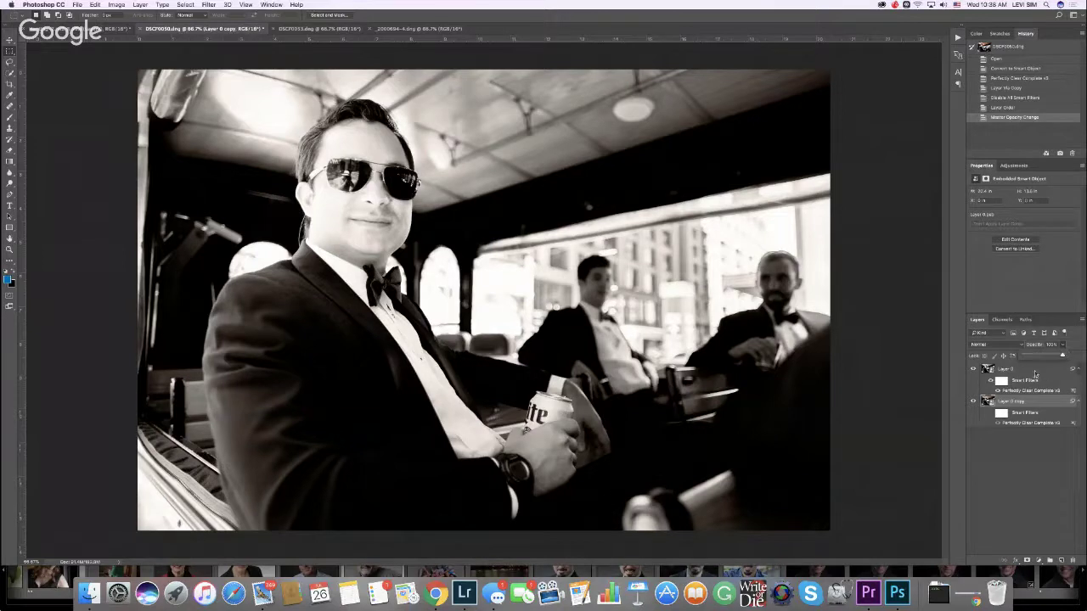
pyautogui.click(1037, 376)
pyautogui.click(1062, 344)
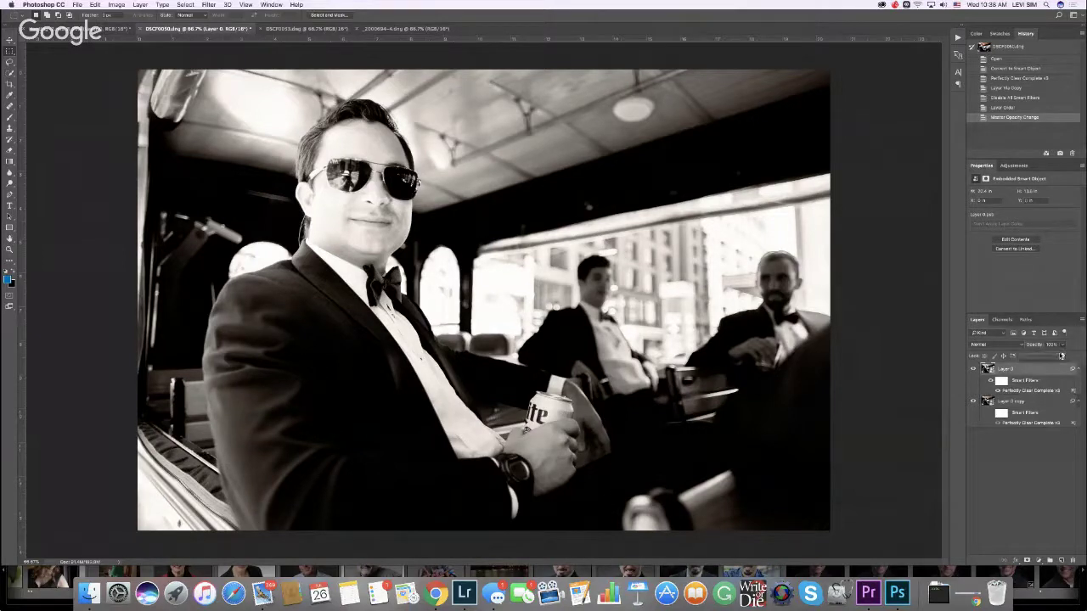
pyautogui.moveTo(1061, 356); pyautogui.dragTo(1043, 356)
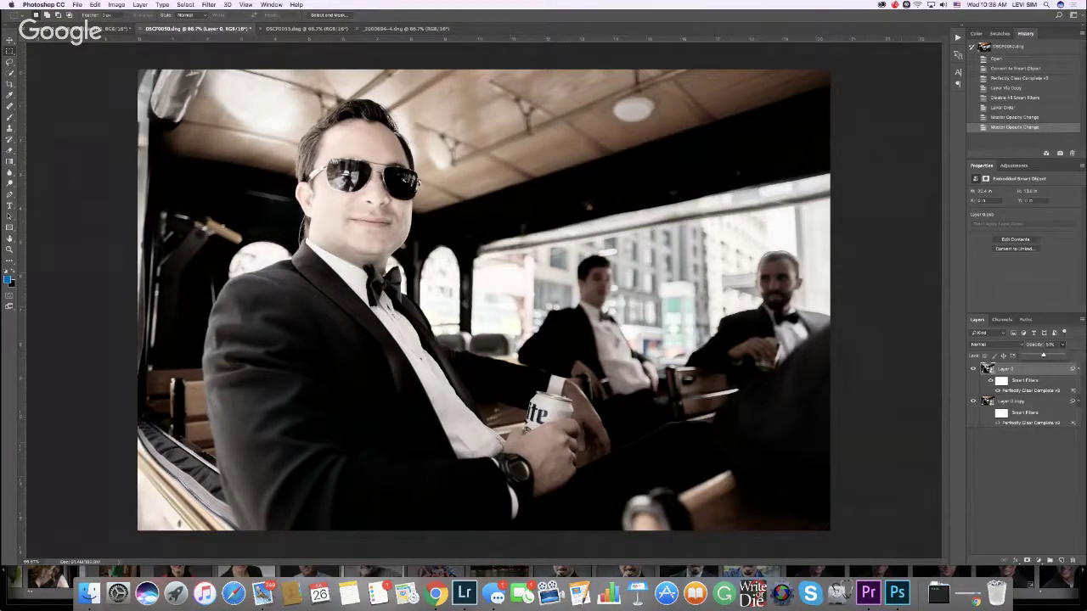
# Stop sharing Photoshop in Hangouts so the broadcast can switch to Lightroom
pyautogui.click(882, 6)
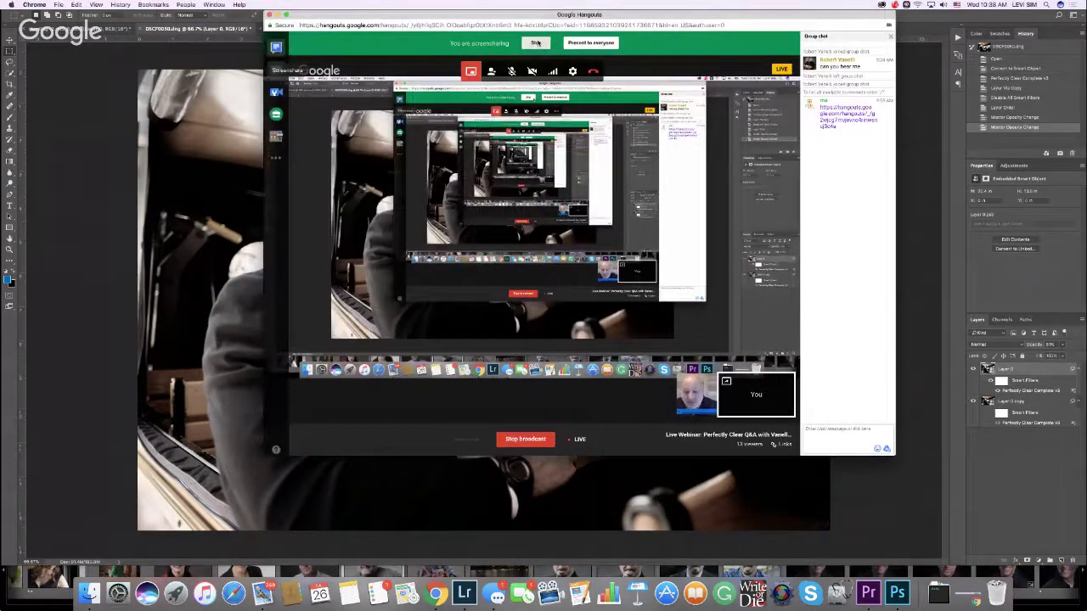
pyautogui.click(536, 43)
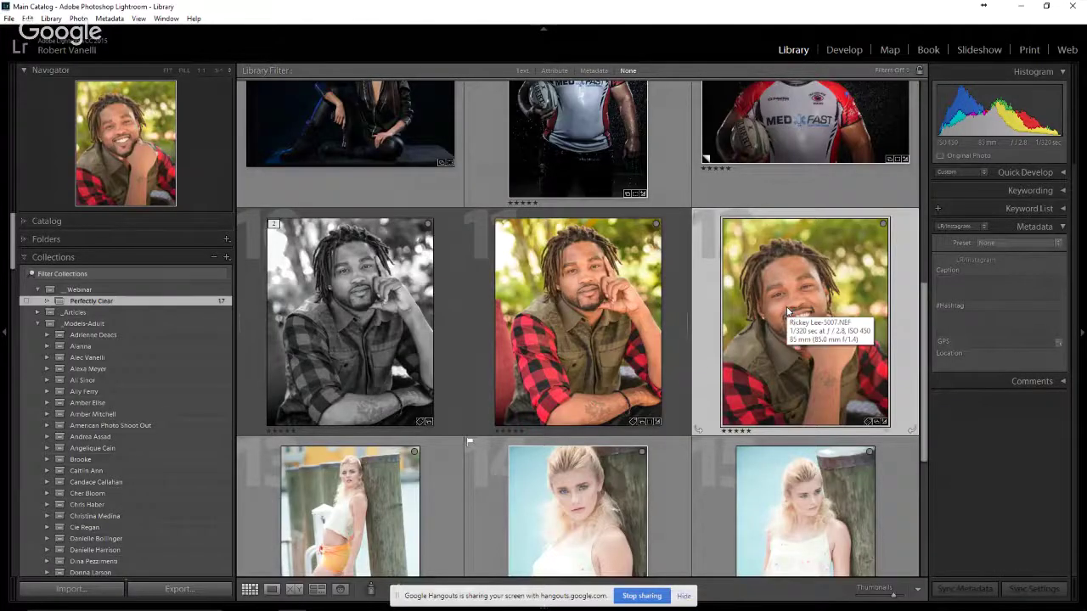
# Show the red plaid shirt portrait in loupe view with the info overlay hidden
pyautogui.doubleClick(788, 307)
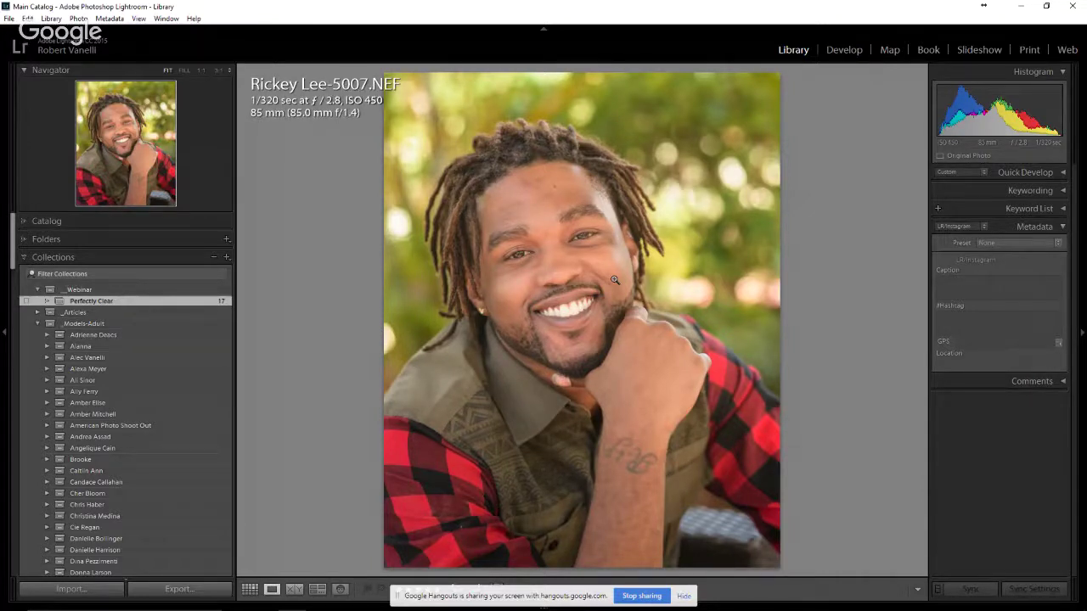
pyautogui.press('i')
pyautogui.press('i')
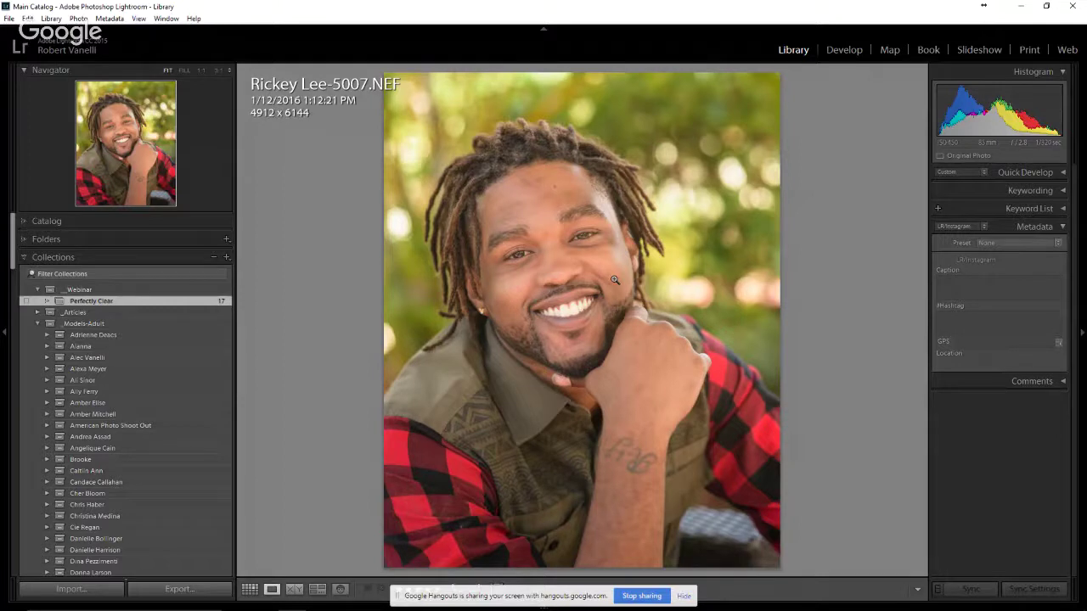
pyautogui.press('i')
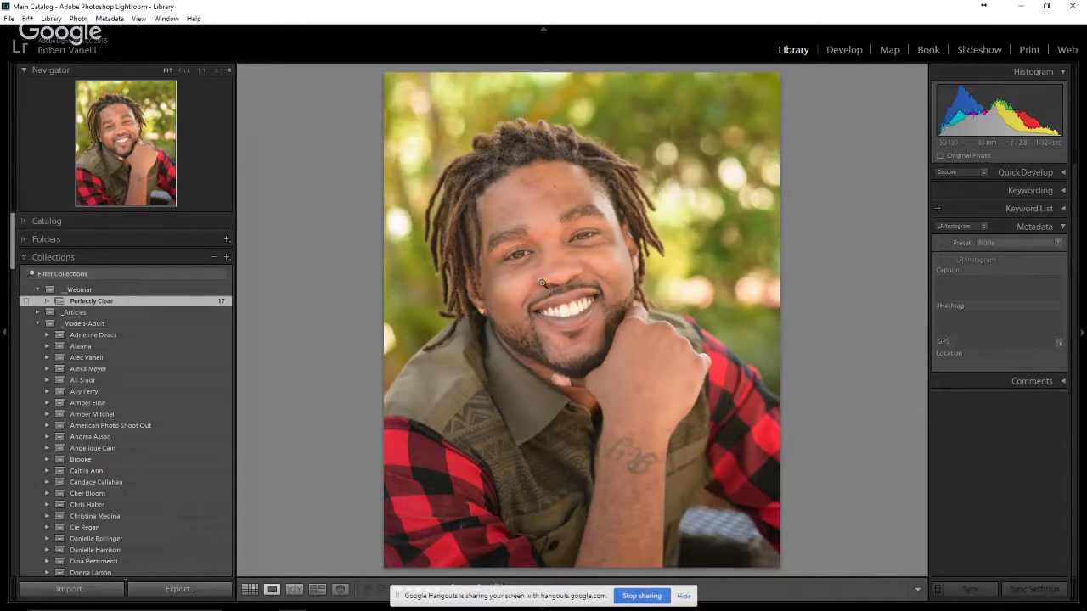
# Send the plaid-shirt portrait to Edit in PerfectlyClearCompleteLR.exe
pyautogui.rightClick(566, 285)
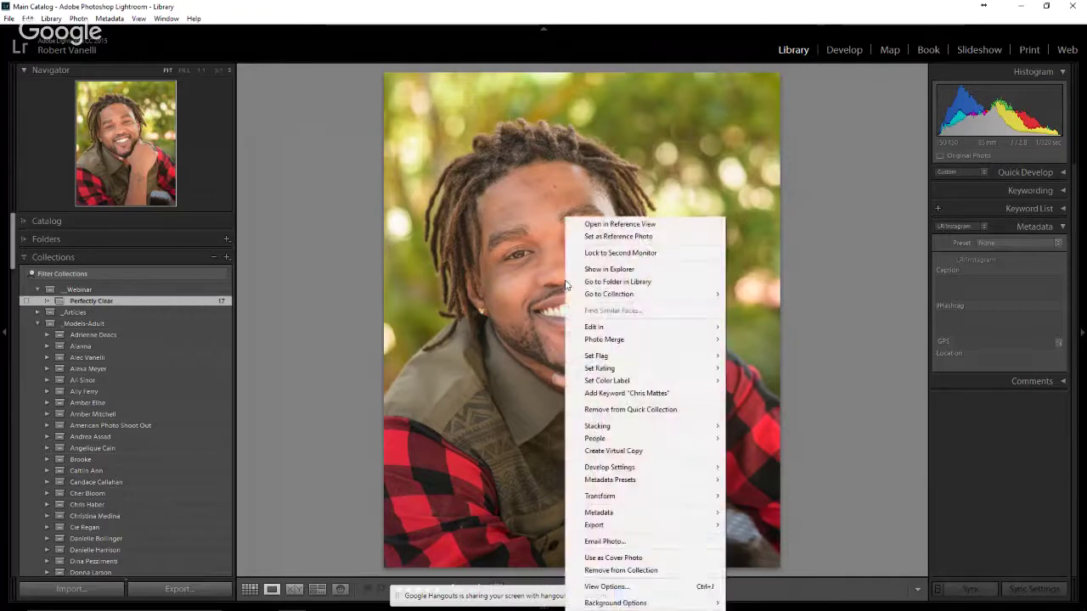
pyautogui.moveTo(592, 331)
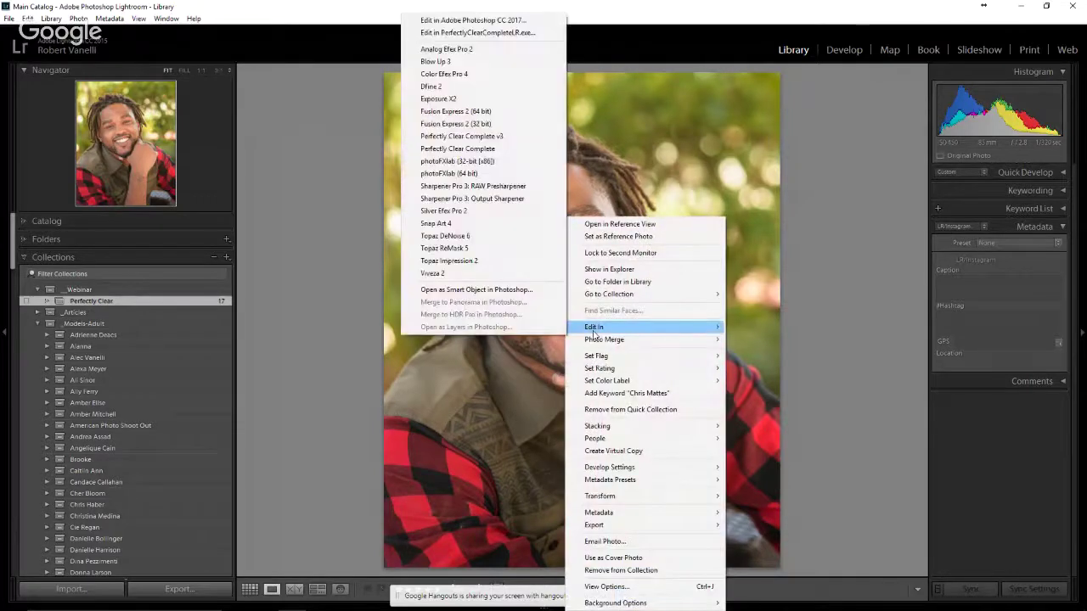
pyautogui.click(530, 33)
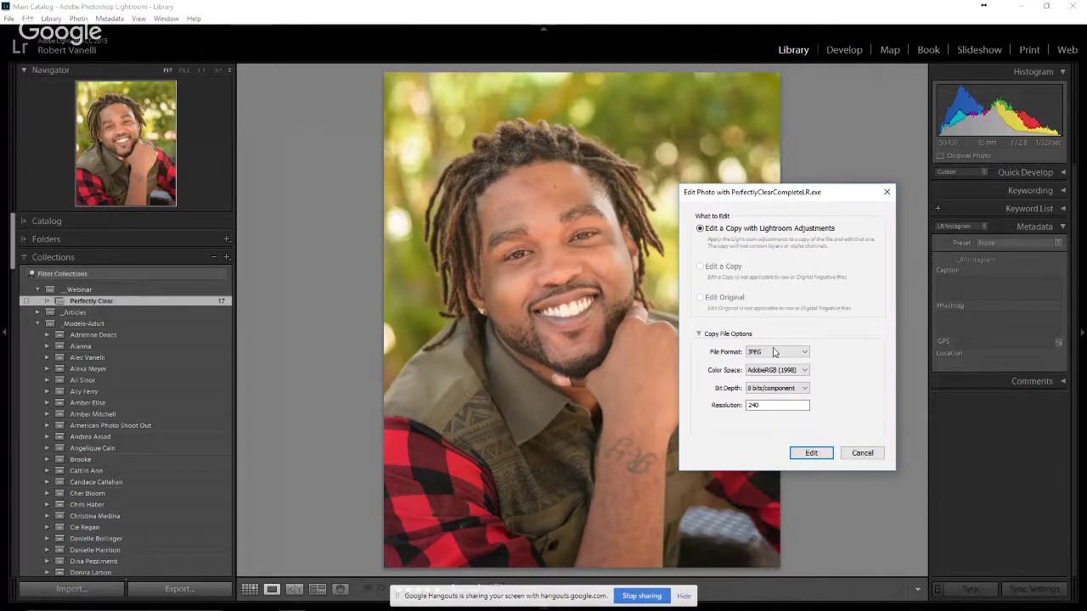
# Edit a copy with Lightroom adjustments, apply Outdoor Color Correct, and toggle the before/after view
pyautogui.click(811, 453)
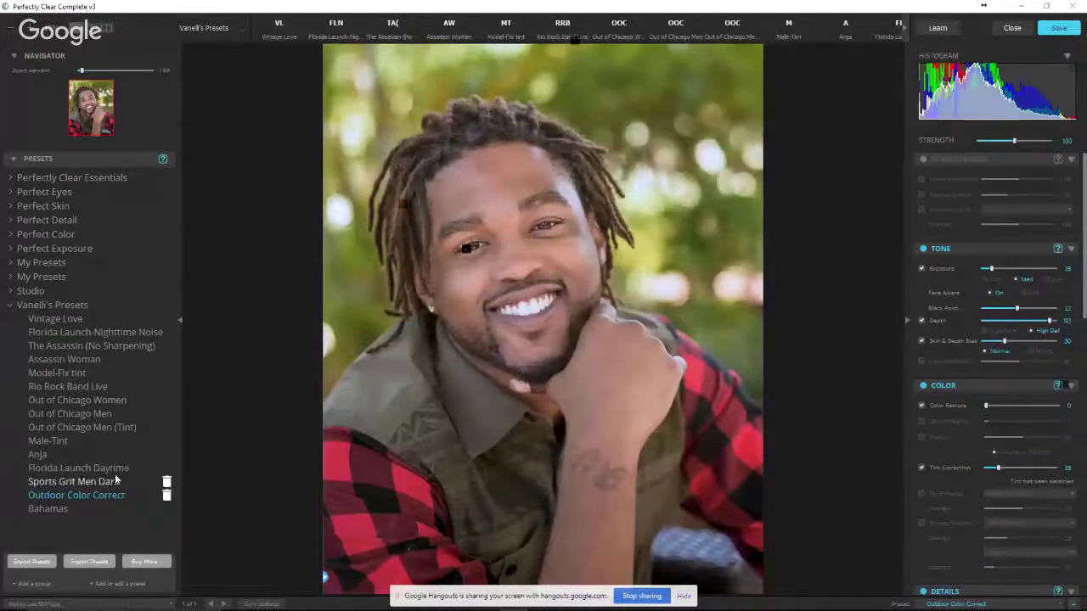
pyautogui.click(76, 471)
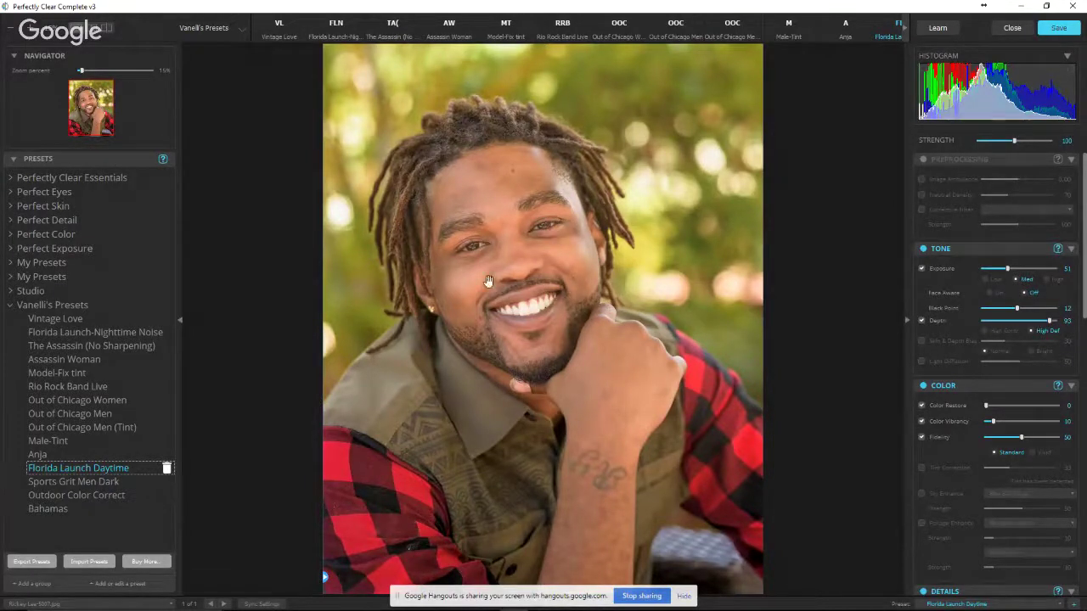
pyautogui.click(111, 501)
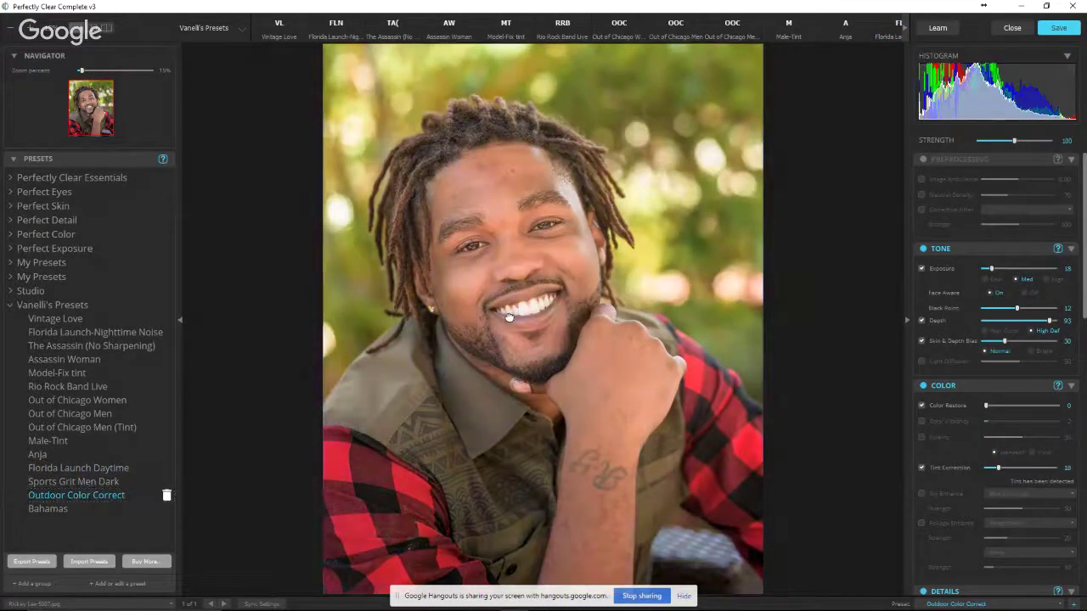
pyautogui.click(508, 317)
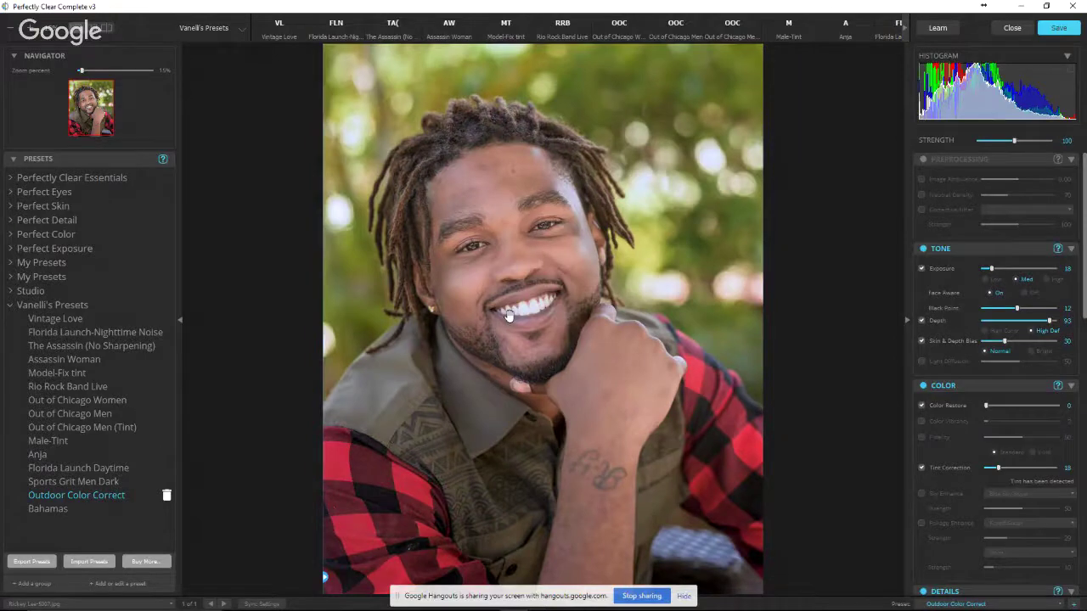
pyautogui.click(508, 316)
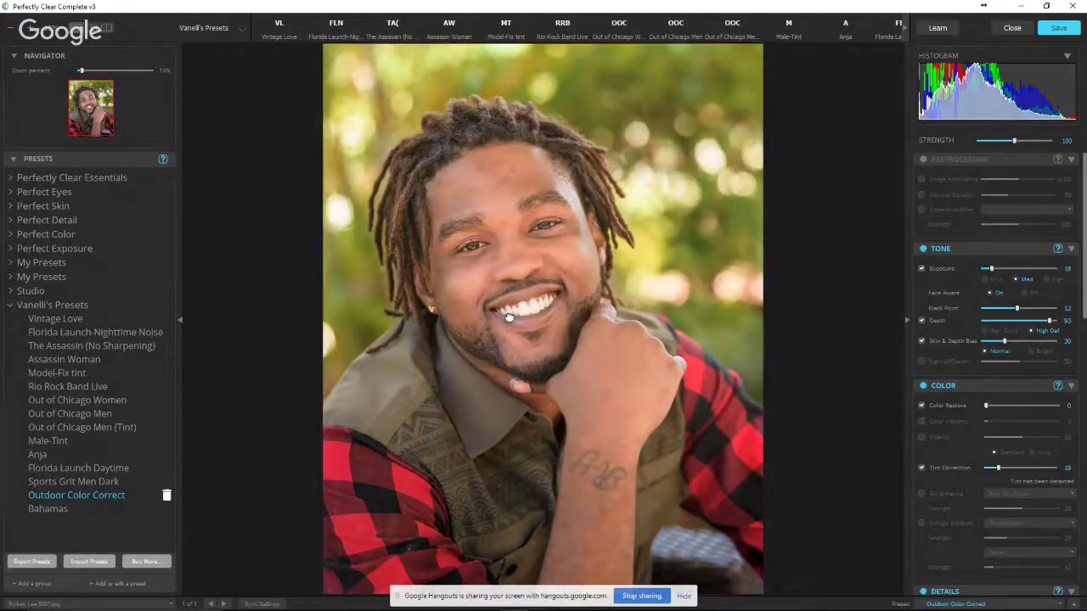
pyautogui.click(507, 317)
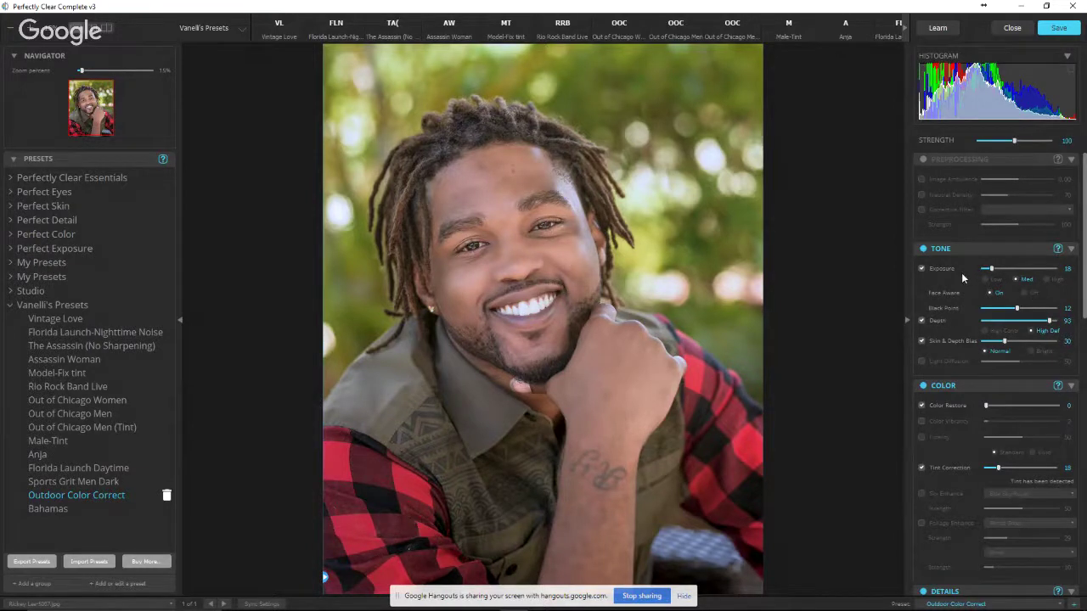
# From Perfectly Clear Essentials, try Intelligent Auto, Vivid, Beautify and Fix Dark, settling on Intelligent Auto
pyautogui.click(240, 34)
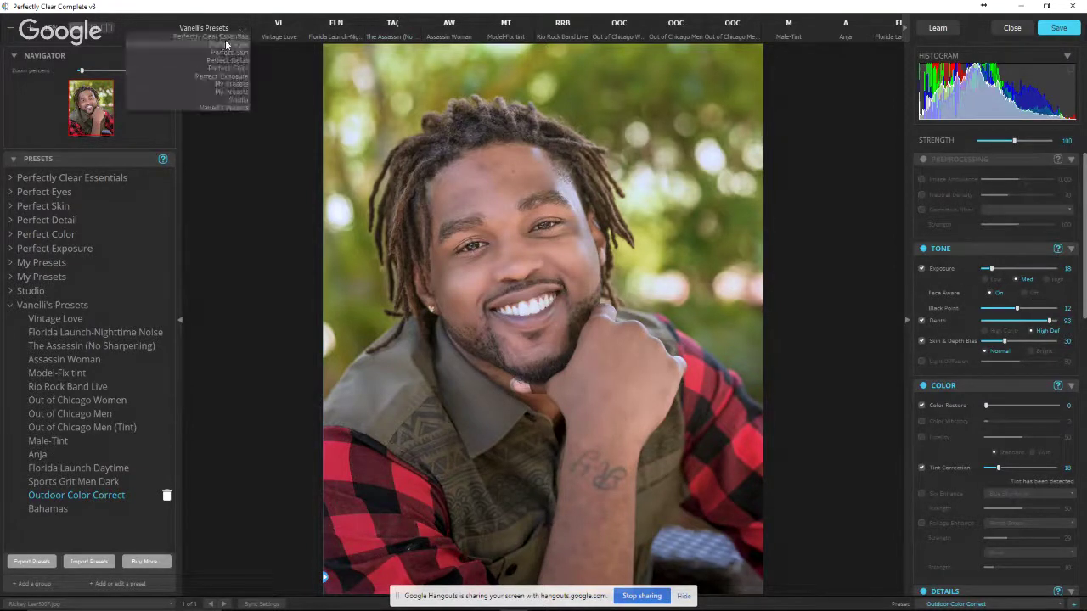
pyautogui.click(229, 39)
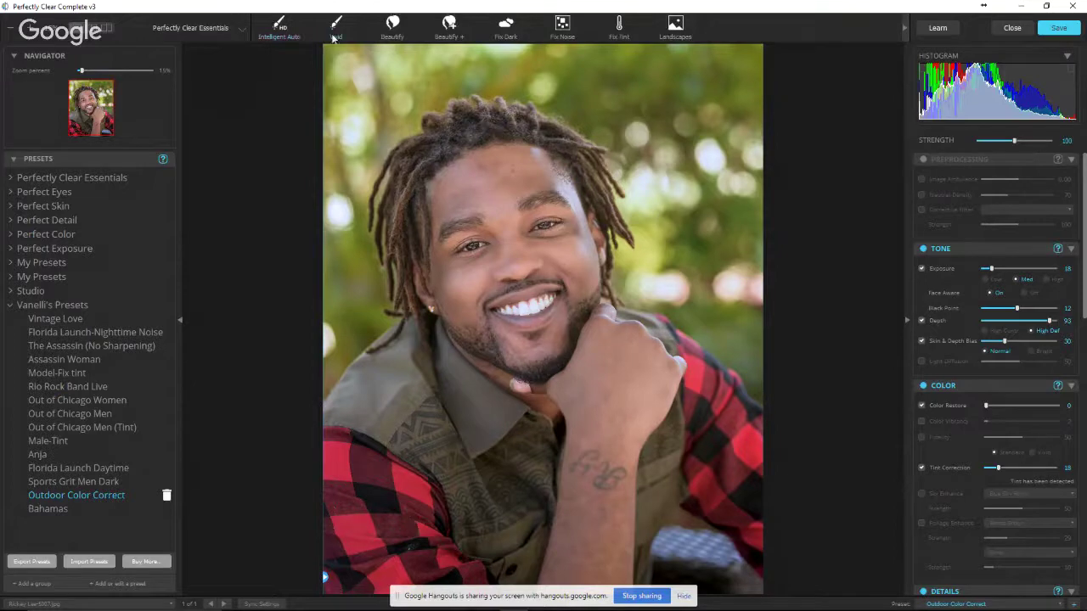
pyautogui.click(271, 37)
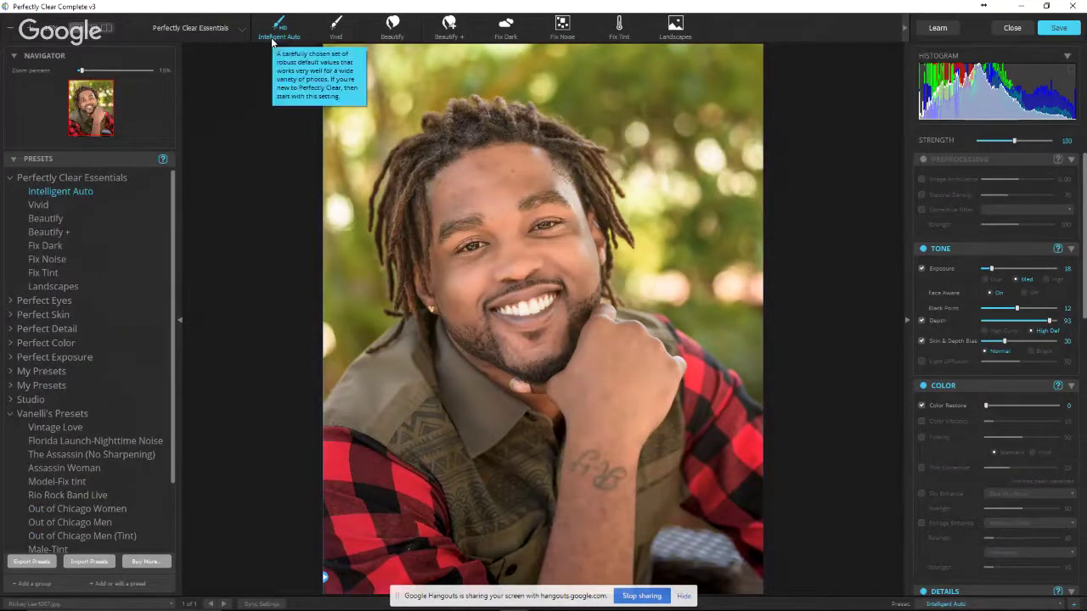
pyautogui.click(337, 32)
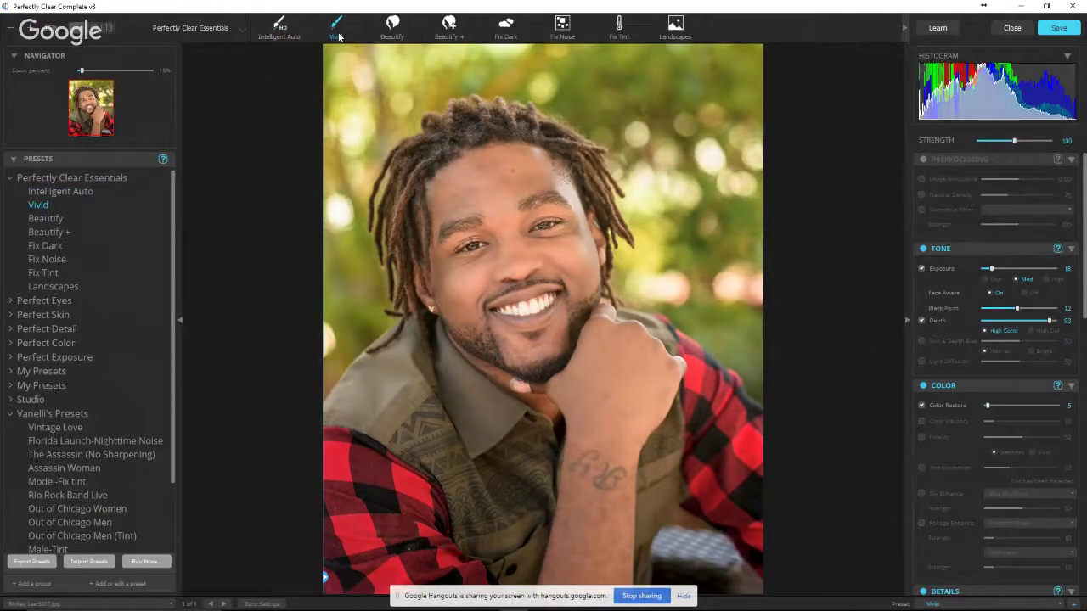
pyautogui.click(392, 26)
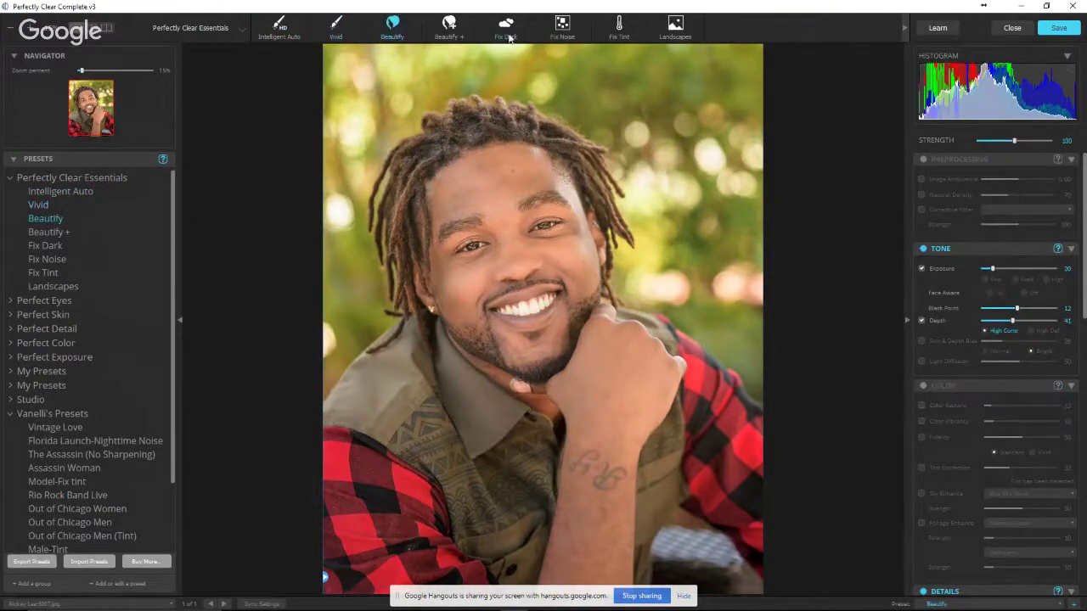
pyautogui.press('Down')
pyautogui.press('Down')
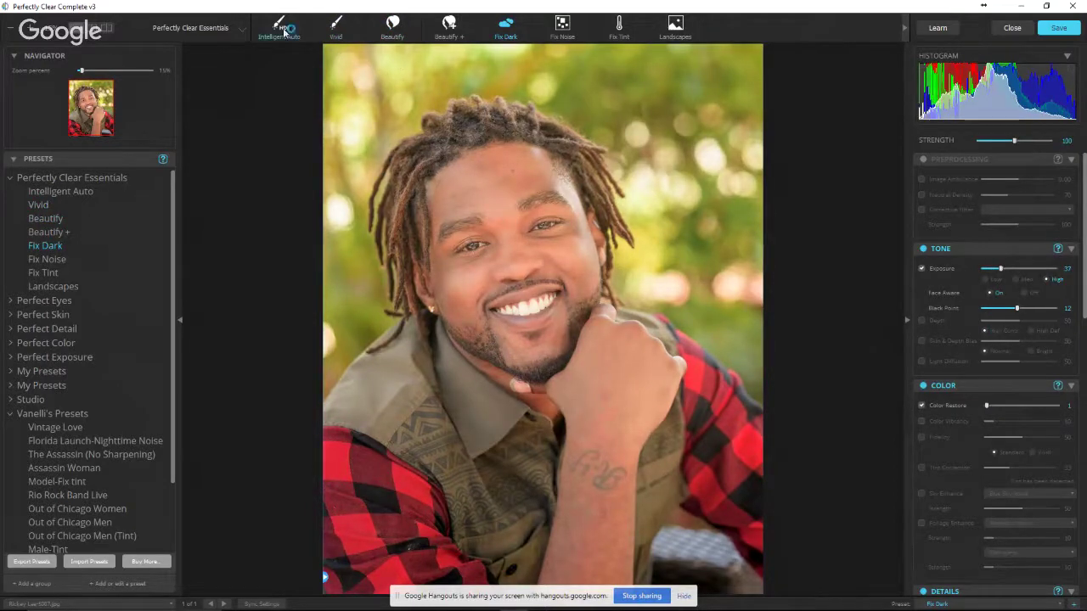
pyautogui.click(284, 30)
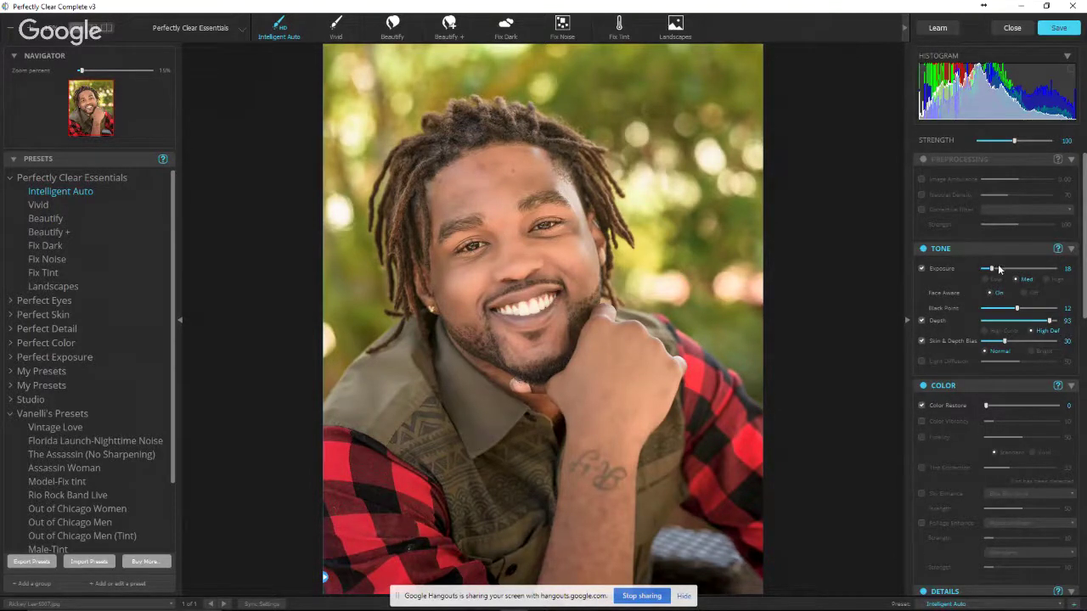
# Reapply Vanelli's Outdoor Color Correct preset, compare with the original, and save back to Lightroom
pyautogui.scroll(-1, 1010, 327)
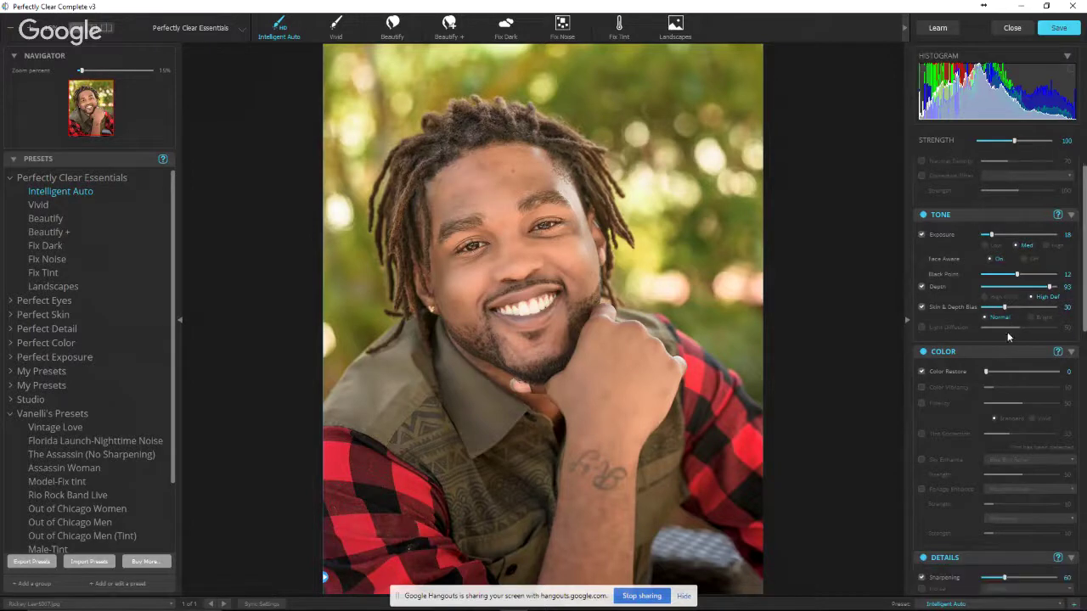
pyautogui.scroll(-2, 158, 495)
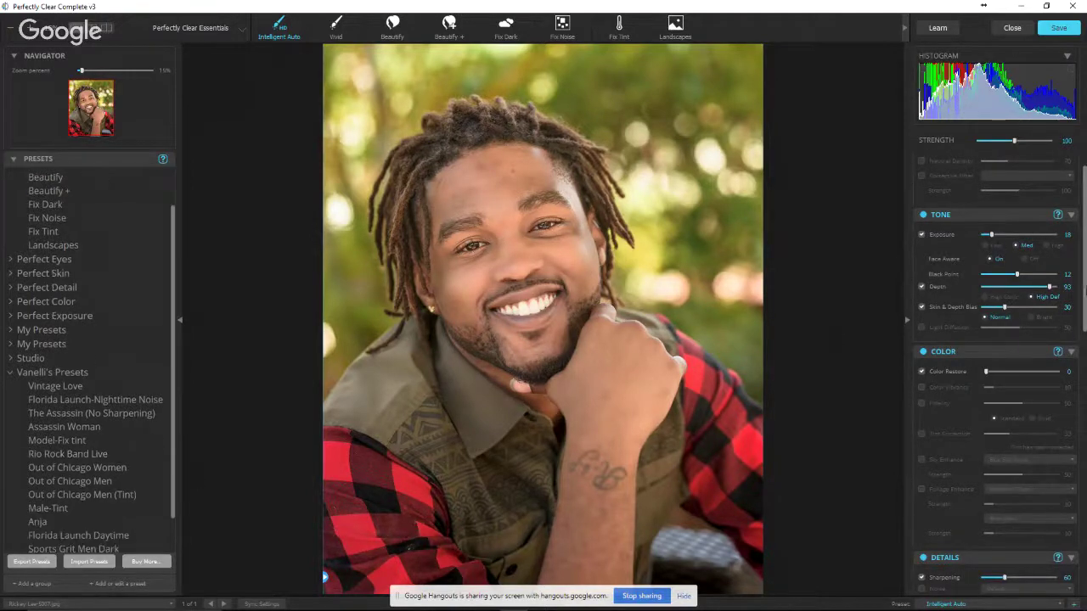
pyautogui.scroll(-3, 1037, 319)
pyautogui.scroll(-2, 1036, 319)
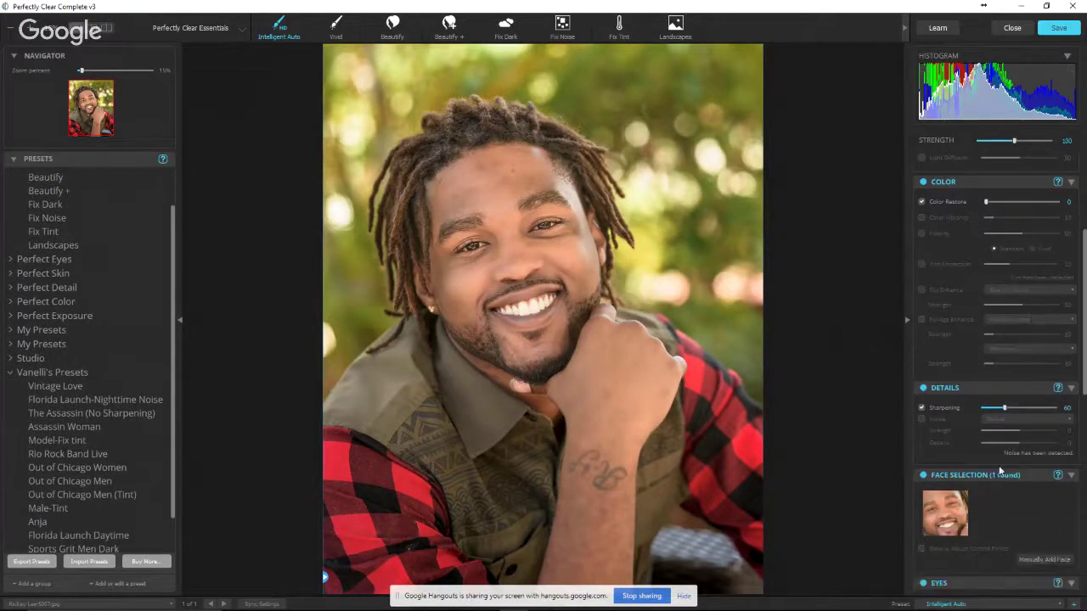
pyautogui.scroll(-2, 119, 510)
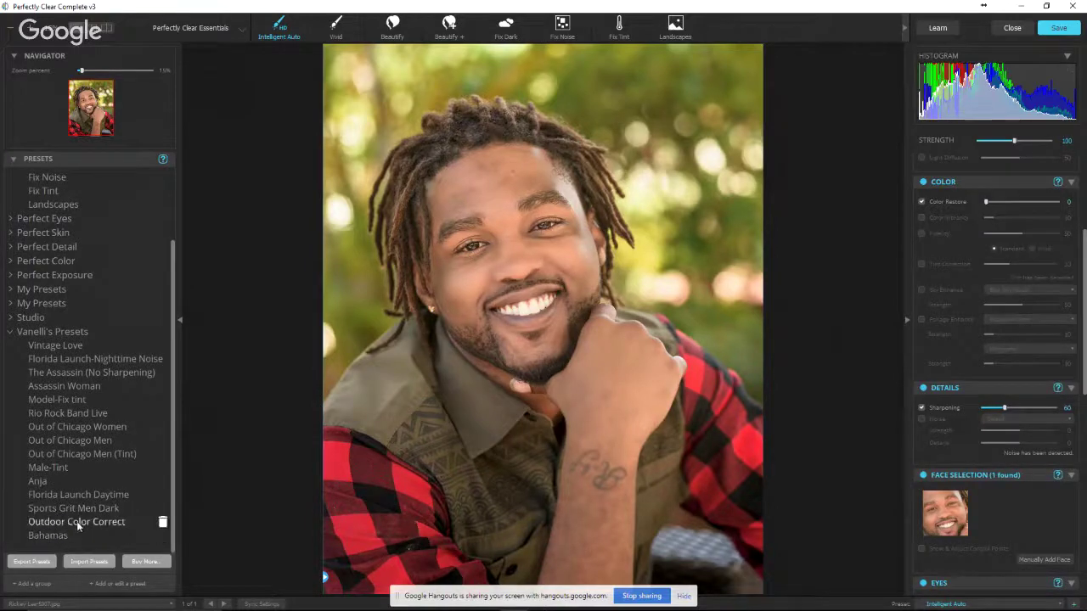
pyautogui.click(77, 520)
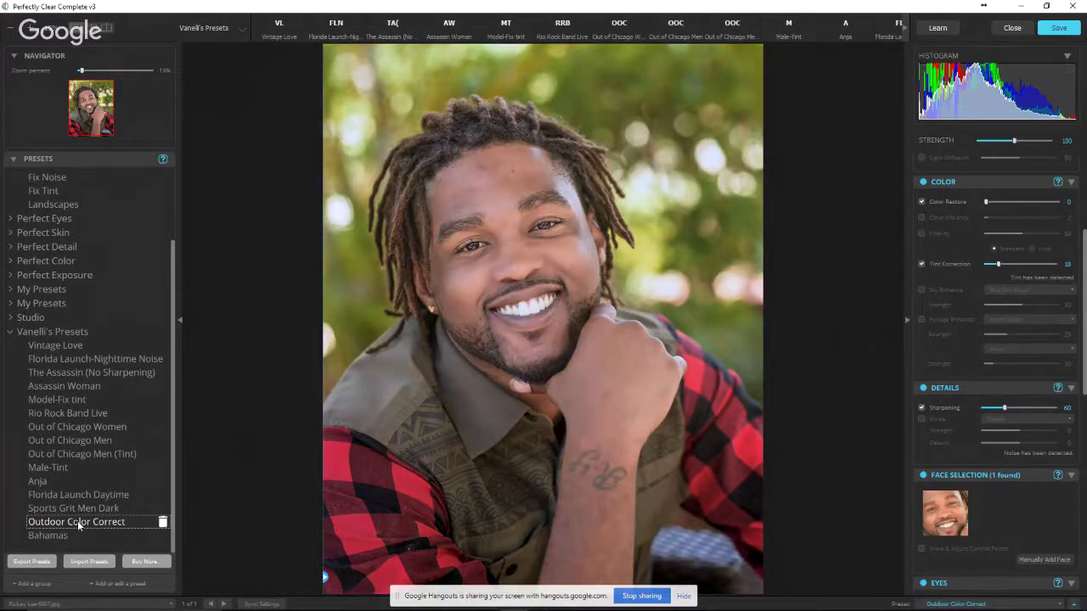
pyautogui.click(537, 208)
pyautogui.click(1059, 30)
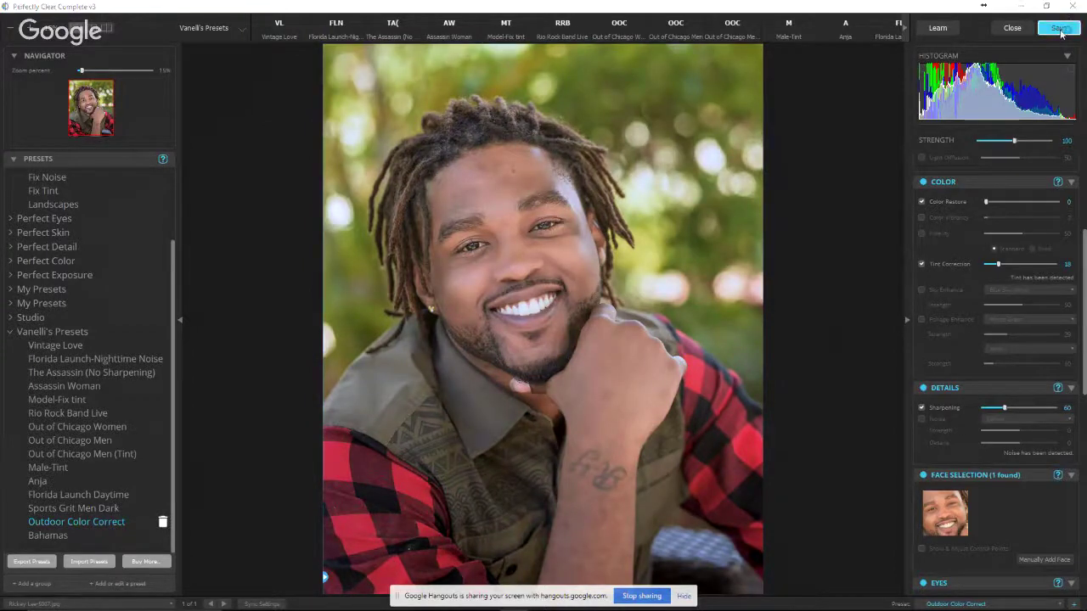
pyautogui.click(558, 243)
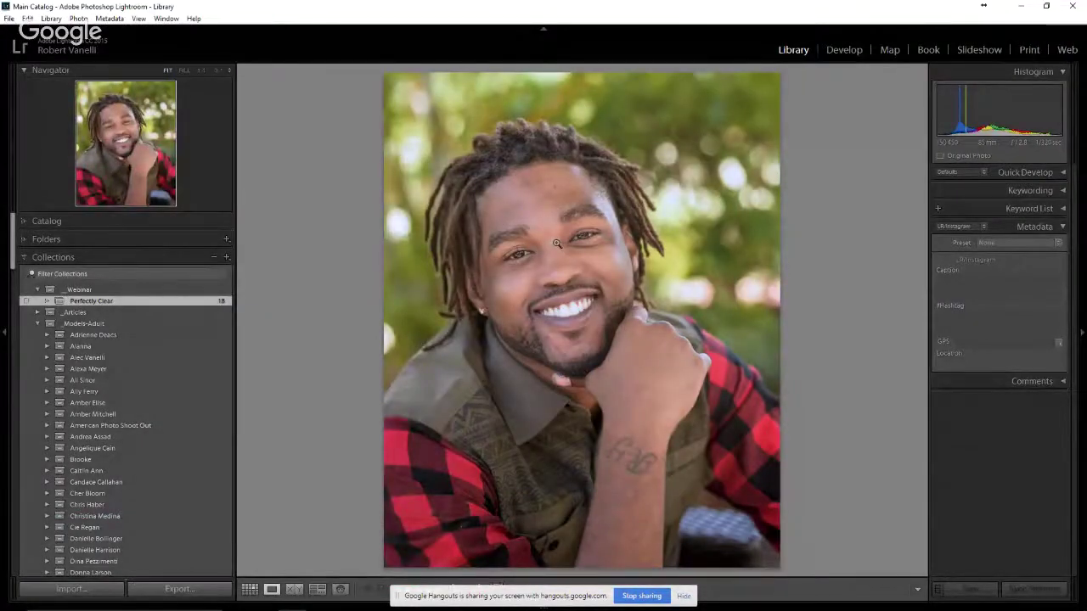
# Zoom in on the man's face, zoom back out, and switch to Grid view
pyautogui.click(556, 244)
pyautogui.click(556, 244)
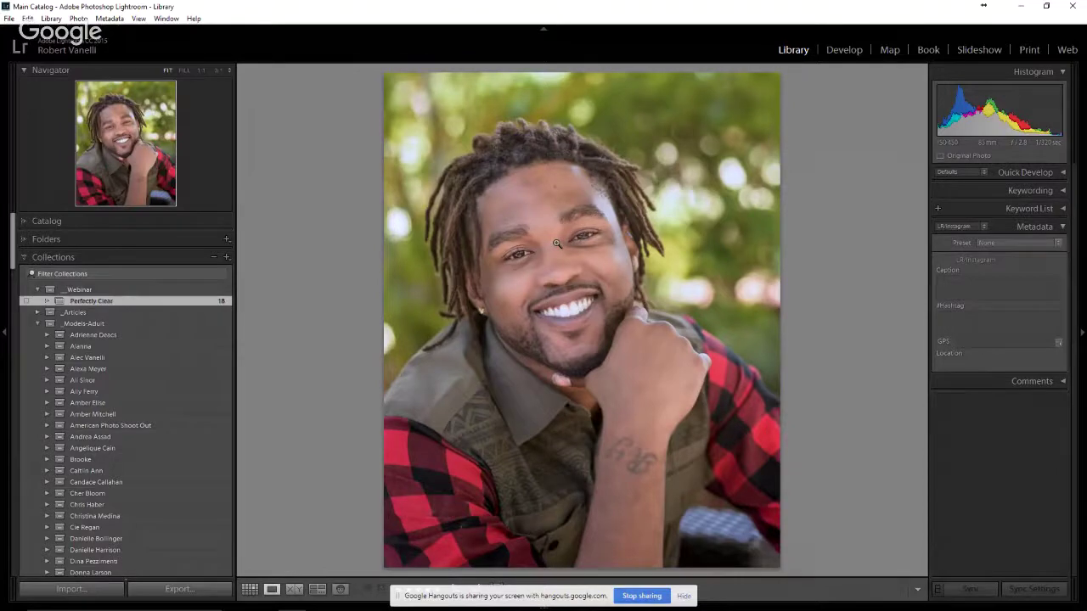
pyautogui.press('g')
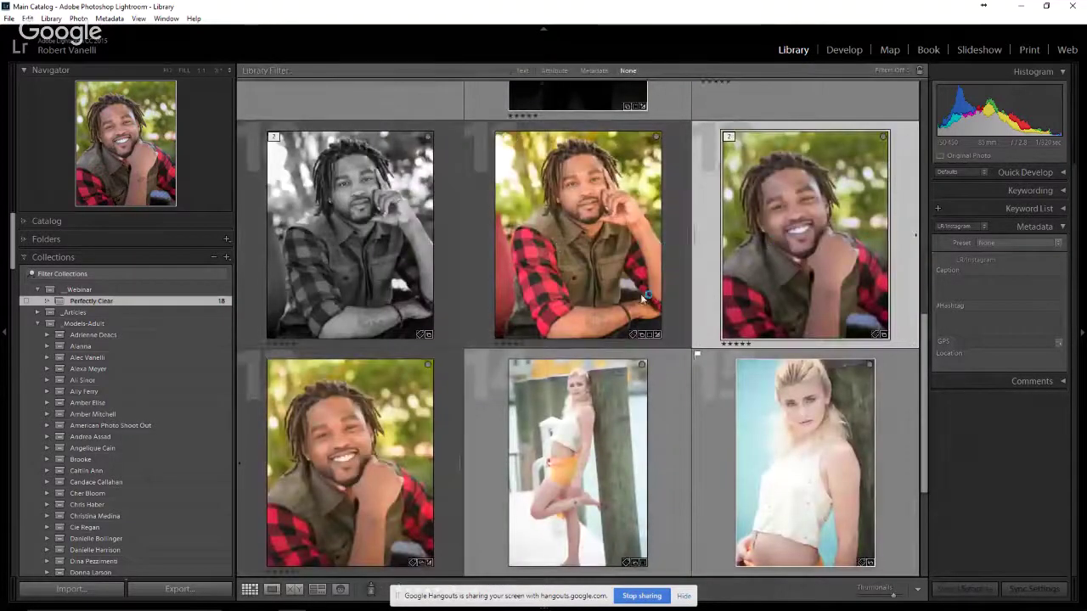
# Open the smiling close-up large, browse three more shots of the man, then return to Grid
pyautogui.doubleClick(394, 451)
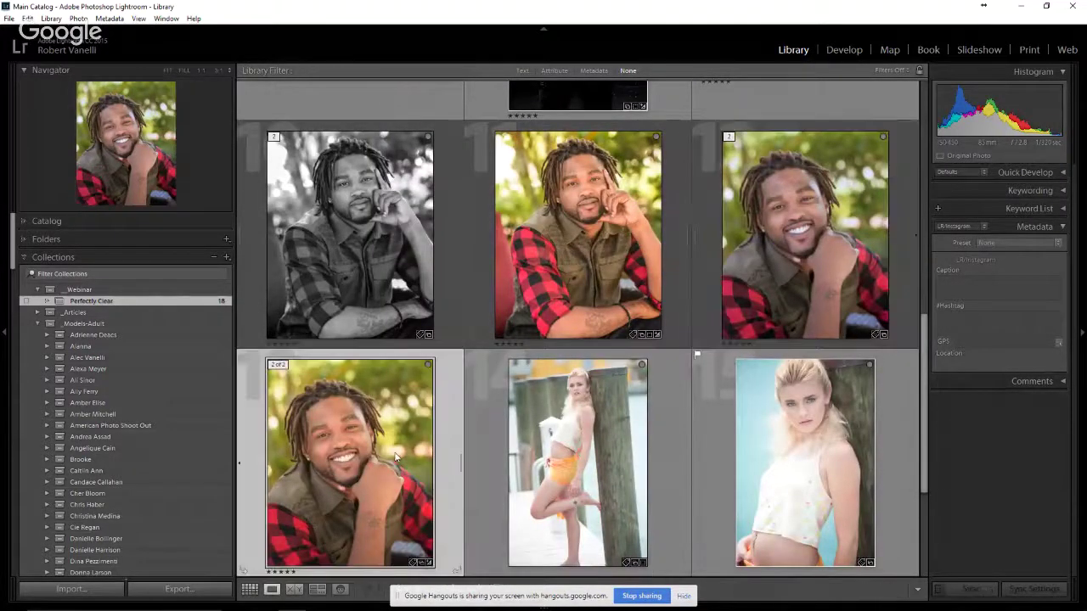
pyautogui.press('Right')
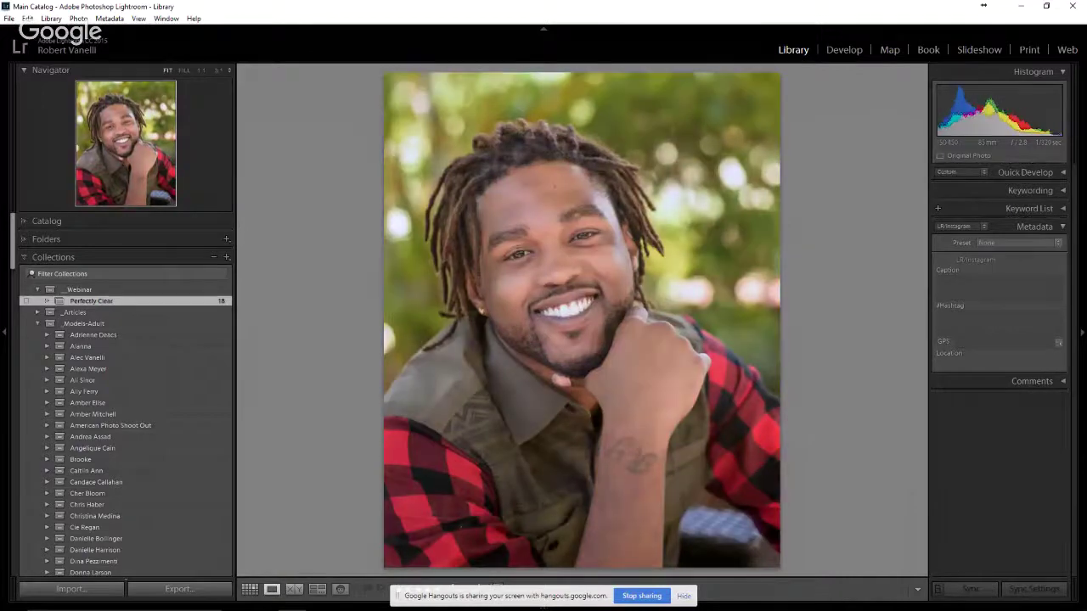
pyautogui.press('Right')
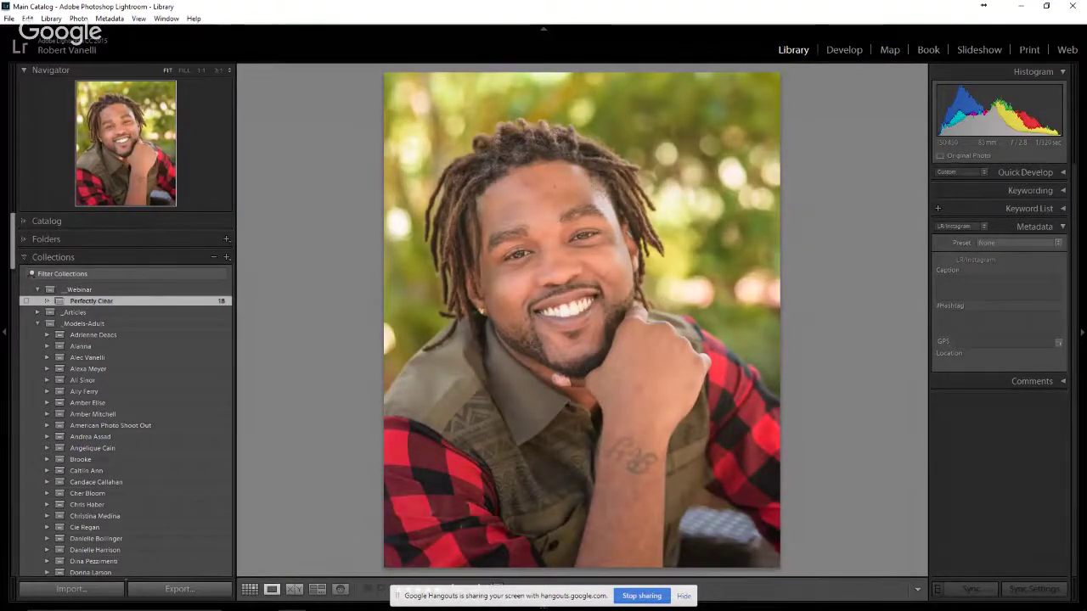
pyautogui.press('Right')
pyautogui.press('g')
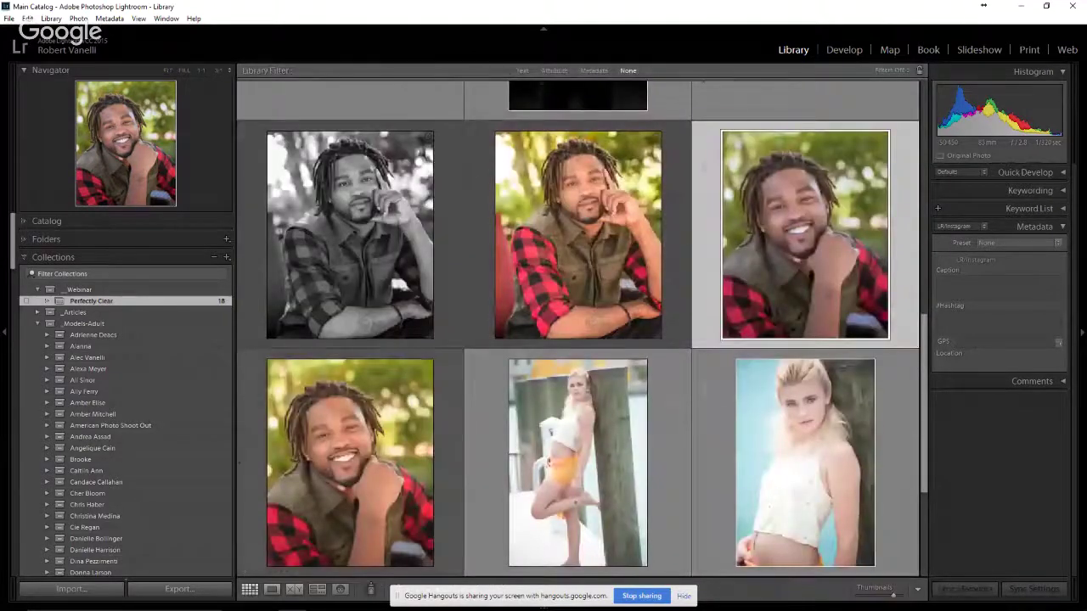
# Open the black-and-white seated portrait in Loupe, then step to its colour version
pyautogui.click(584, 241)
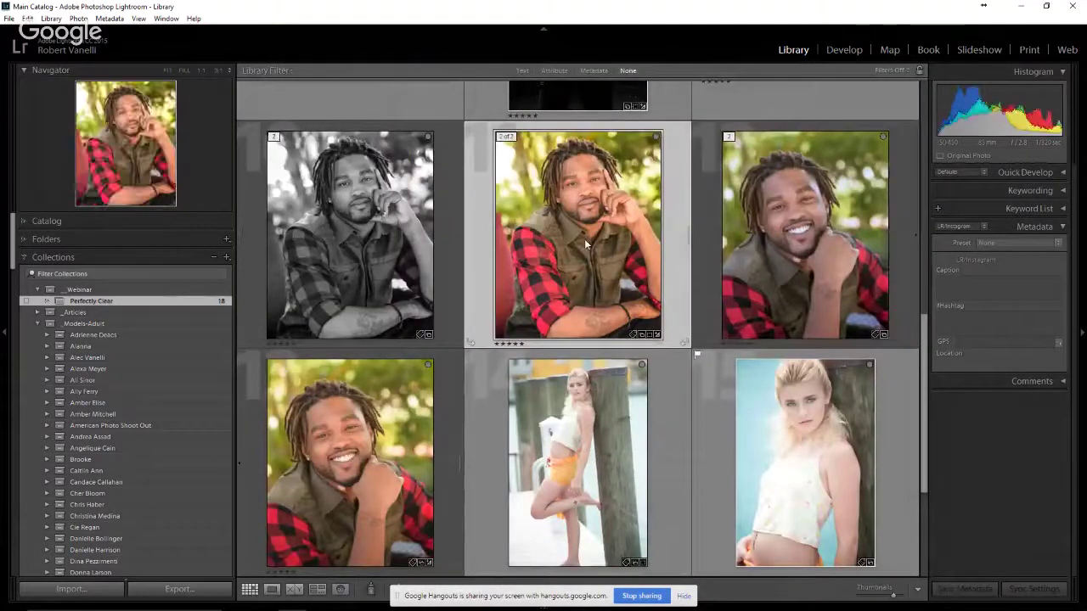
pyautogui.click(379, 229)
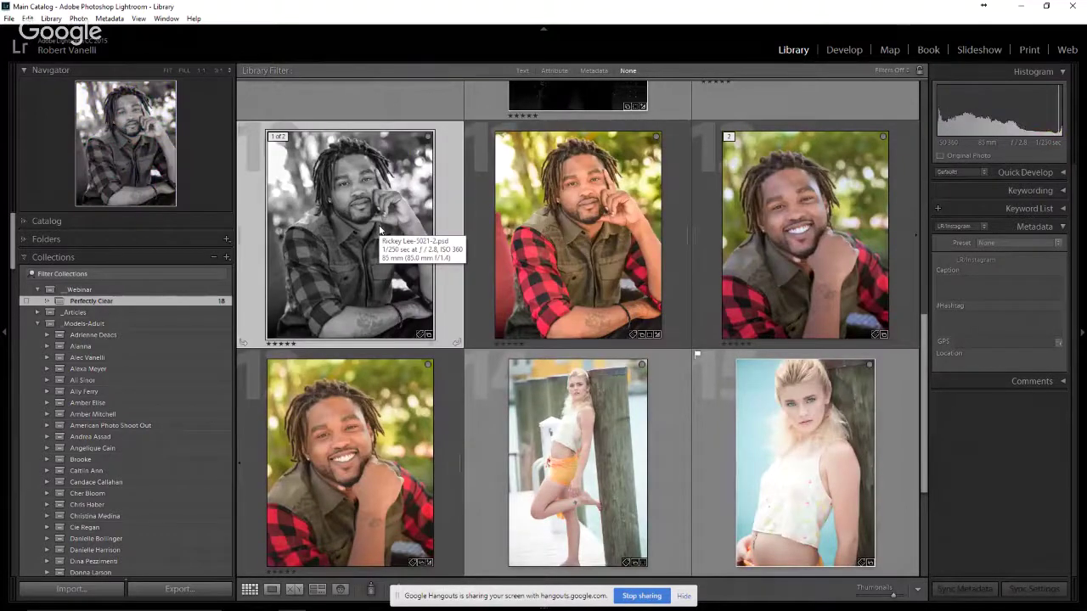
pyautogui.doubleClick(379, 229)
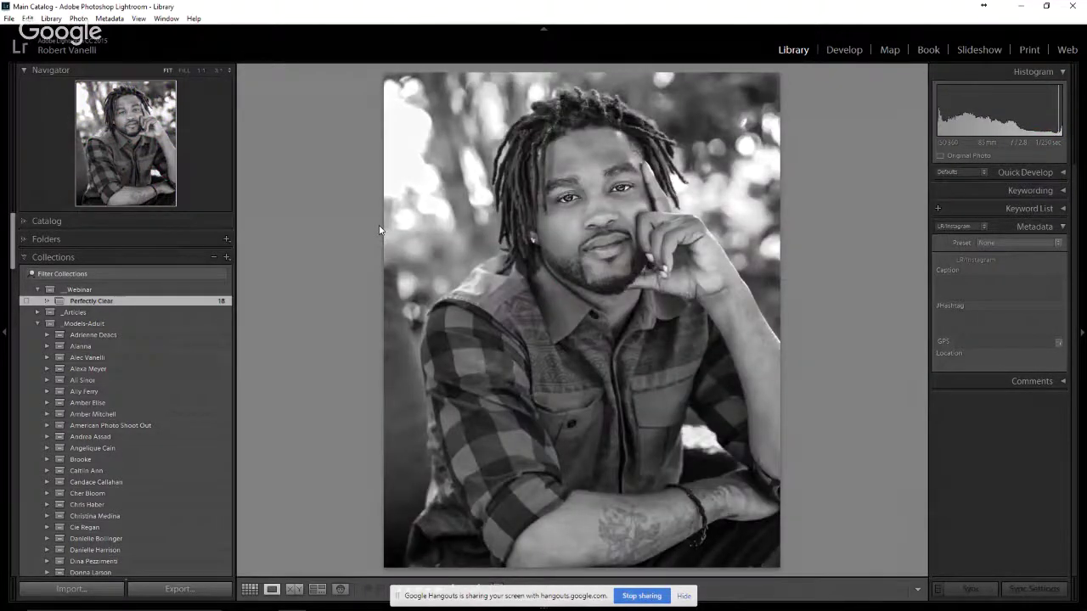
pyautogui.press('Right')
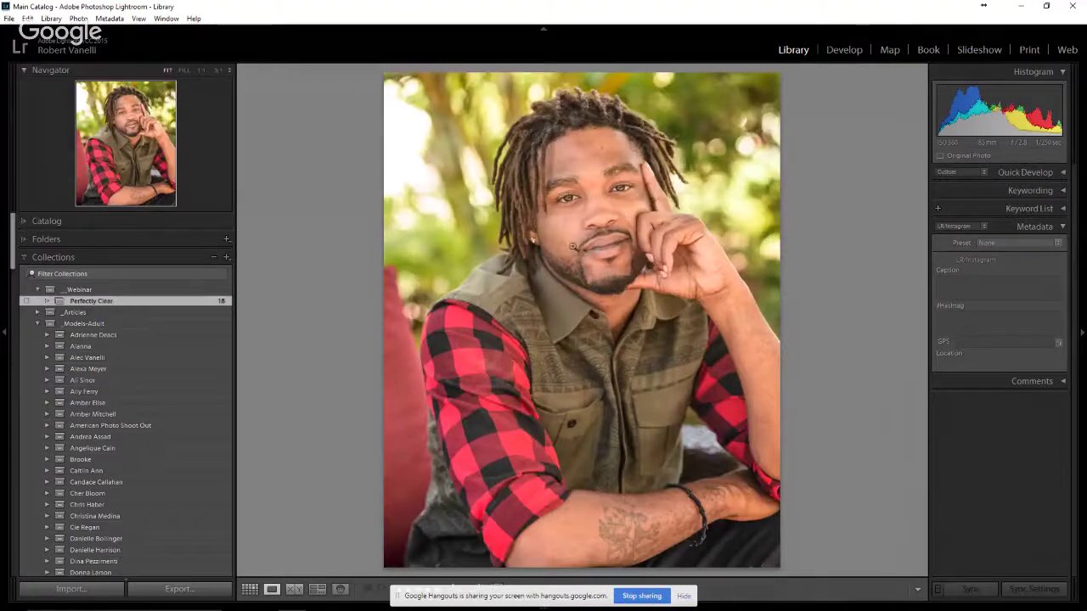
# Send the head-on-hand colour portrait to Photoshop CC 2017 and launch Perfectly Clear on it
pyautogui.rightClick(572, 246)
pyautogui.moveTo(604, 327)
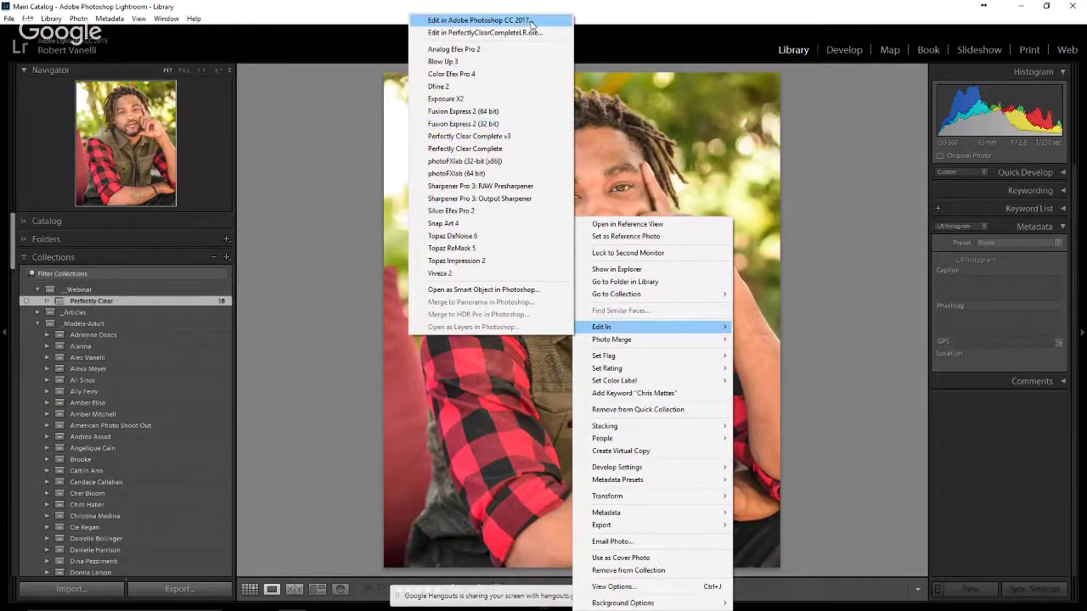
pyautogui.click(530, 23)
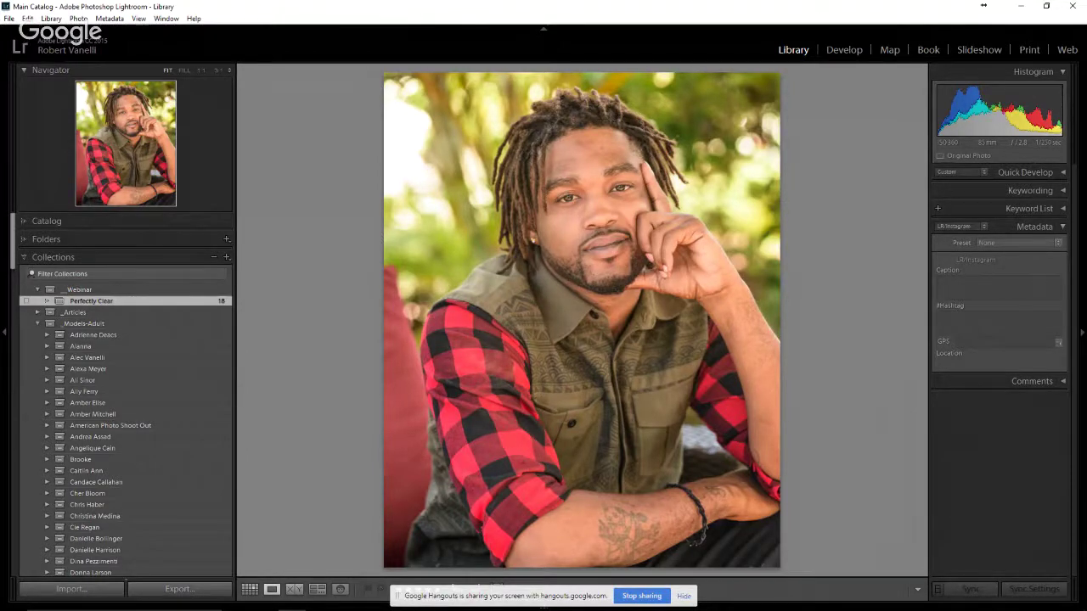
pyautogui.click(291, 604)
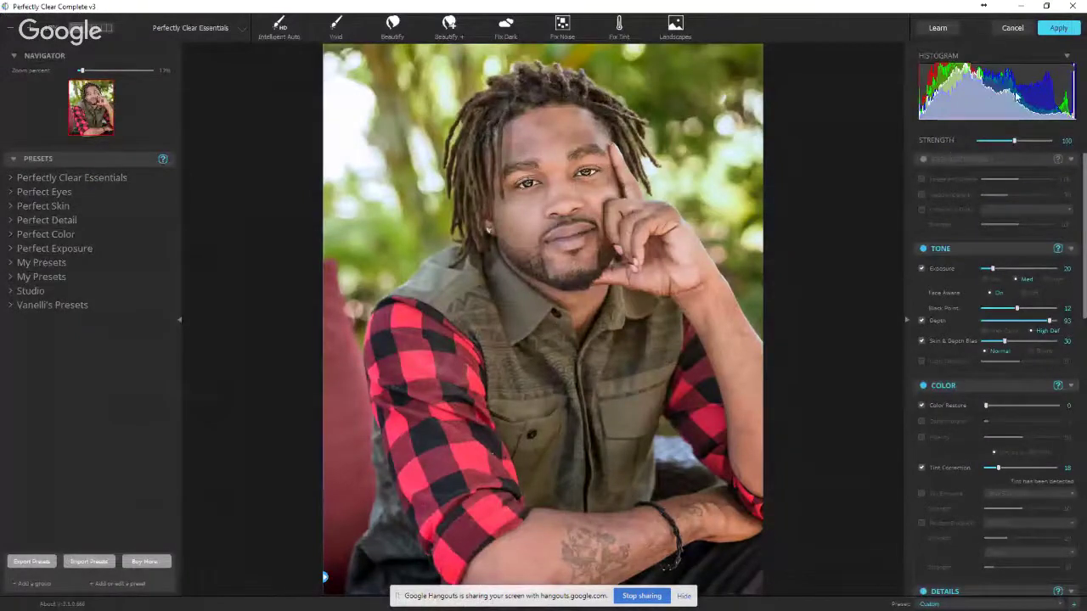
# Cancel the Perfectly Clear window without applying any correction
pyautogui.click(1011, 28)
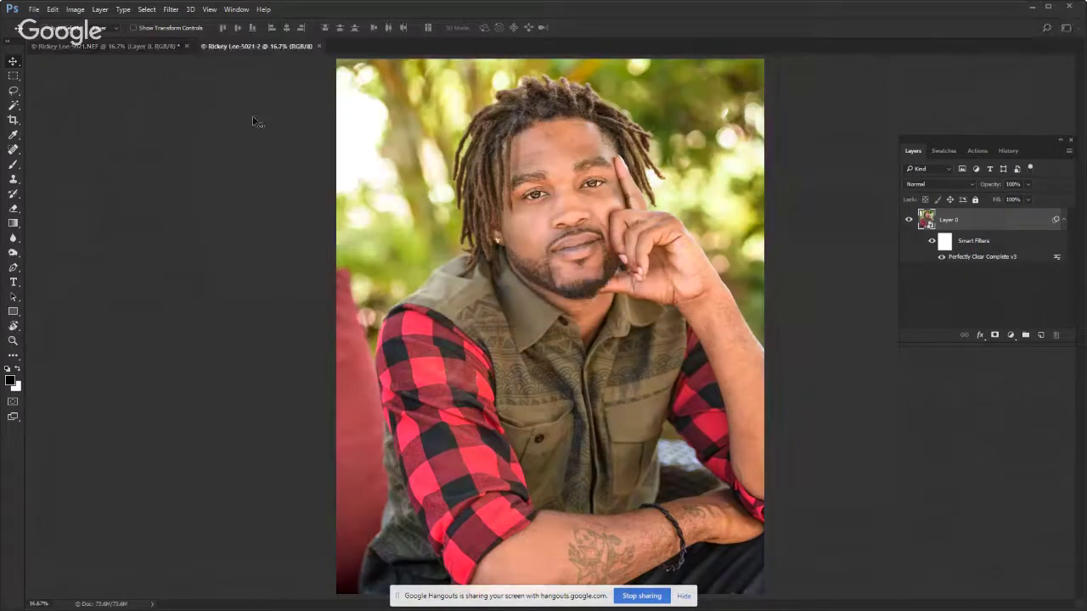
# Close the second portrait copy without saving and revert the image to its opened state in History
pyautogui.click(319, 47)
pyautogui.click(542, 235)
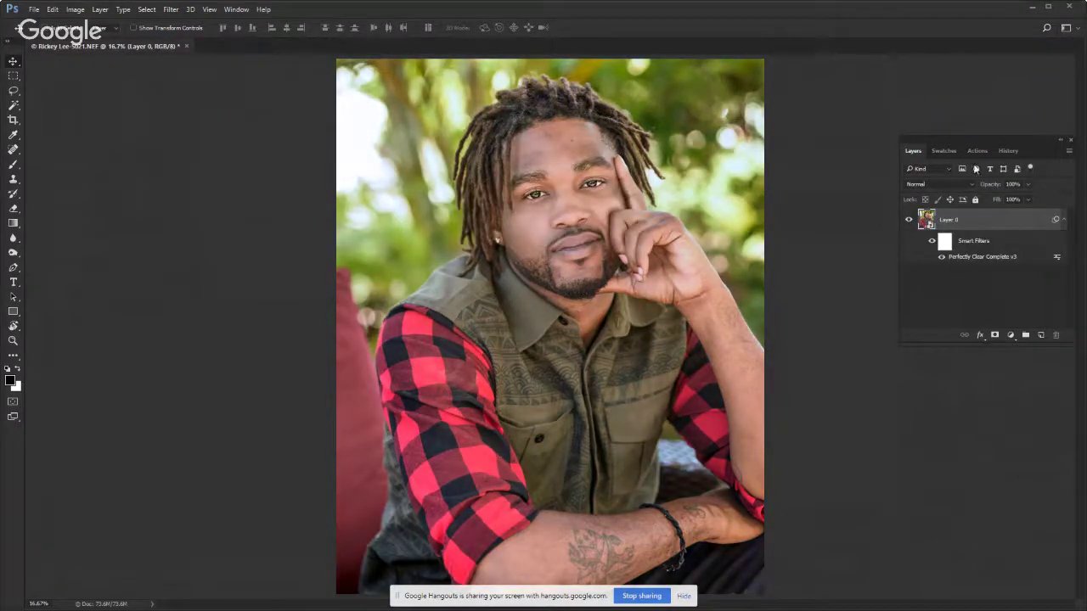
pyautogui.click(1007, 151)
pyautogui.click(963, 172)
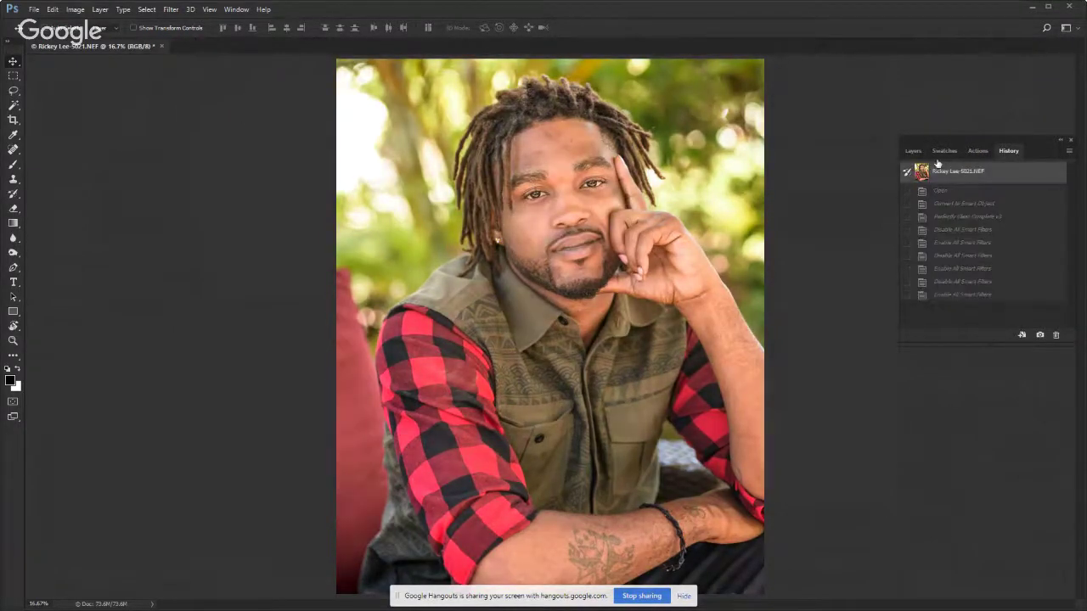
pyautogui.click(912, 150)
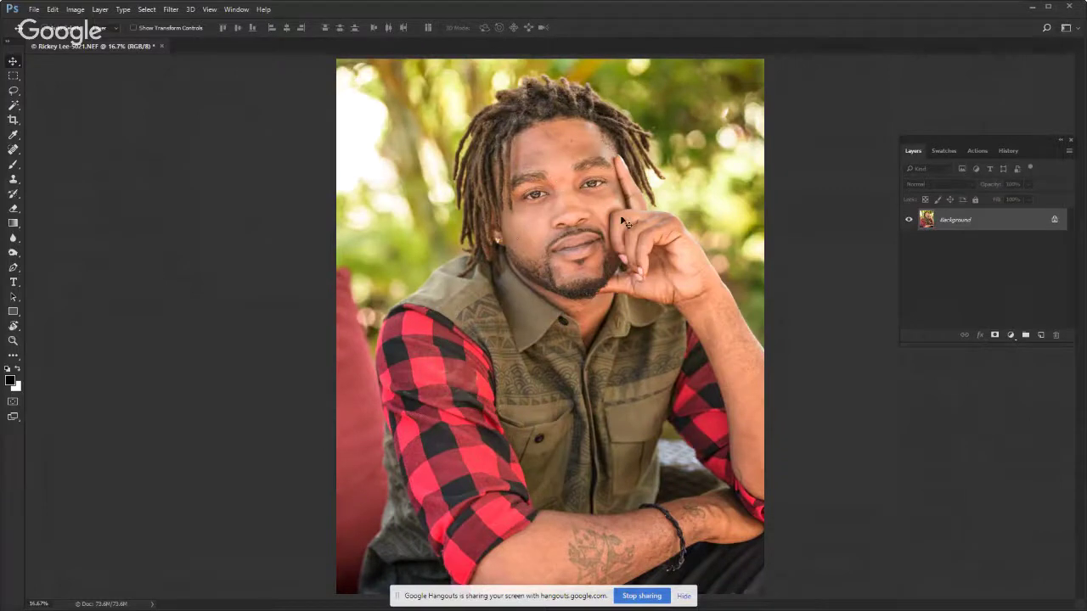
# Turn on the dialog toggle for the Softer B&W action and play it on the portrait
pyautogui.click(980, 152)
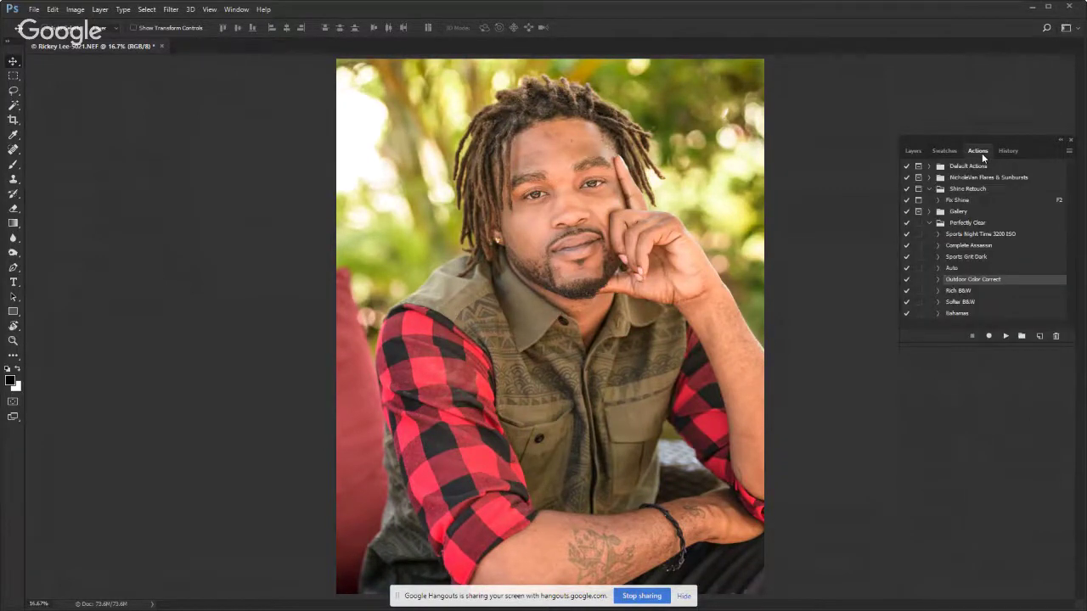
pyautogui.click(971, 304)
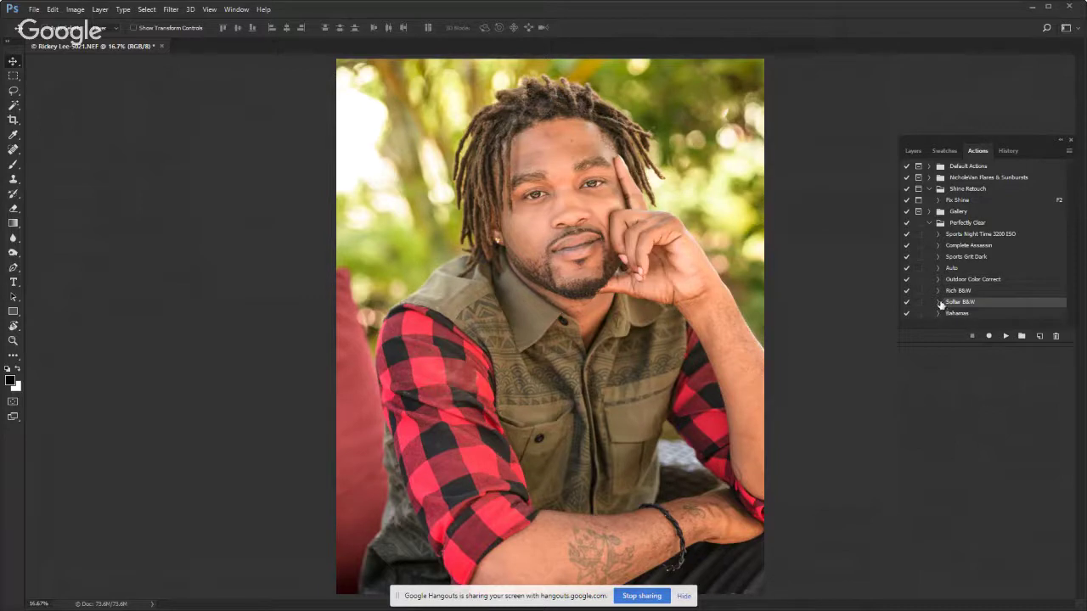
pyautogui.click(937, 302)
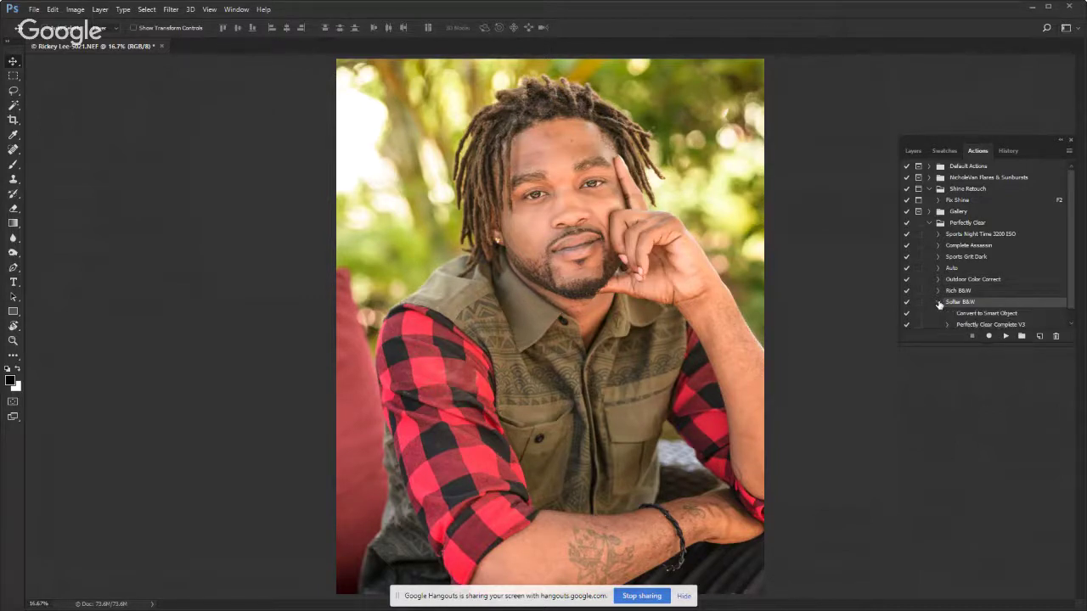
pyautogui.scroll(-1, 938, 303)
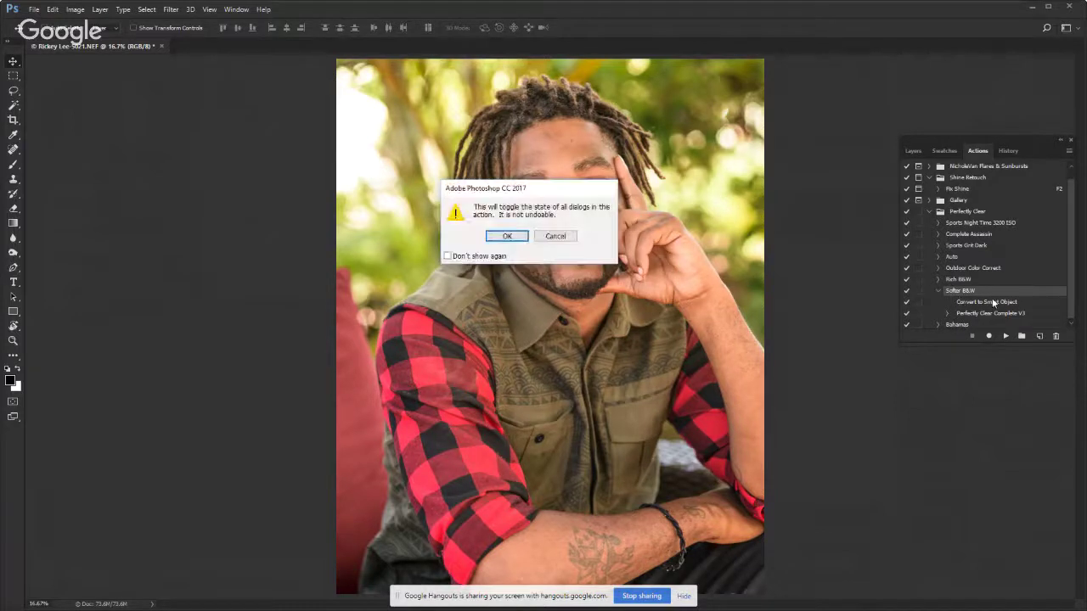
pyautogui.click(503, 236)
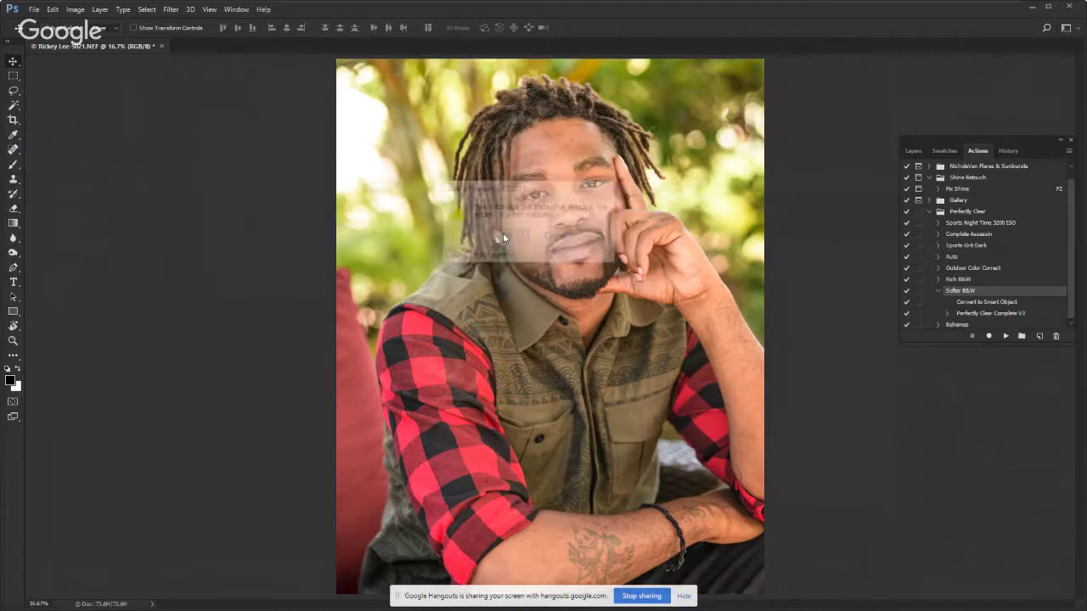
pyautogui.click(1006, 335)
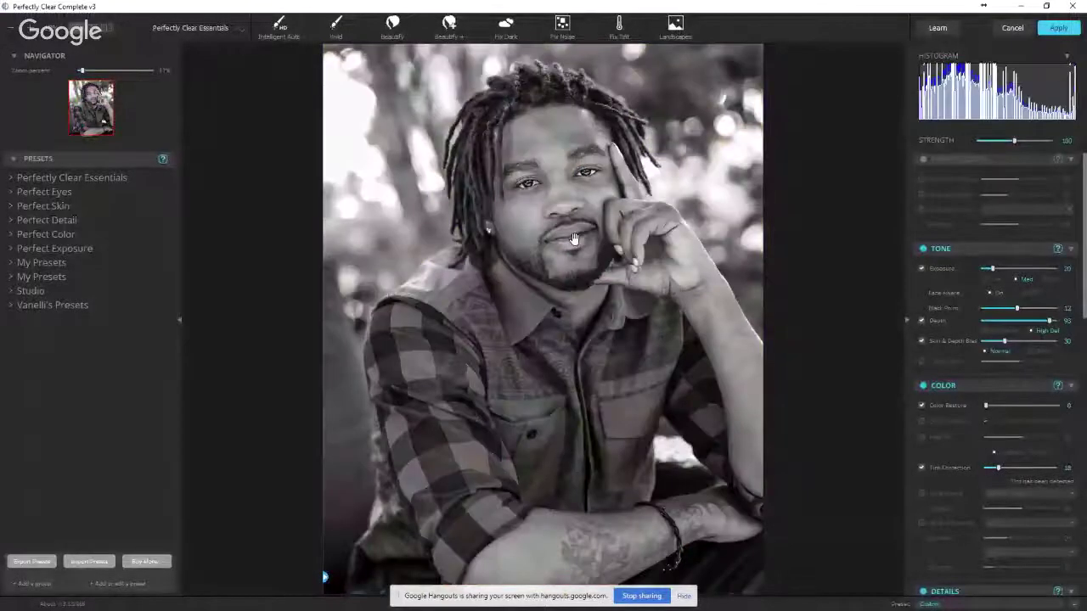
# Turn off Looks and try Vanelli's Presets Outdoor Color Correct and Vintage Love
pyautogui.scroll(-5, 964, 507)
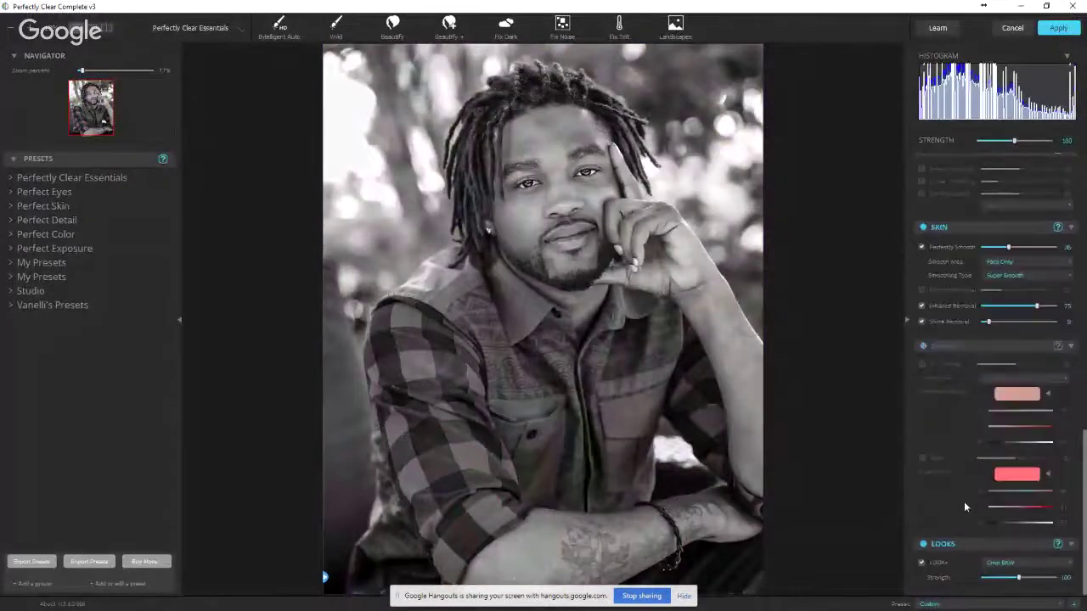
pyautogui.click(921, 562)
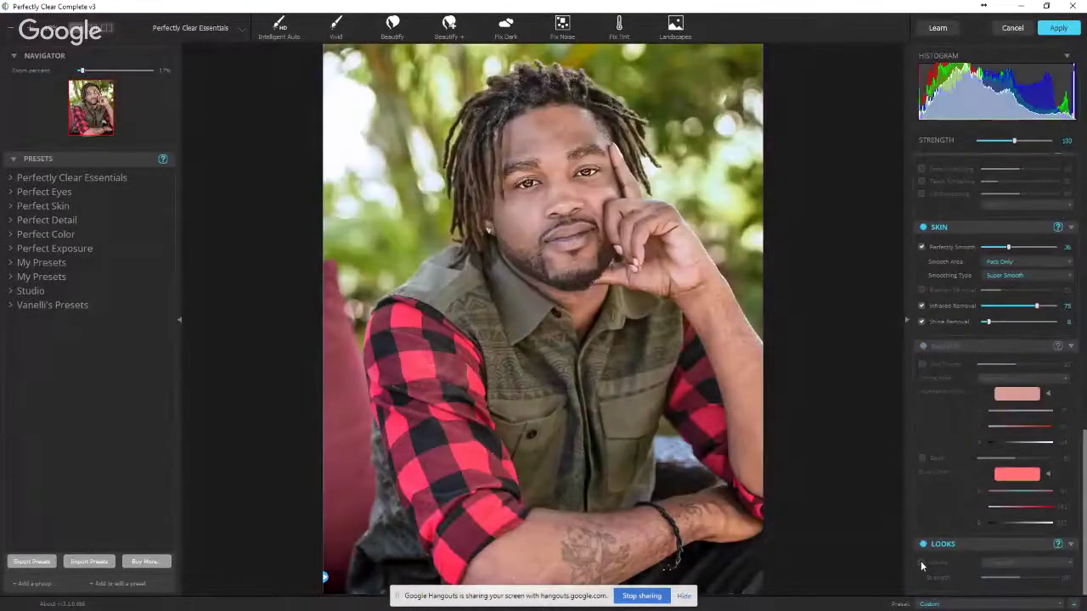
pyautogui.click(9, 307)
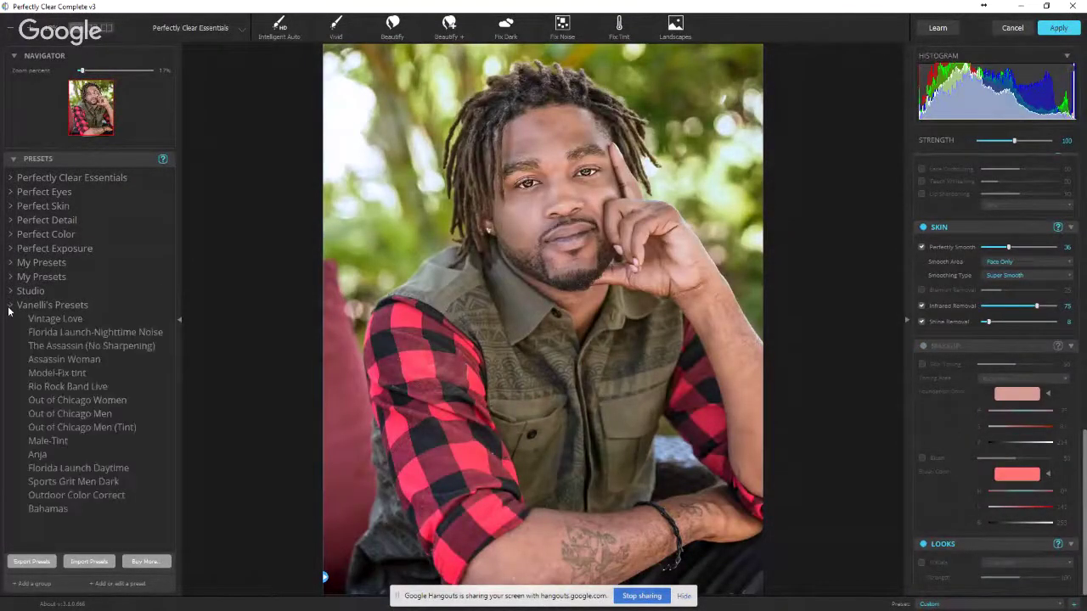
pyautogui.click(65, 496)
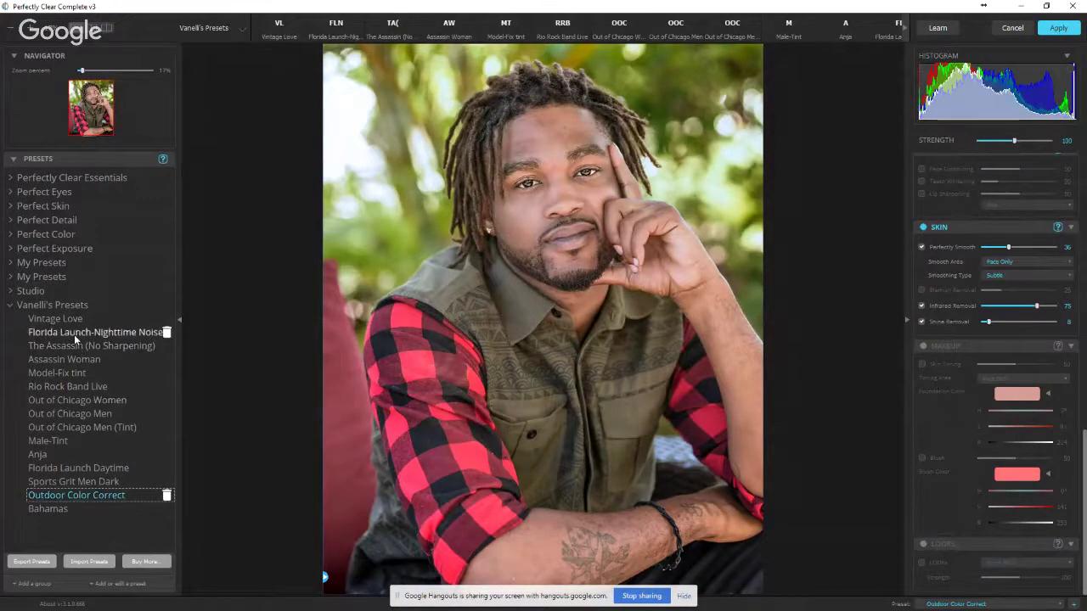
pyautogui.click(59, 318)
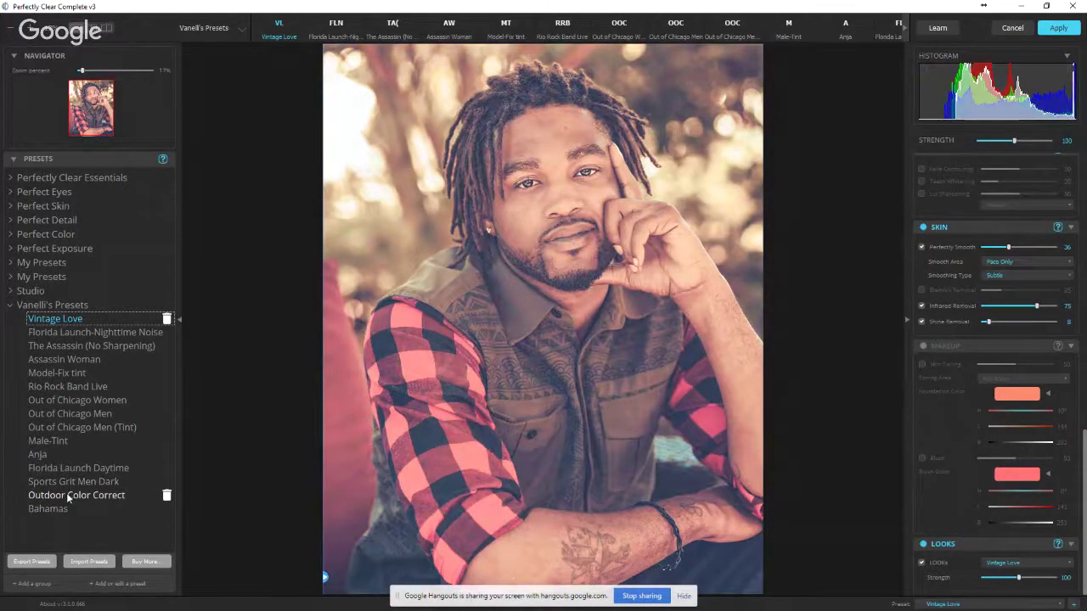
pyautogui.click(67, 495)
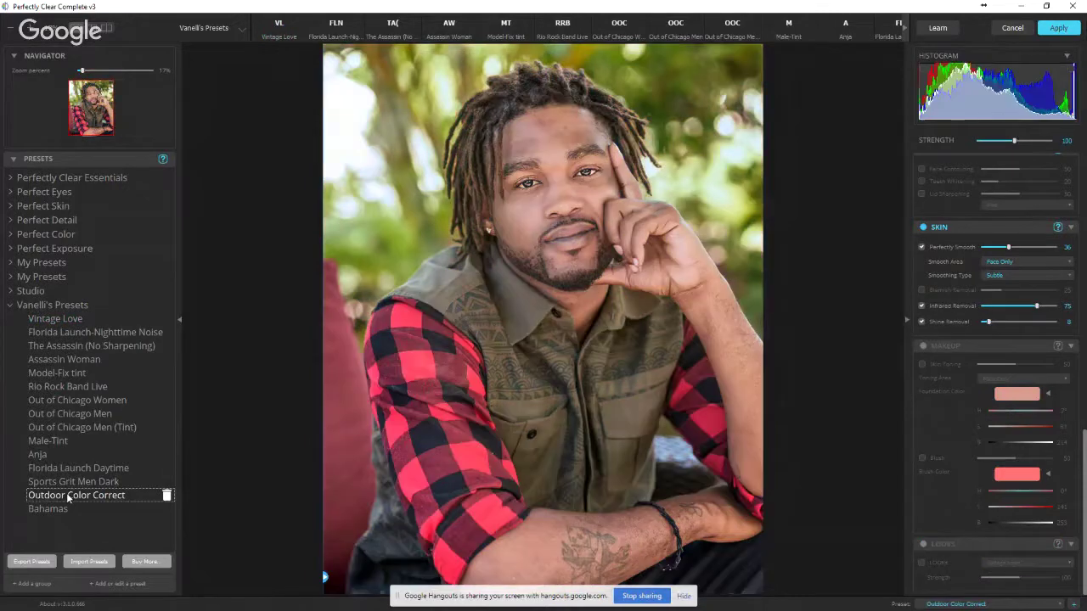
# Re-enable Looks with Crisp B&W, compare against the original, and apply the correction
pyautogui.click(921, 563)
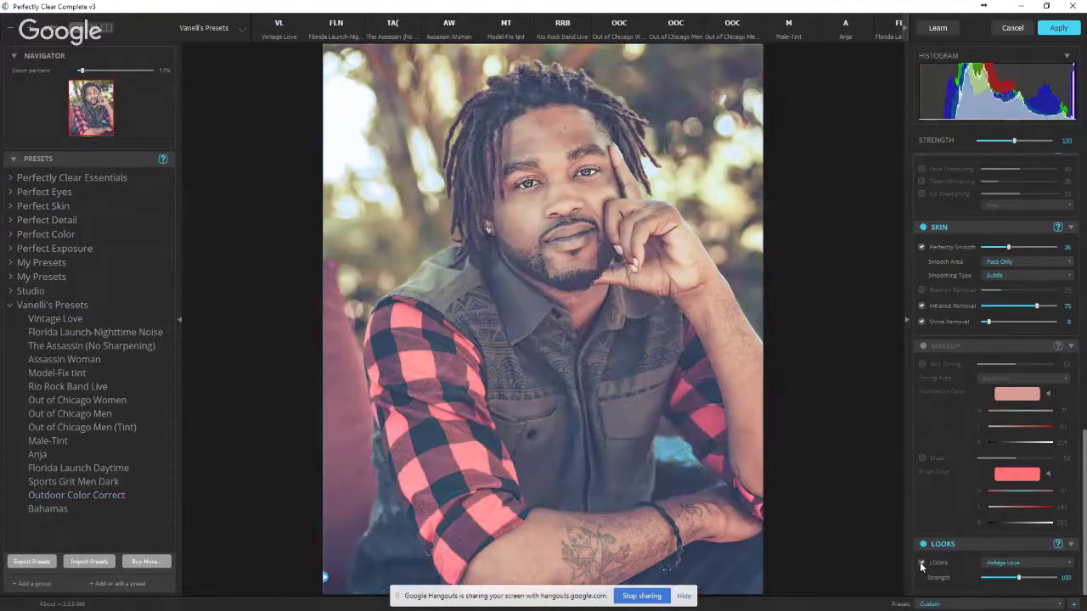
pyautogui.click(1067, 566)
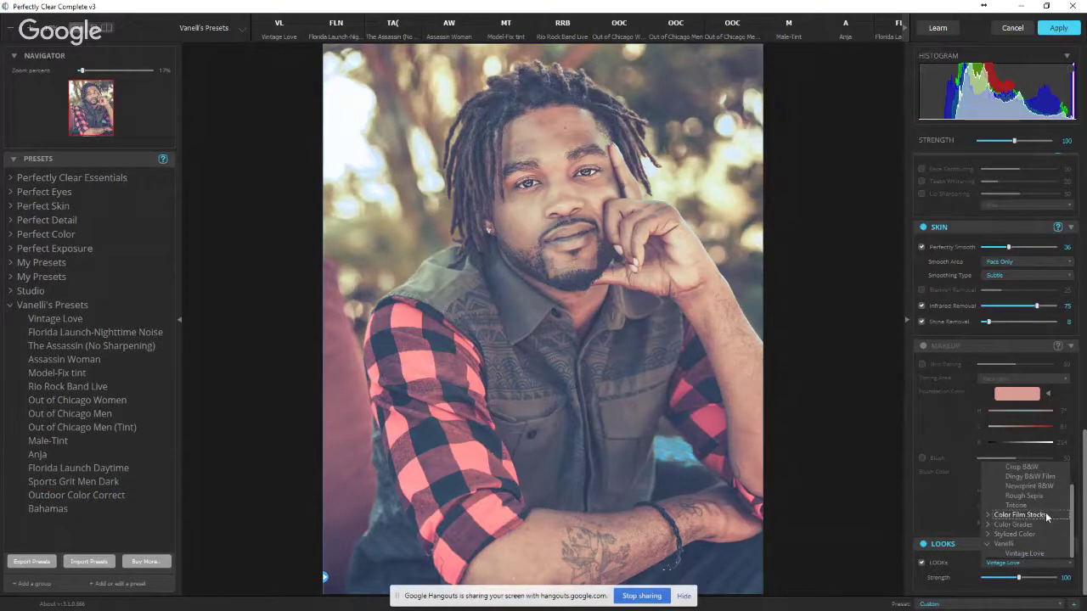
pyautogui.click(1023, 467)
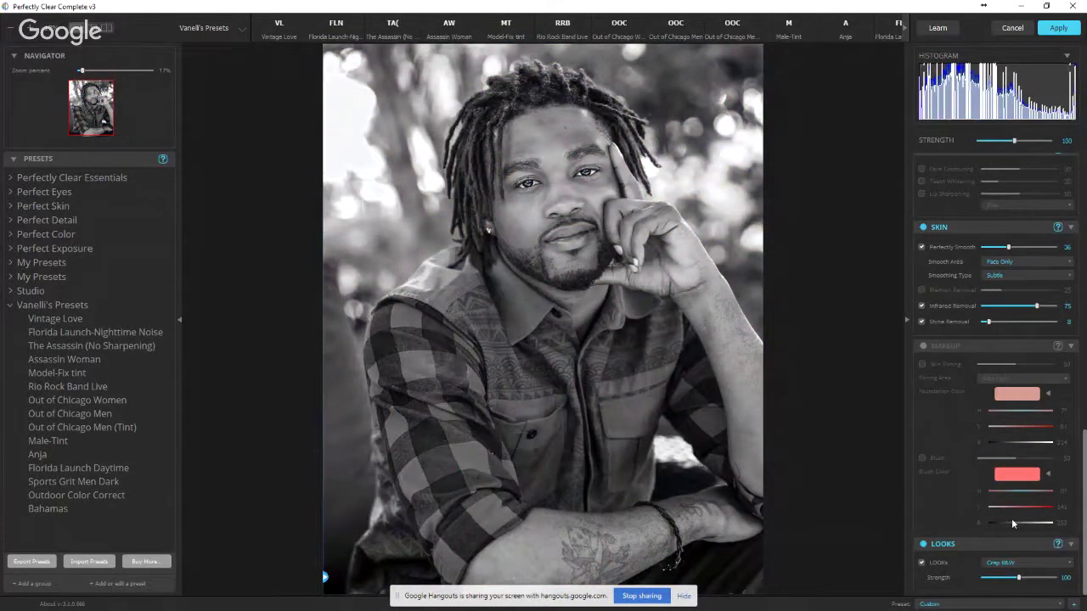
pyautogui.click(656, 224)
pyautogui.click(655, 223)
pyautogui.click(1057, 27)
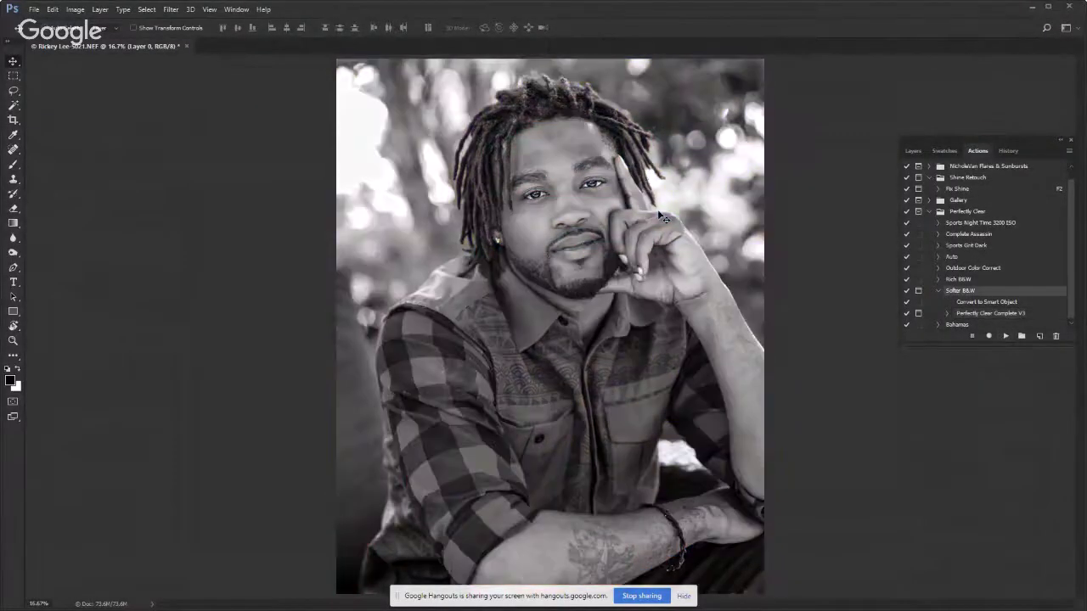
# Show Layer 0 with its Perfectly Clear smart filter in the Layers panel, zooming briefly on the shirt
pyautogui.click(911, 150)
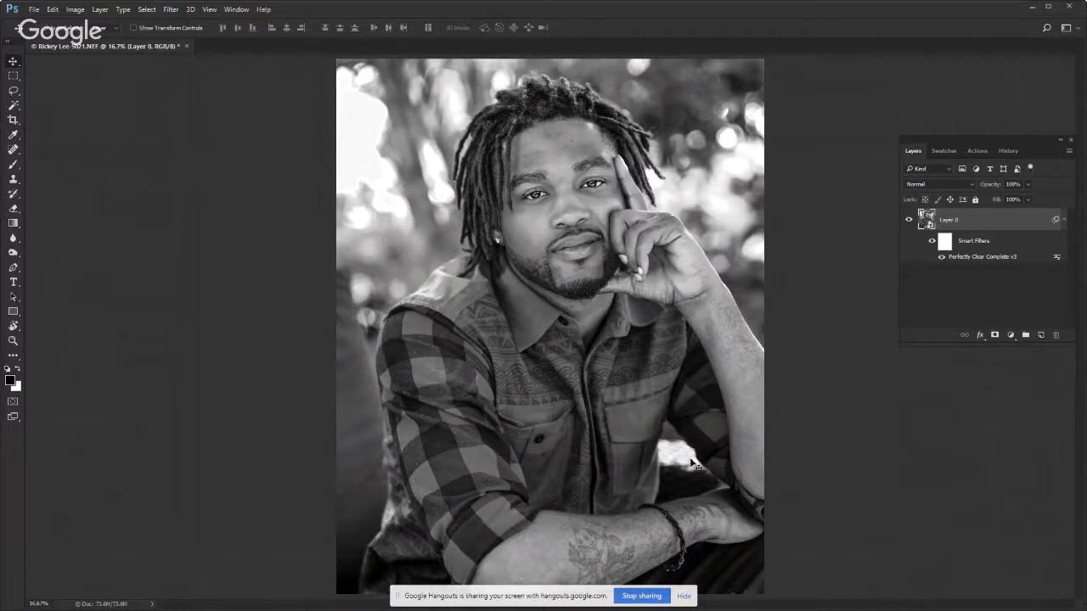
pyautogui.scroll(3, 676, 464)
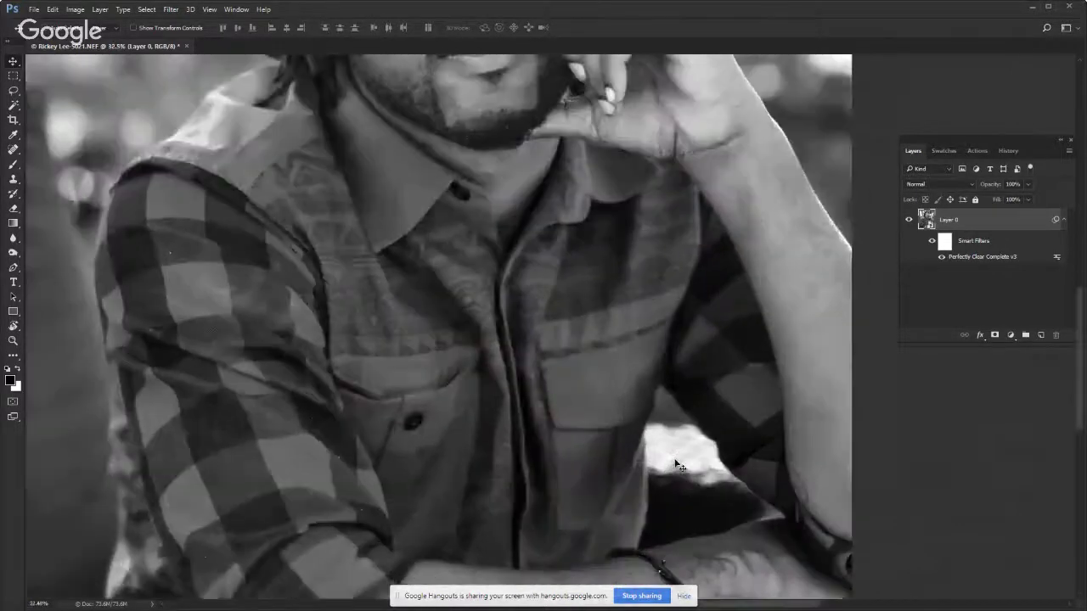
pyautogui.scroll(-3, 677, 465)
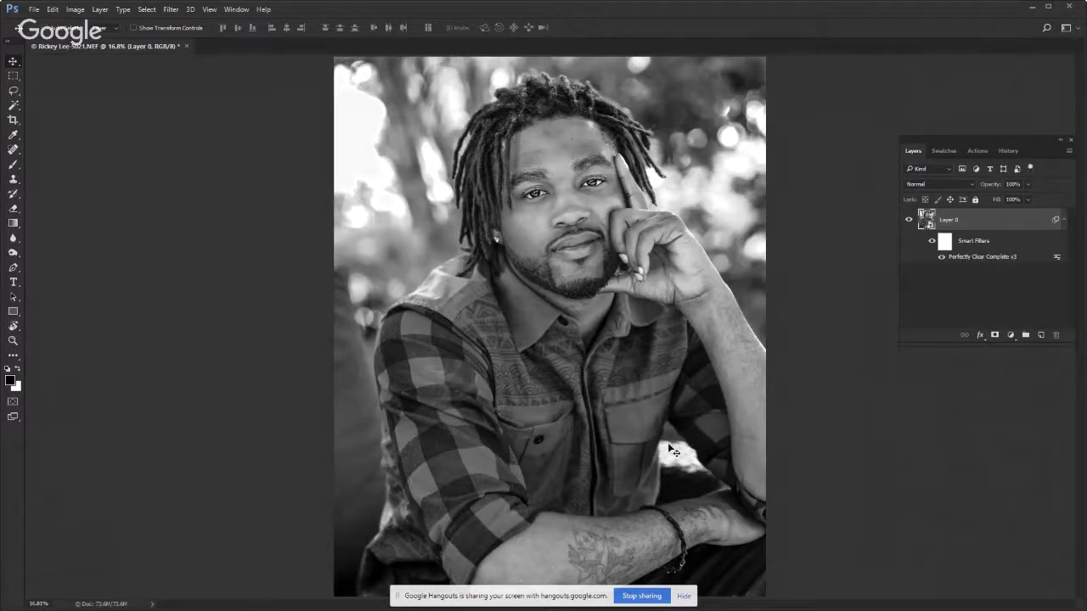
pyautogui.click(1010, 335)
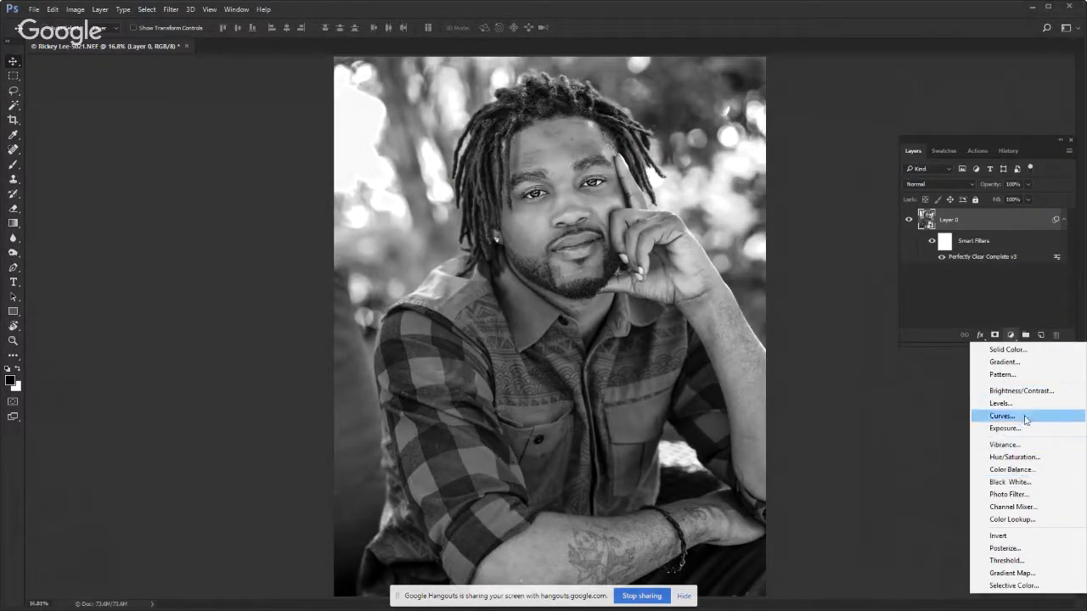
pyautogui.click(1024, 405)
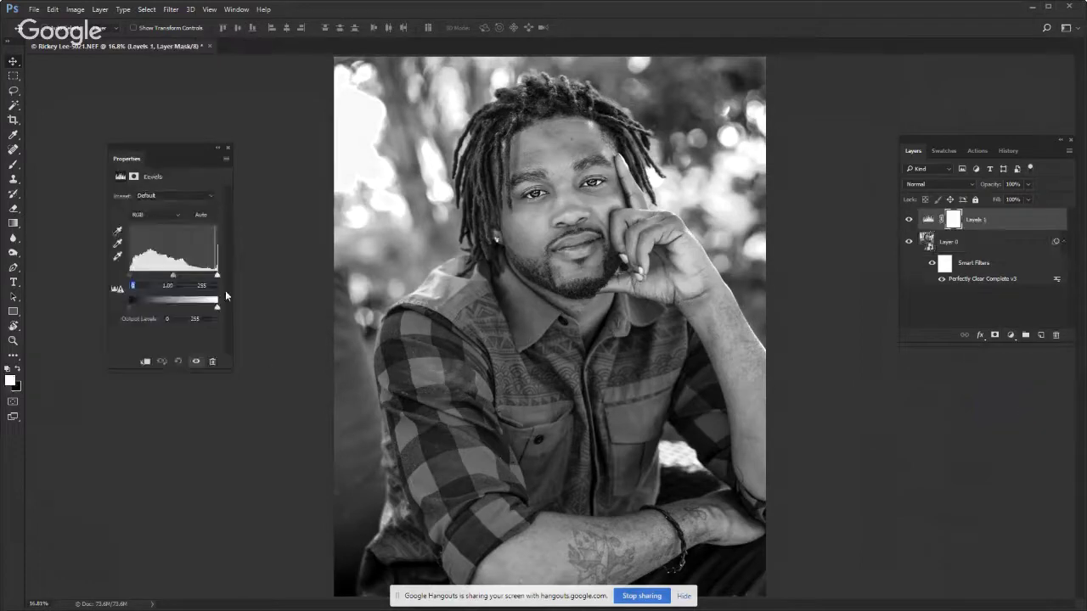
pyautogui.moveTo(174, 274); pyautogui.dragTo(134, 280)
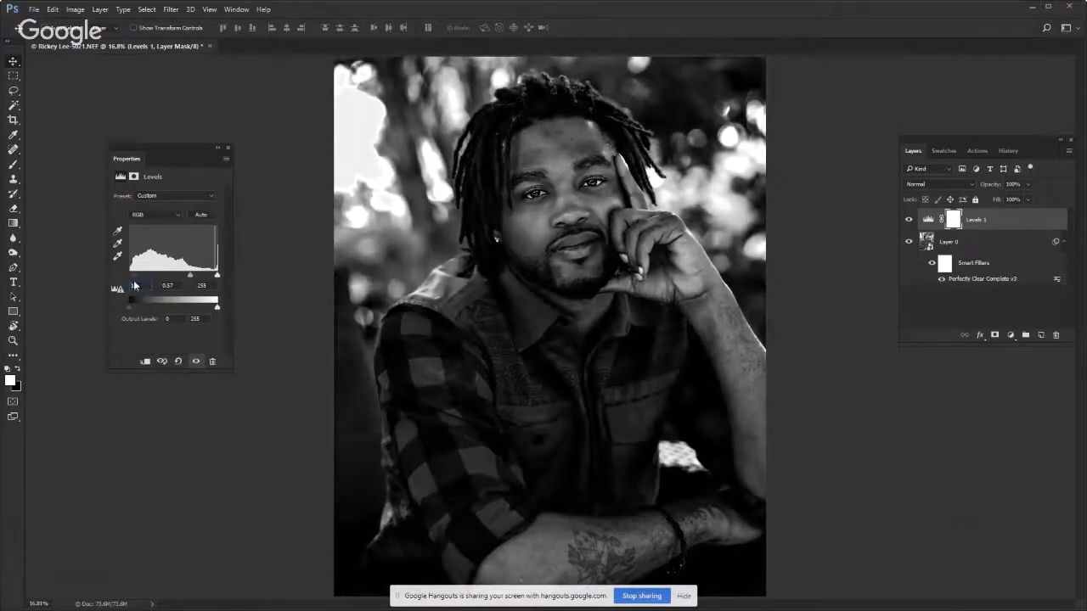
pyautogui.click(1016, 222)
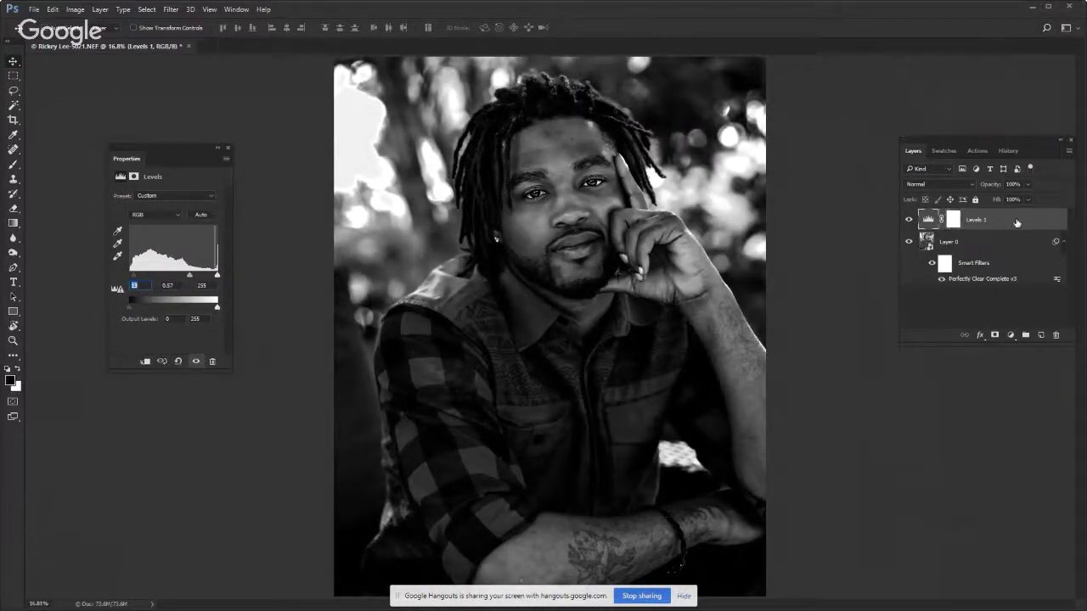
pyautogui.click(226, 147)
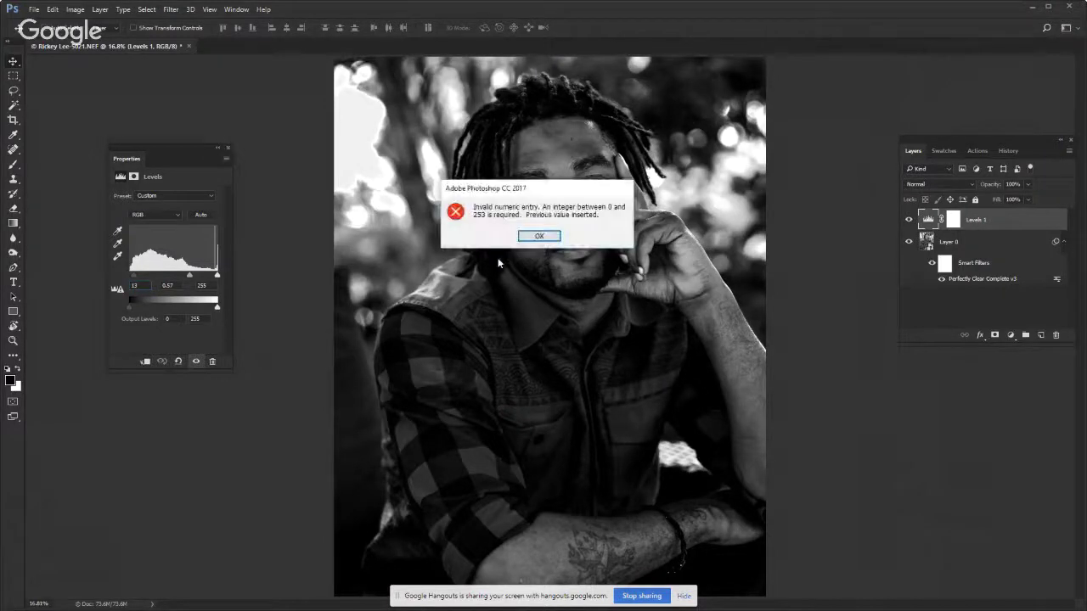
pyautogui.click(551, 236)
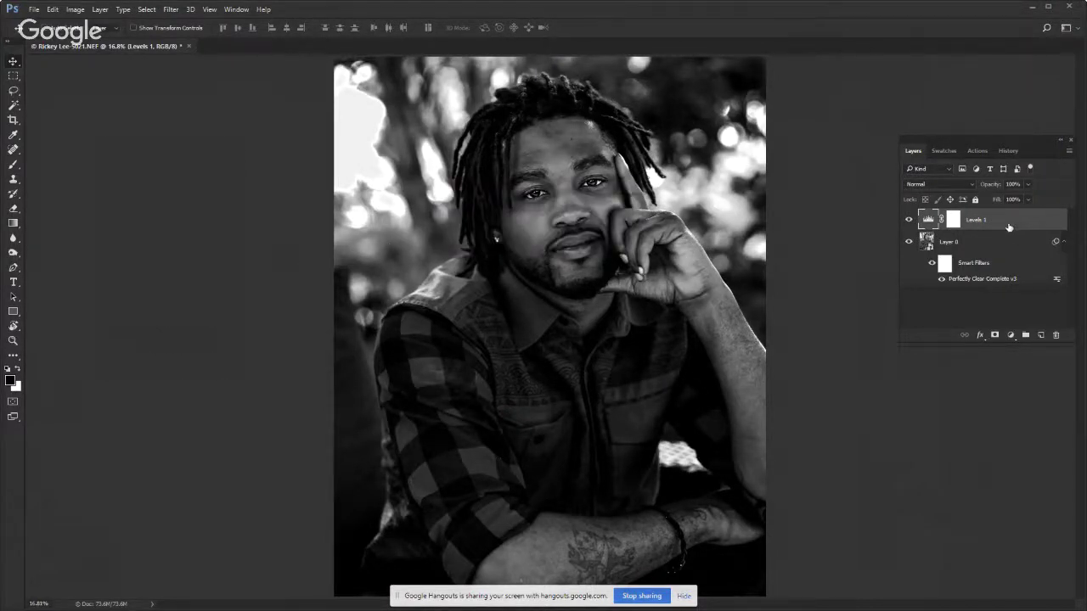
pyautogui.press('Delete')
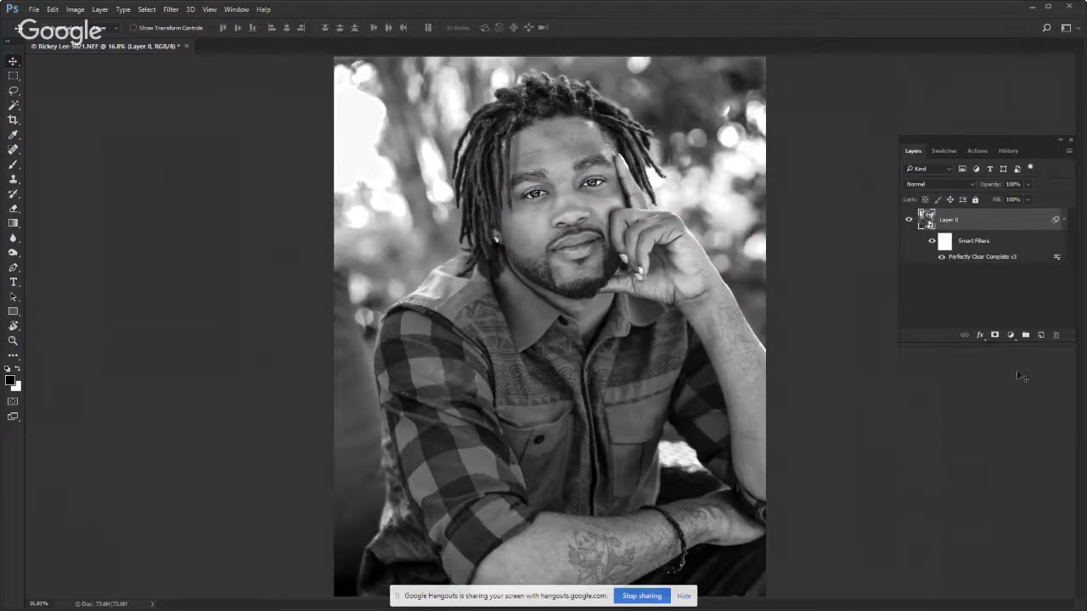
# Add a new Layer 1 above Layer 0 and try the Clone Stamp tool
pyautogui.click(1040, 335)
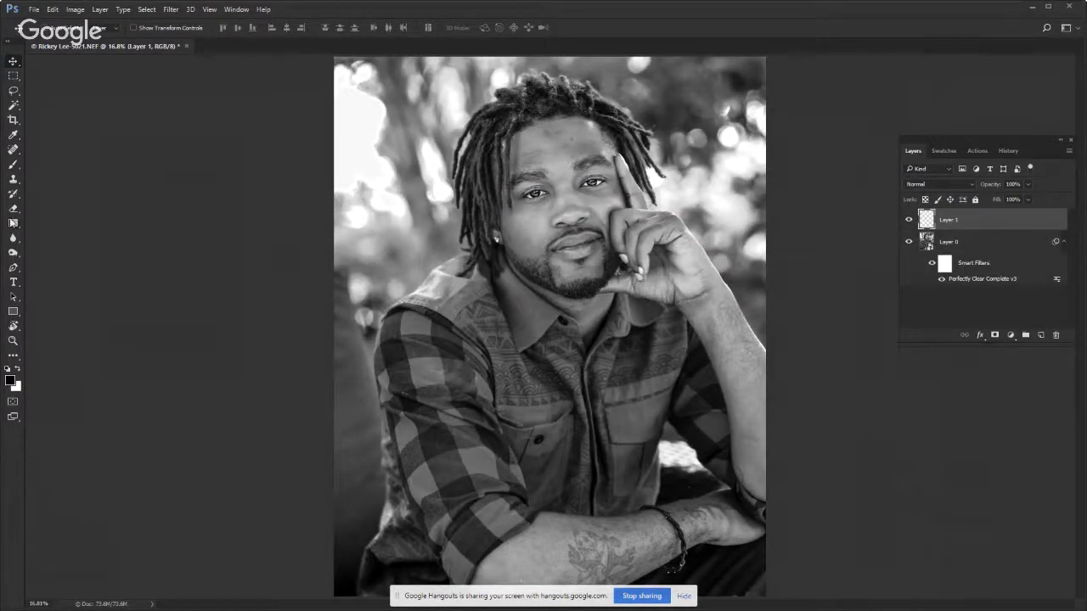
pyautogui.click(14, 181)
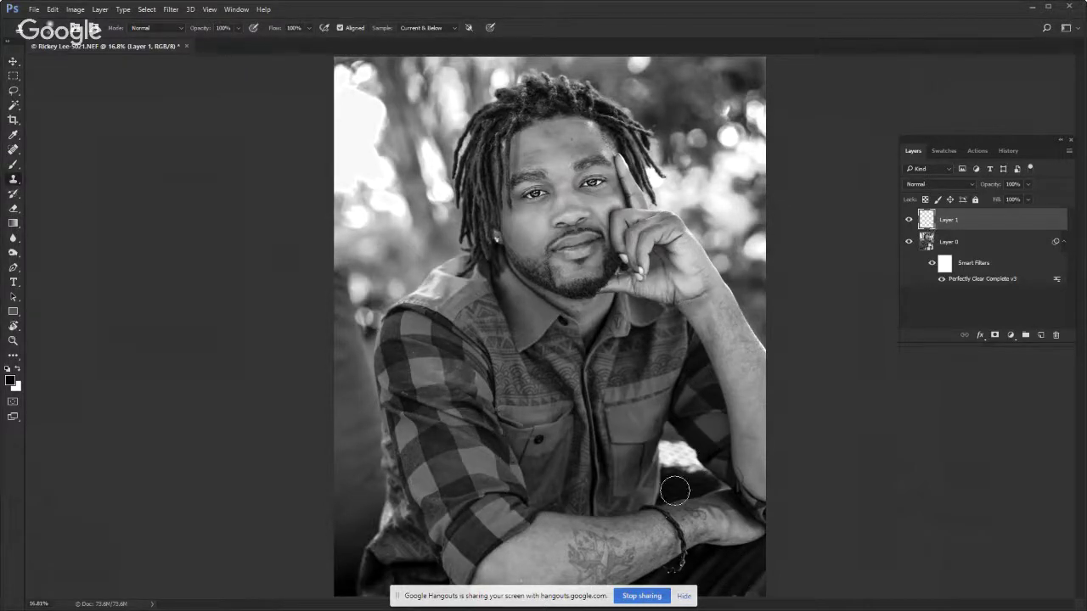
pyautogui.click(976, 246)
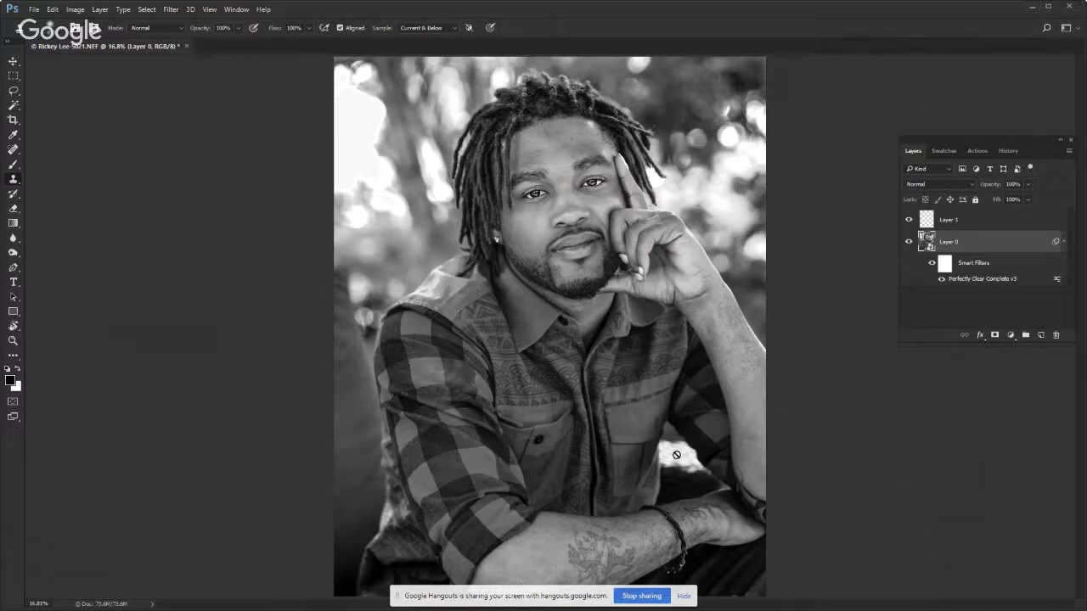
pyautogui.click(962, 224)
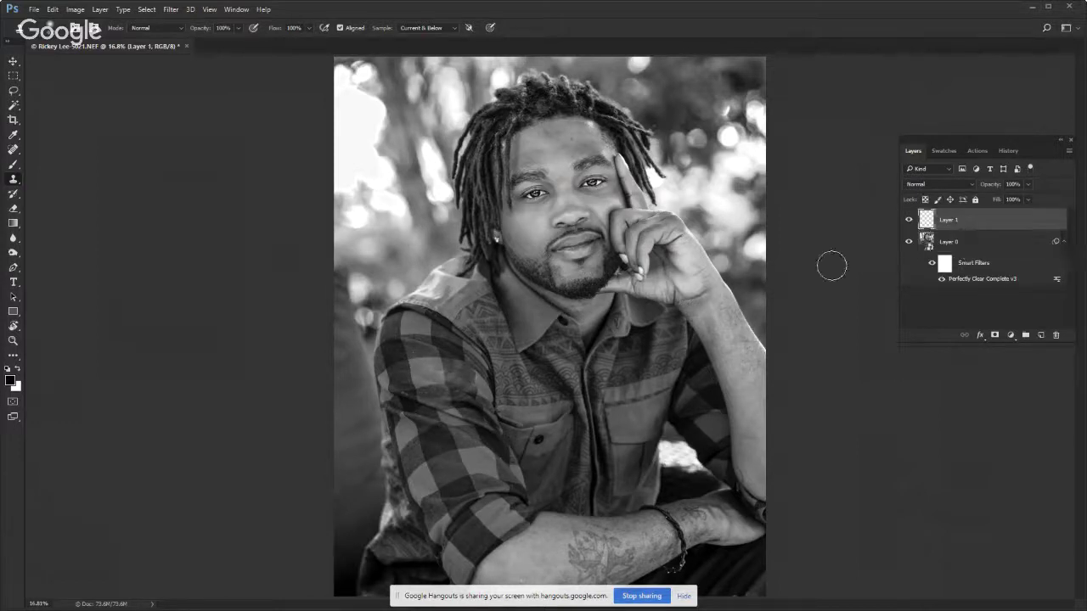
# With a smaller brush, paint over the gap between shirt and arm, then set Layer 1 opacity to 93%
pyautogui.click(13, 164)
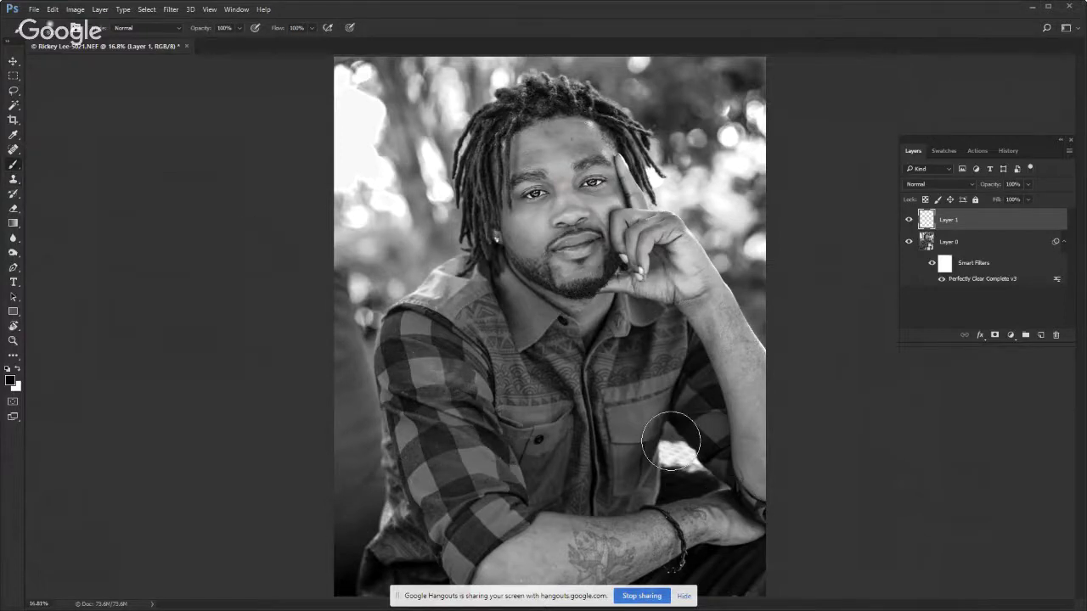
pyautogui.press('[')
pyautogui.press('[')
pyautogui.press('[')
pyautogui.press('[')
pyautogui.press('[')
pyautogui.moveTo(667, 444)
pyautogui.mouseDown()
pyautogui.moveTo(696, 467)
pyautogui.moveTo(671, 446)
pyautogui.moveTo(668, 463)
pyautogui.moveTo(689, 453)
pyautogui.moveTo(677, 444)
pyautogui.moveTo(689, 470)
pyautogui.mouseUp()
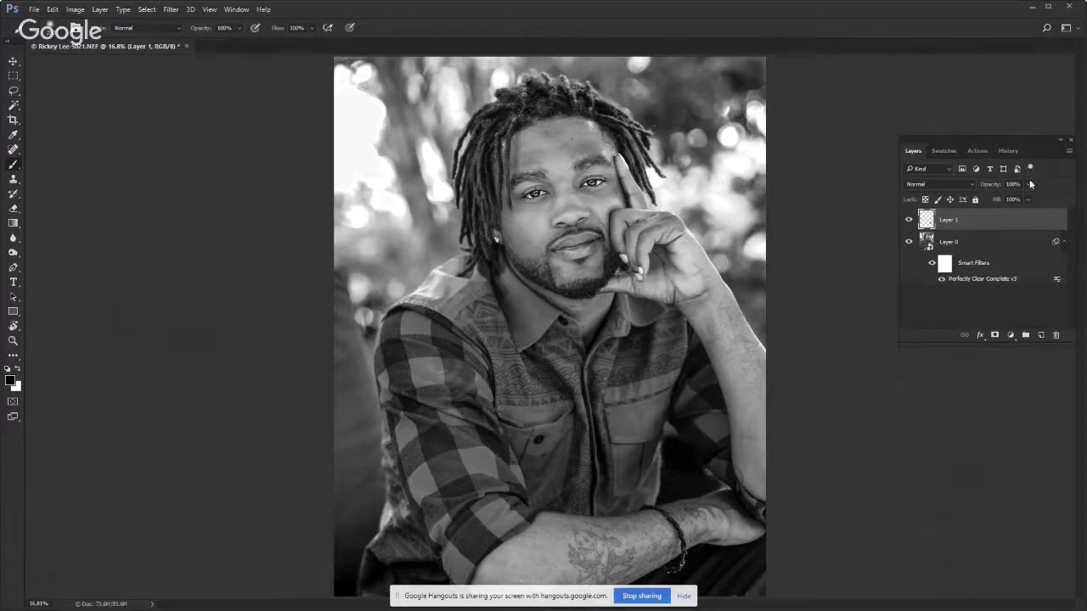
pyautogui.moveTo(1027, 200); pyautogui.dragTo(1024, 200)
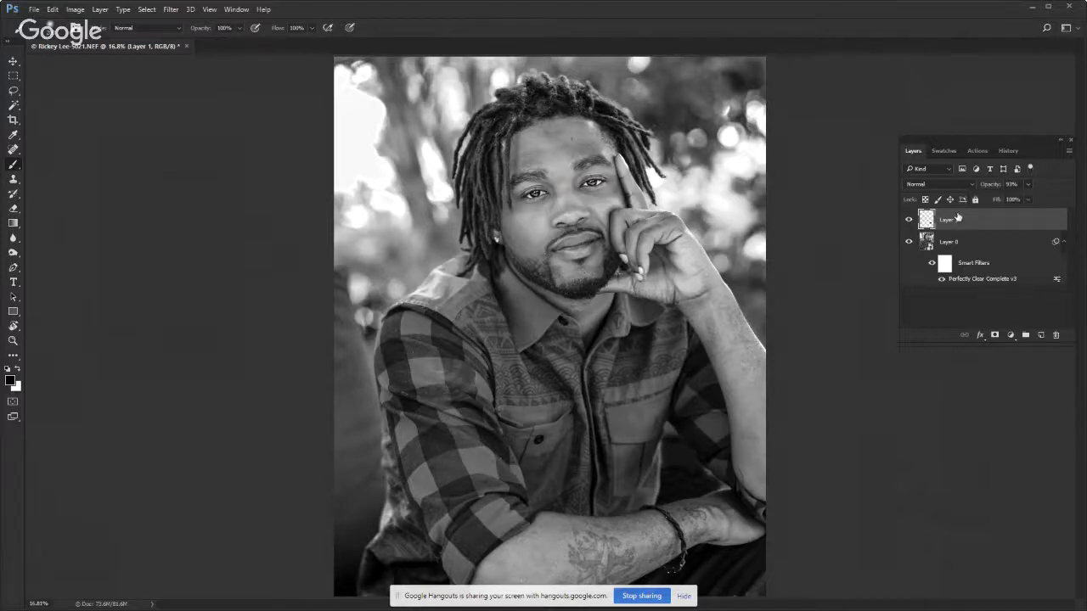
# Apply a Gaussian Blur to the retouch layer
pyautogui.click(169, 10)
pyautogui.moveTo(199, 136)
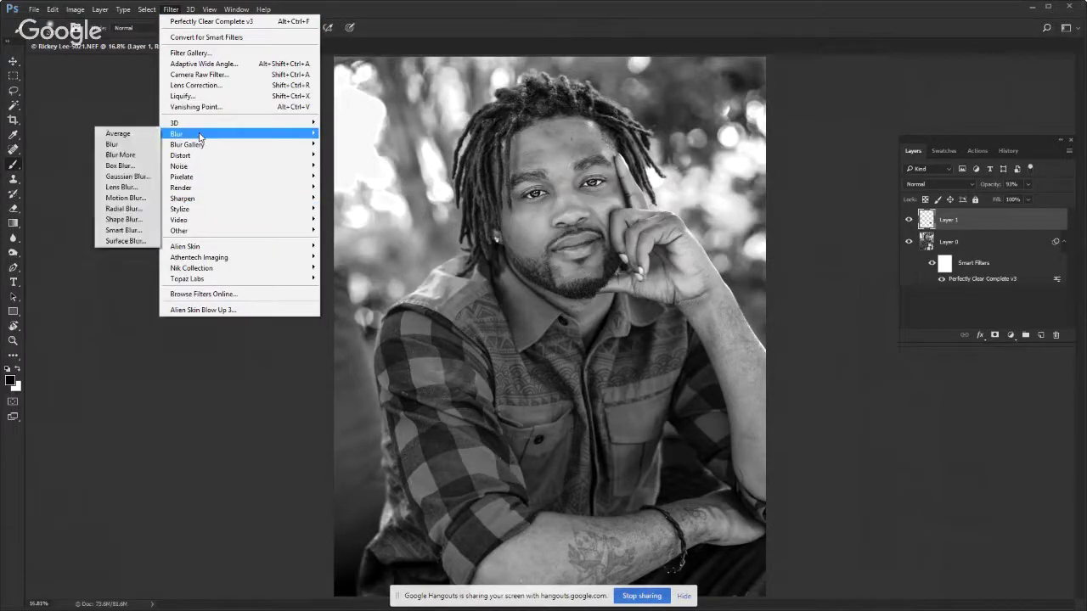
pyautogui.click(134, 177)
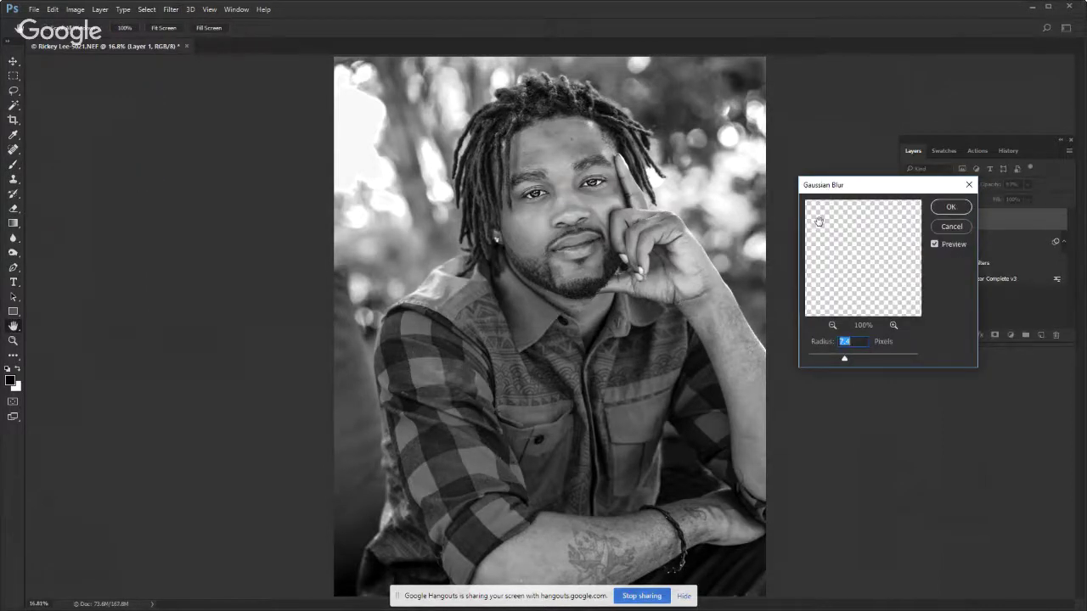
pyautogui.click(950, 208)
# Toggle Layer 1's visibility to compare before and after, then close the portrait and answer the save prompt
pyautogui.press('b')
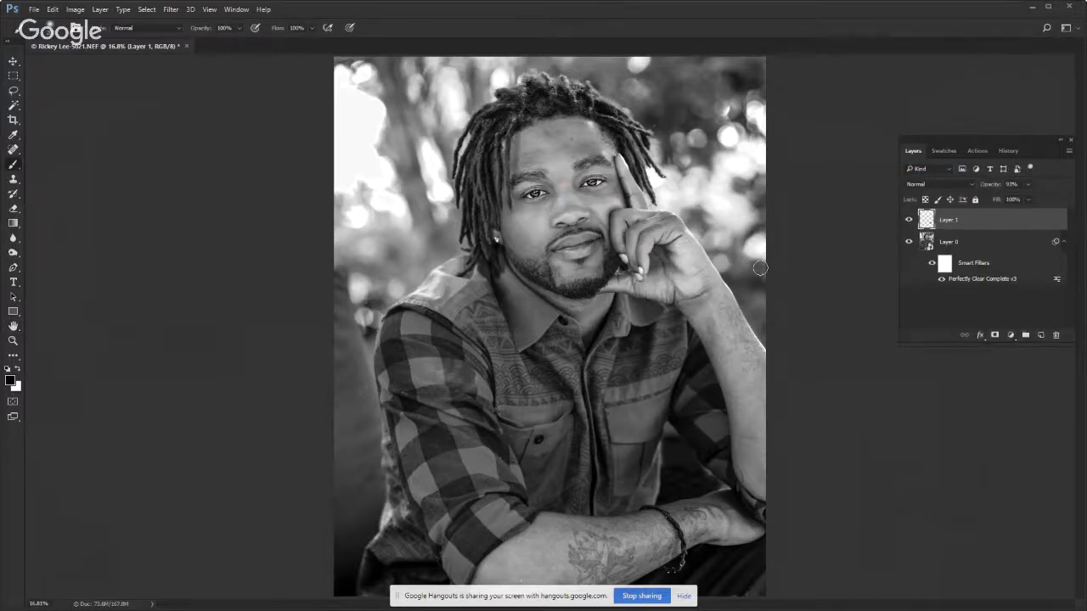
pyautogui.scroll(-1, 780, 260)
pyautogui.scroll(-1, 779, 260)
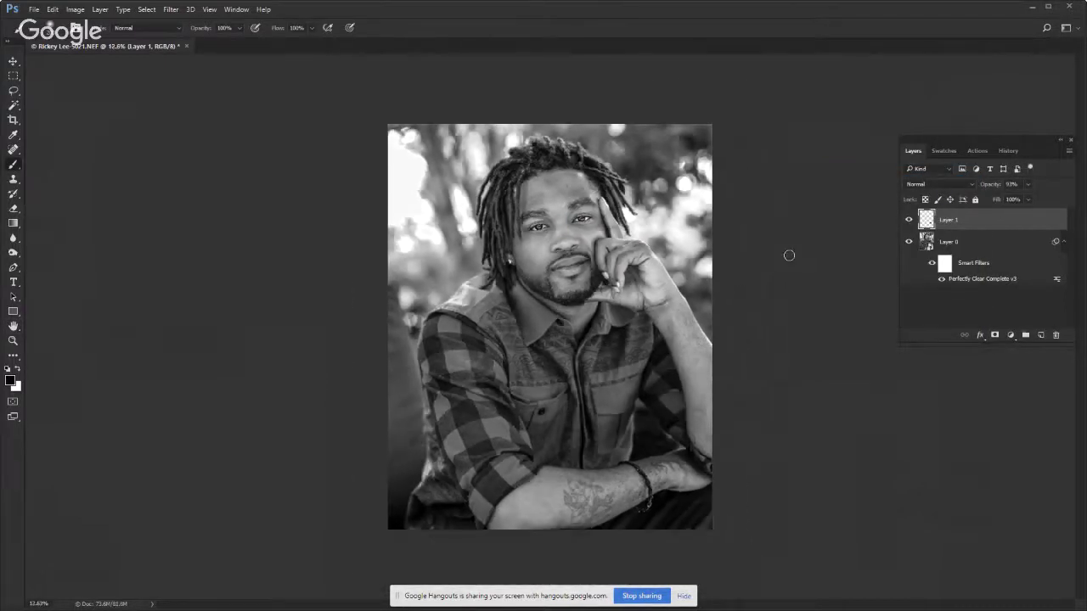
pyautogui.click(908, 221)
pyautogui.click(908, 220)
pyautogui.scroll(3, 583, 204)
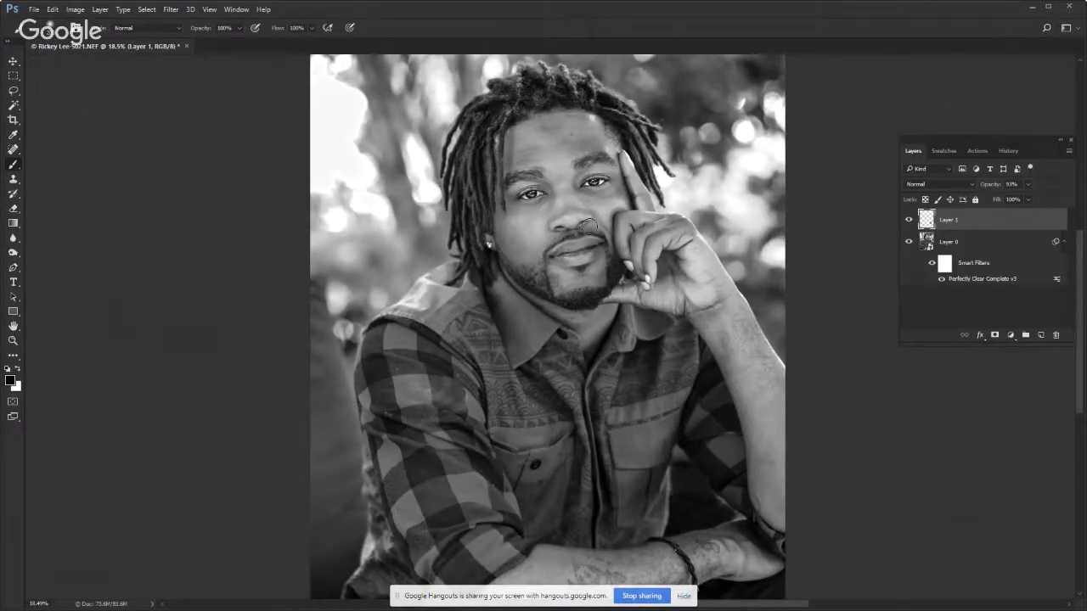
pyautogui.scroll(-2, 615, 218)
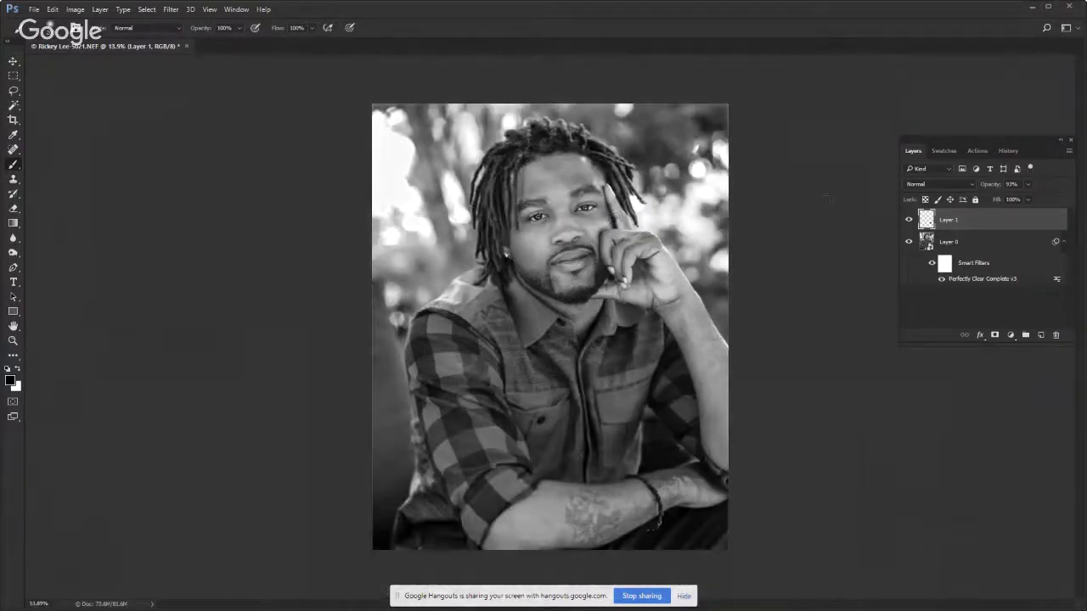
pyautogui.click(908, 221)
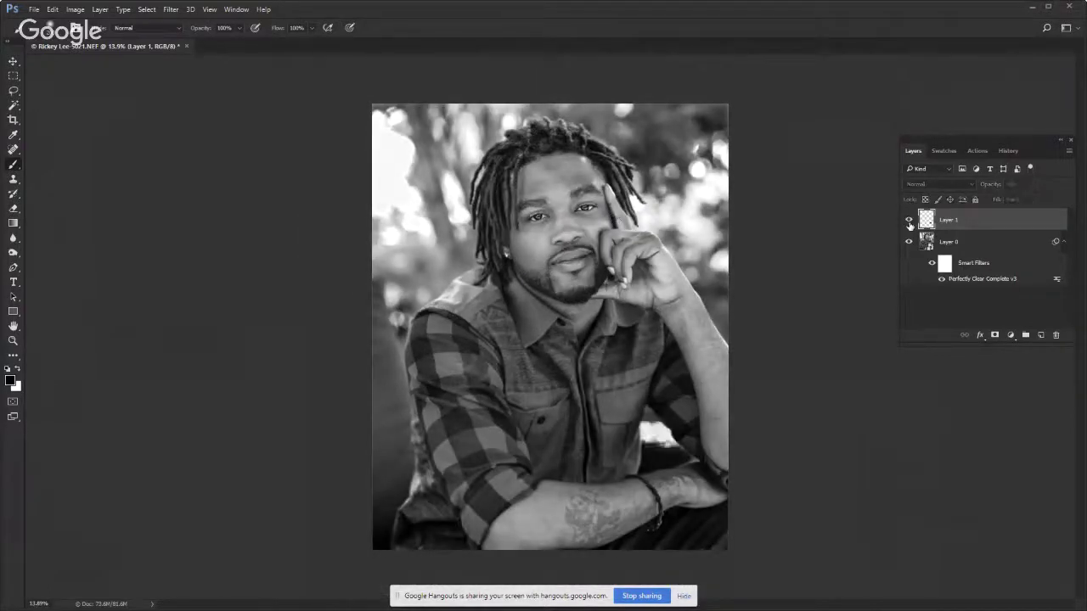
pyautogui.click(908, 222)
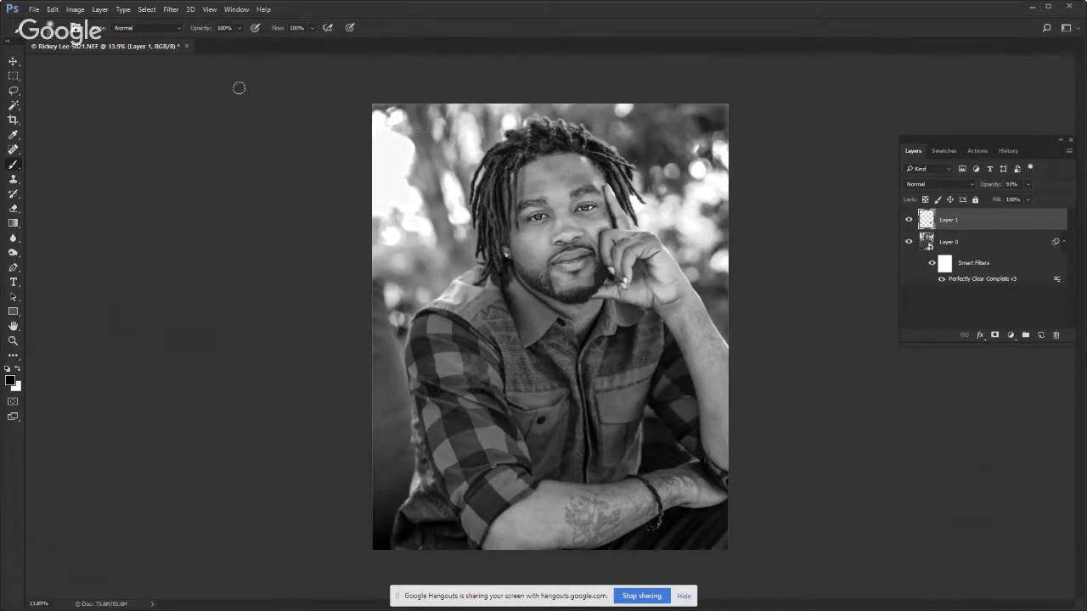
pyautogui.click(189, 45)
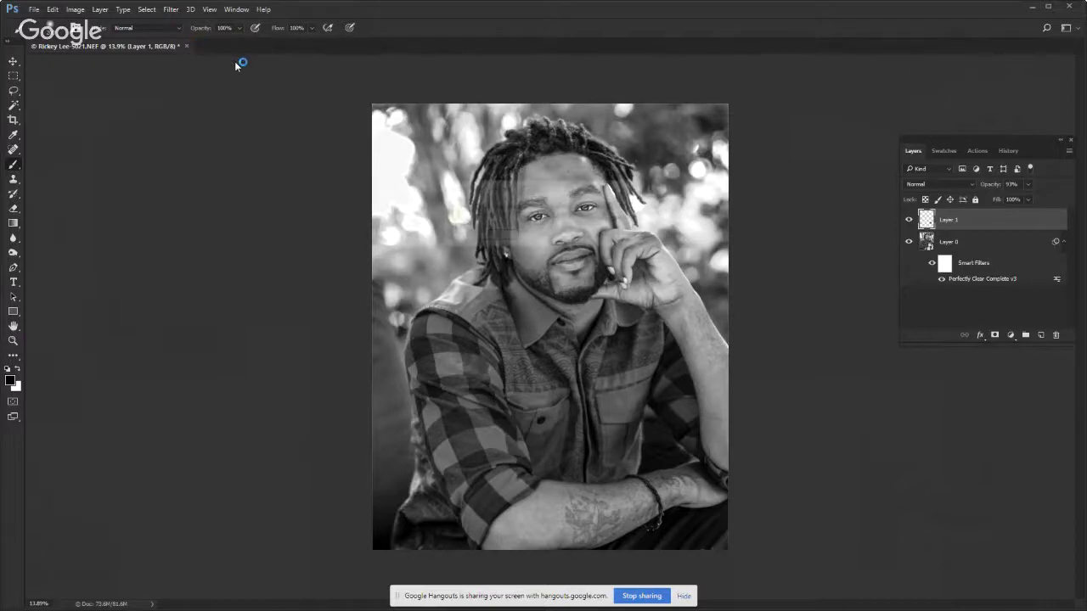
pyautogui.click(537, 238)
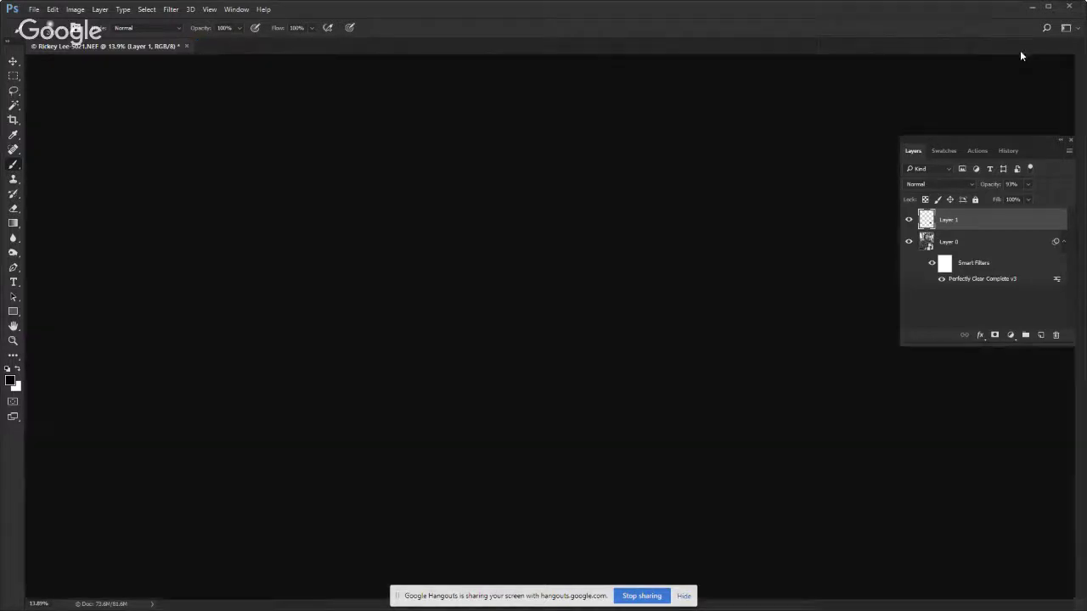
# Minimize Photoshop, show the Lightroom collection as a thumbnail grid, and stop screen sharing
pyautogui.click(1031, 6)
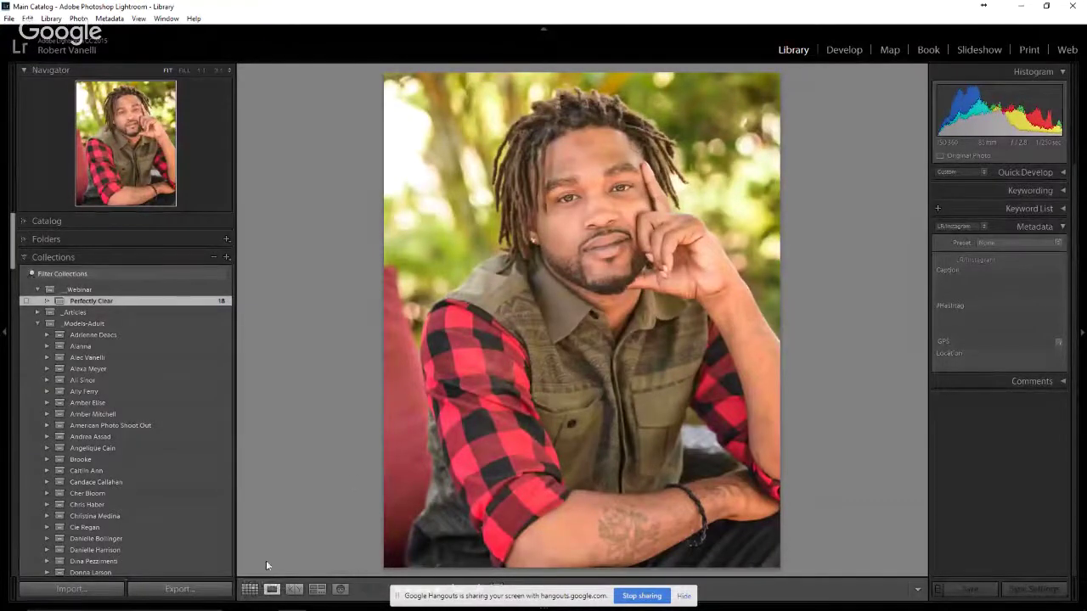
pyautogui.click(249, 589)
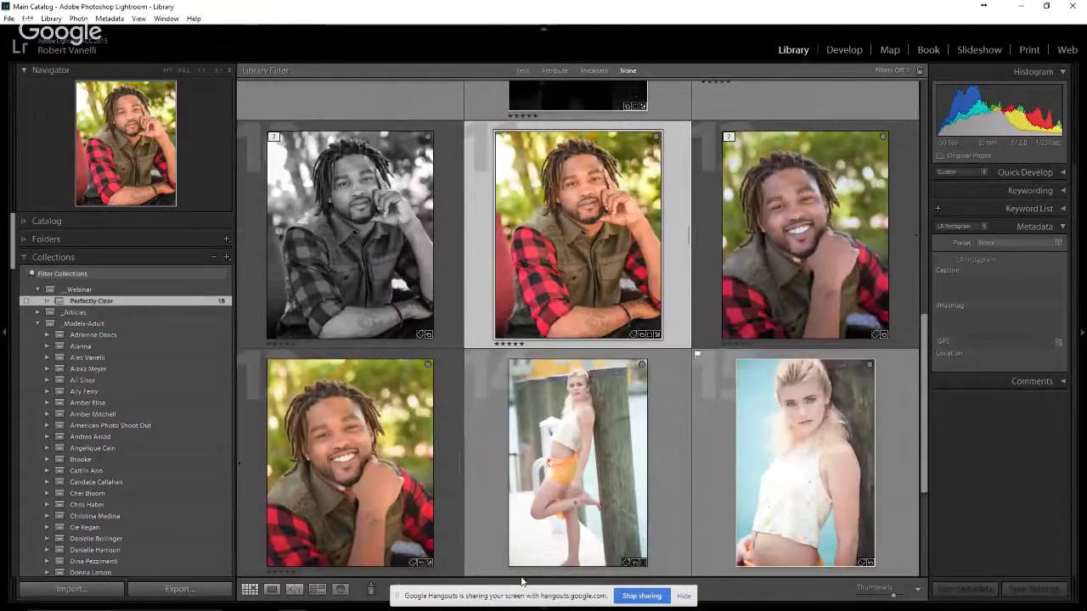
pyautogui.click(642, 596)
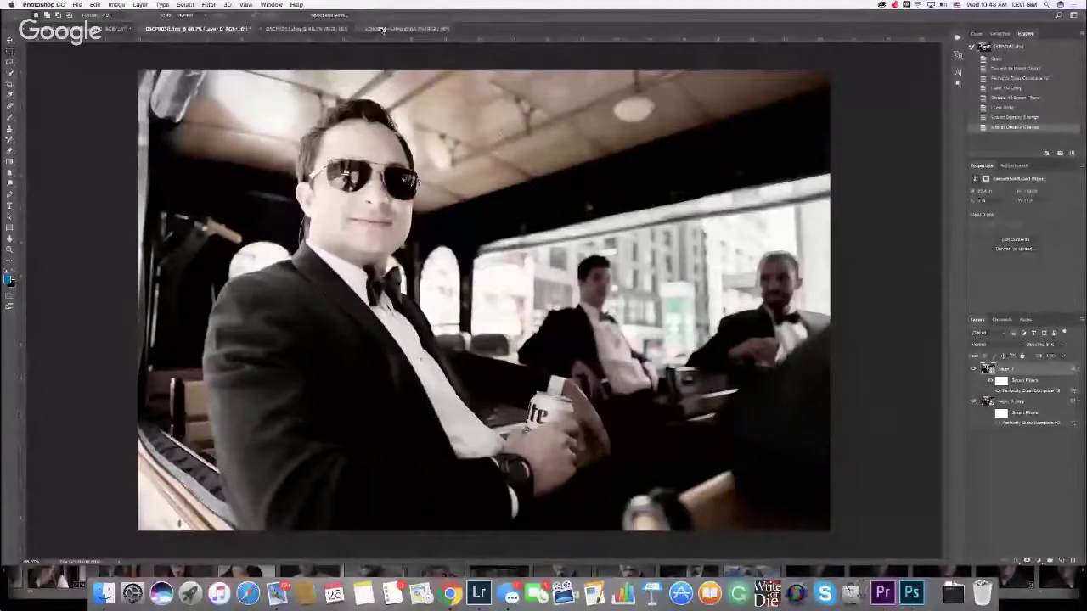
# Bring the bald man's portrait tab forward, then switch to Hangouts and back to Photoshop
pyautogui.click(399, 28)
pyautogui.press('super+Tab')
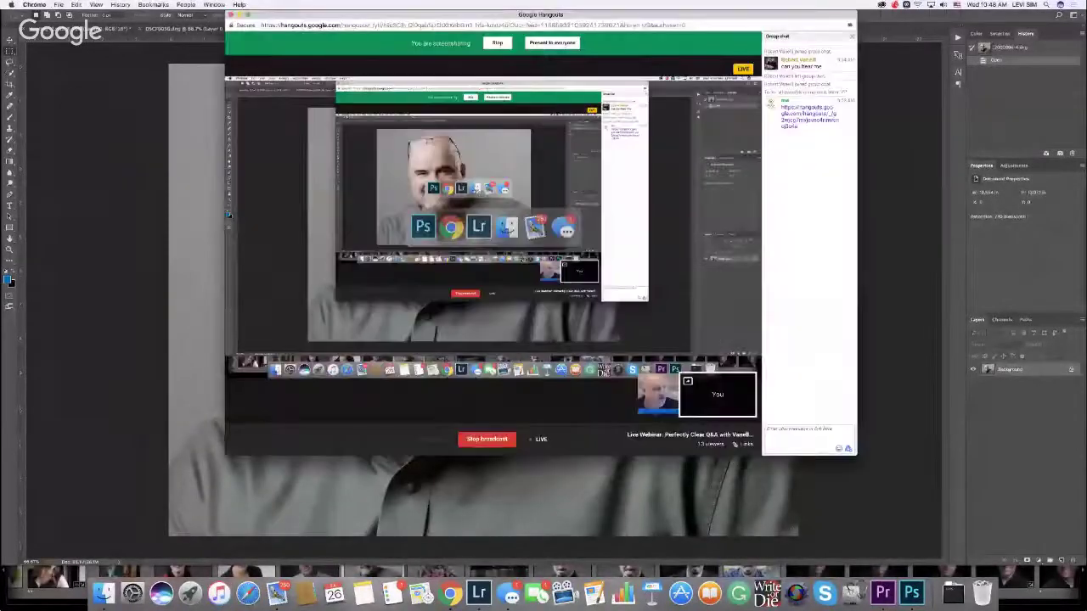
pyautogui.press('super+Tab')
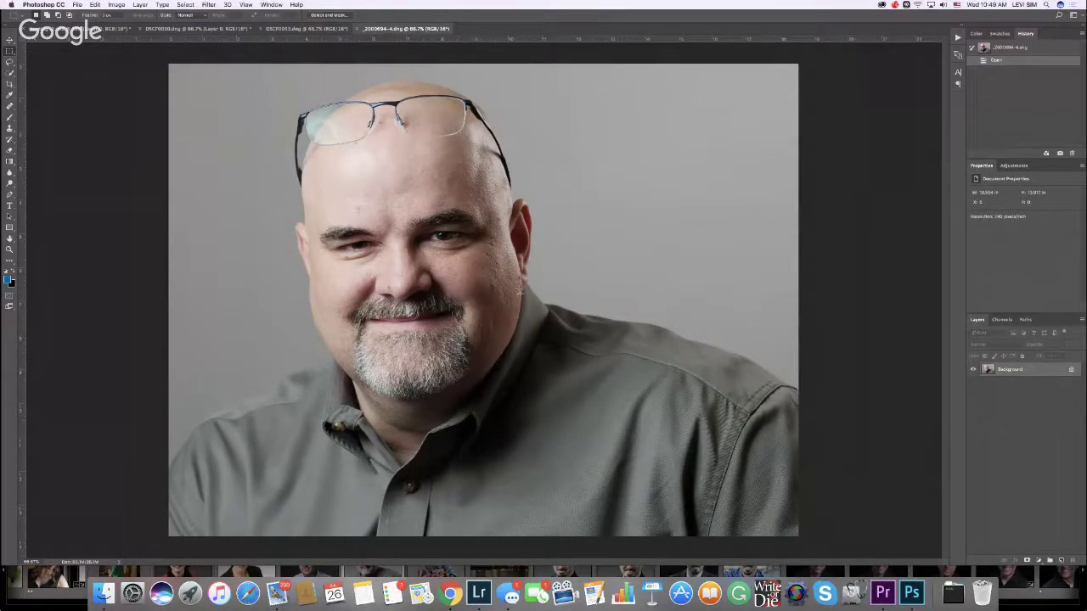
# Convert the Background layer to a smart object (Layer 0), then go to Filter > Athentech Imaging
pyautogui.rightClick(989, 374)
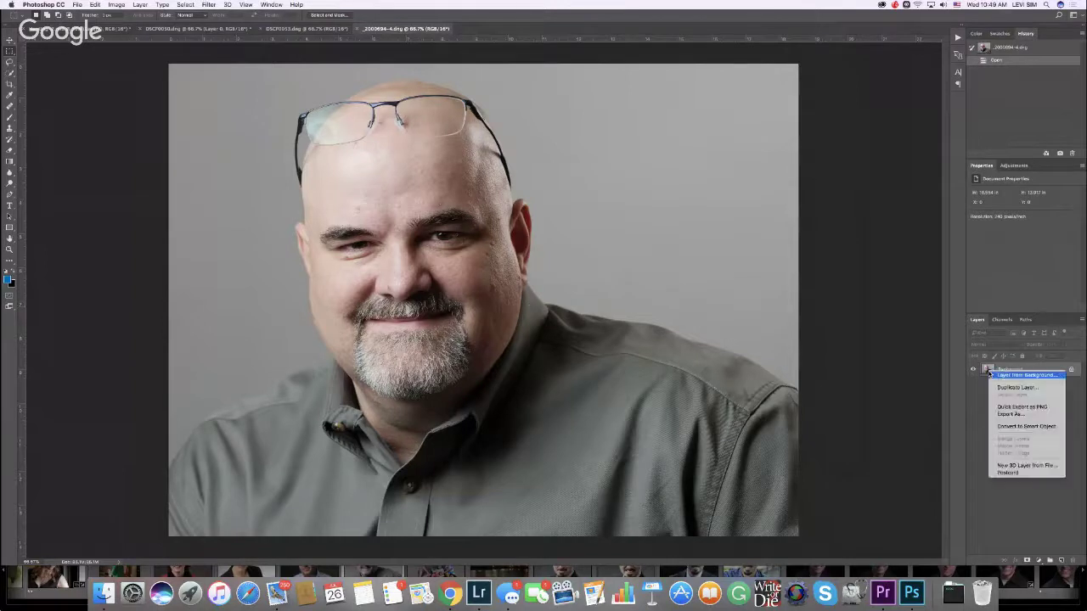
pyautogui.click(1021, 426)
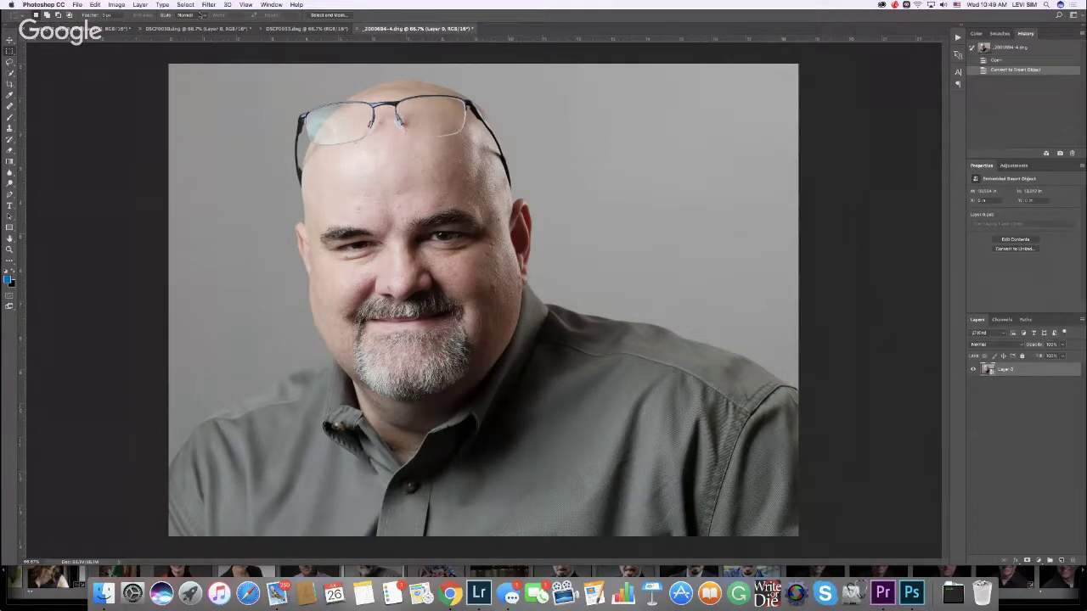
pyautogui.click(207, 5)
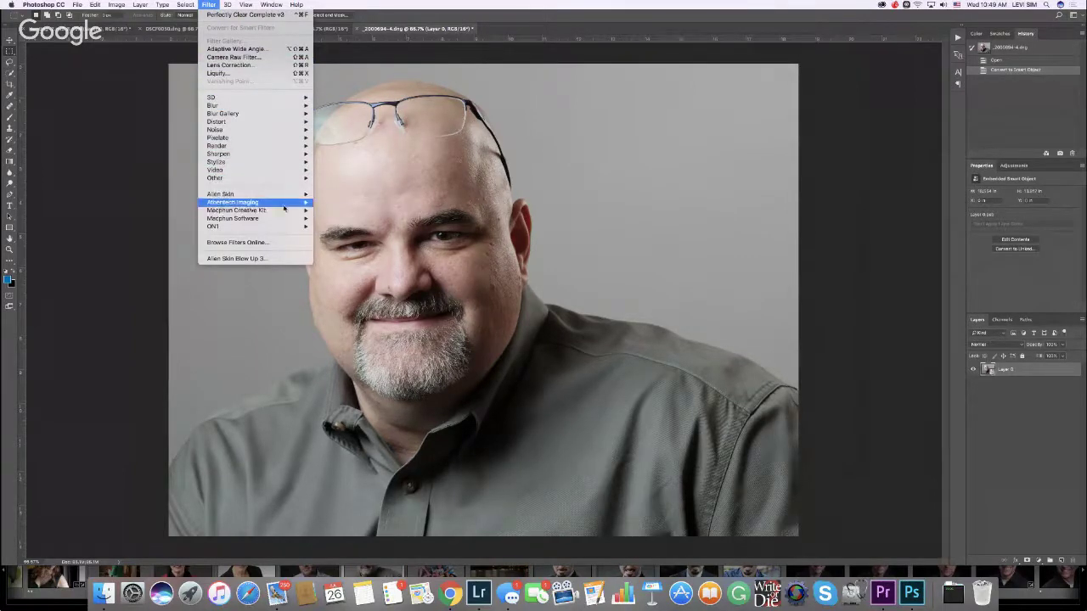
pyautogui.moveTo(286, 196)
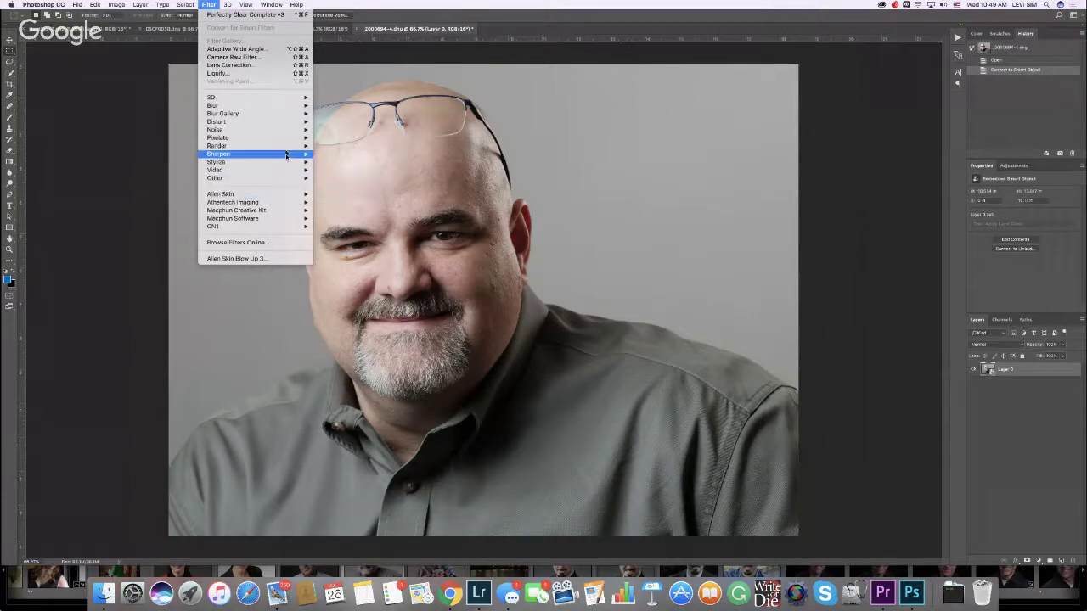
pyautogui.moveTo(289, 111)
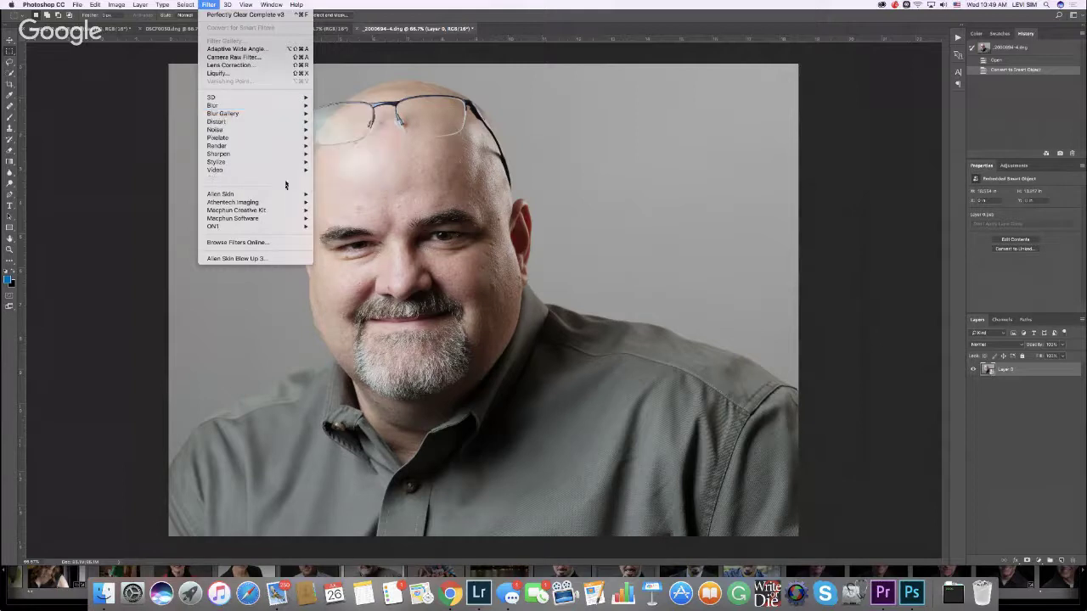
# Launch Perfectly Clear, try the Hub Man 2, 3 and 4 presets, then return to Zeroed
pyautogui.click(360, 202)
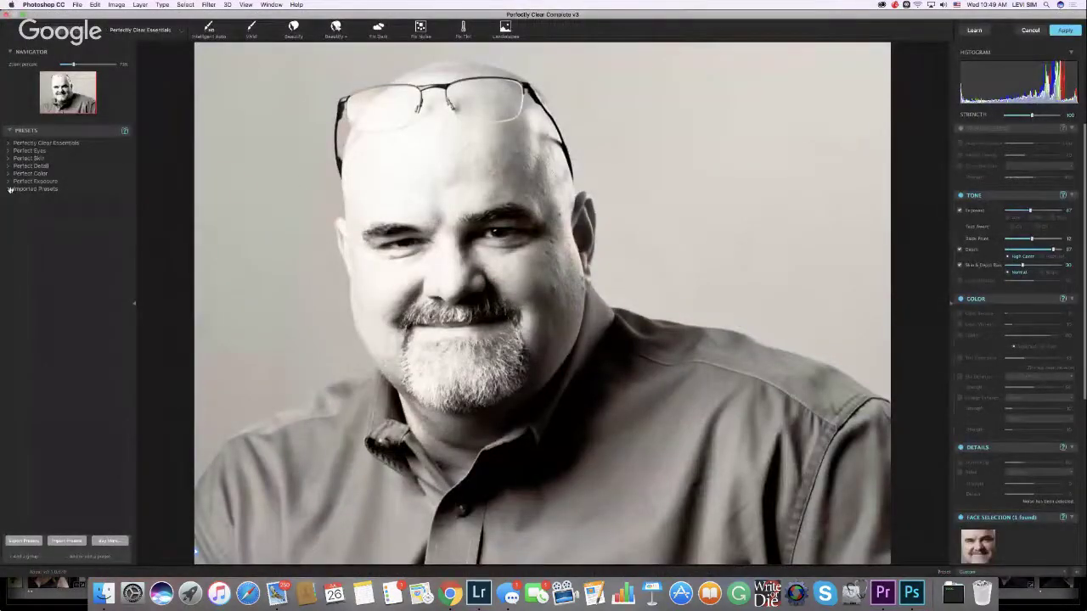
pyautogui.click(9, 189)
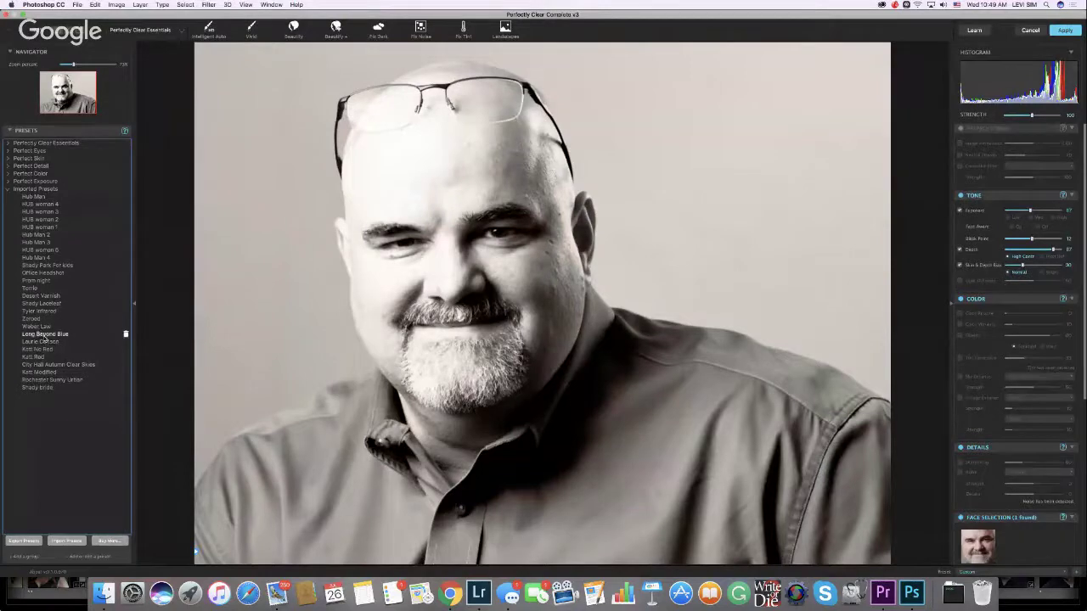
pyautogui.click(33, 319)
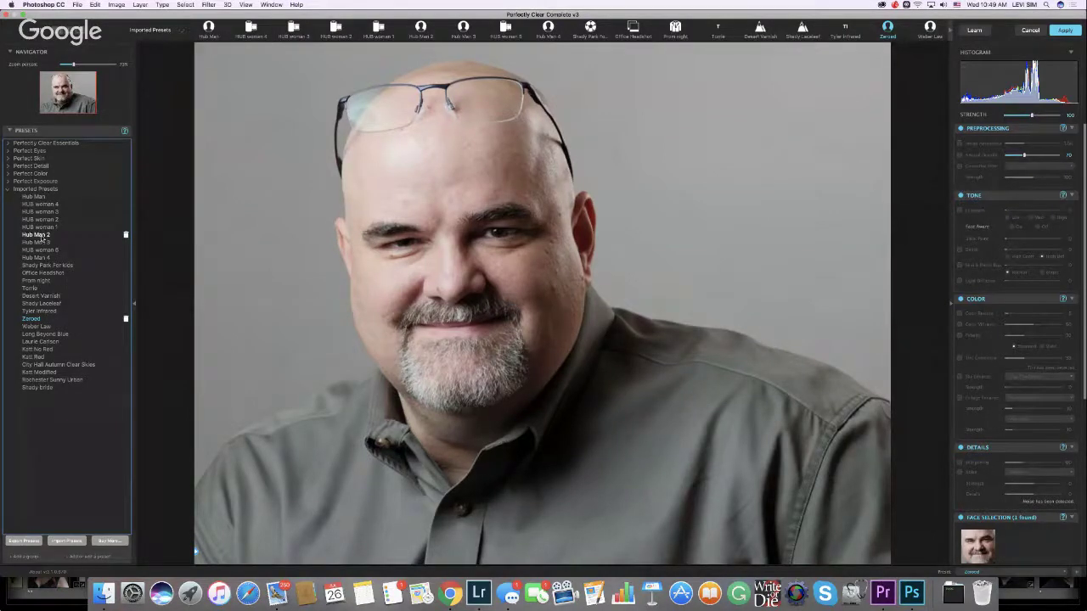
pyautogui.click(38, 235)
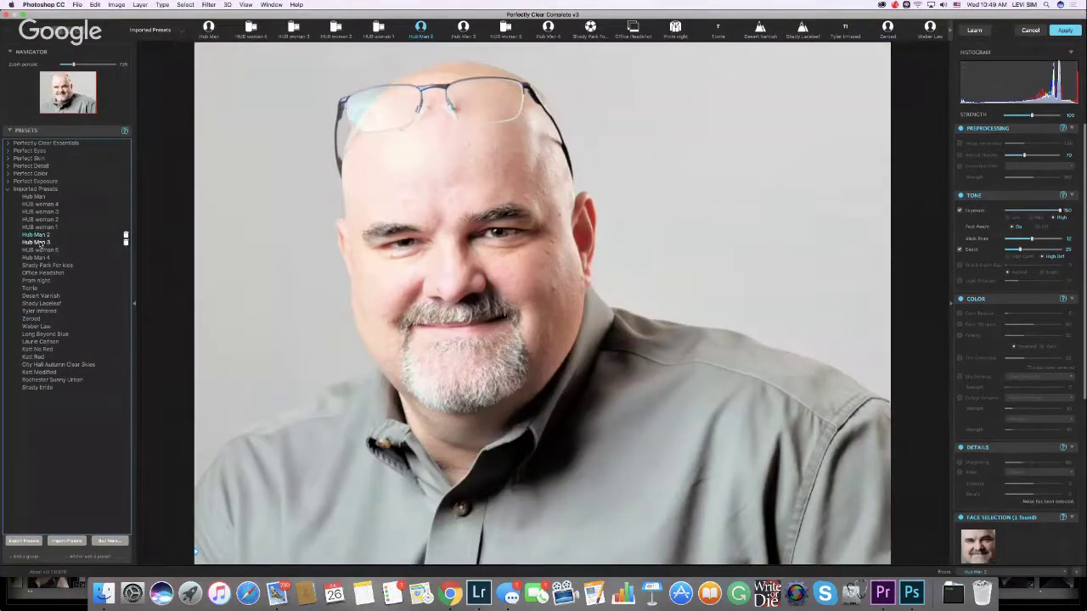
pyautogui.click(37, 242)
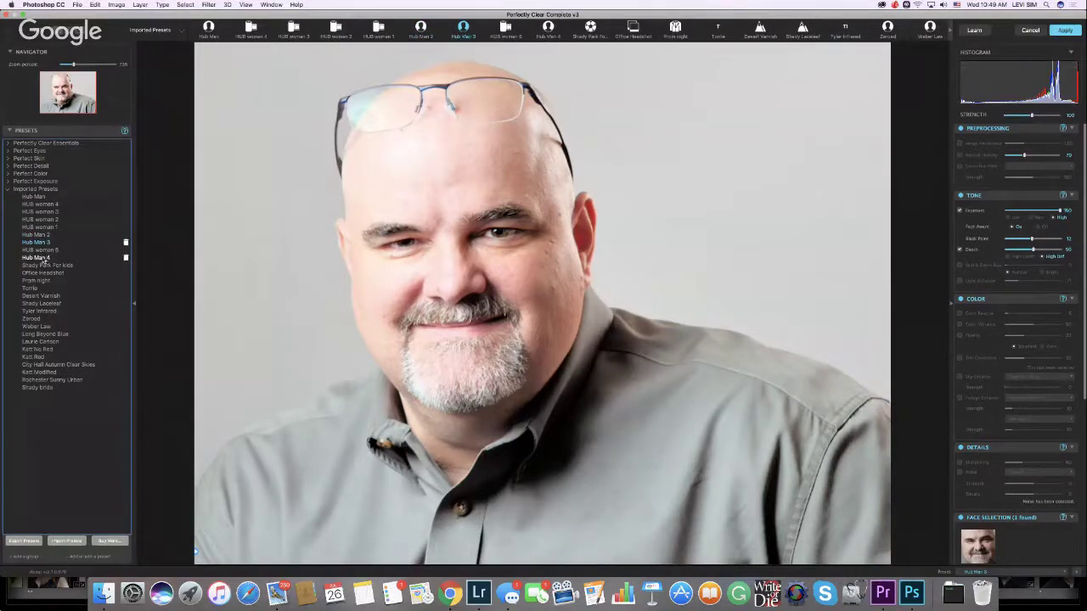
pyautogui.click(42, 258)
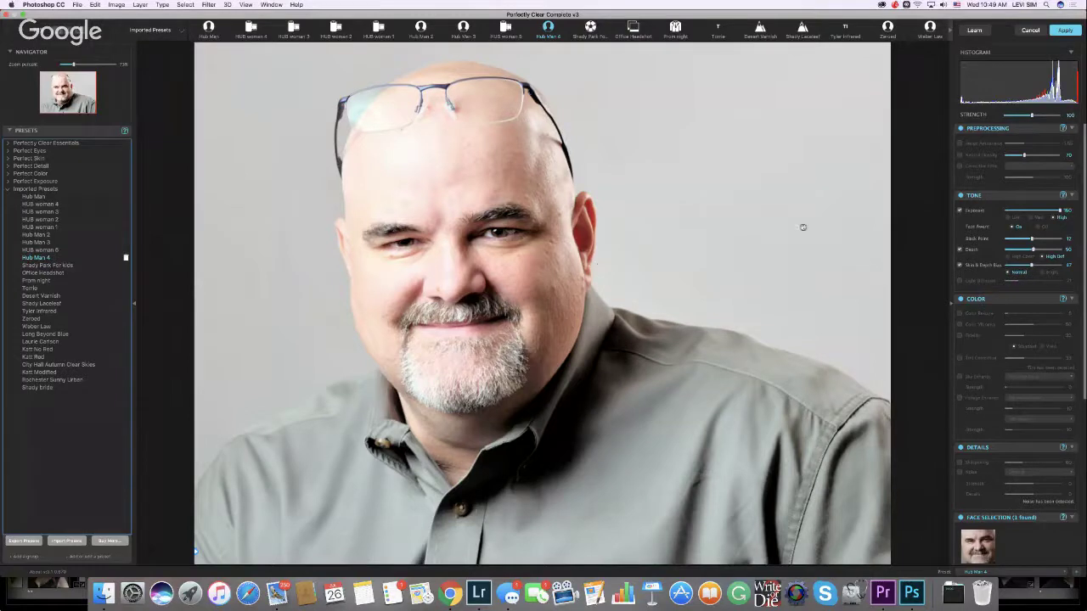
pyautogui.click(30, 319)
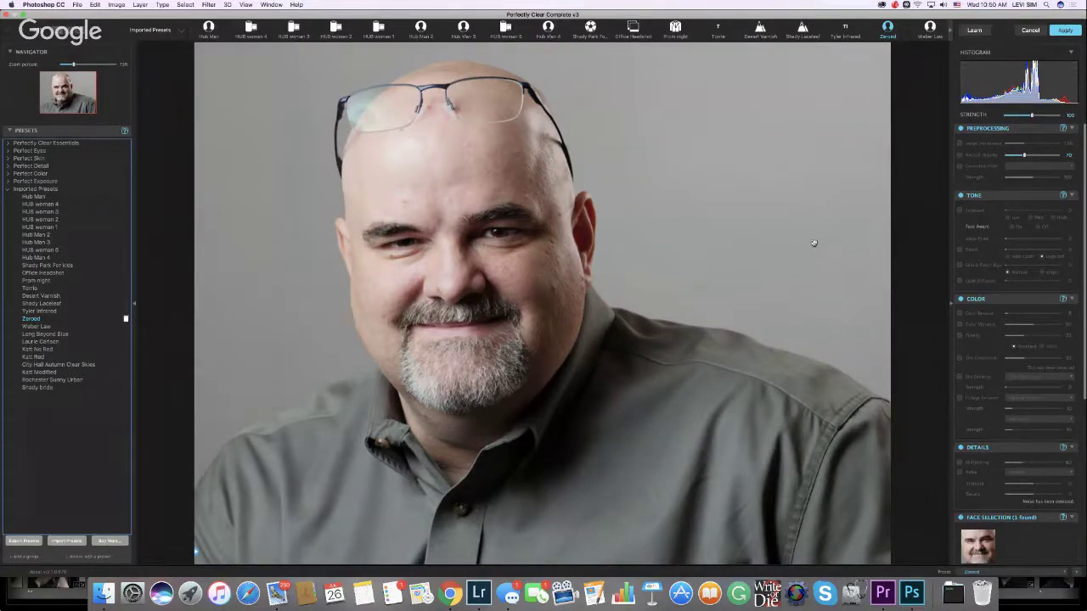
pyautogui.scroll(2, 813, 243)
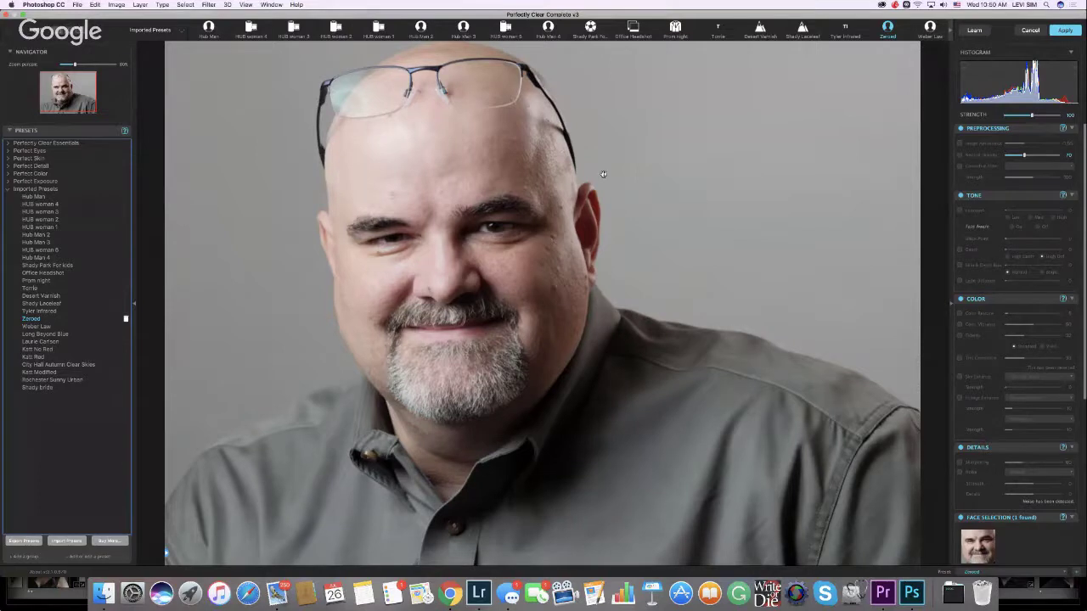
pyautogui.scroll(2, 603, 174)
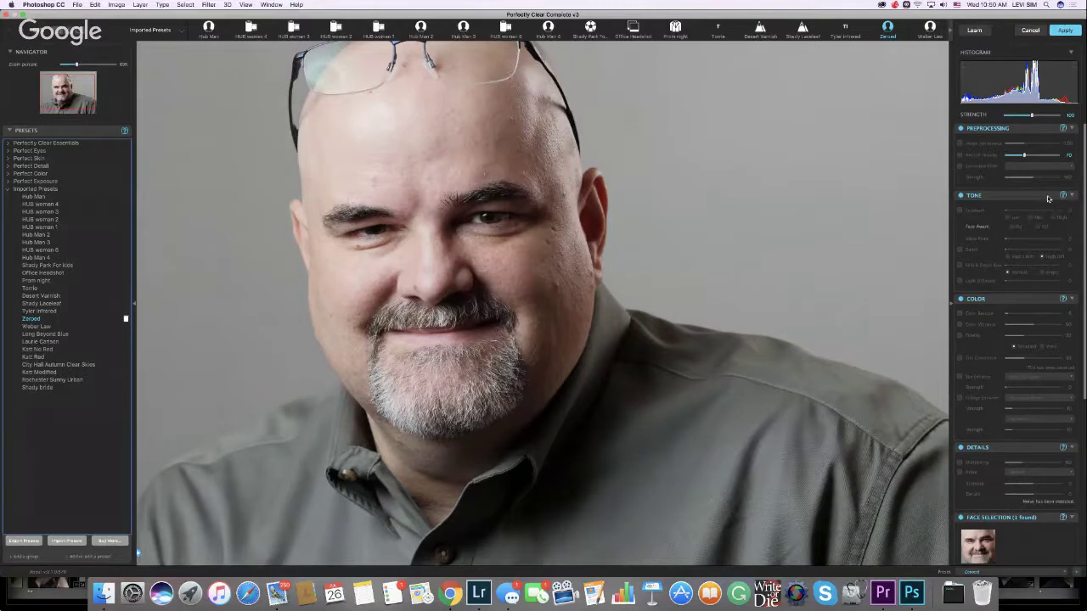
# Enable face-aware Exposure correction and lower it from 100 to about 81
pyautogui.click(960, 210)
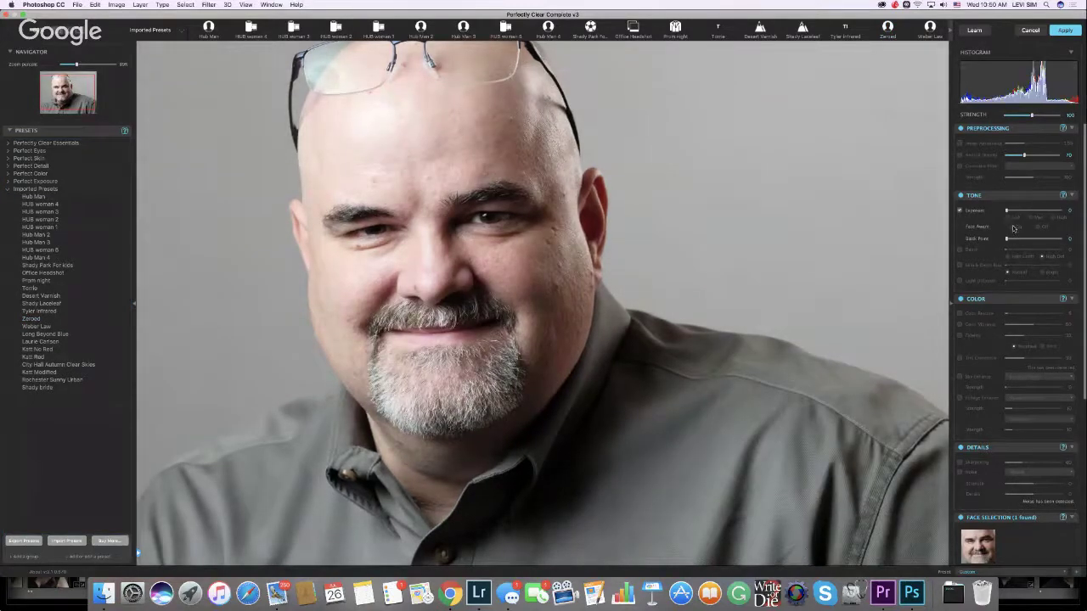
pyautogui.click(1012, 227)
pyautogui.click(1009, 219)
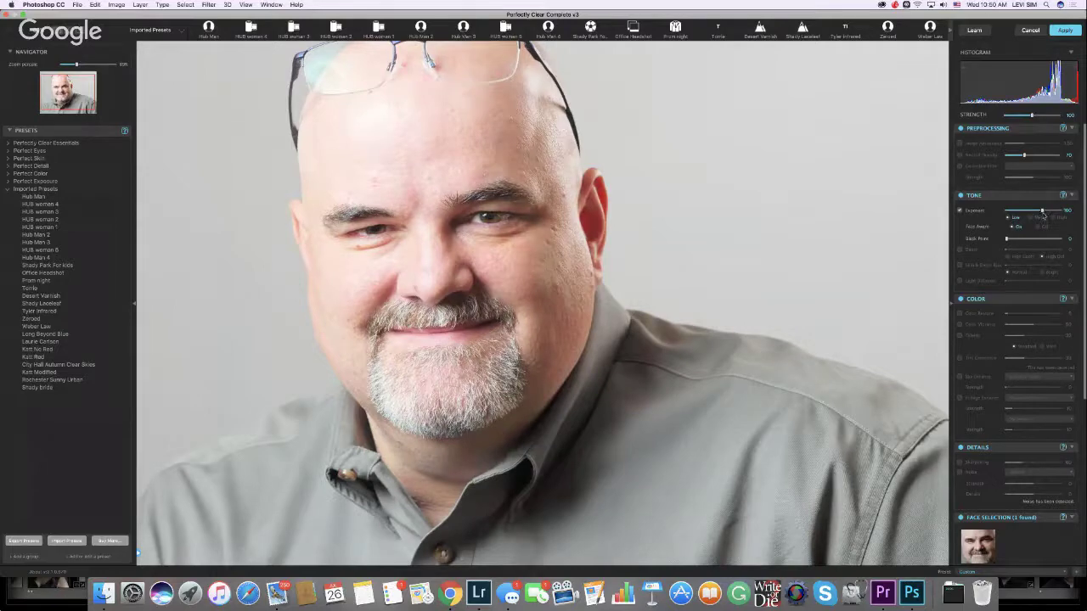
pyautogui.moveTo(1042, 212); pyautogui.dragTo(1023, 213)
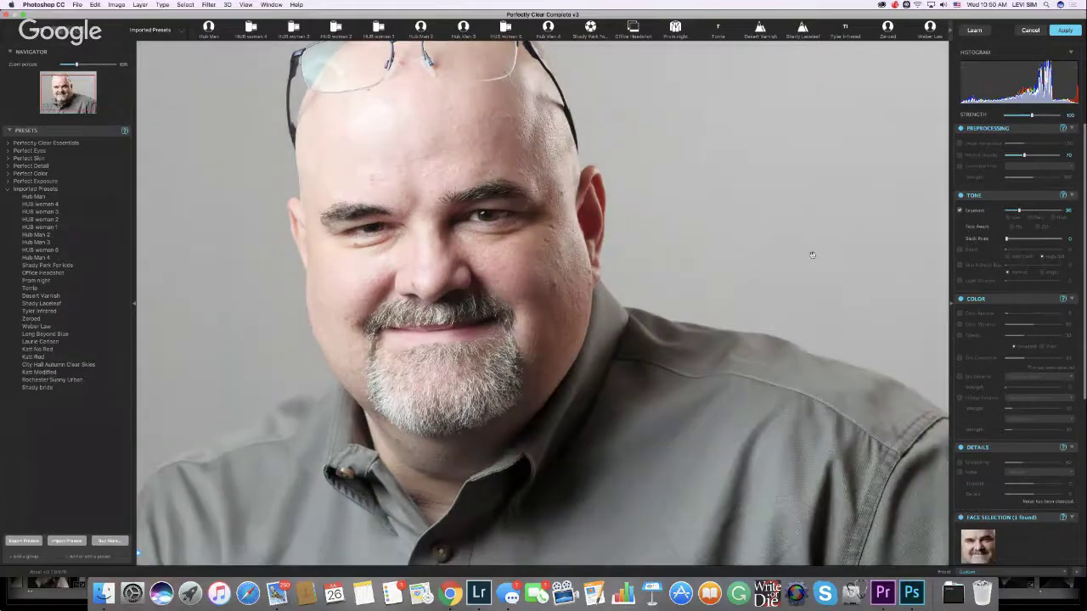
# Enable Depth in High Contrast mode at 50 and nudge exposure slightly up
pyautogui.click(960, 250)
pyautogui.click(1018, 250)
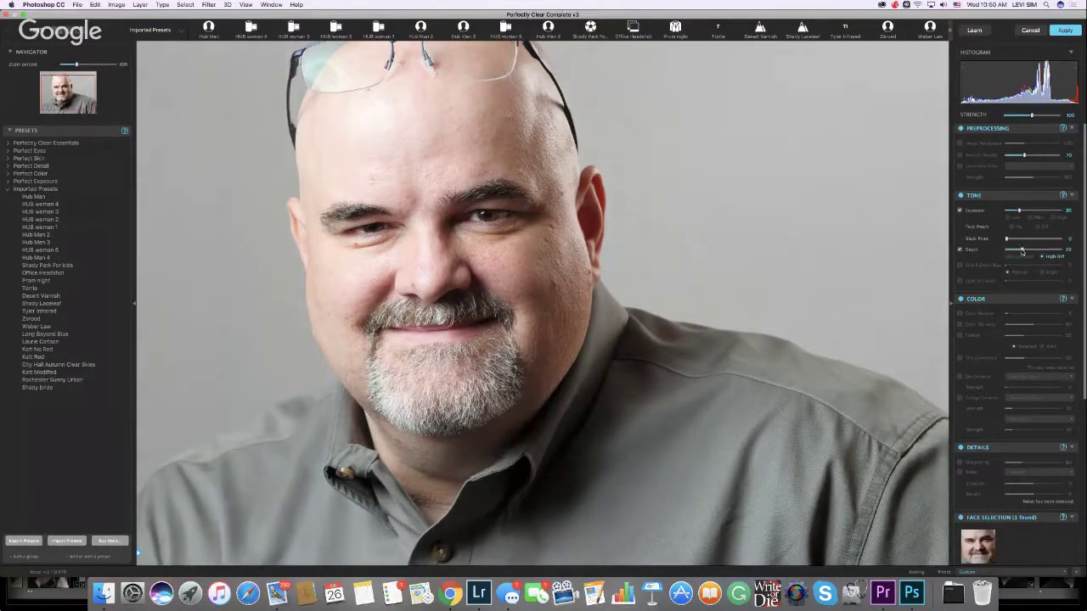
pyautogui.click(1008, 258)
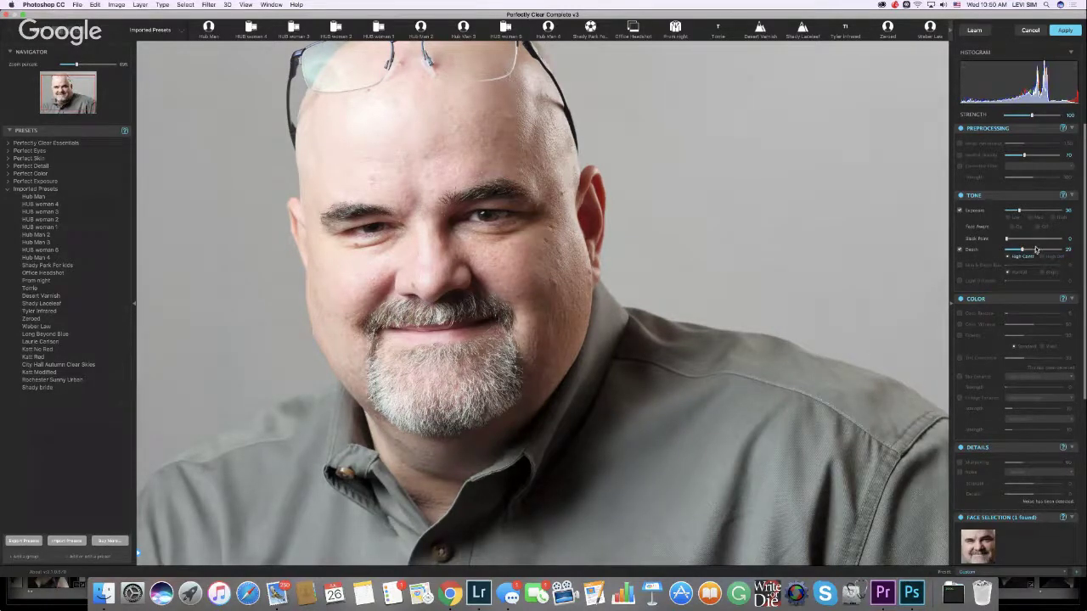
pyautogui.click(1034, 250)
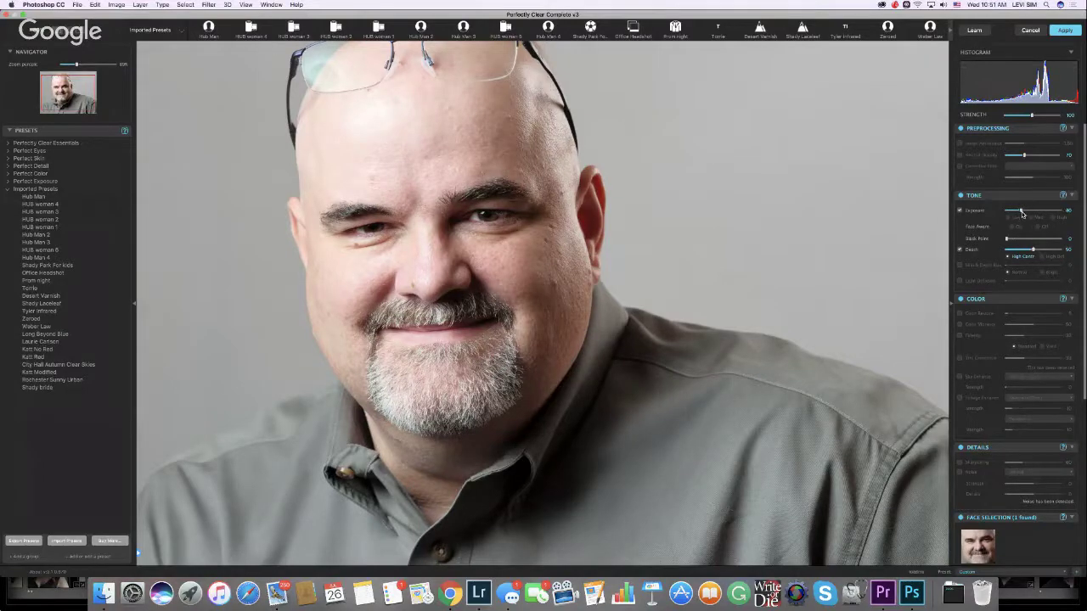
pyautogui.moveTo(1021, 212); pyautogui.dragTo(1028, 215)
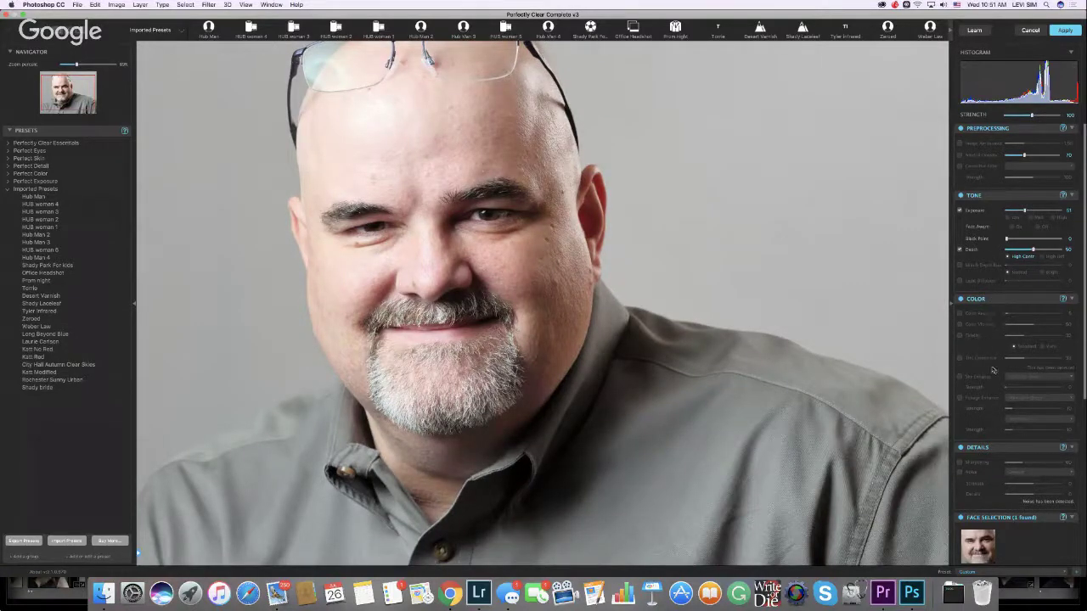
pyautogui.moveTo(1081, 369); pyautogui.dragTo(1076, 567)
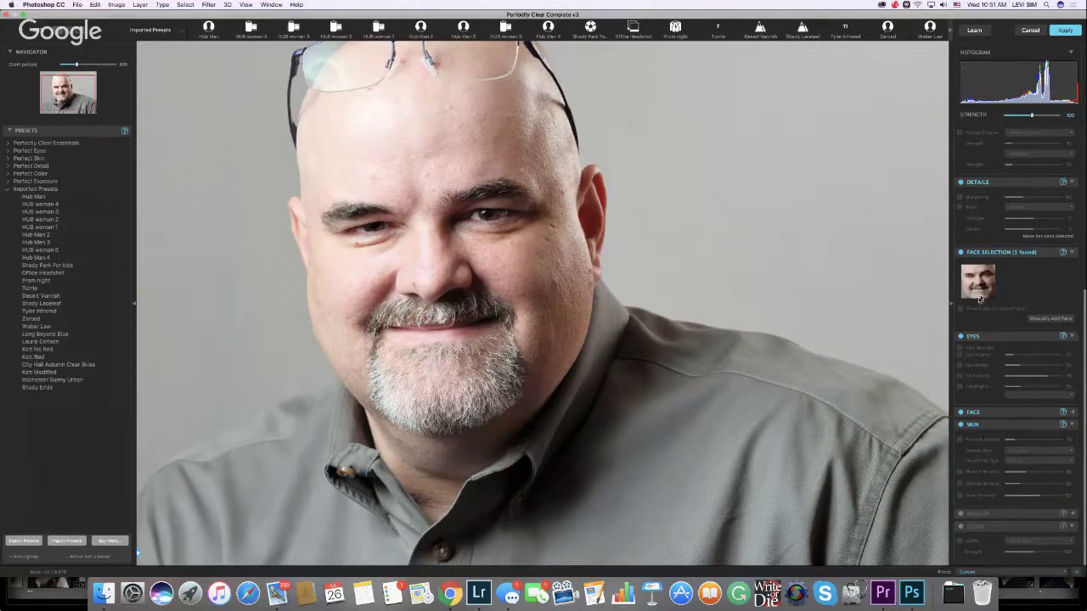
# Show the face control points and reposition the markers on the left and right eyes
pyautogui.click(962, 311)
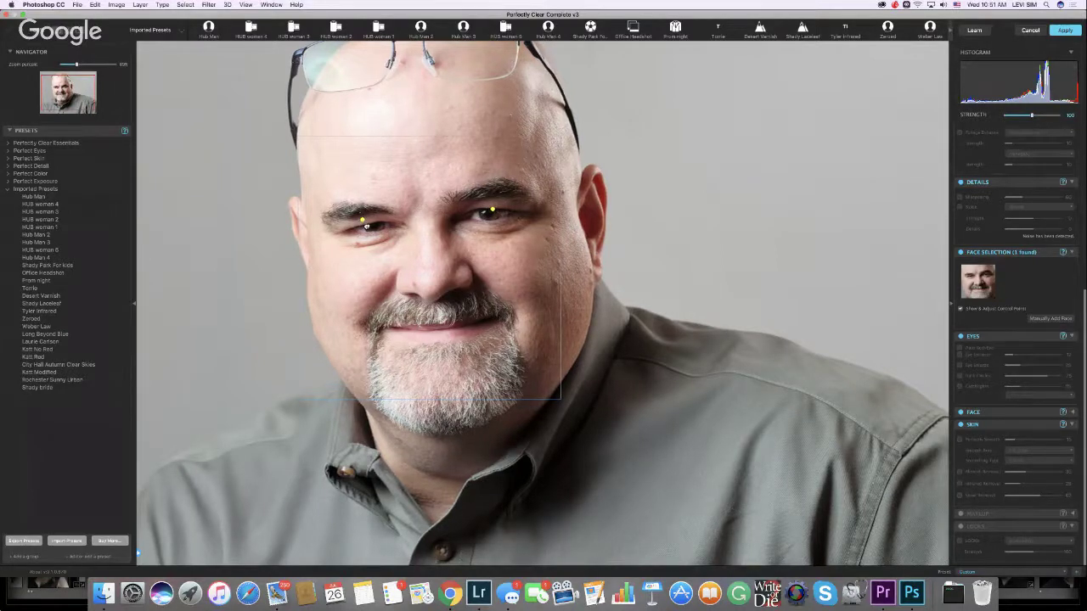
pyautogui.click(367, 226)
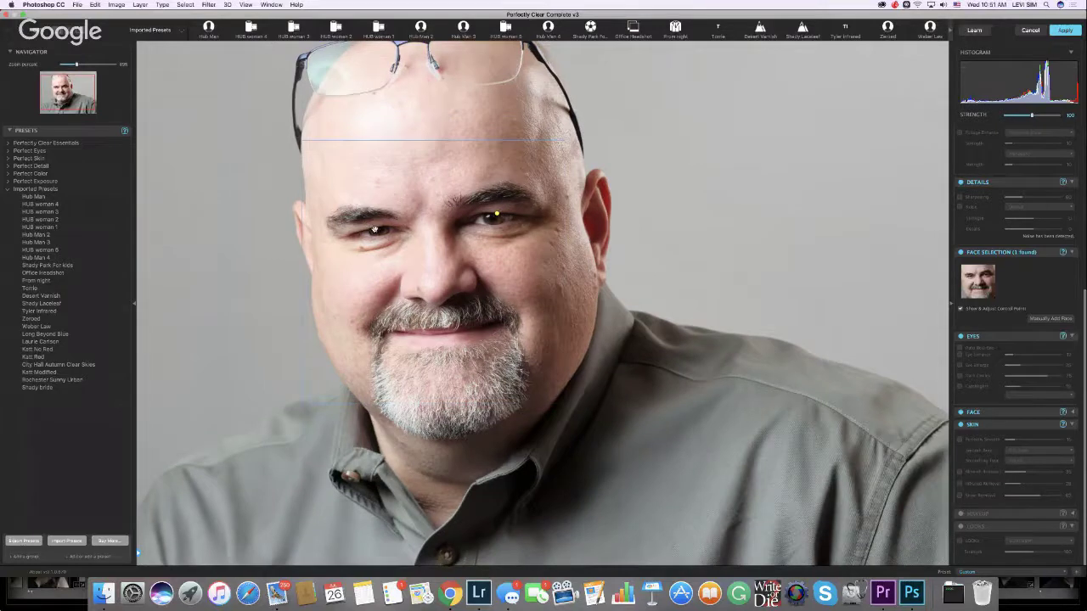
pyautogui.click(491, 217)
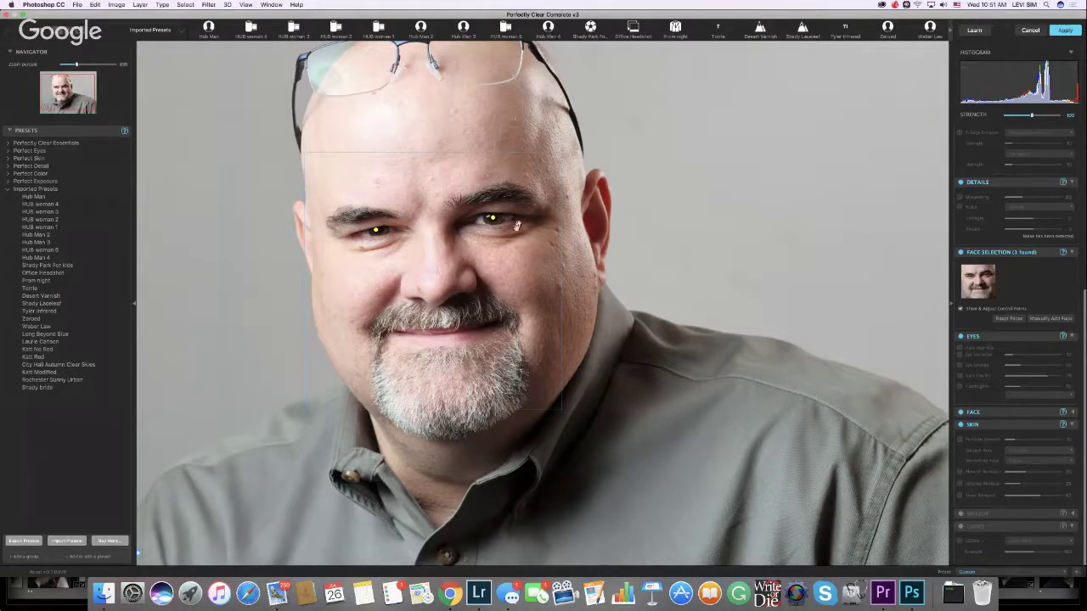
# Hide the control points, enable Dark Circles at 90 and Eye Enhance at 16
pyautogui.click(961, 310)
pyautogui.click(960, 378)
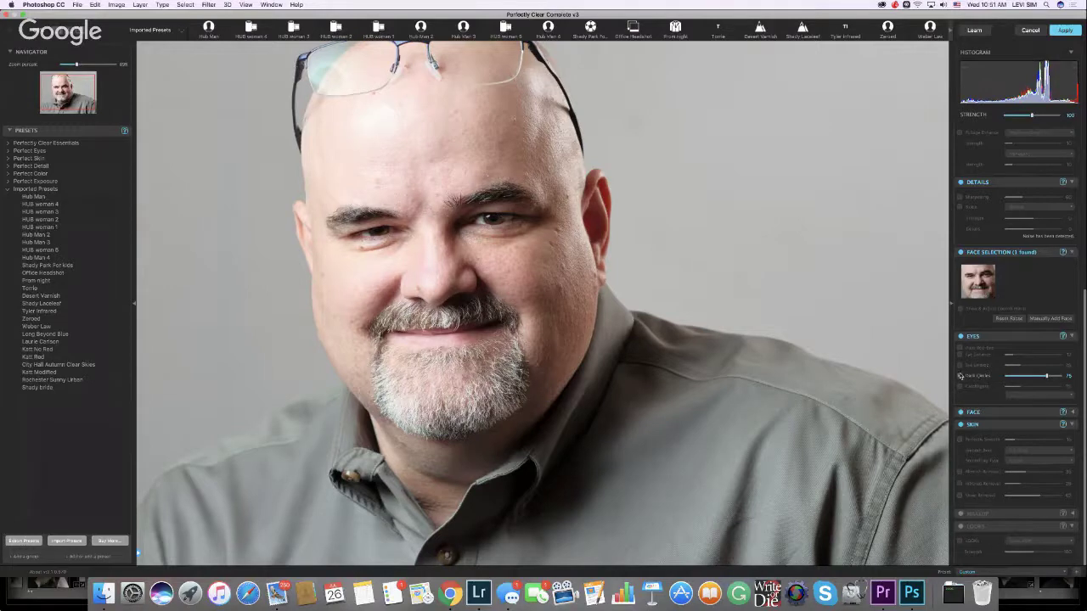
pyautogui.click(960, 376)
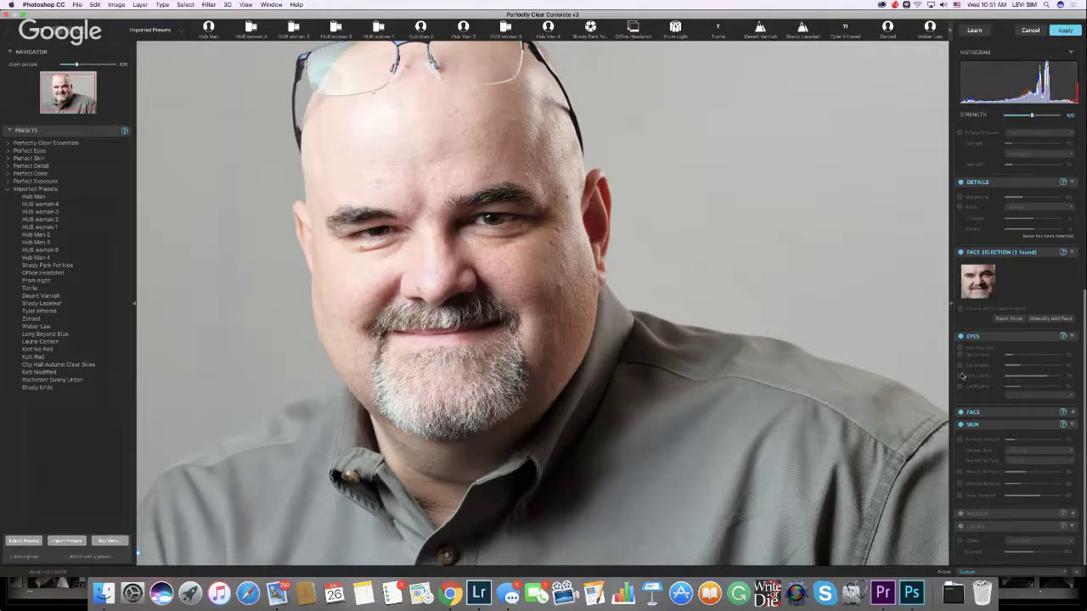
pyautogui.click(960, 376)
pyautogui.click(1055, 379)
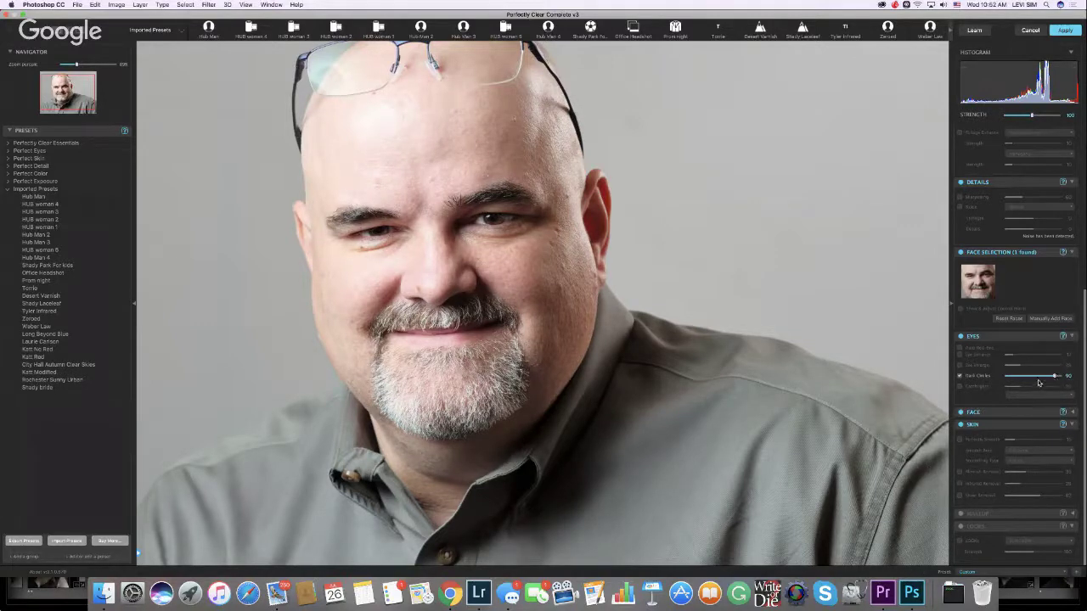
pyautogui.click(960, 354)
pyautogui.moveTo(1013, 356); pyautogui.dragTo(1016, 356)
# Compare with the original, realign both eye markers, and lower Dark Circles to about 71
pyautogui.click(842, 320)
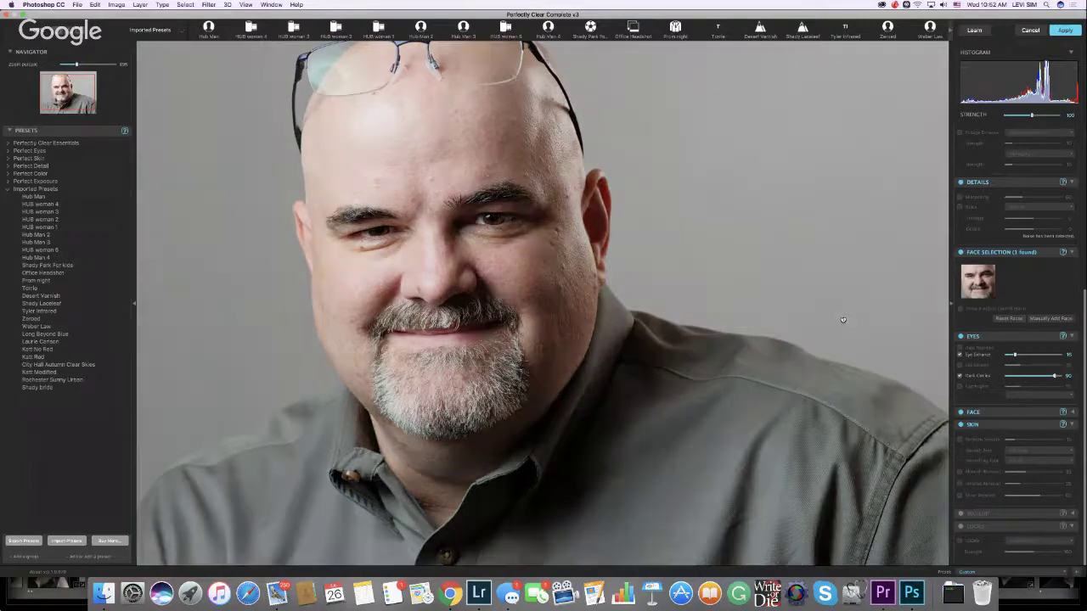
pyautogui.moveTo(842, 320); pyautogui.dragTo(917, 344)
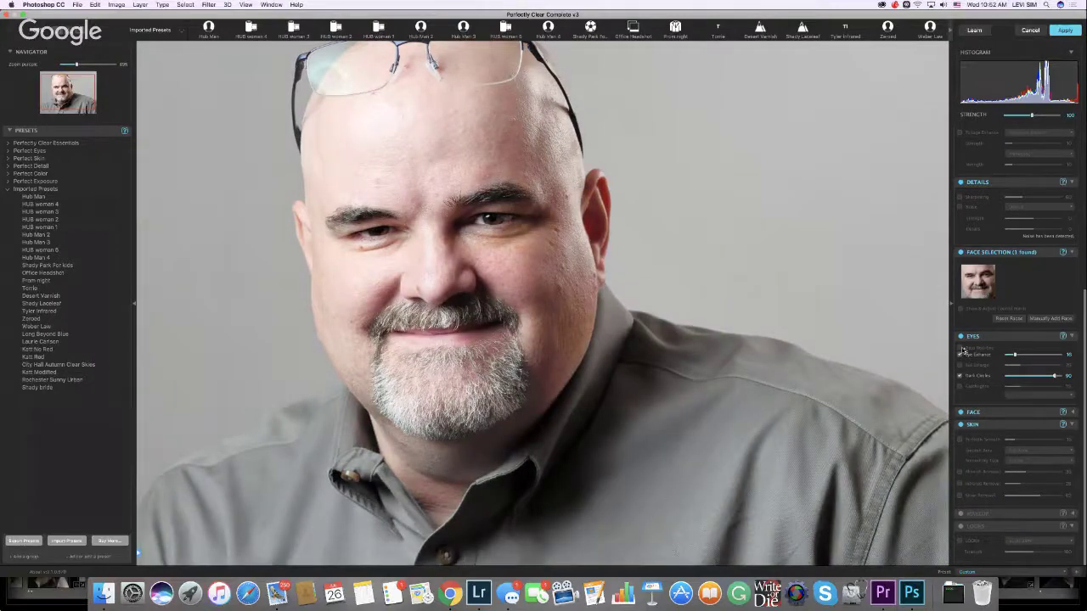
pyautogui.click(961, 337)
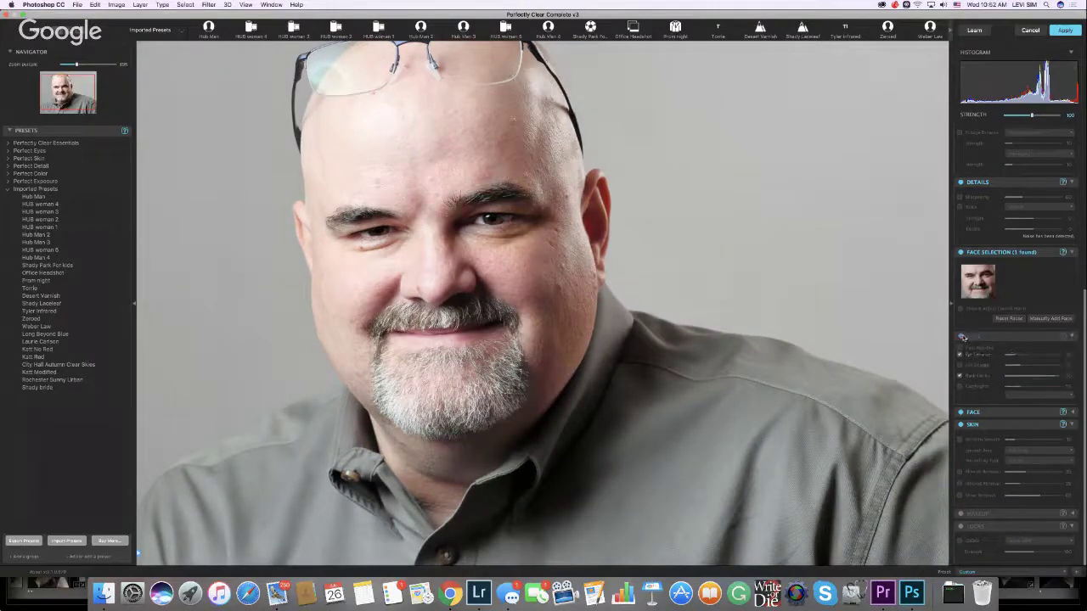
pyautogui.click(961, 337)
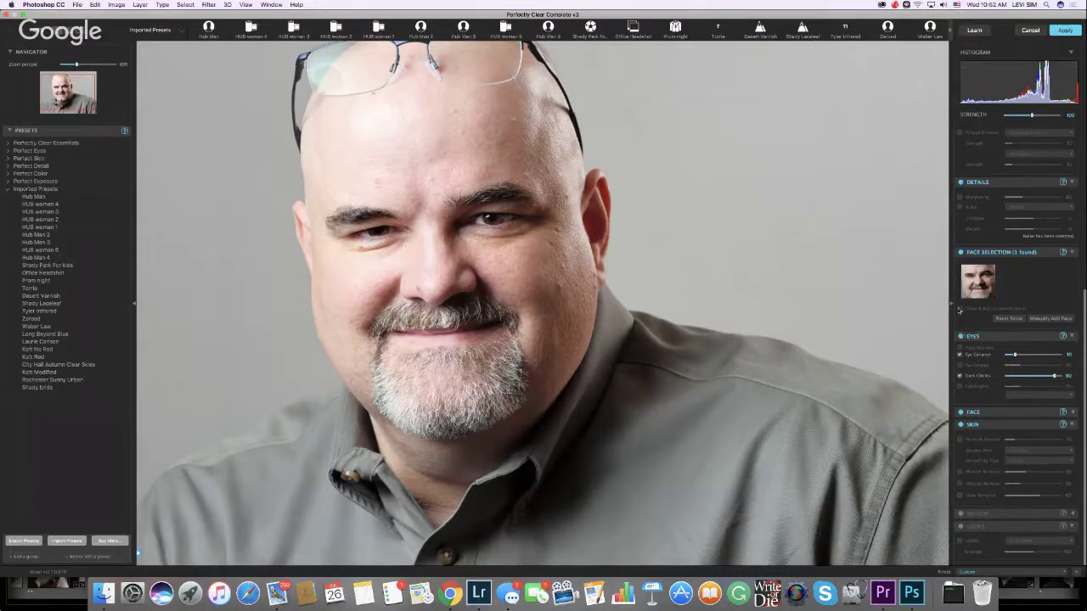
pyautogui.click(960, 309)
pyautogui.moveTo(371, 222); pyautogui.dragTo(372, 224)
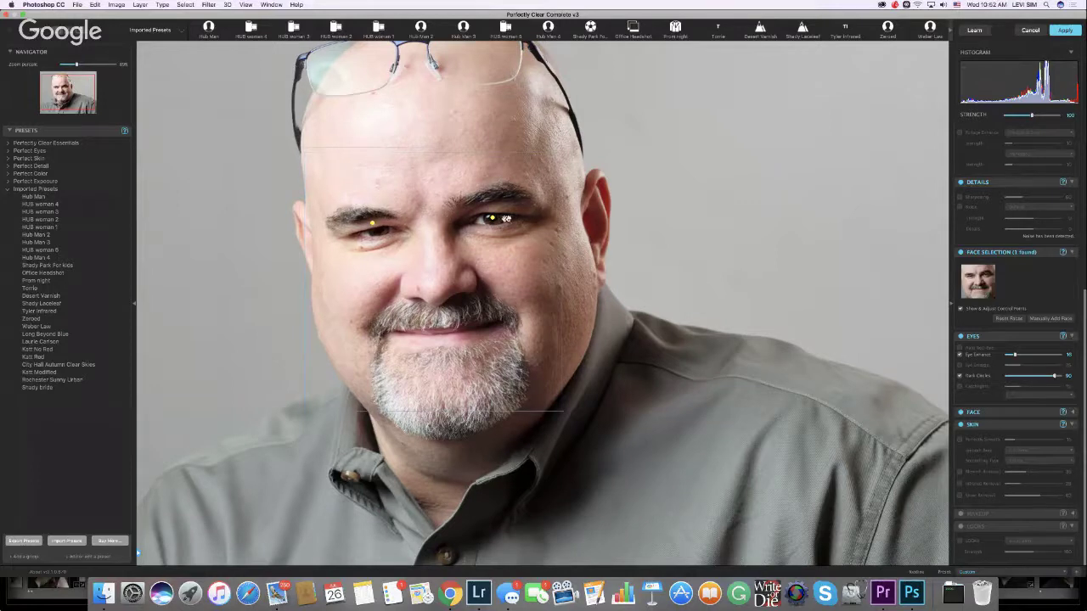
pyautogui.moveTo(495, 214); pyautogui.dragTo(493, 209)
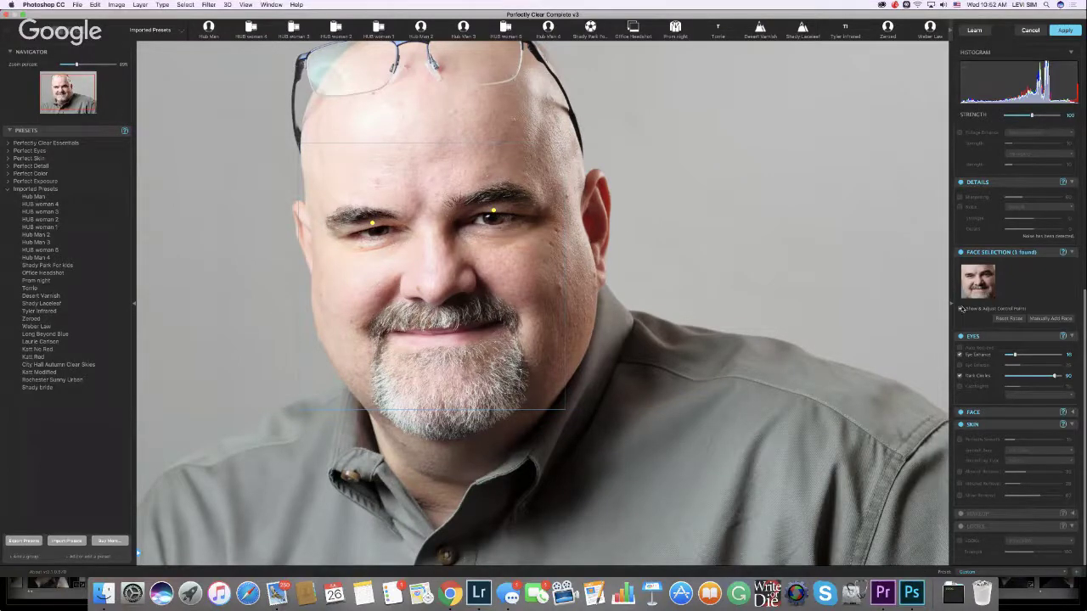
pyautogui.click(962, 309)
pyautogui.moveTo(1050, 379); pyautogui.dragTo(1025, 374)
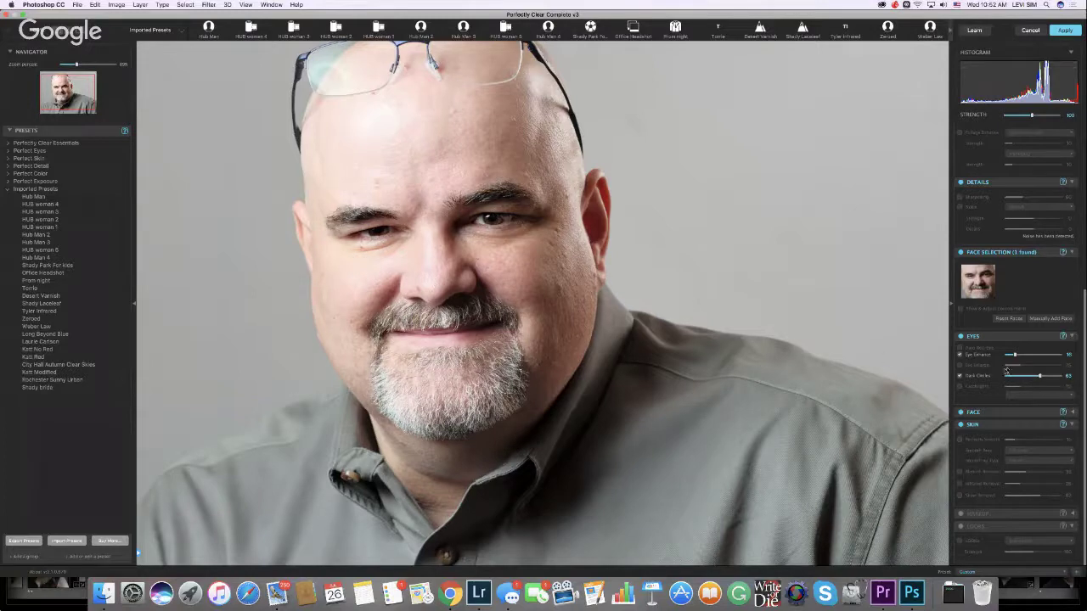
# In Face > Skin, try Perfectly Smooth then disable it, and set Blemish Removal to about 65
pyautogui.click(1071, 412)
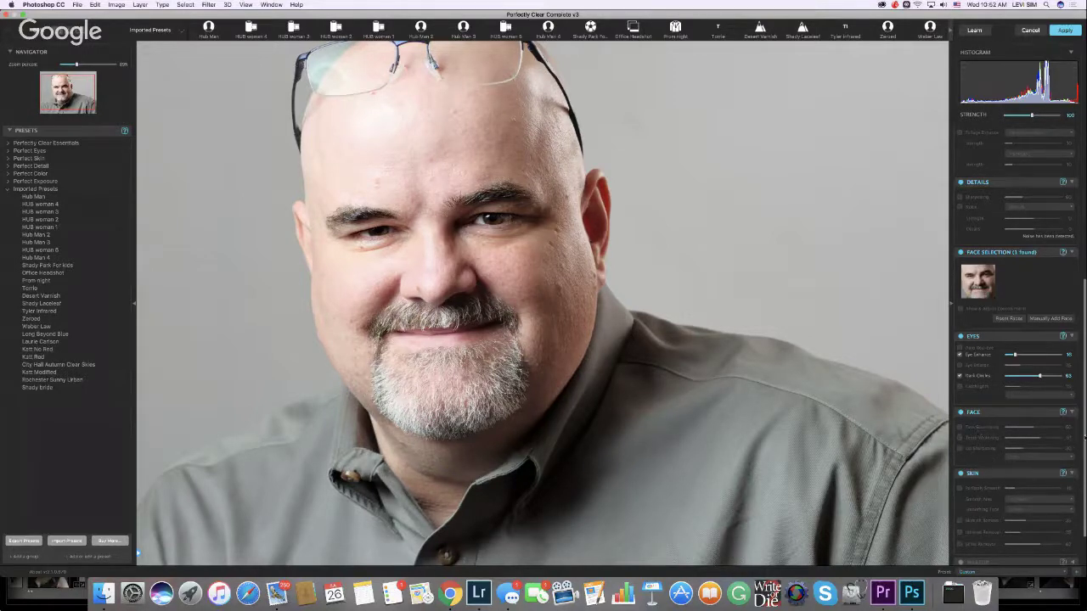
pyautogui.scroll(-3, 1084, 435)
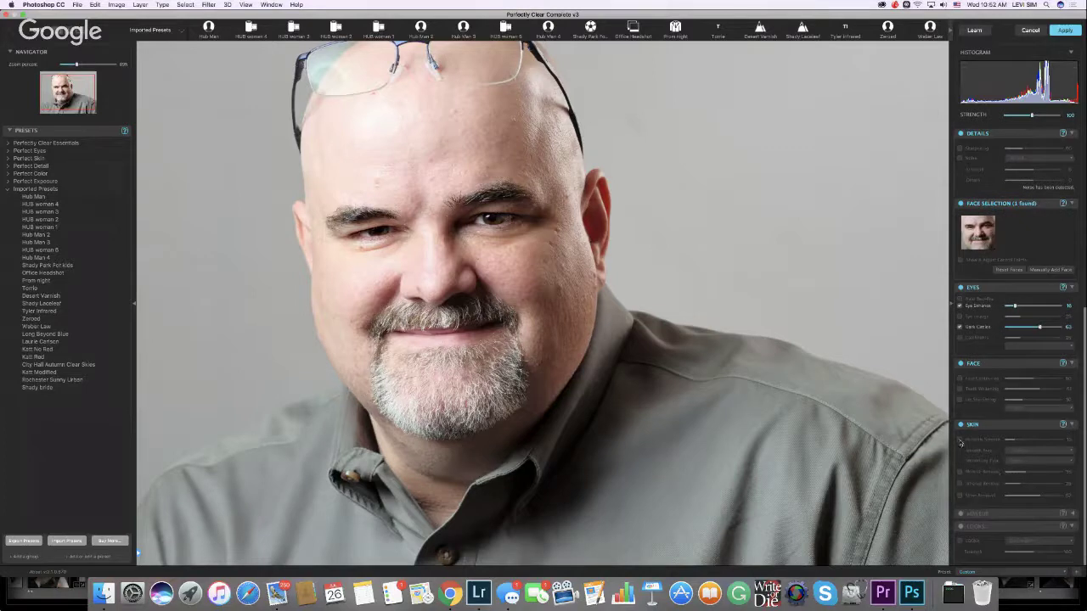
pyautogui.click(960, 438)
pyautogui.moveTo(1012, 441); pyautogui.dragTo(1010, 441)
pyautogui.click(961, 472)
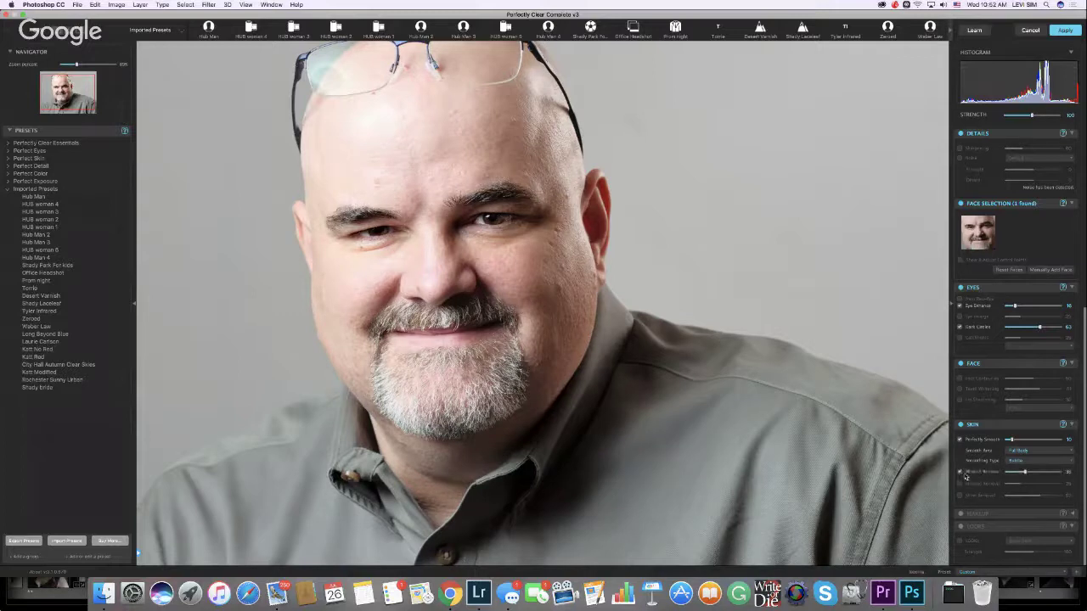
pyautogui.moveTo(1025, 472); pyautogui.dragTo(1056, 473)
pyautogui.click(960, 472)
pyautogui.click(960, 472)
pyautogui.click(960, 472)
pyautogui.click(960, 440)
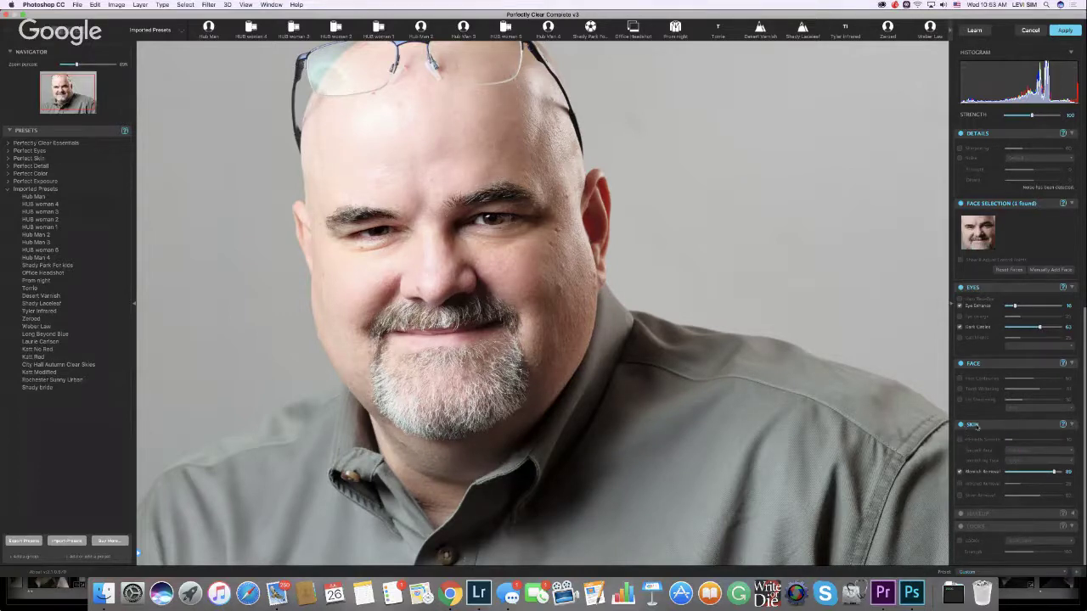
pyautogui.moveTo(1054, 473); pyautogui.dragTo(1046, 473)
pyautogui.moveTo(1044, 473); pyautogui.dragTo(1040, 473)
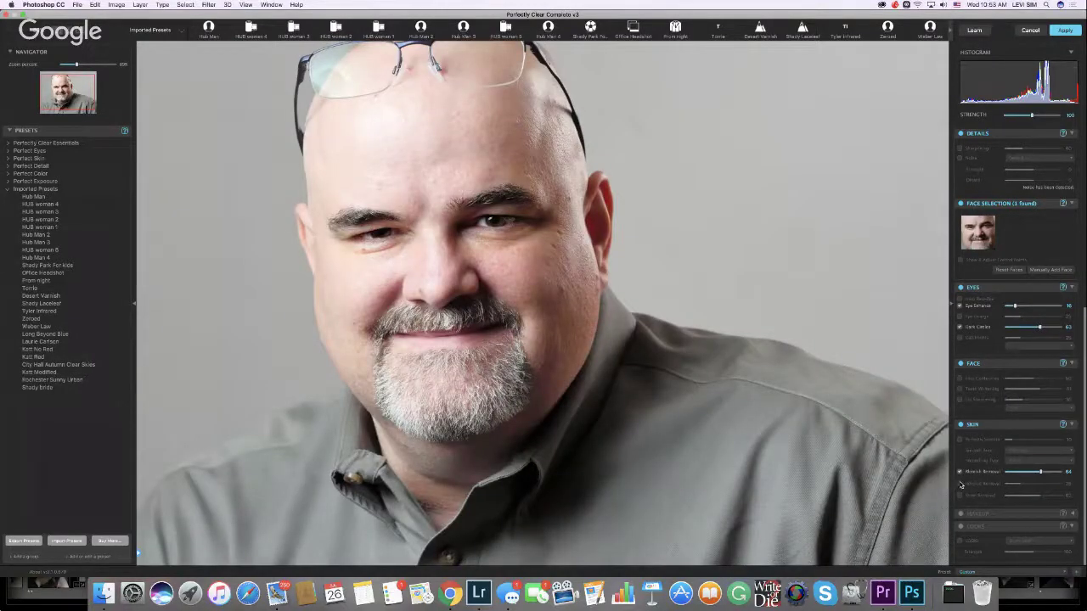
# Try Infrared Removal and leave it switched off
pyautogui.click(961, 484)
pyautogui.click(1048, 484)
pyautogui.click(960, 484)
pyautogui.click(960, 485)
pyautogui.click(960, 485)
# Enable Shine Removal and set its strength to 73
pyautogui.click(960, 497)
pyautogui.click(960, 497)
pyautogui.click(959, 497)
pyautogui.click(1057, 496)
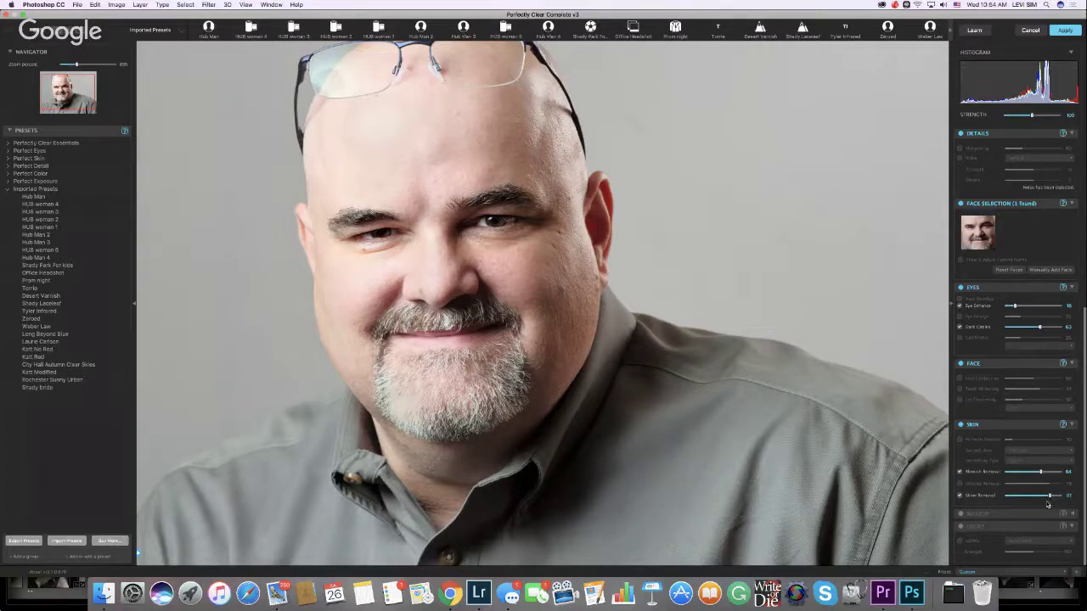
pyautogui.moveTo(1049, 501); pyautogui.dragTo(1047, 500)
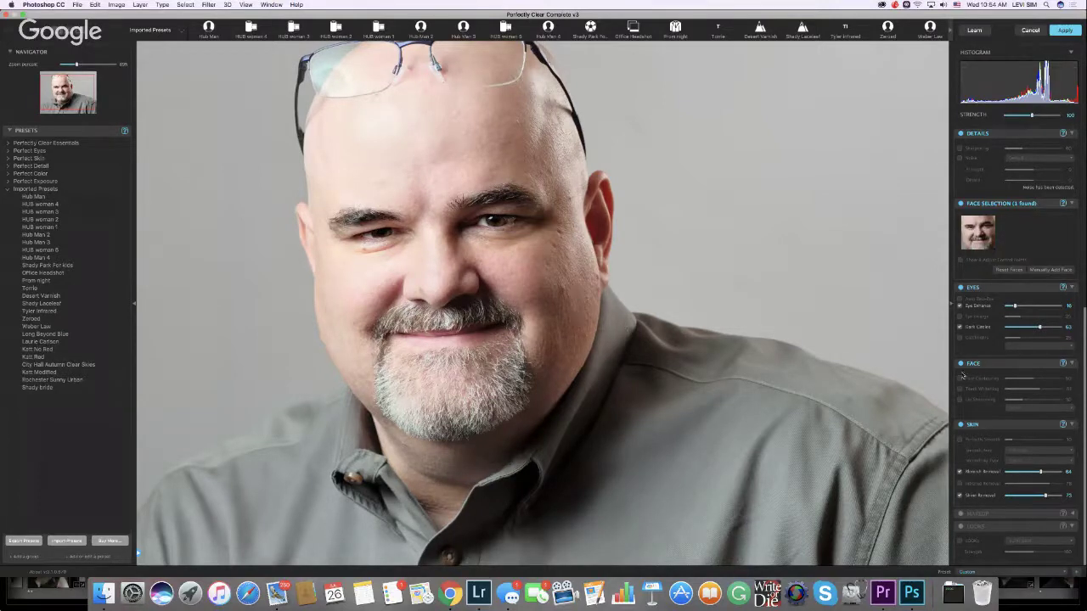
pyautogui.click(960, 378)
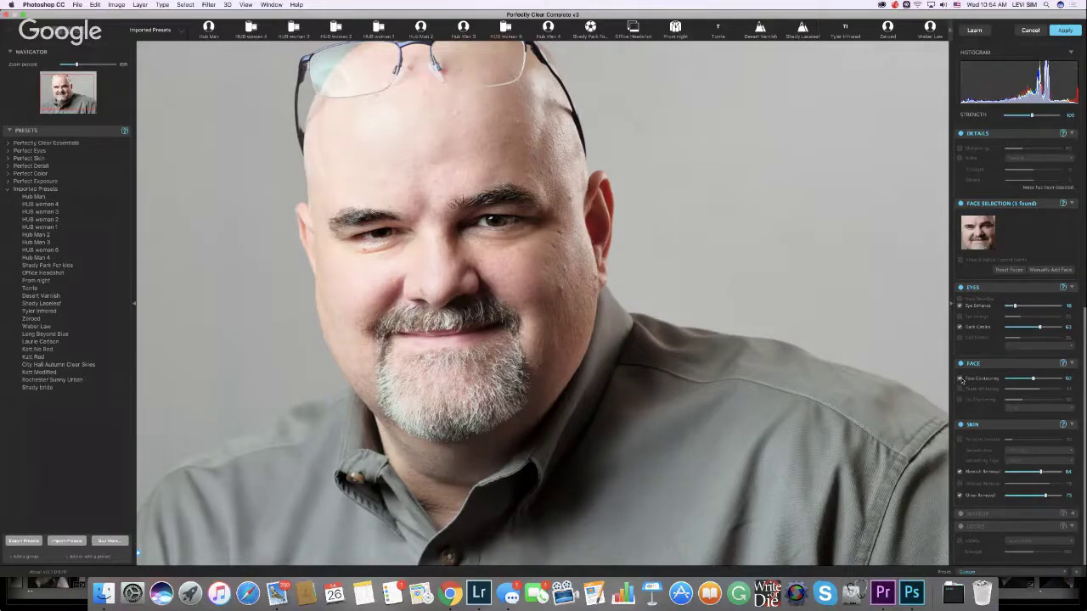
pyautogui.click(960, 378)
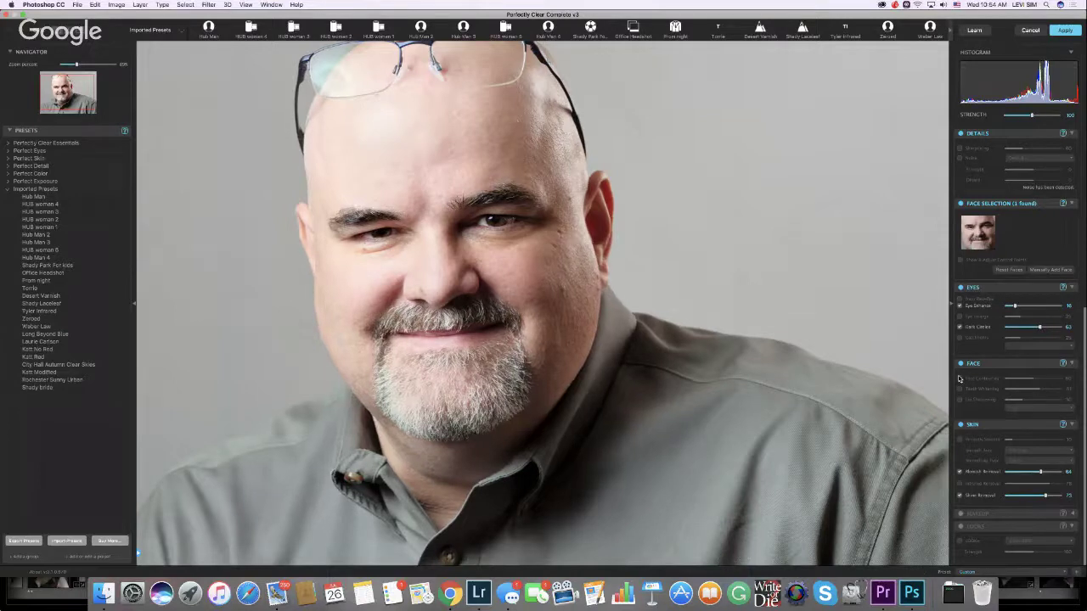
pyautogui.click(960, 380)
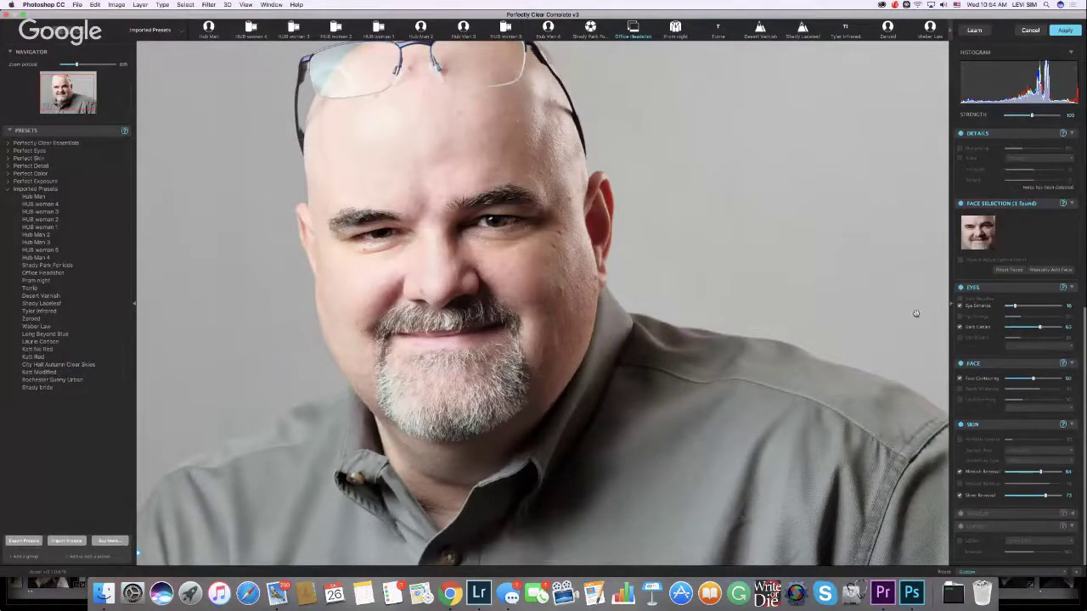
pyautogui.click(959, 379)
pyautogui.click(958, 380)
pyautogui.moveTo(1032, 378)
pyautogui.mouseDown()
pyautogui.moveTo(1056, 376)
pyautogui.moveTo(1034, 384)
pyautogui.mouseUp()
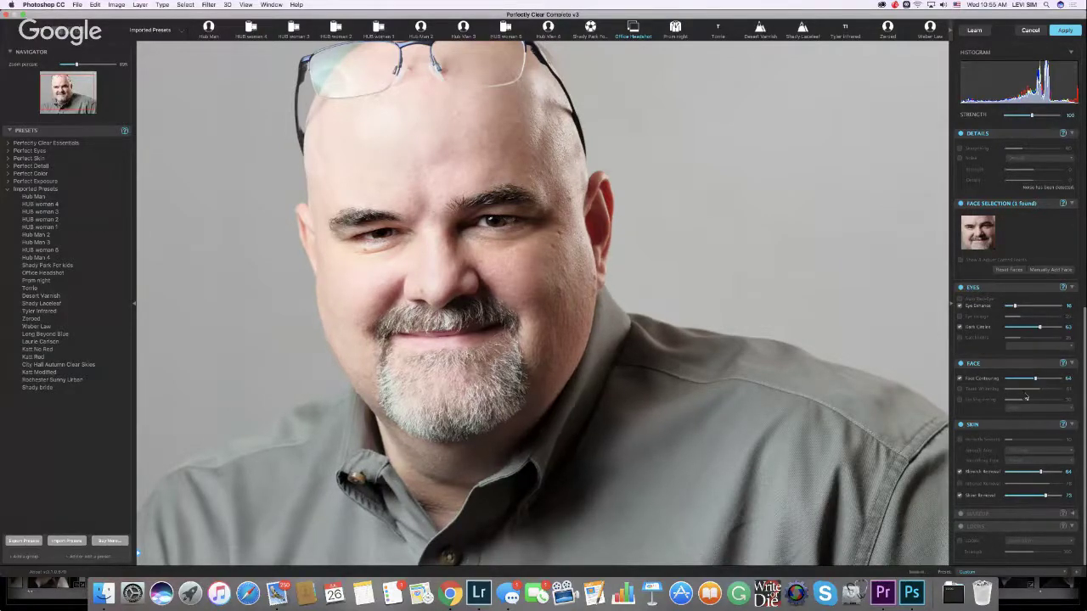
pyautogui.click(846, 353)
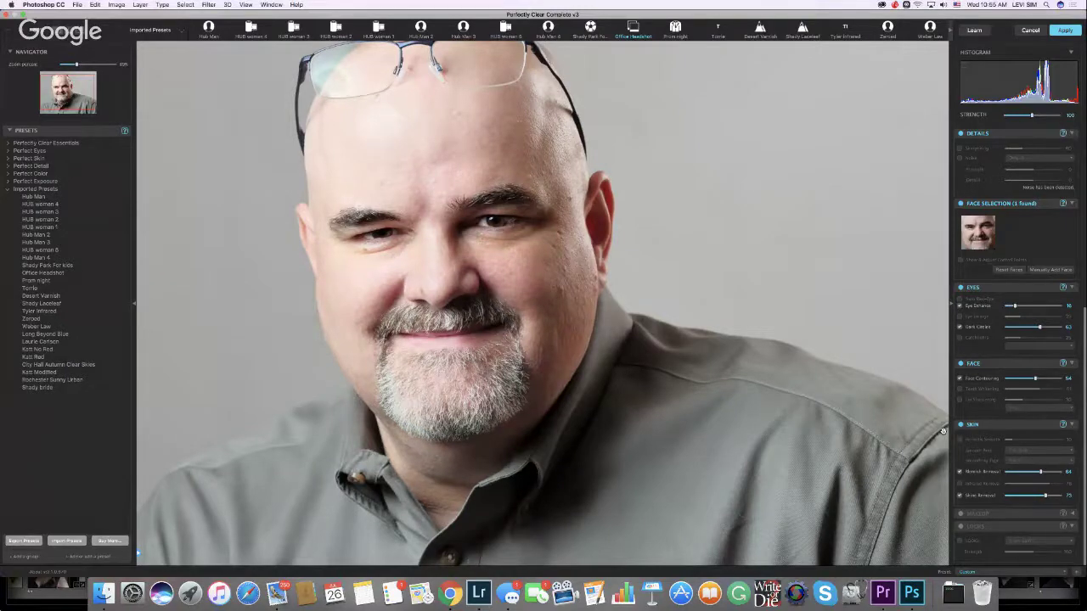
pyautogui.click(750, 219)
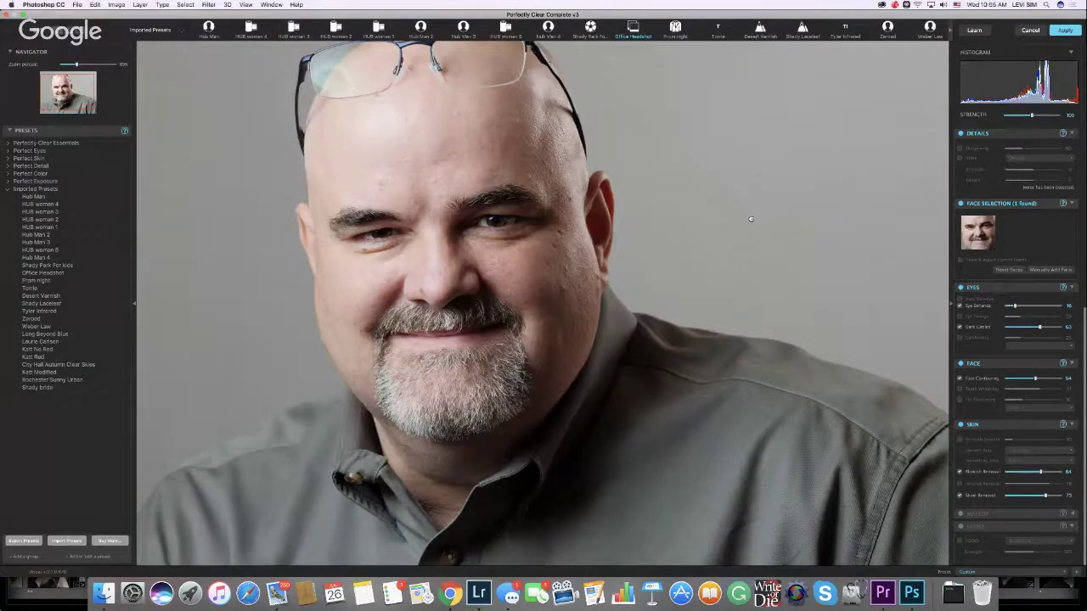
pyautogui.click(836, 270)
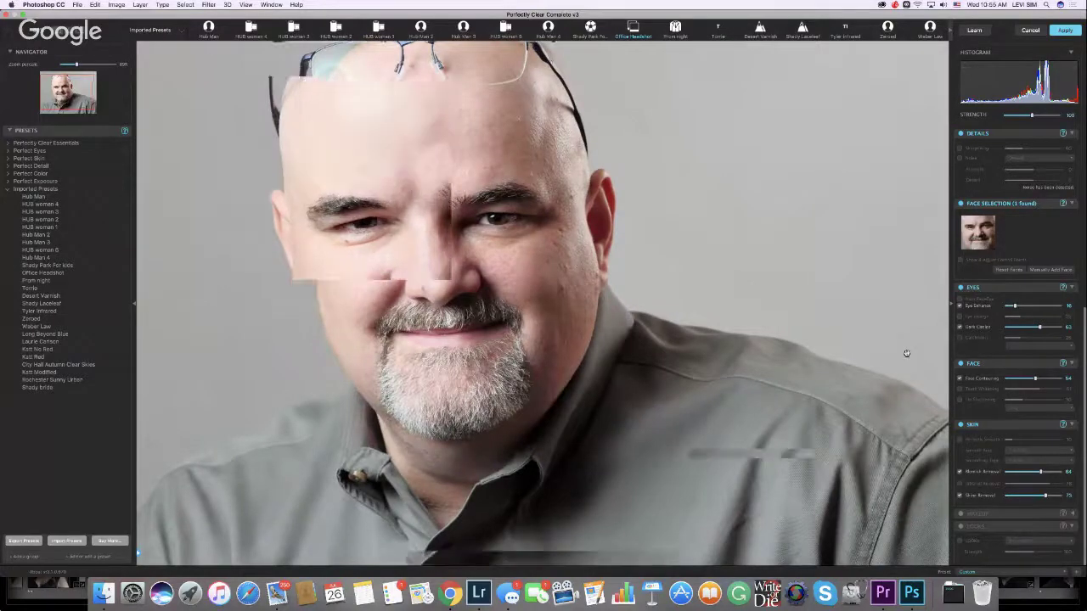
pyautogui.press('super+equal')
pyautogui.press('super+equal')
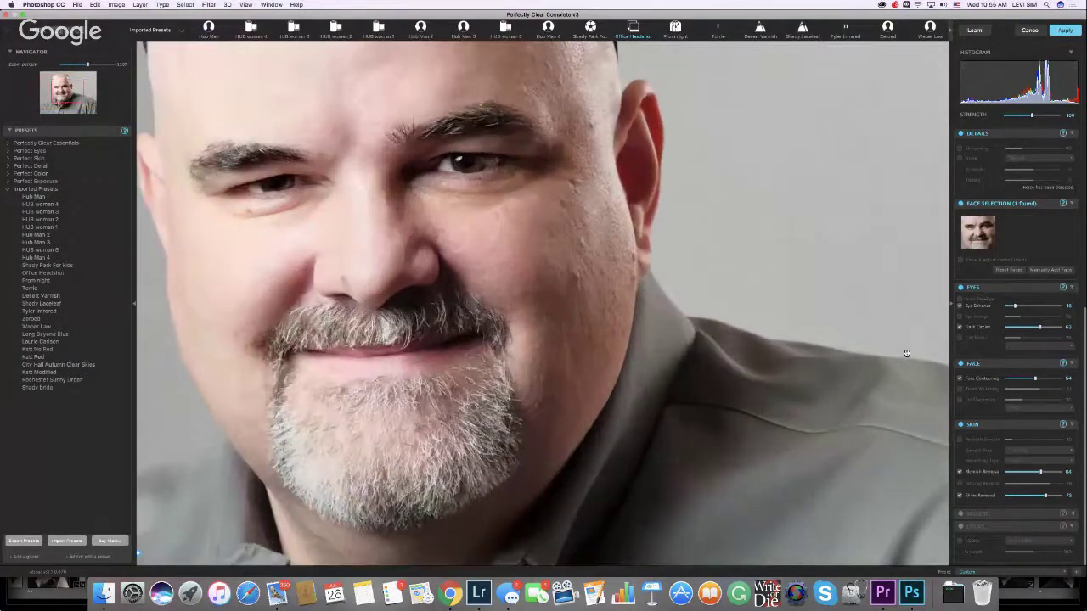
pyautogui.scroll(-3, 625, 182)
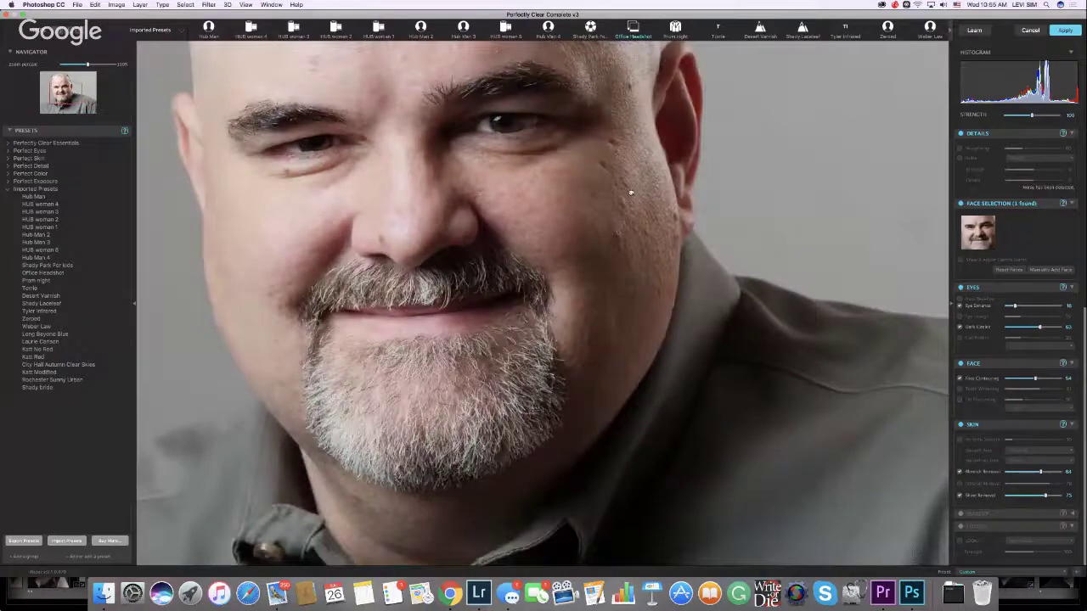
pyautogui.hscroll(-5, 684, 281)
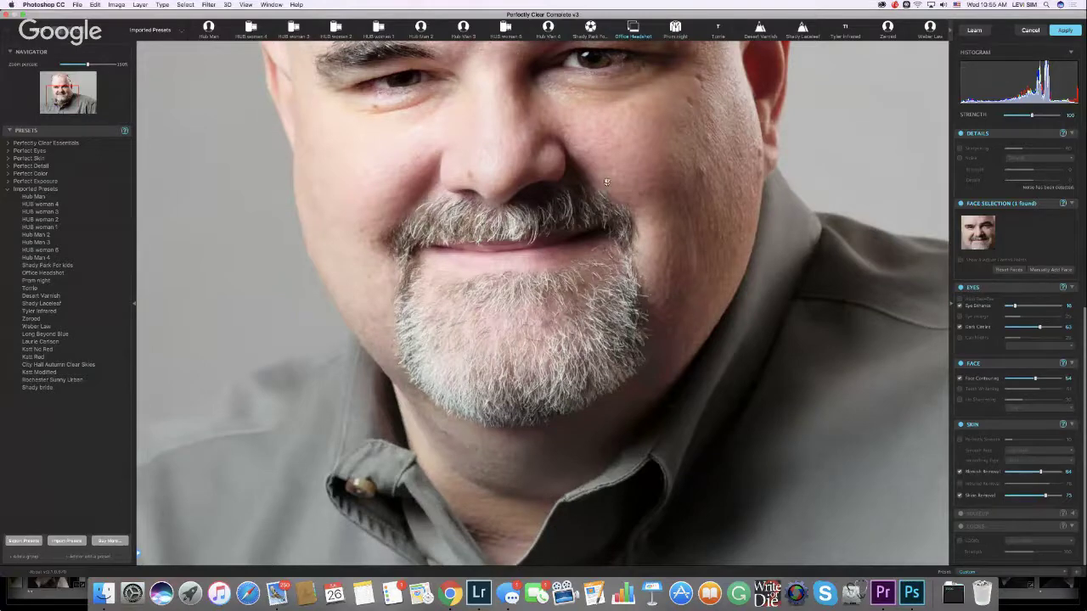
pyautogui.scroll(4, 605, 182)
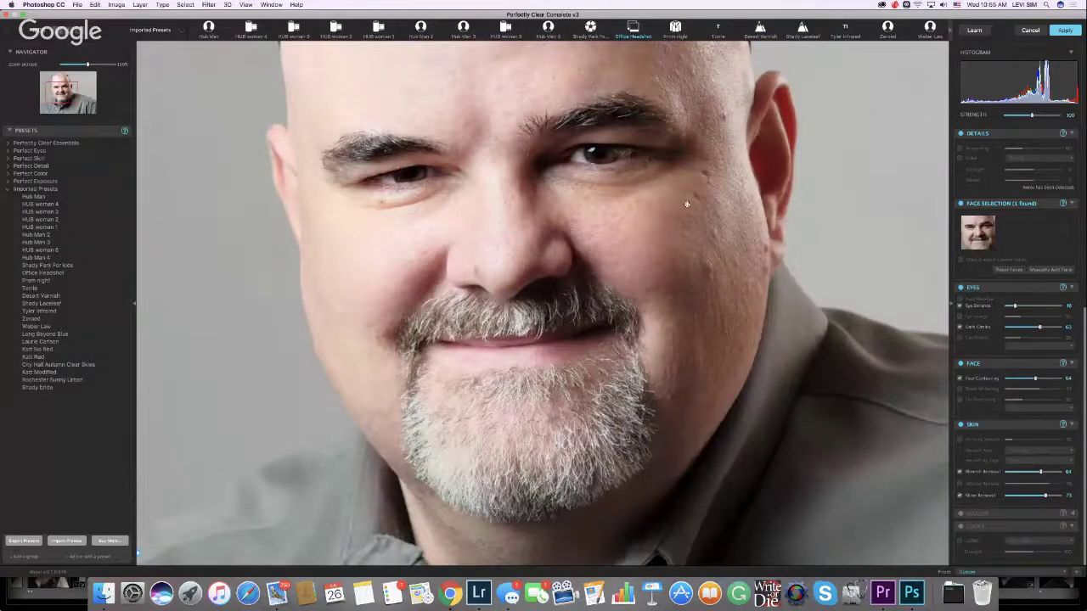
pyautogui.scroll(1, 668, 233)
pyautogui.scroll(5, 658, 320)
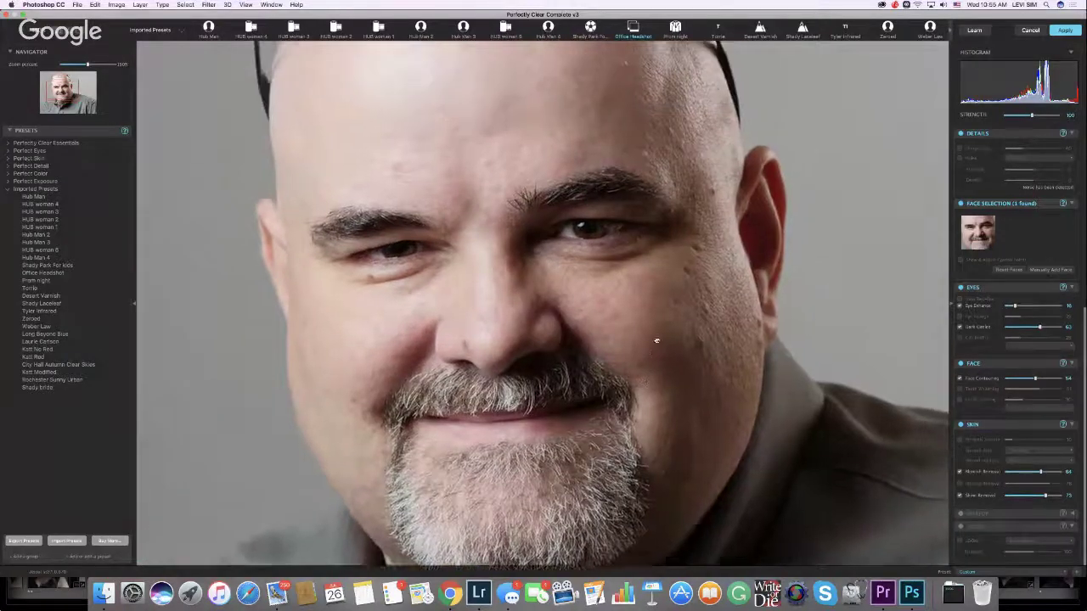
pyautogui.scroll(-4, 636, 286)
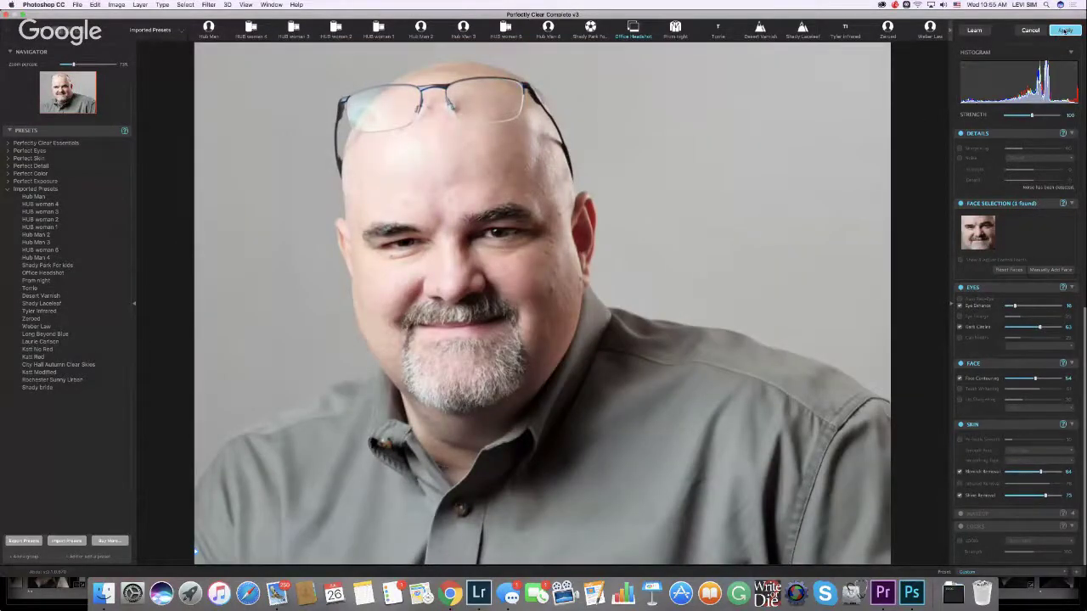
# Apply the Perfectly Clear corrections to Photoshop as a smart filter, then switch windows
pyautogui.click(1051, 31)
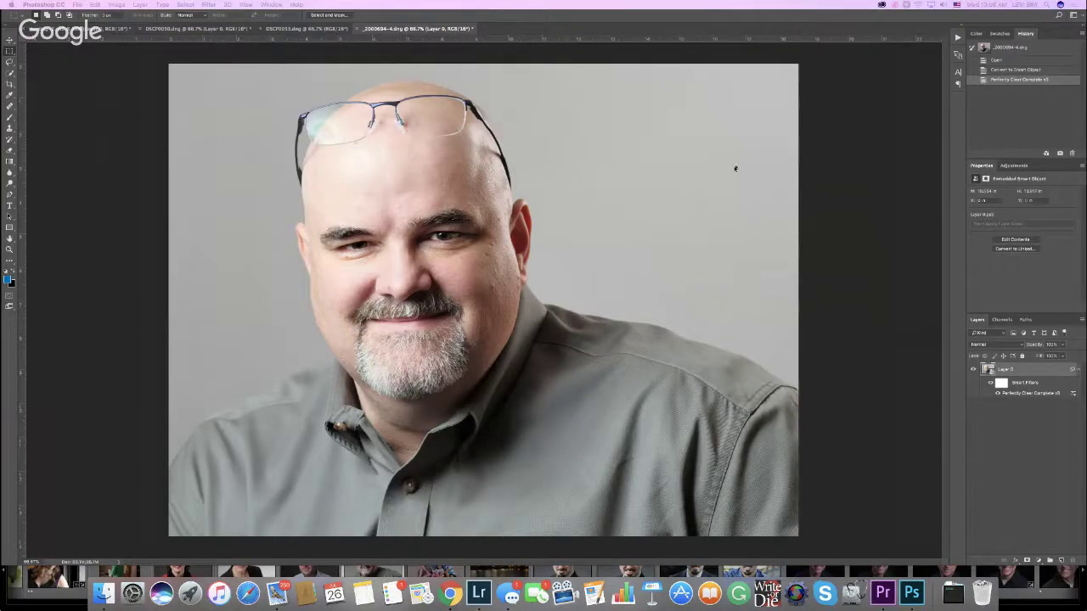
pyautogui.press('super+Tab')
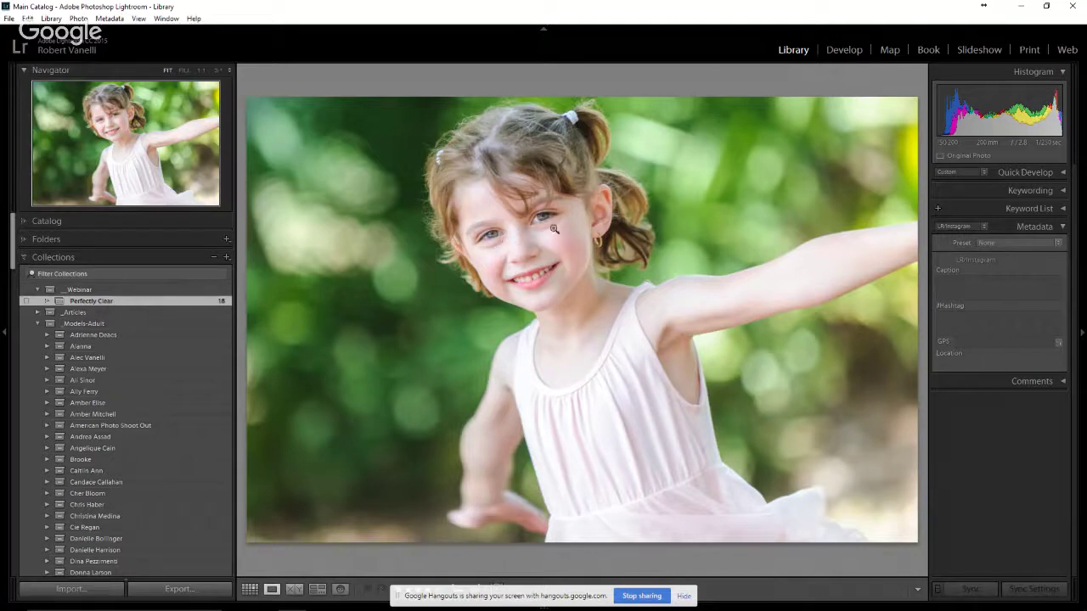
# Bring Photoshop with the pink-dress girl's photo to the front and open the Filter menu
pyautogui.press('alt')
pyautogui.hotkey('alt', 'Tab')
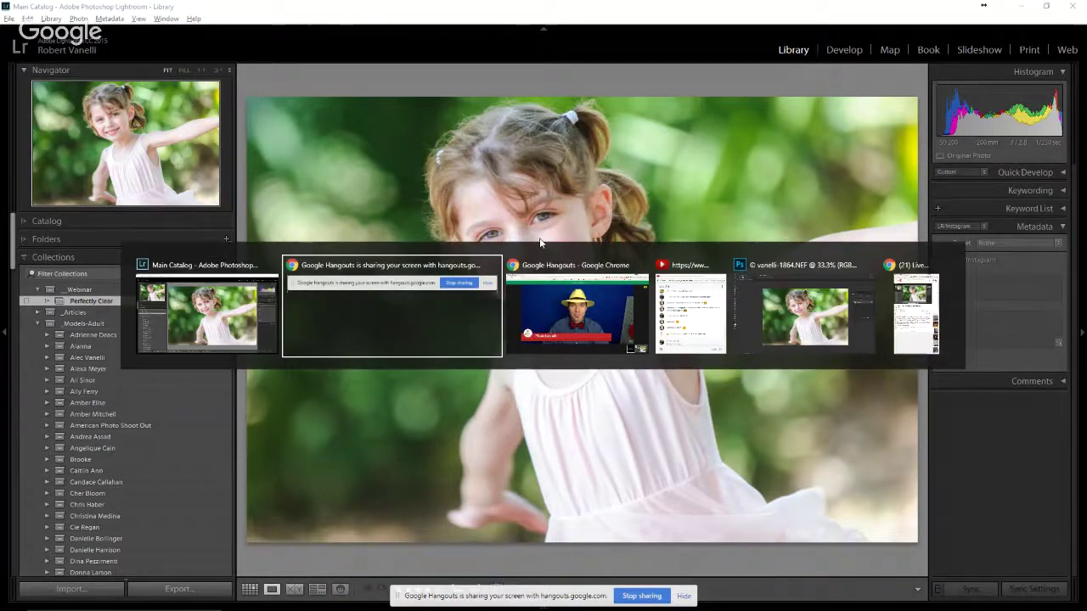
pyautogui.hotkey('alt', 'Tab')
pyautogui.hotkey('alt', 'Tab')
pyautogui.hotkey('alt', 'Tab')
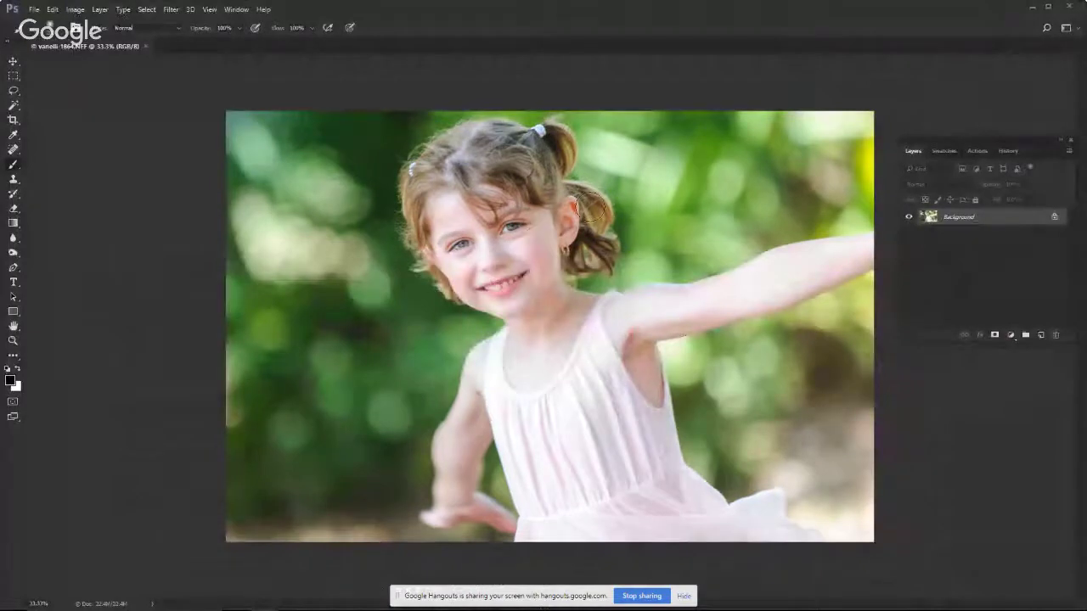
pyautogui.click(170, 9)
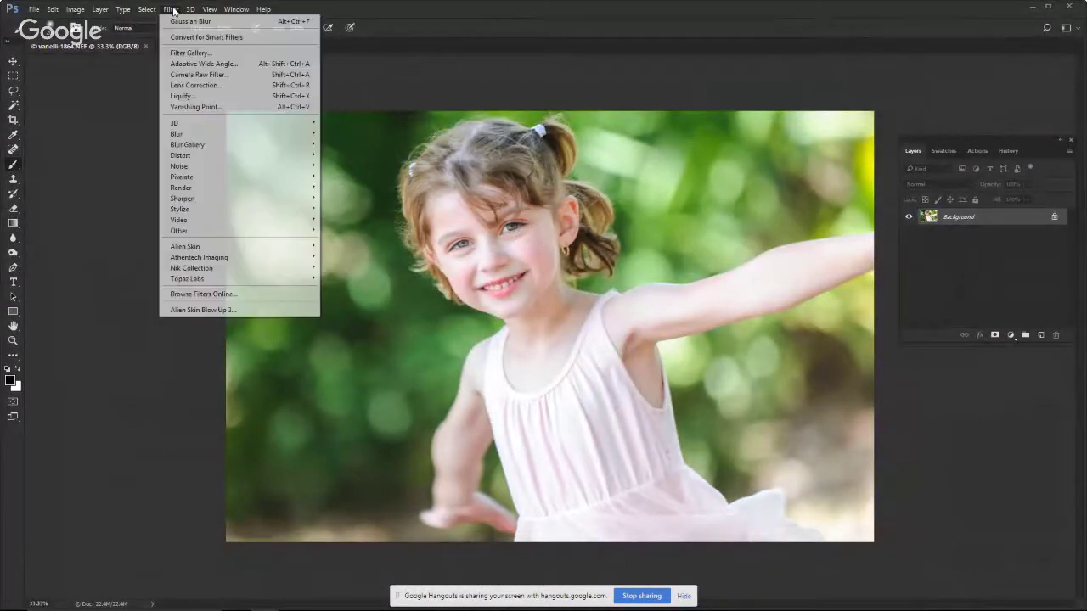
# Launch Perfectly Clear Complete v3 on the girl's photo and scroll the settings down to Looks
pyautogui.moveTo(212, 258)
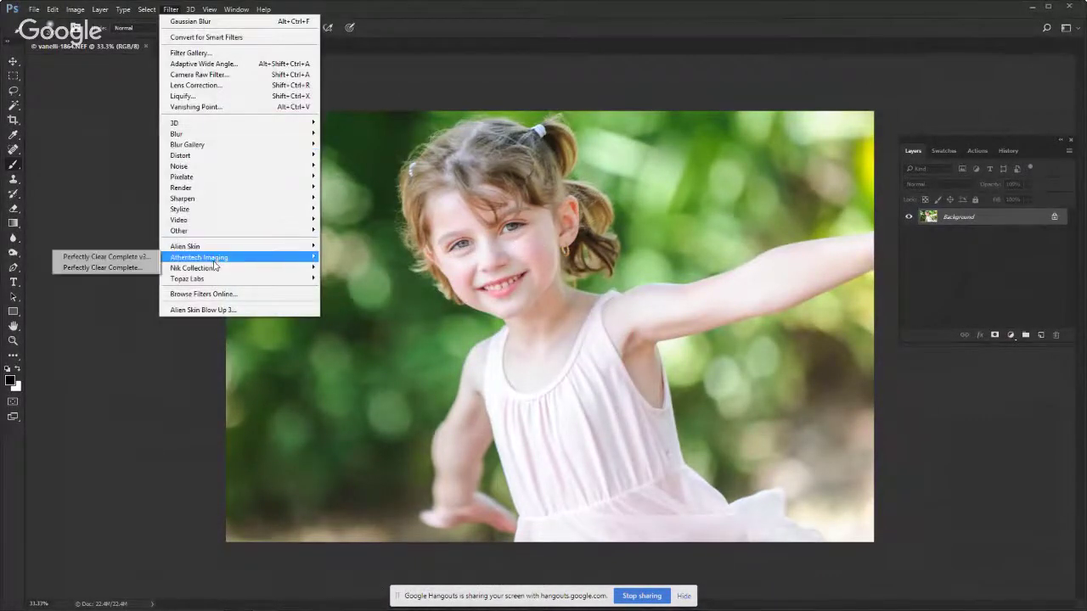
pyautogui.click(147, 257)
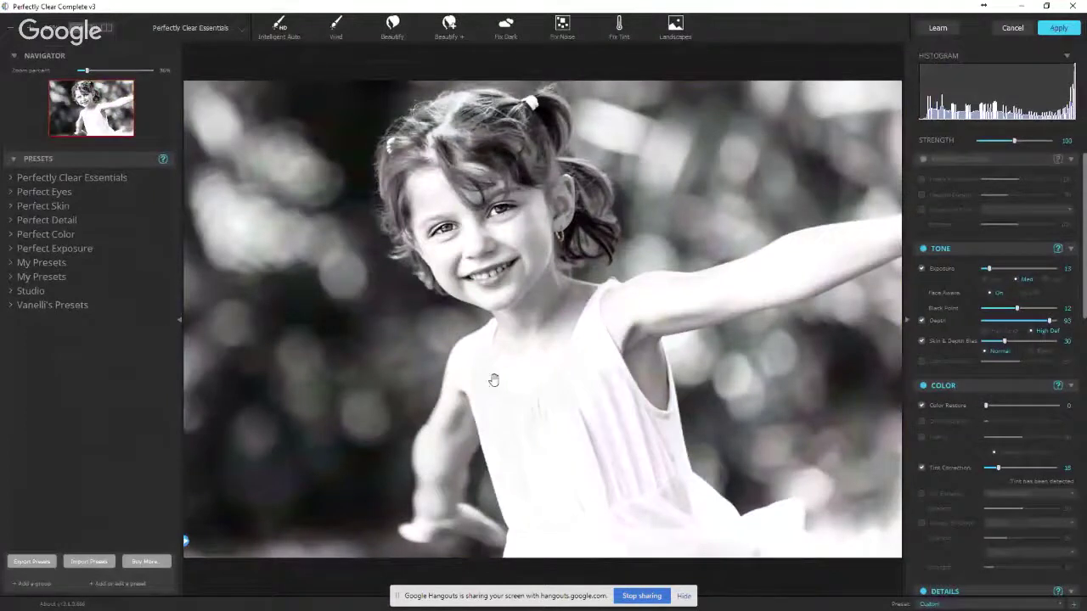
pyautogui.scroll(-5, 978, 550)
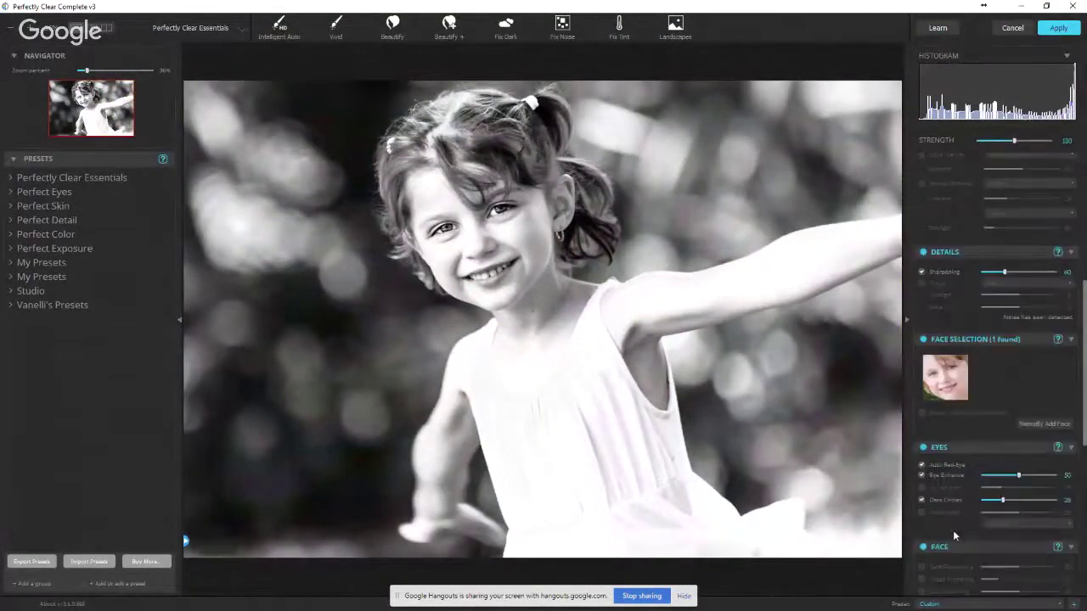
pyautogui.scroll(-5, 953, 534)
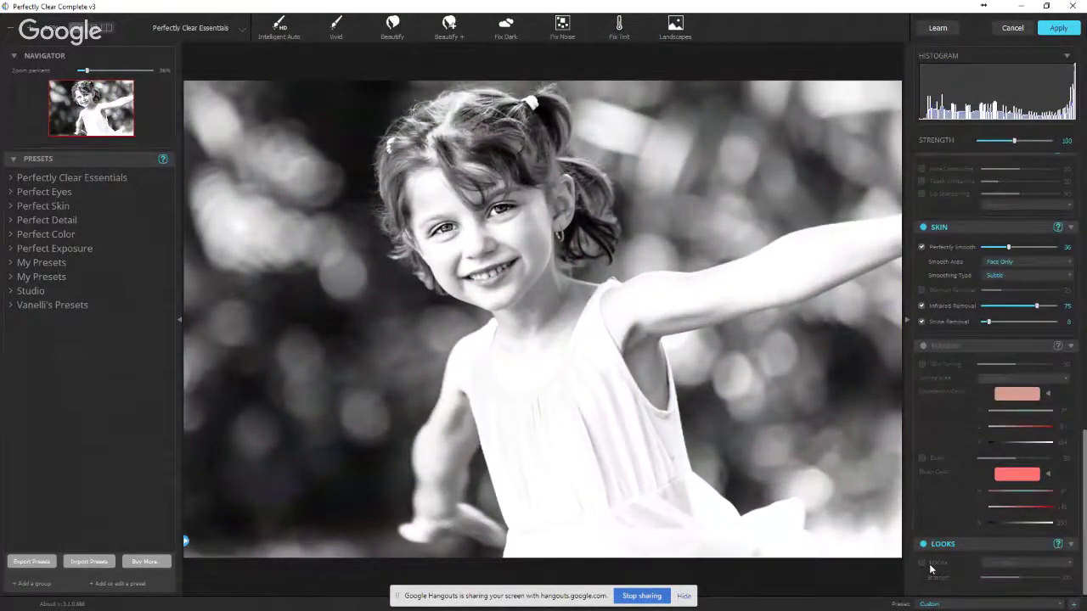
# Turn off the black-and-white Look and switch the preset group to Perfect Eyes
pyautogui.click(923, 562)
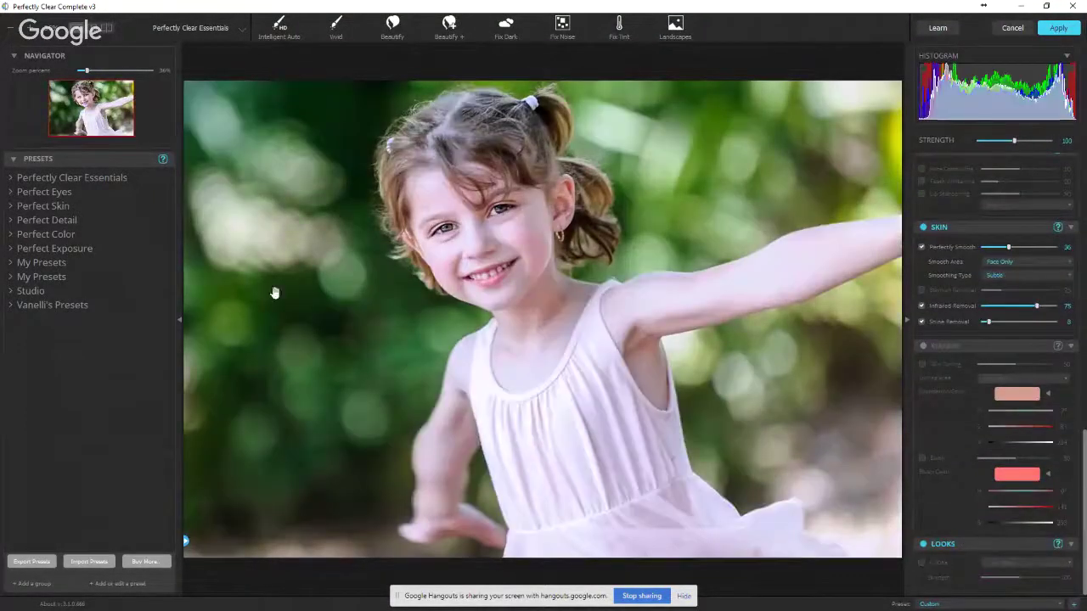
pyautogui.click(208, 30)
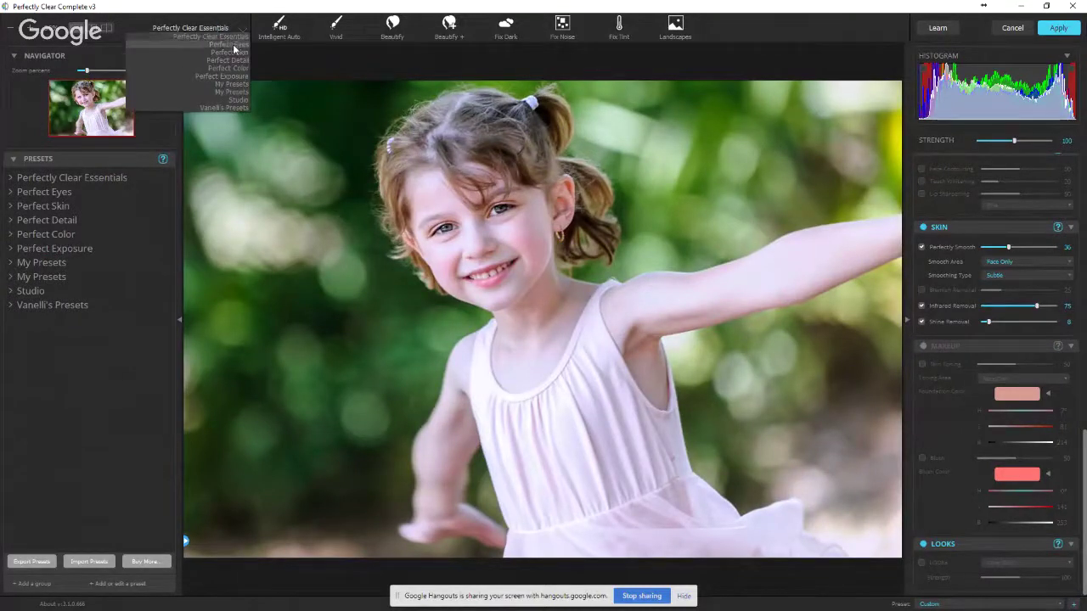
pyautogui.click(231, 44)
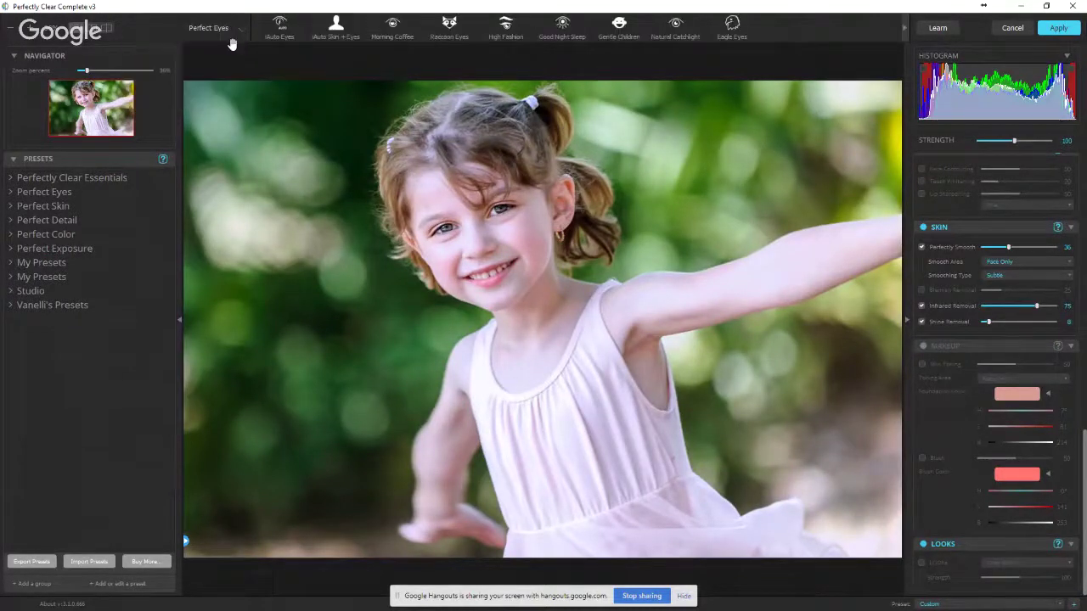
# Apply the Raccoon Eyes preset, compare it with the original, and send the retouch back to Photoshop
pyautogui.click(449, 27)
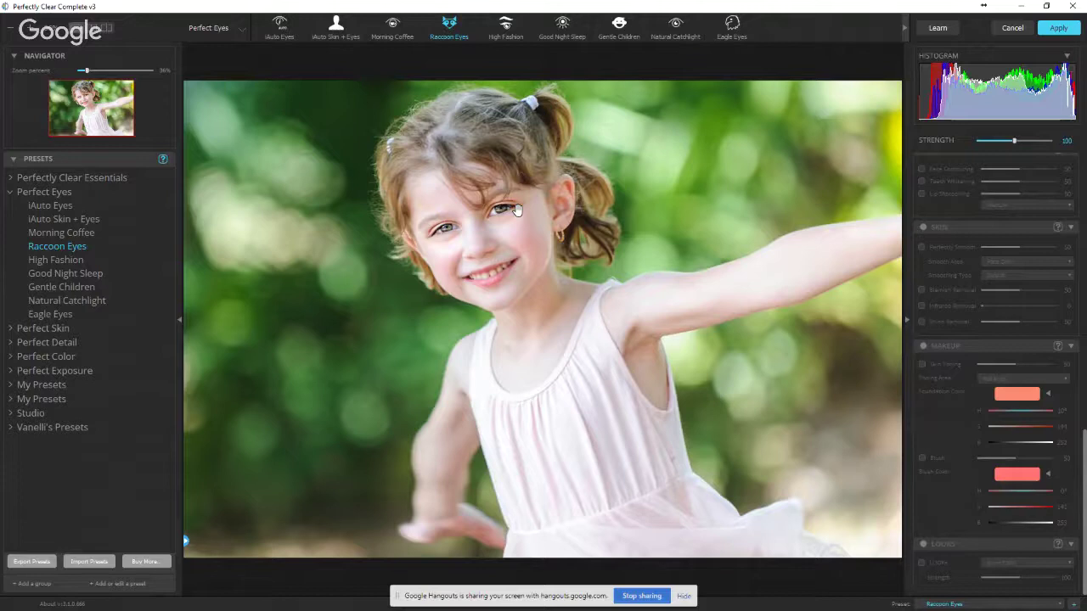
pyautogui.click(516, 211)
pyautogui.click(516, 211)
pyautogui.click(221, 32)
pyautogui.click(223, 43)
pyautogui.click(1057, 28)
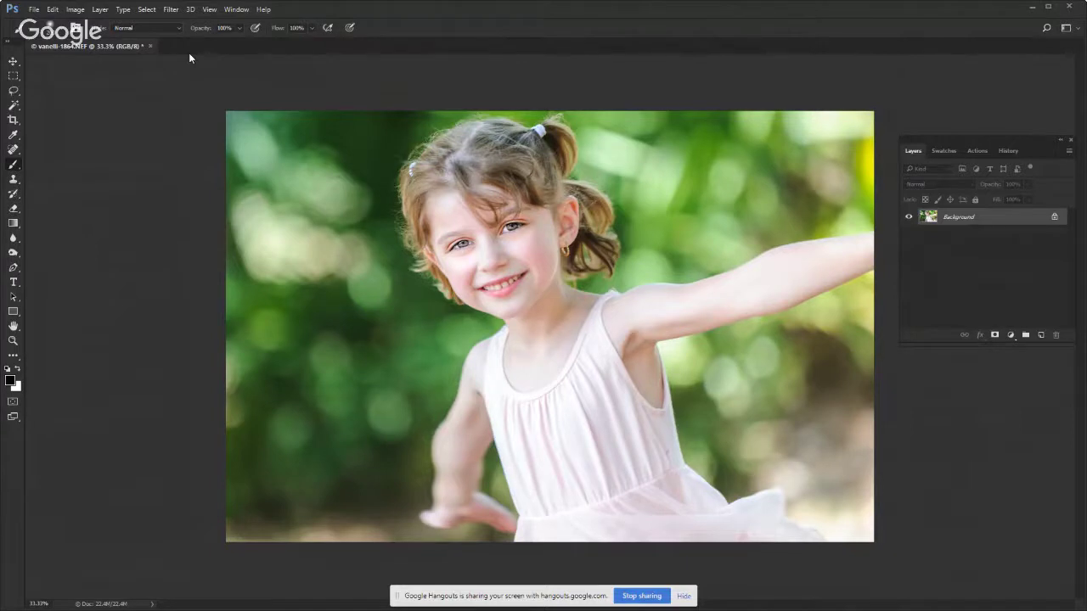
# Close the girl's photo without saving the changes and switch to Lightroom
pyautogui.click(150, 46)
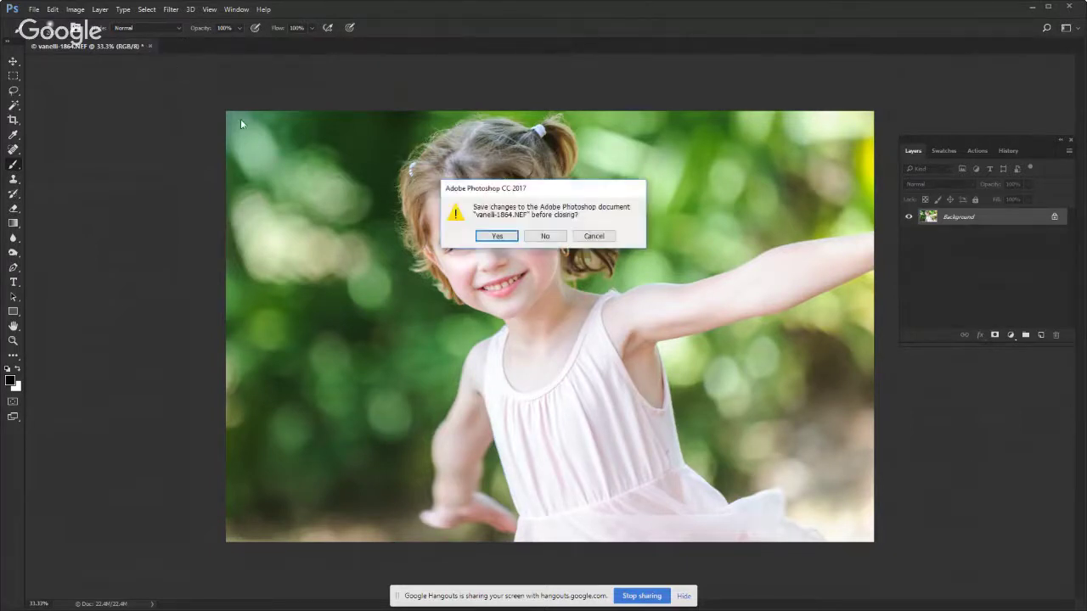
pyautogui.click(538, 242)
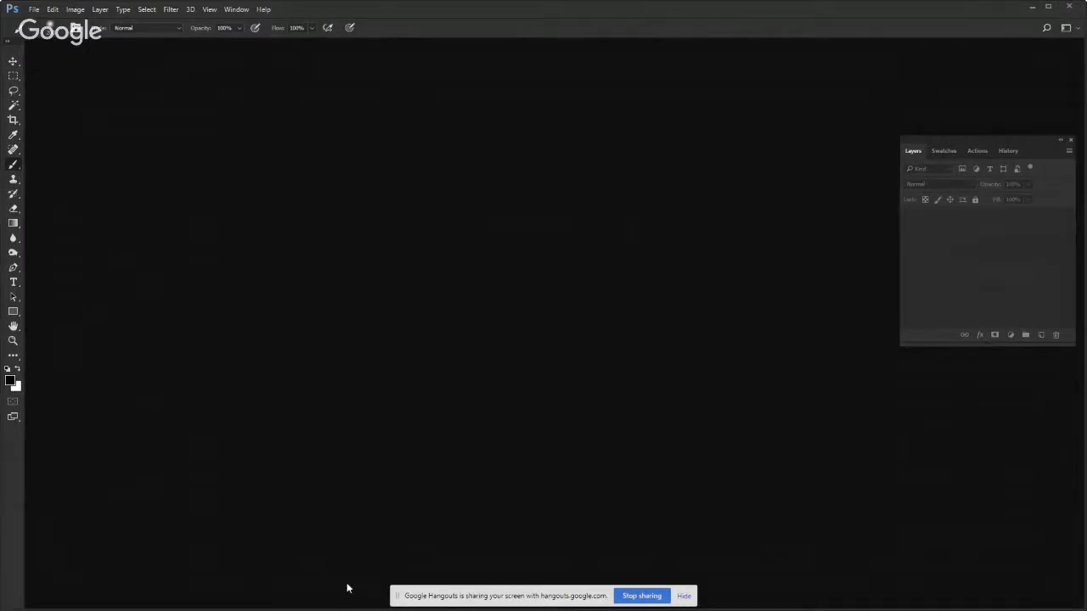
pyautogui.hotkey('alt', 'Tab')
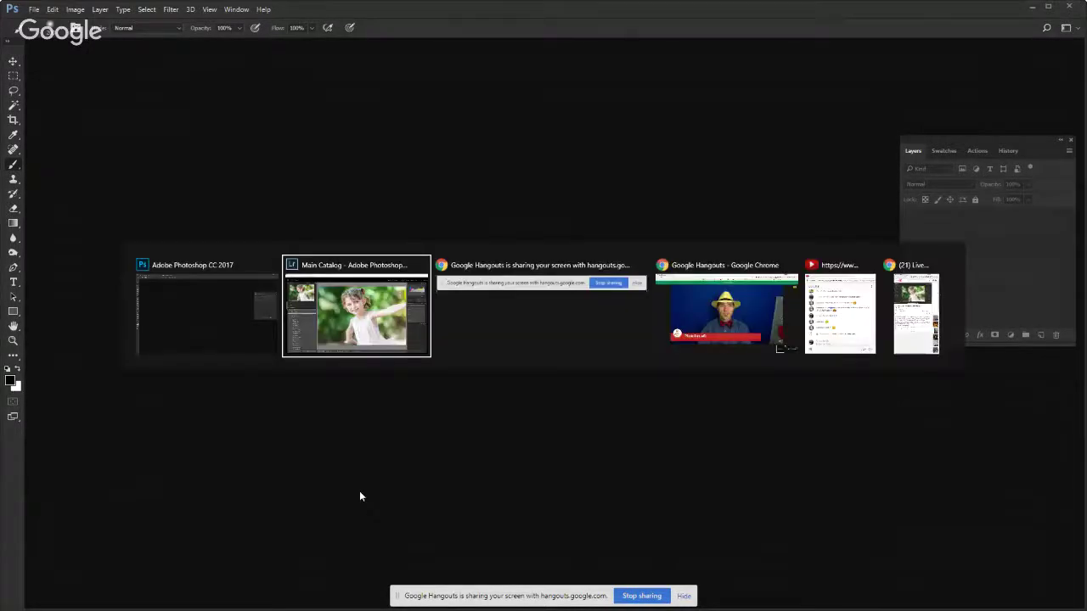
# Show the collection as a thumbnail grid and open the standing-girl photo full size
pyautogui.press('g')
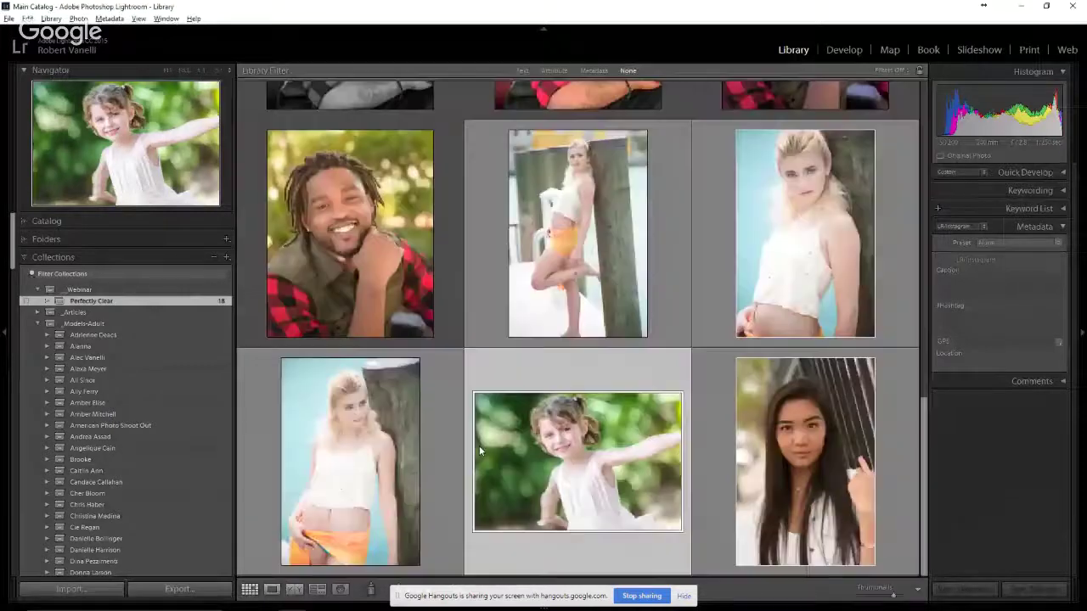
pyautogui.press('Up')
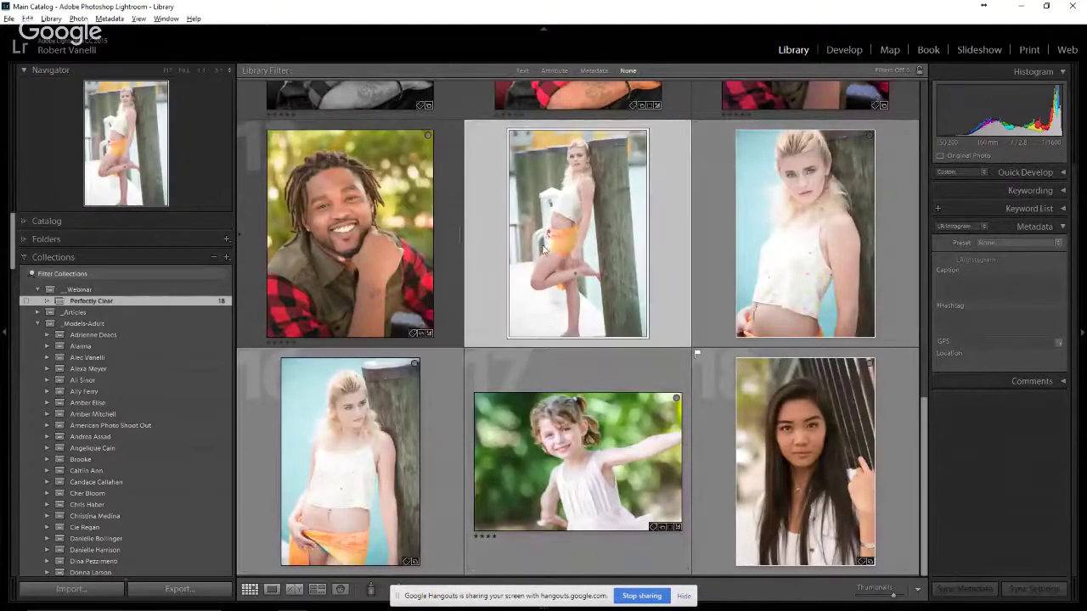
pyautogui.doubleClick(594, 200)
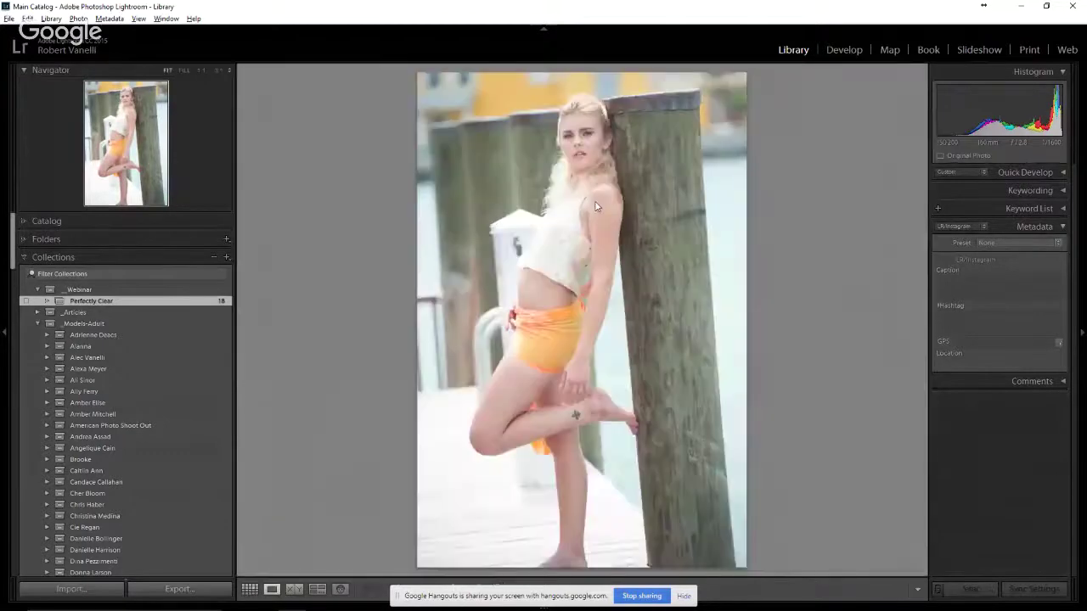
# Browse the neighbouring photos, return to Grid view, and switch to Photoshop
pyautogui.press('Right')
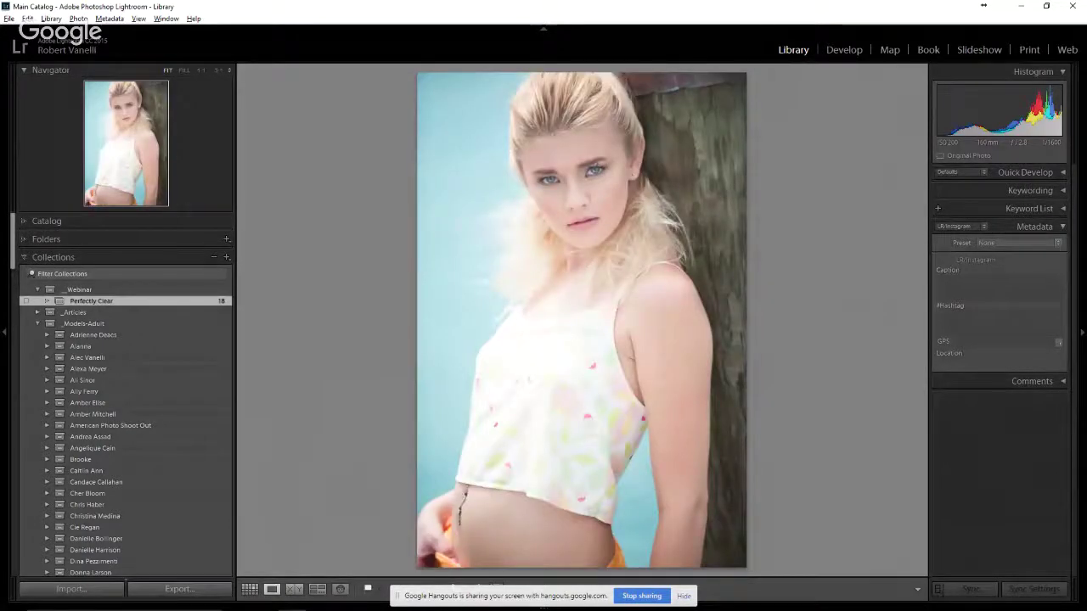
pyautogui.press('Right')
pyautogui.press('Right')
pyautogui.press('Right')
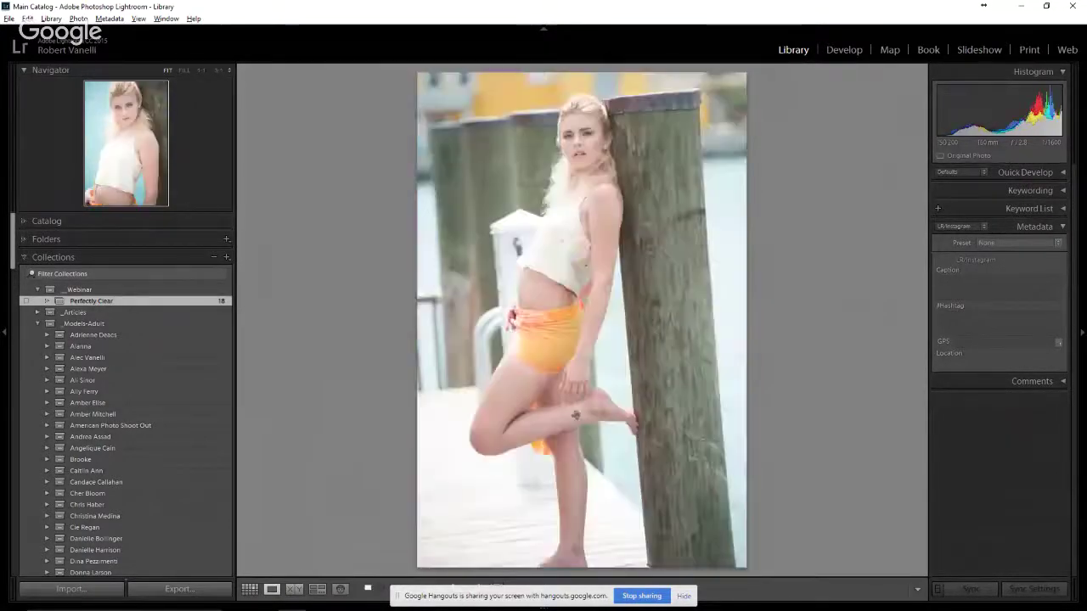
pyautogui.press('Left')
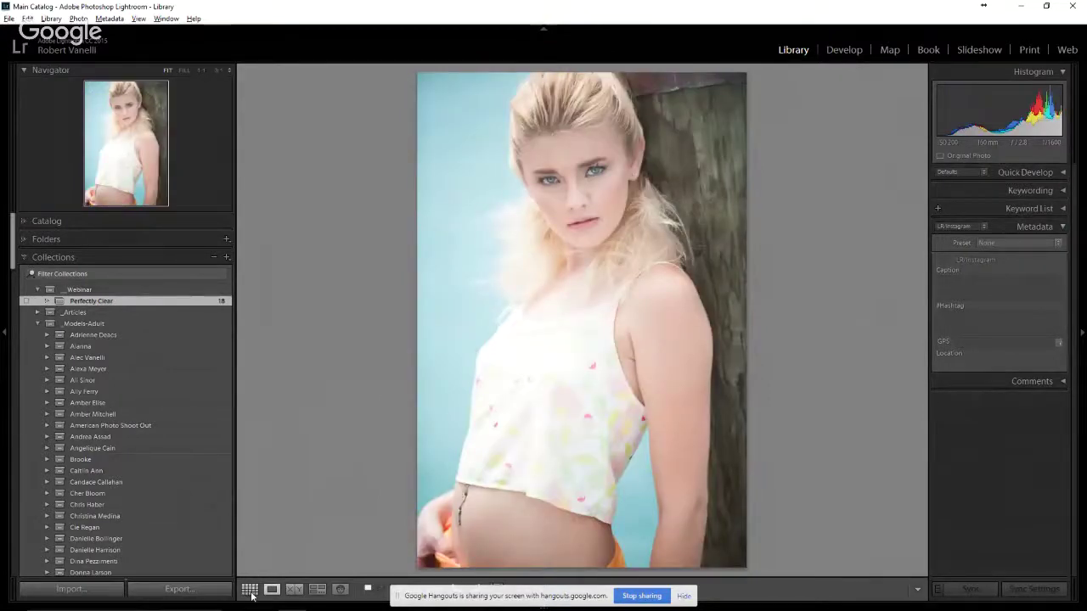
pyautogui.click(250, 589)
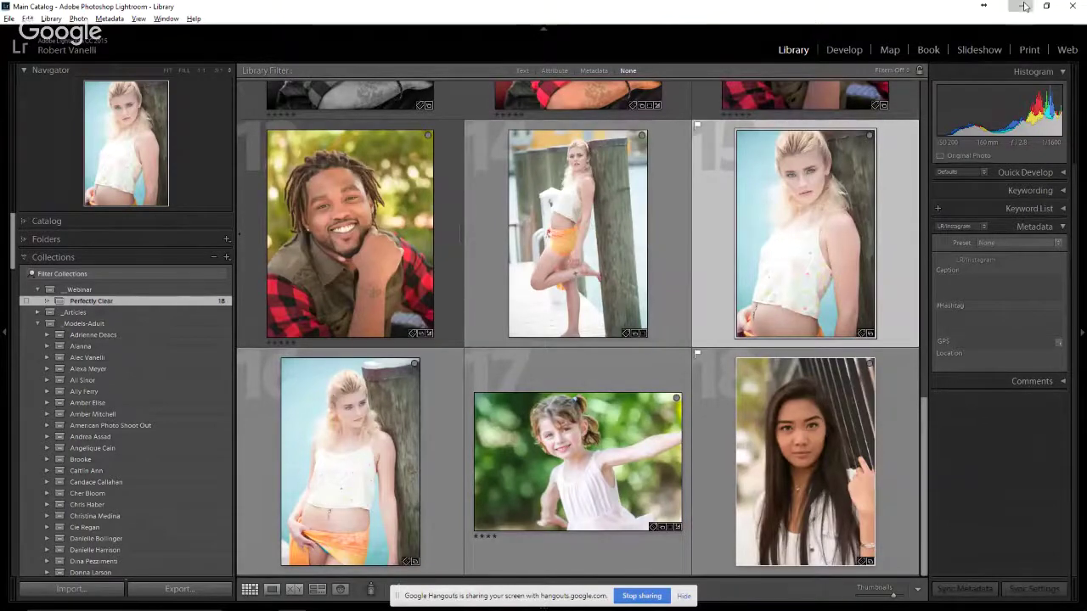
pyautogui.hotkey('alt', 'Tab')
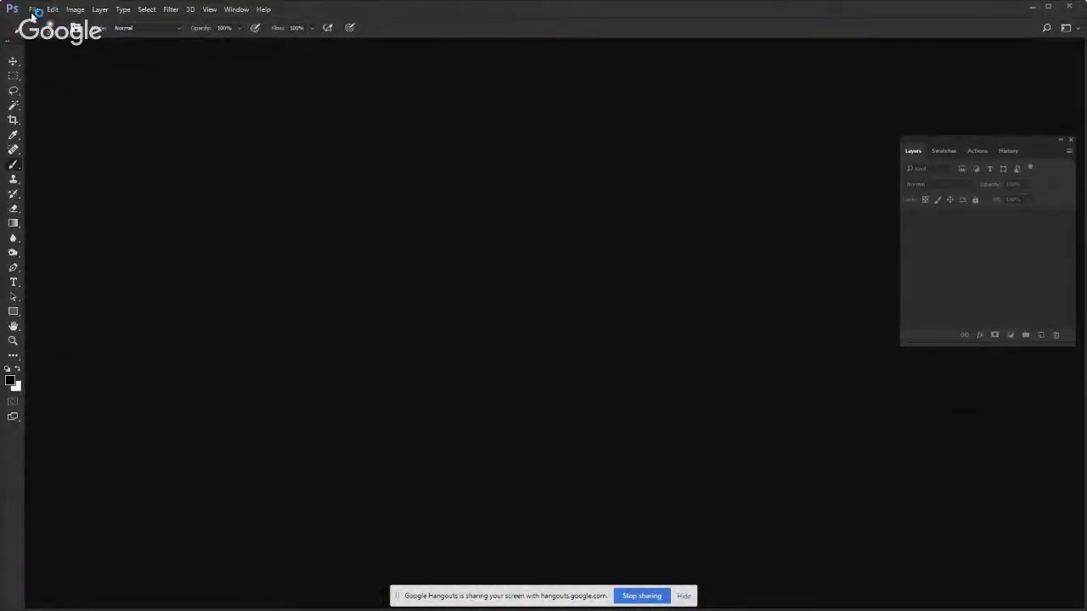
# In the Actions panel, collapse Softer B&W and expand Bahamas to view its steps
pyautogui.click(34, 9)
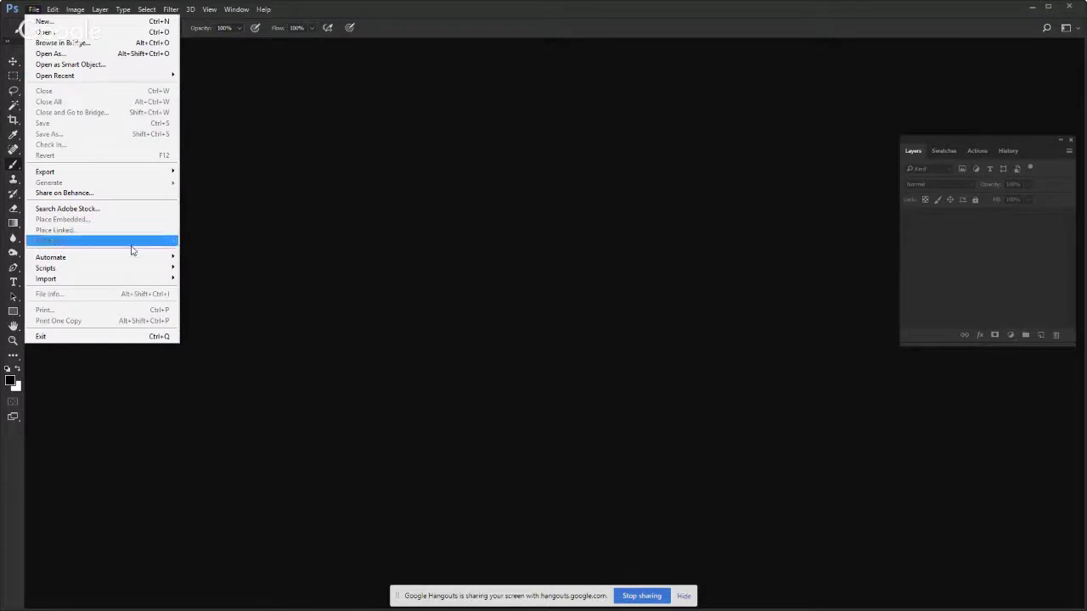
pyautogui.click(984, 149)
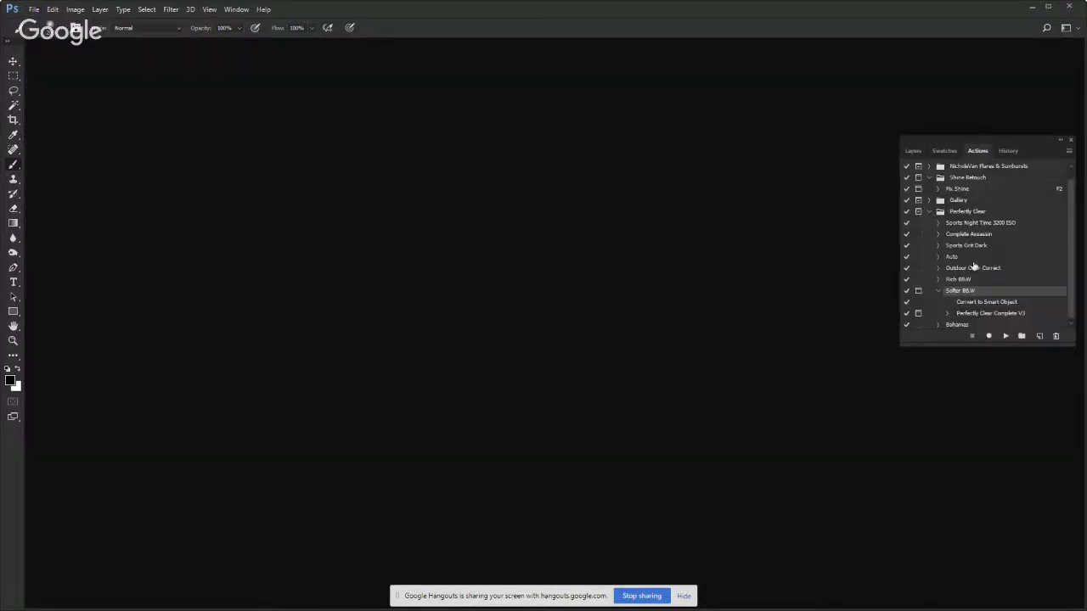
pyautogui.click(938, 291)
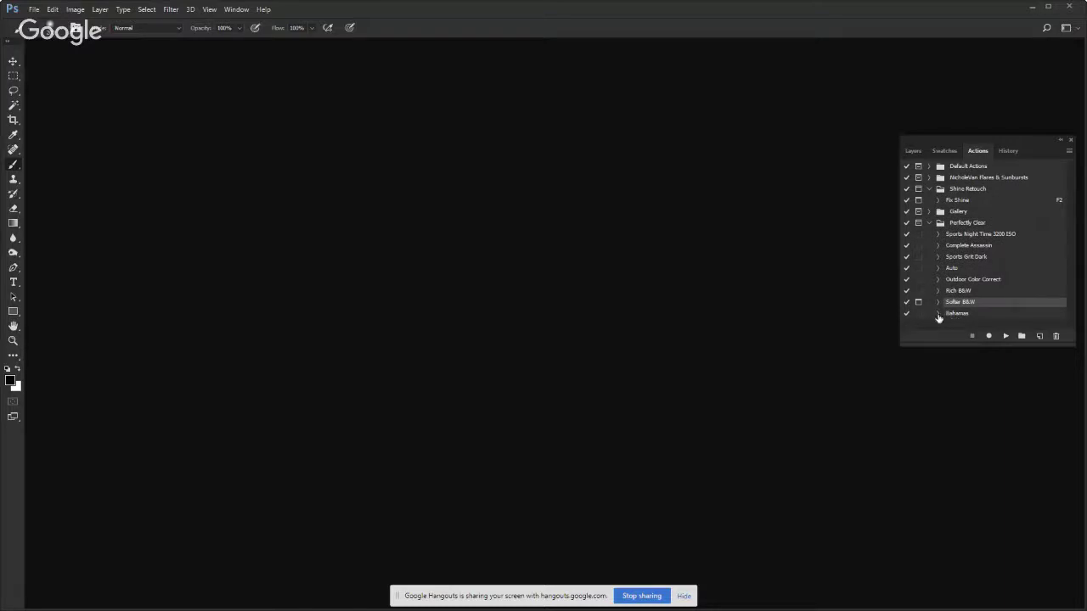
pyautogui.click(937, 314)
pyautogui.scroll(-1, 957, 326)
pyautogui.scroll(-1, 958, 326)
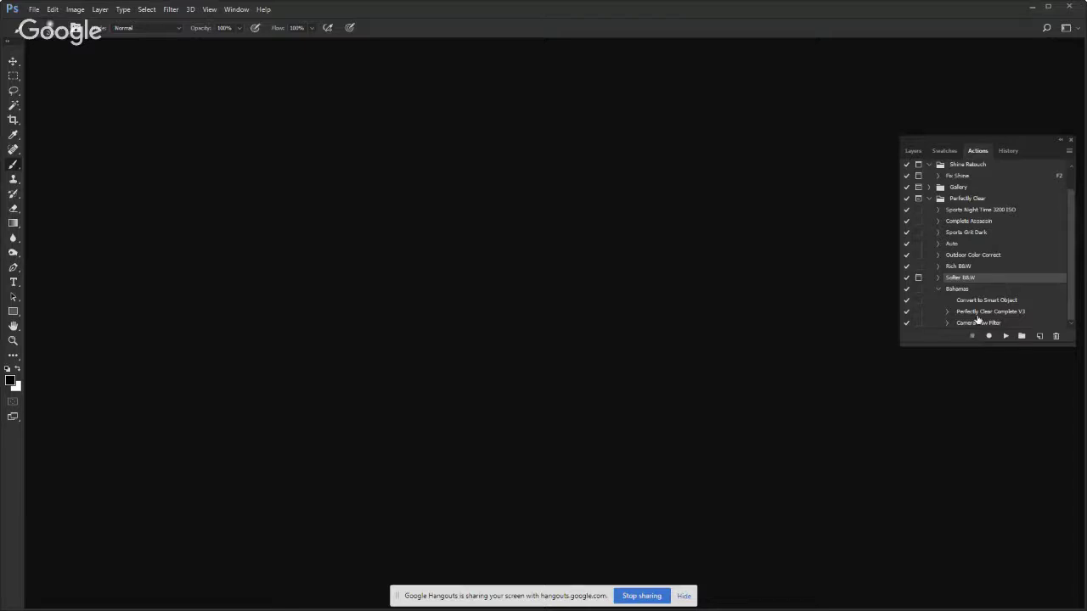
# Open the Batch dialog from File > Automate
pyautogui.click(35, 11)
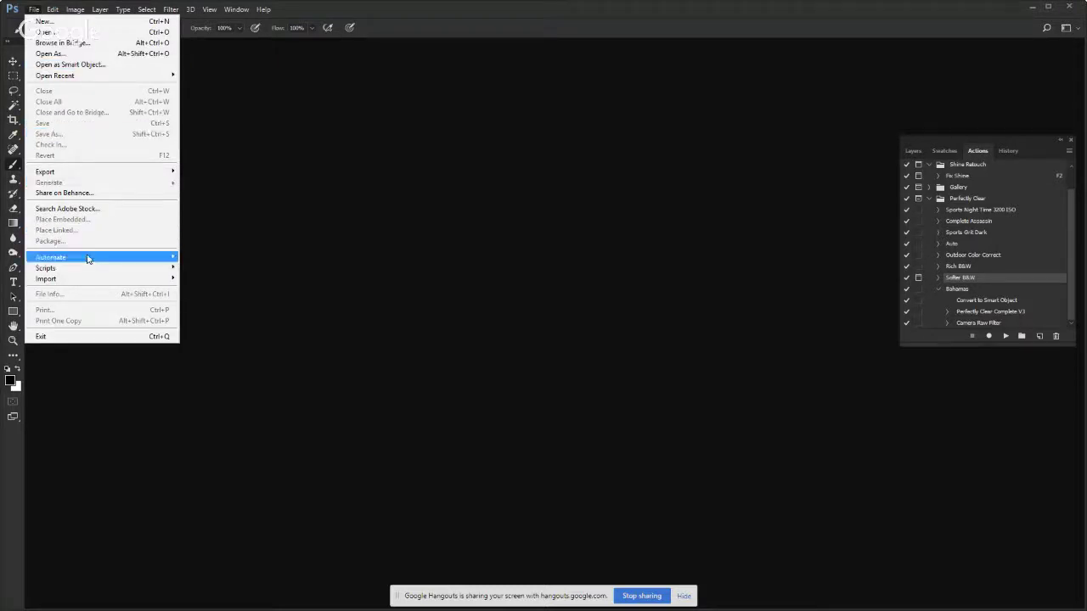
pyautogui.moveTo(90, 259)
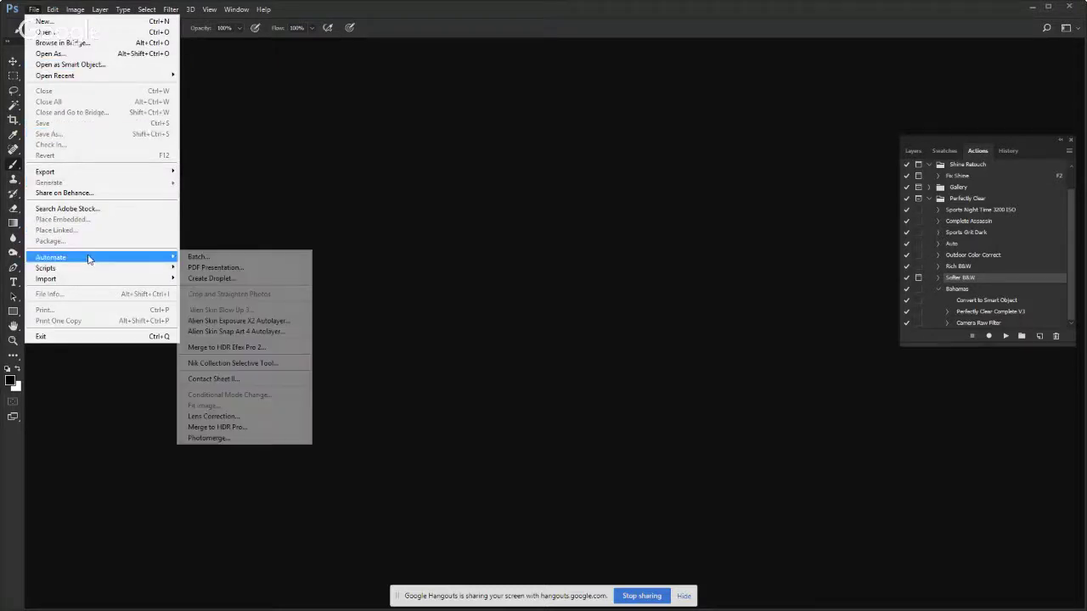
pyautogui.click(212, 258)
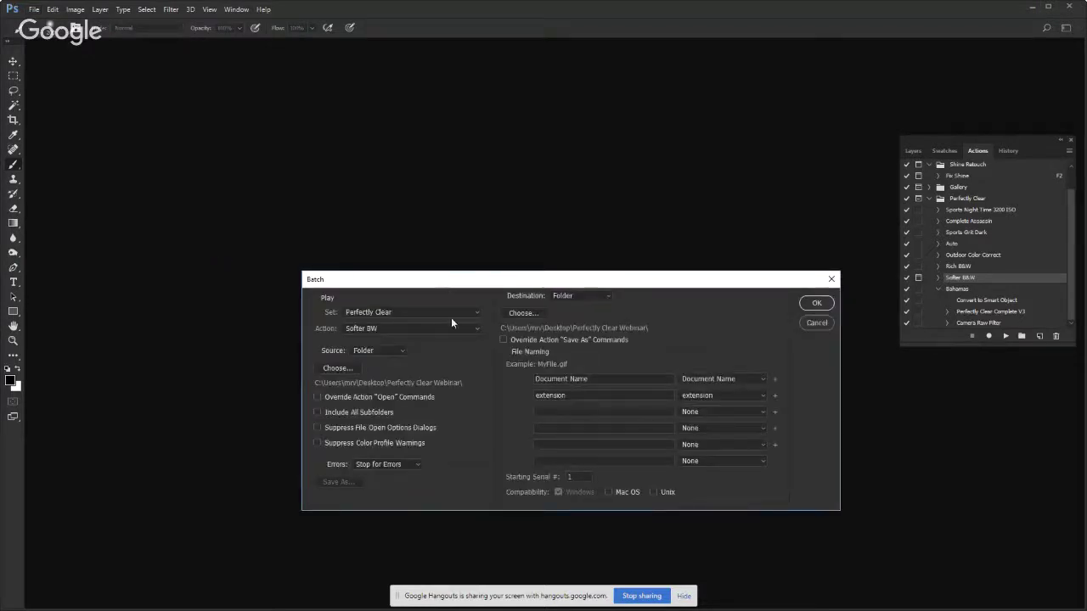
# Set the batch action to Bahamas with the Perfectly Clear Webinar source folder and run it
pyautogui.click(450, 329)
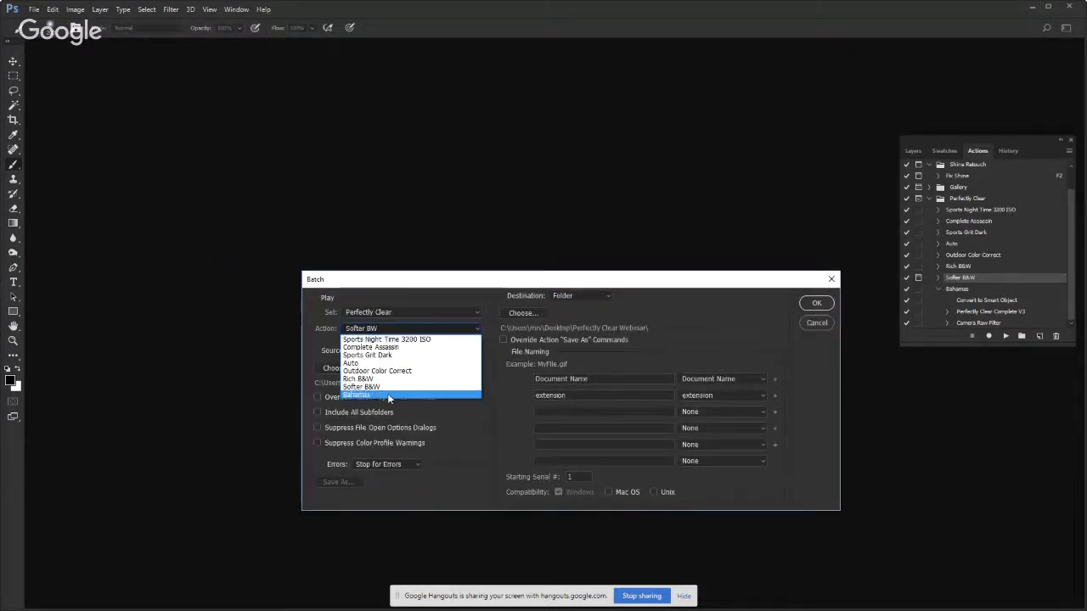
pyautogui.click(391, 395)
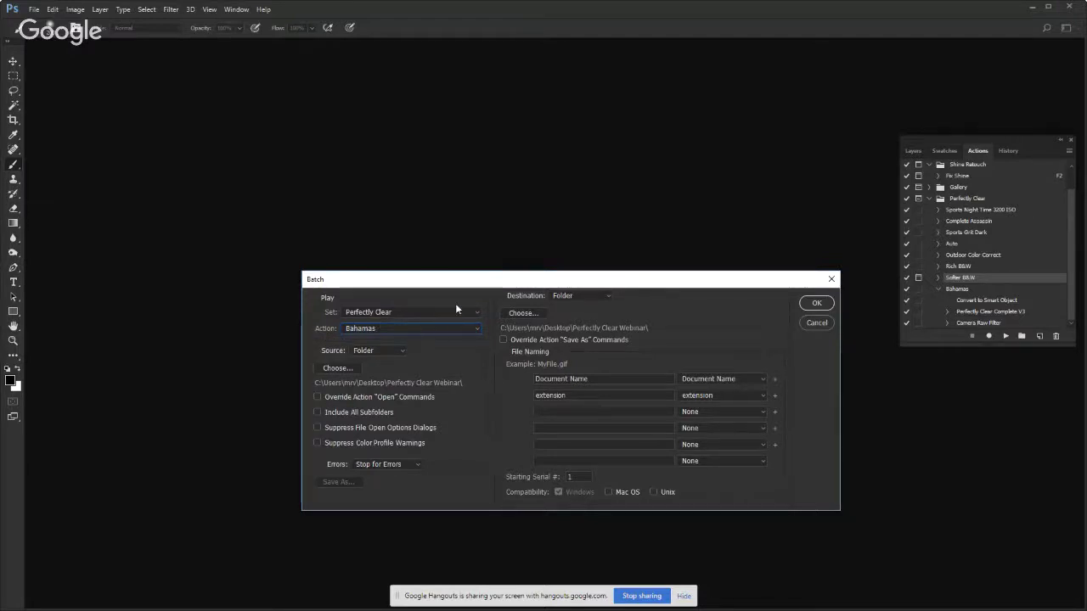
pyautogui.moveTo(469, 283); pyautogui.dragTo(417, 140)
pyautogui.click(285, 225)
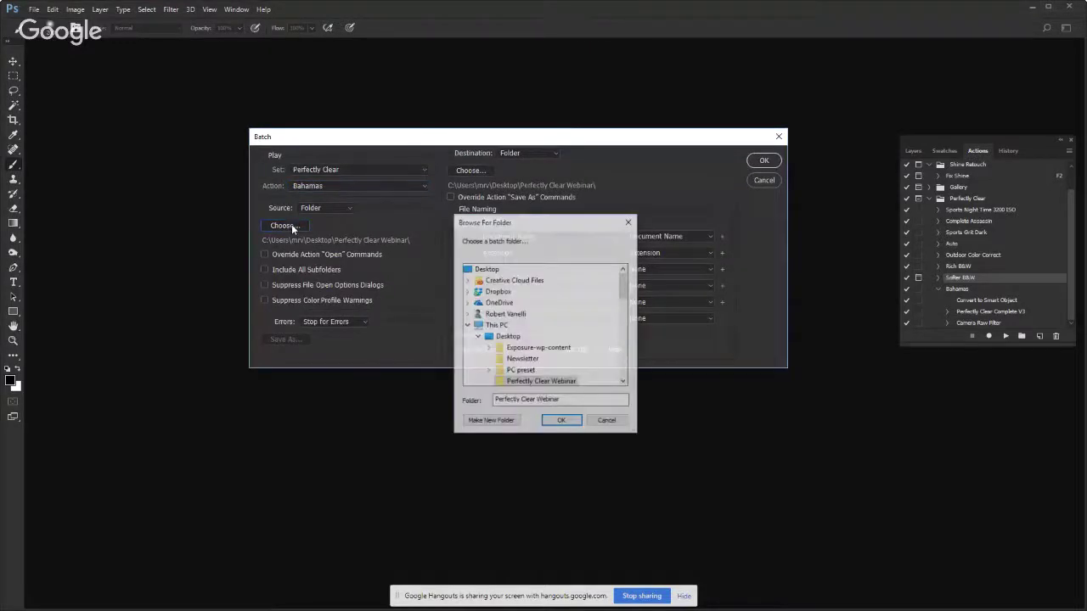
pyautogui.click(560, 422)
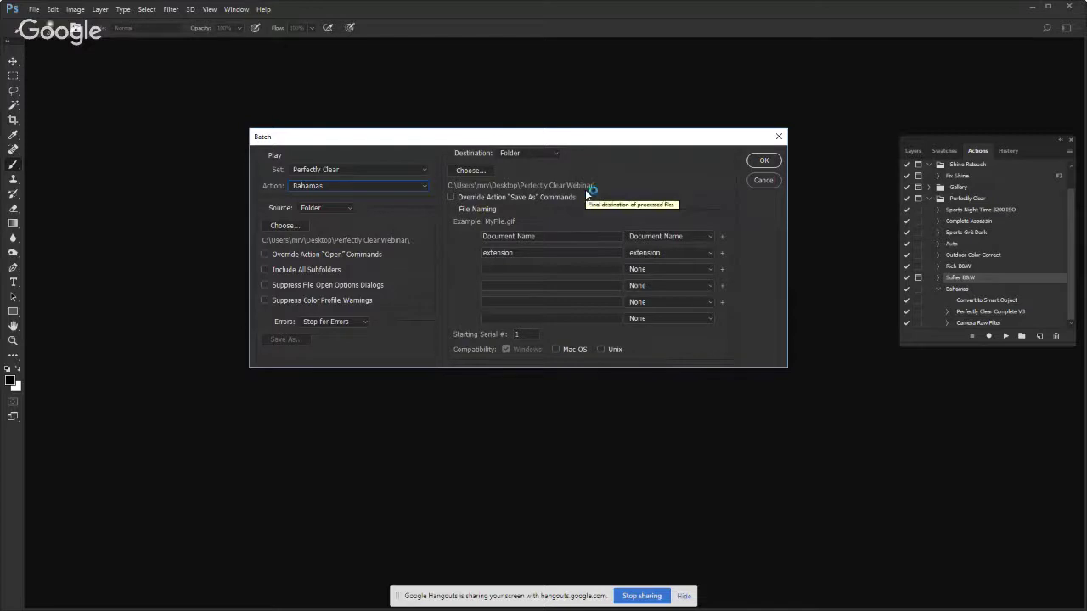
pyautogui.click(759, 163)
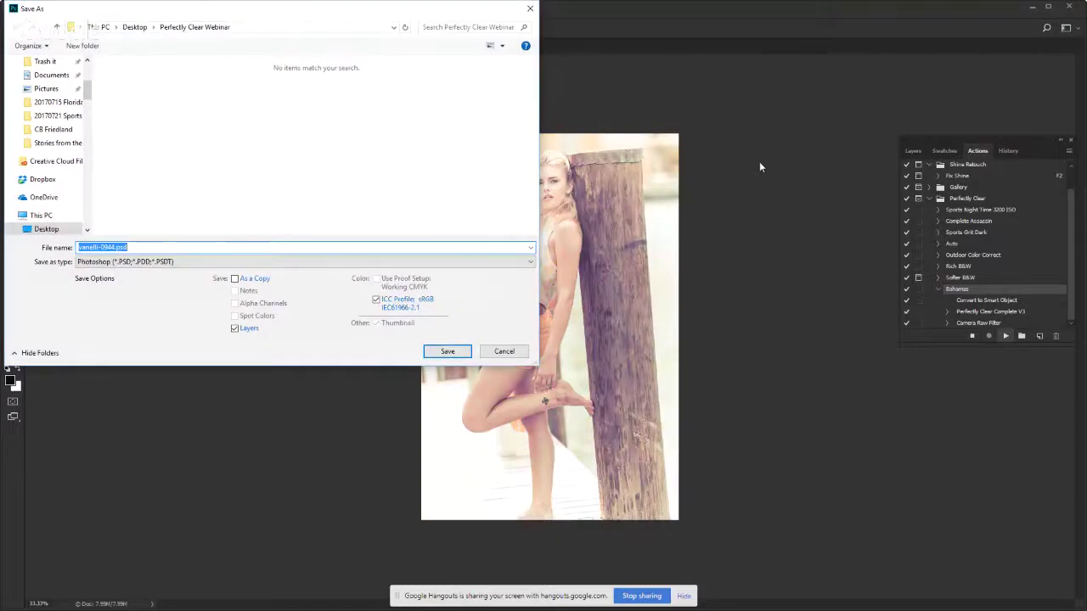
# Save the batch outputs as vanelli-0944, vanelli-0945 and vanelli-0946 PSDs, then minimize Photoshop
pyautogui.moveTo(327, 15); pyautogui.dragTo(490, 156)
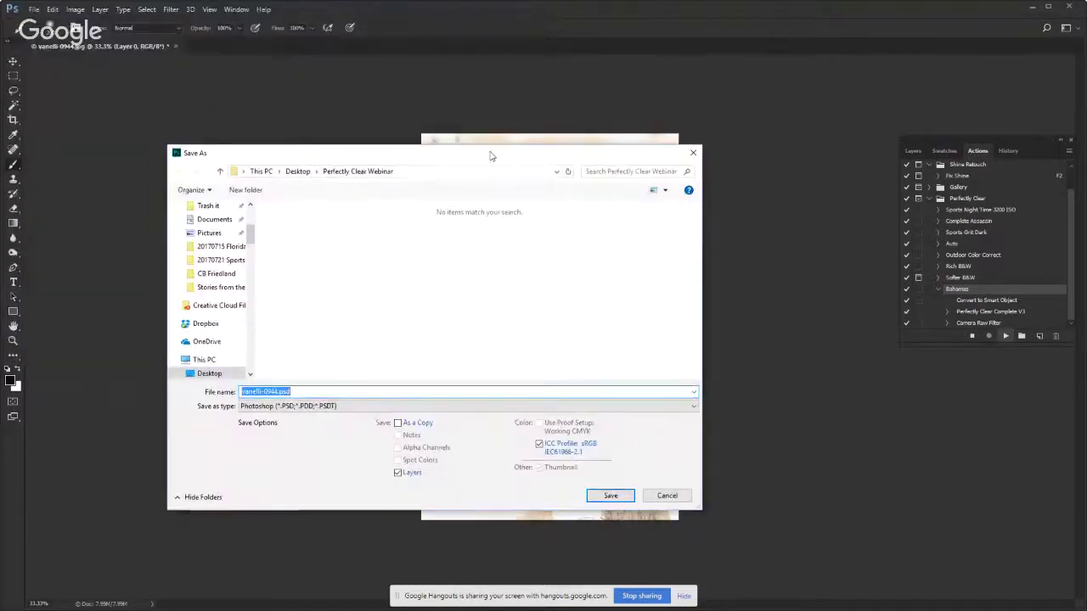
pyautogui.click(609, 496)
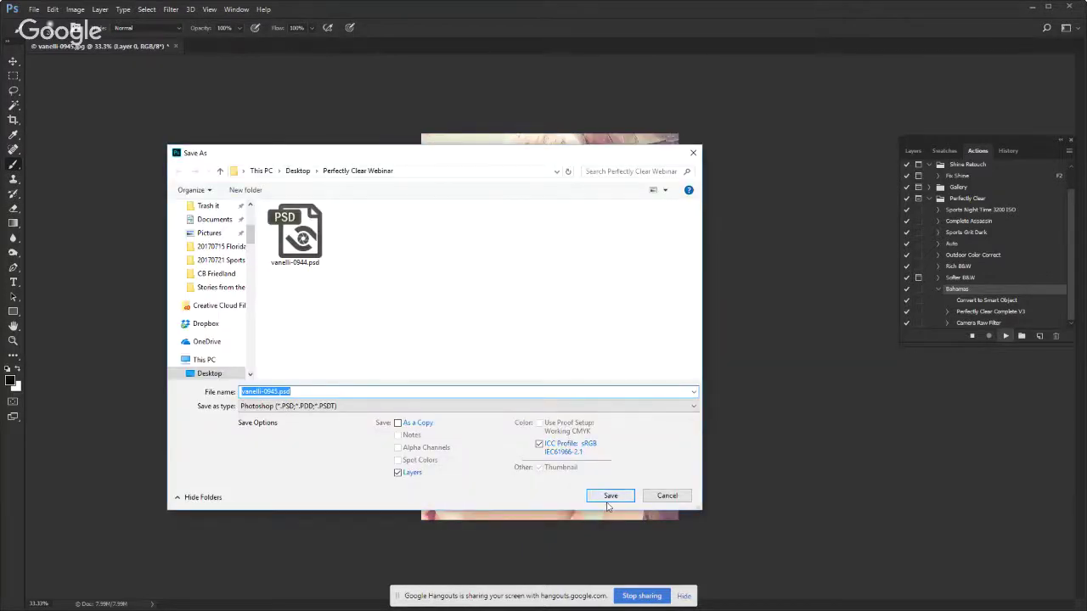
pyautogui.click(608, 504)
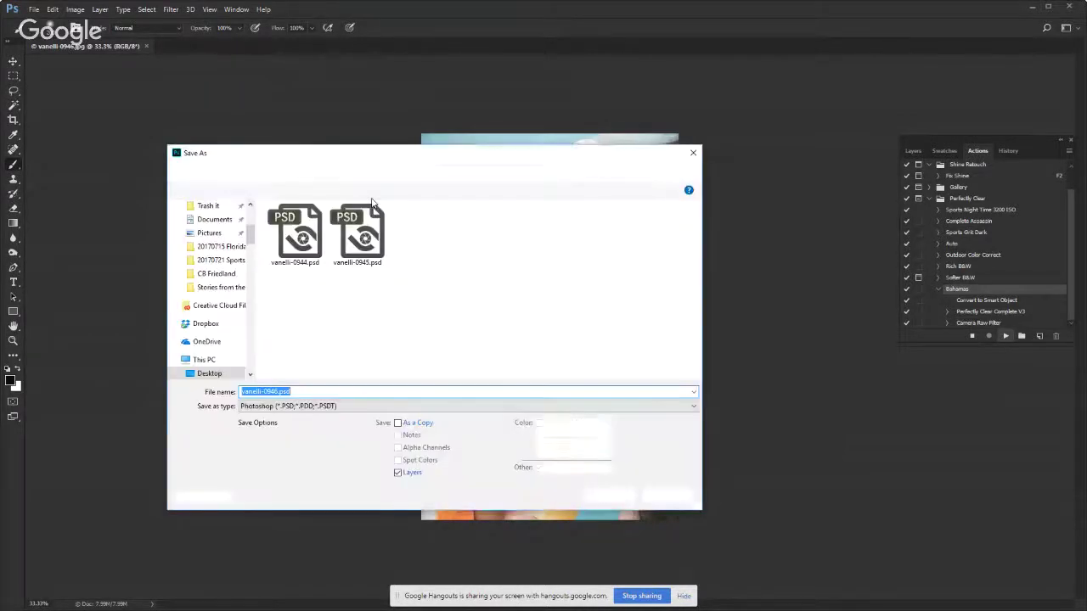
pyautogui.click(606, 497)
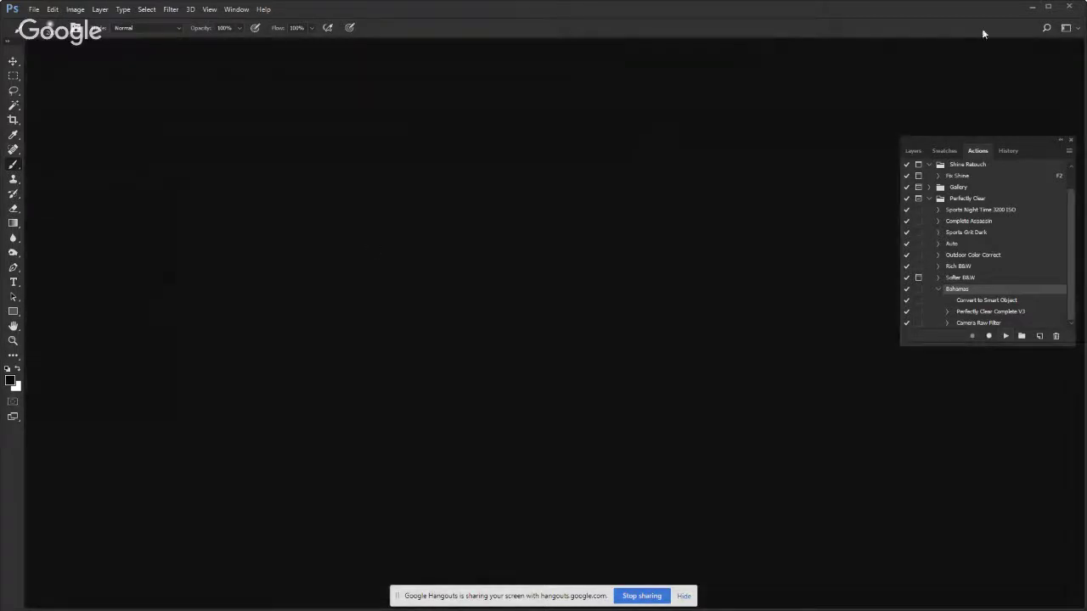
pyautogui.click(1031, 9)
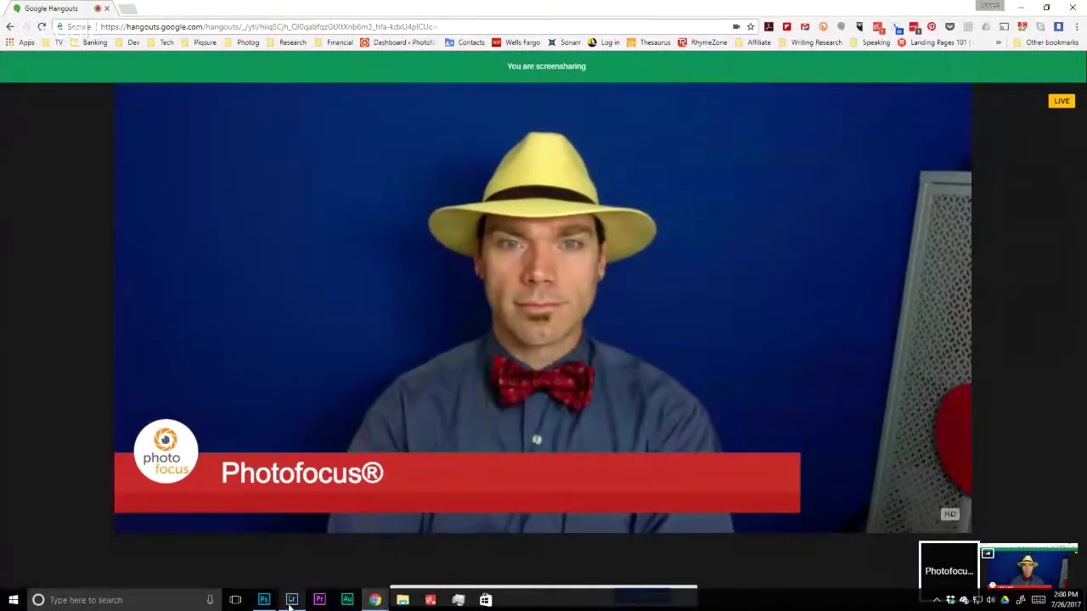
# Open the Desktop's Perfectly Clear Webinar folder in File Explorer and maximize the window
pyautogui.click(403, 601)
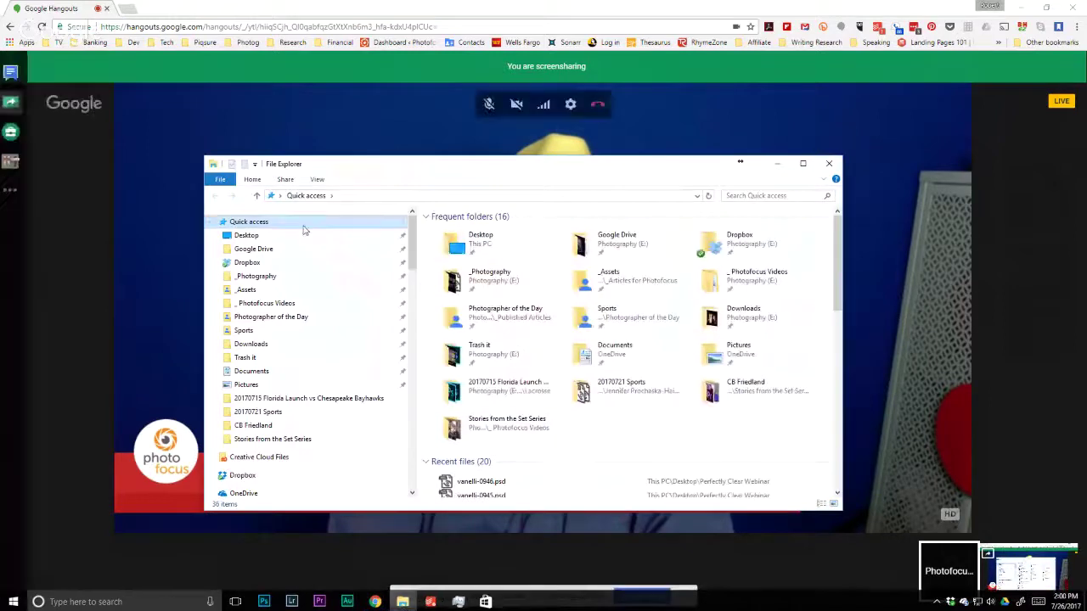
pyautogui.click(253, 240)
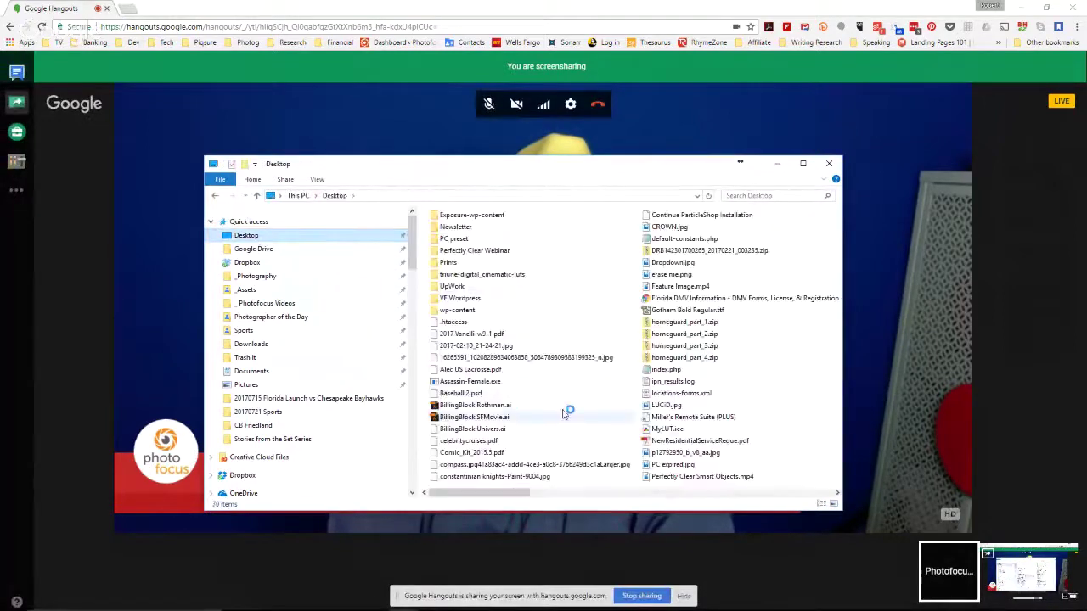
pyautogui.doubleClick(490, 251)
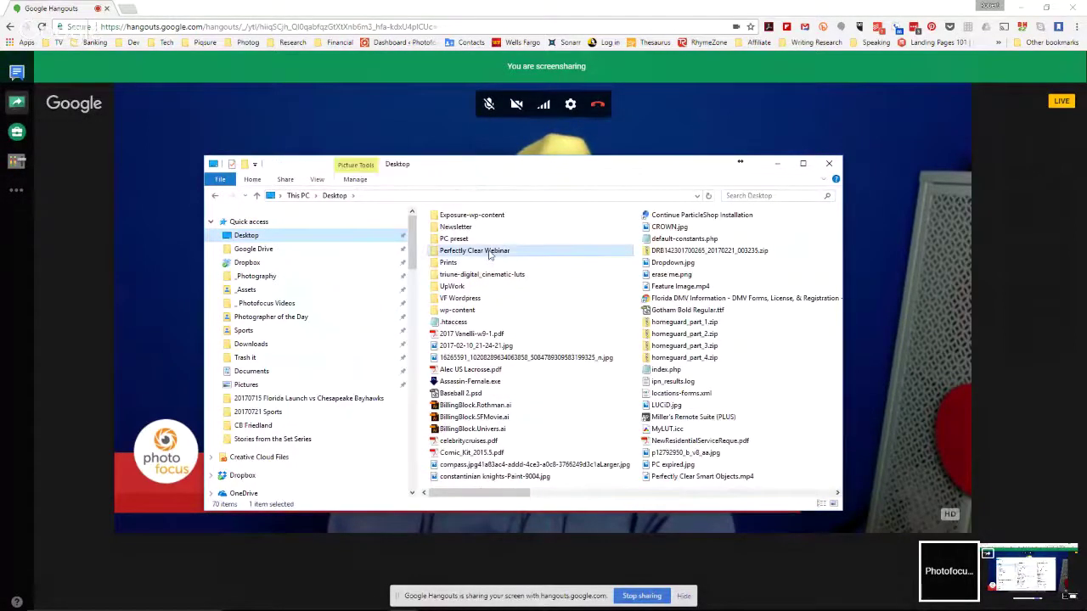
pyautogui.click(806, 166)
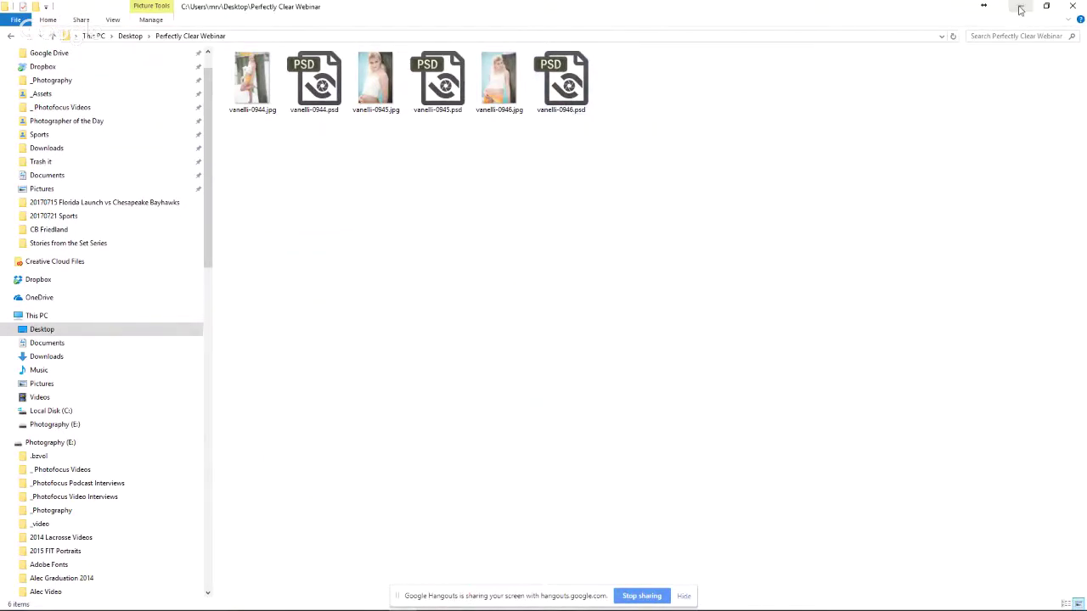
# Minimize File Explorer and bring Photoshop back to the front by way of Lightroom
pyautogui.click(1019, 9)
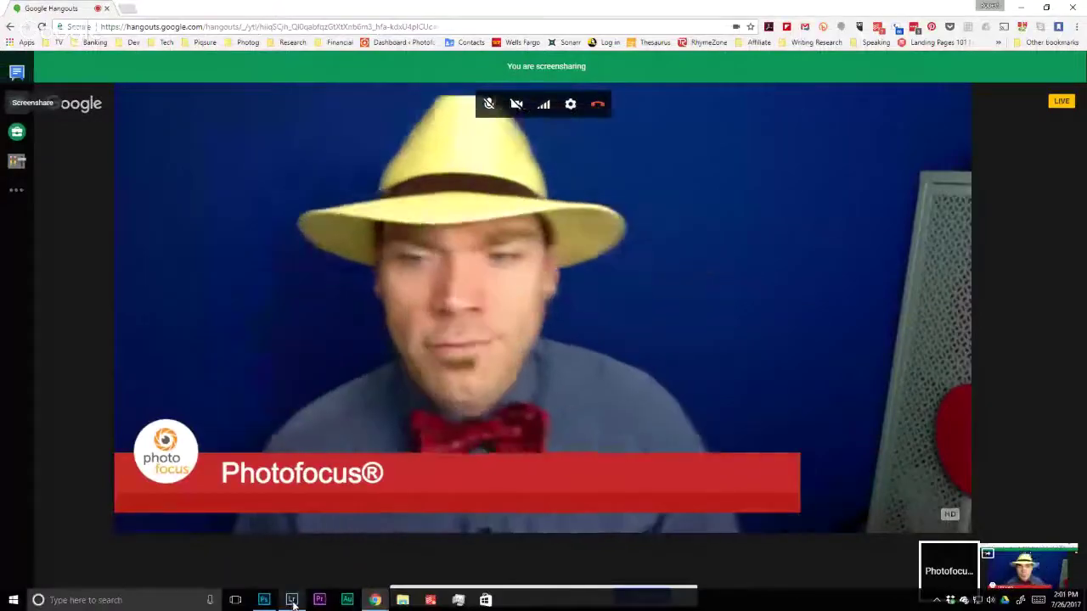
pyautogui.click(292, 600)
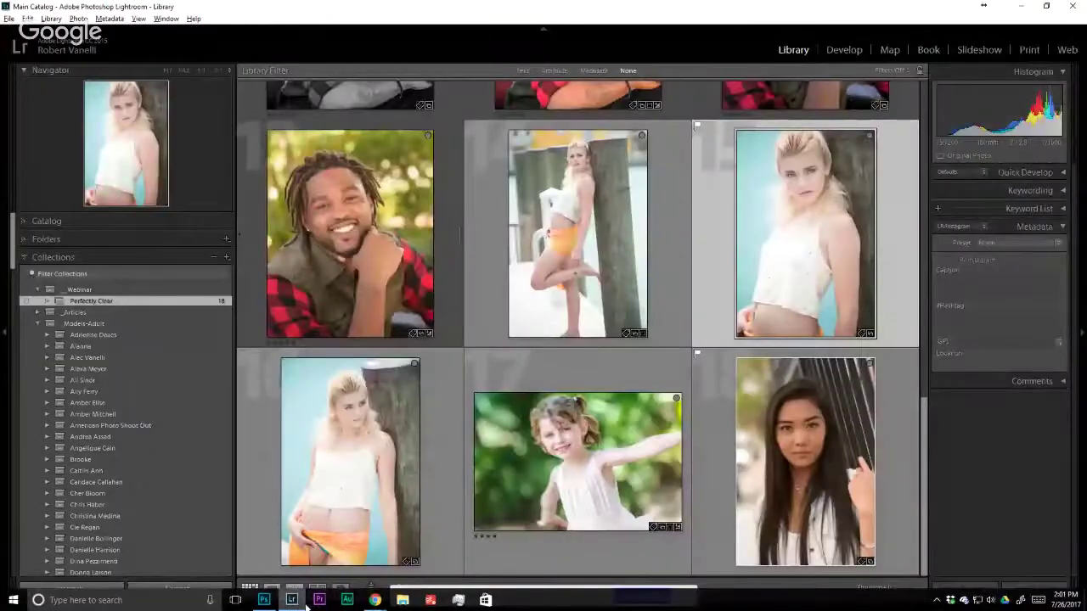
pyautogui.click(265, 601)
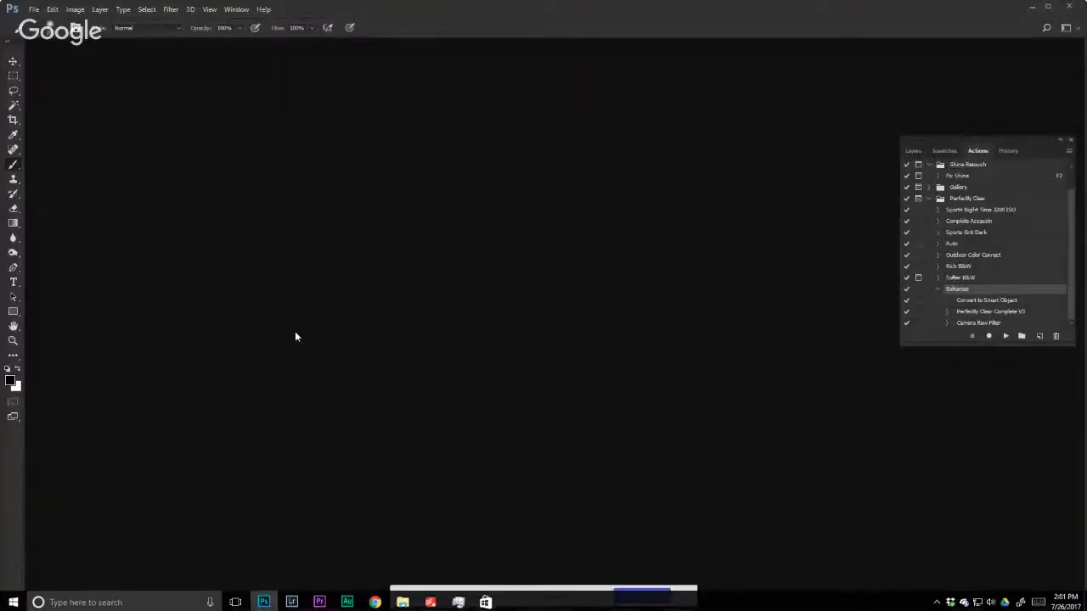
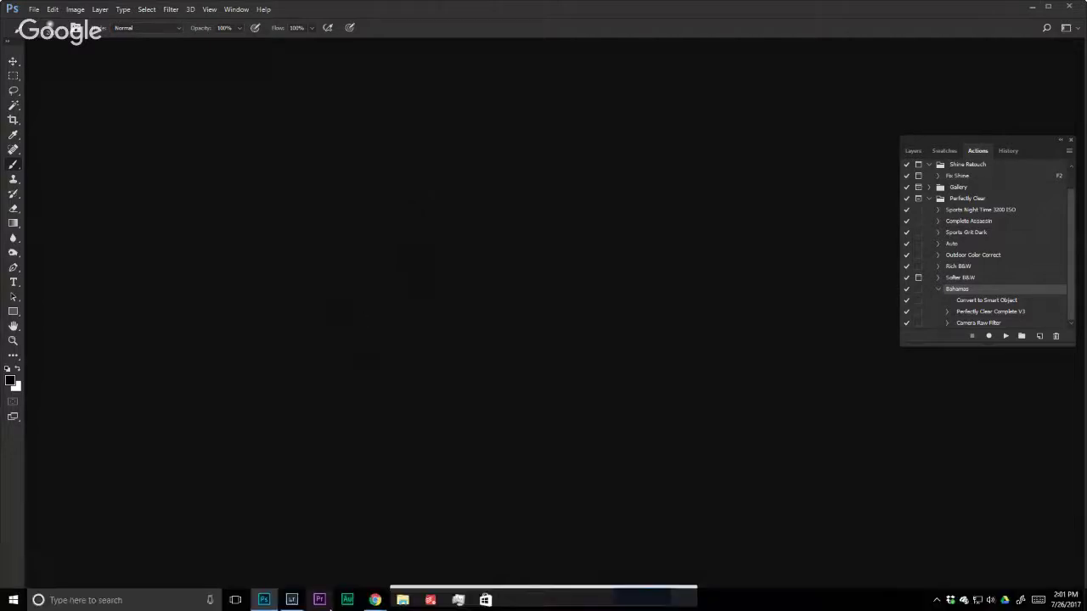
# Send the blonde model's portrait from Lightroom to Photoshop CC 2017 with Edit In
pyautogui.click(293, 601)
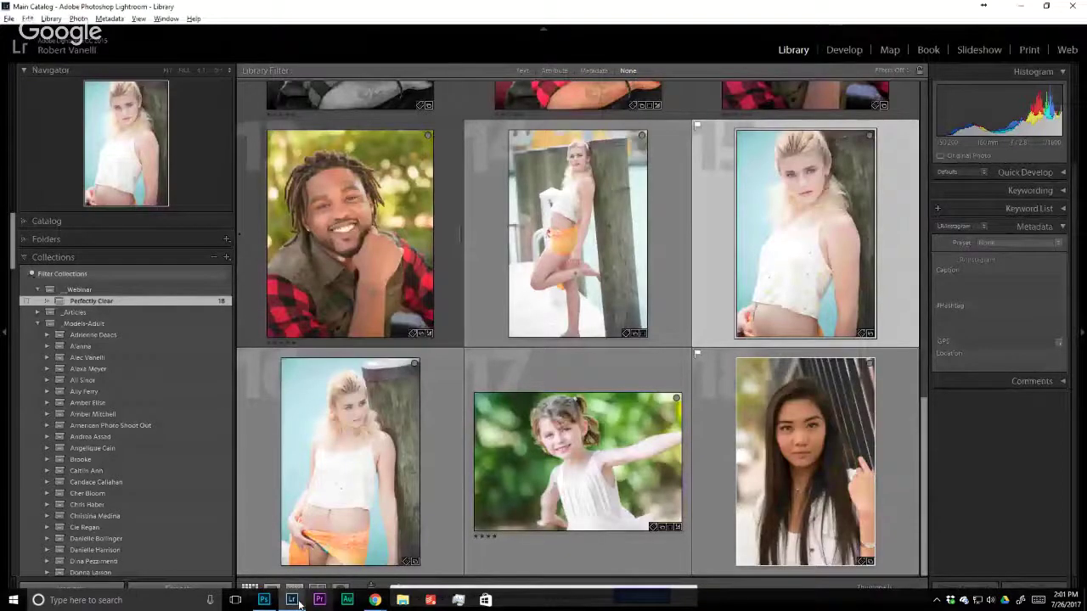
pyautogui.rightClick(771, 178)
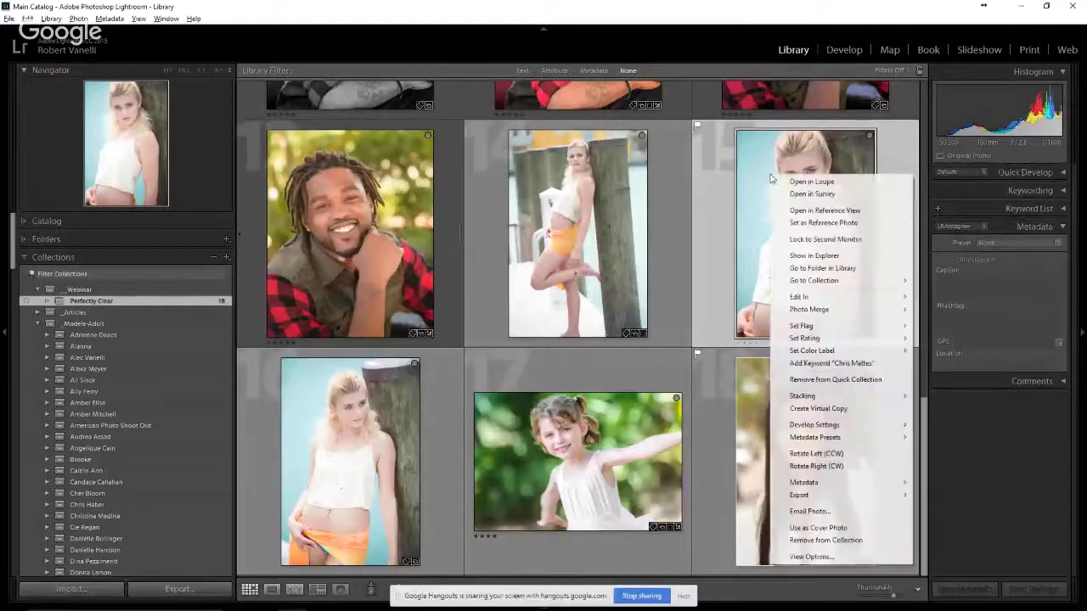
pyautogui.moveTo(802, 297)
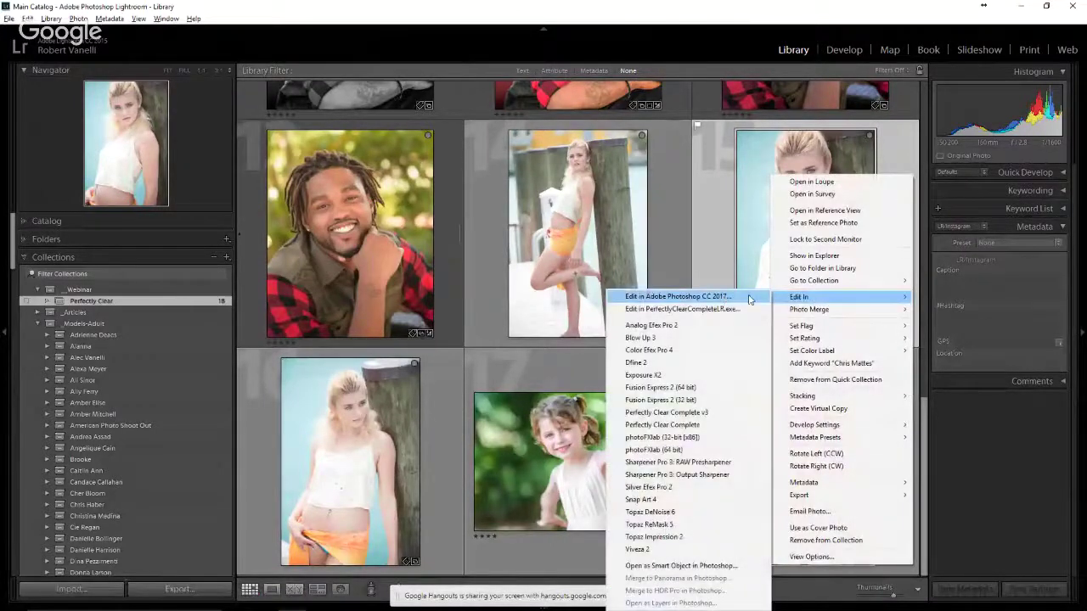
pyautogui.click(749, 297)
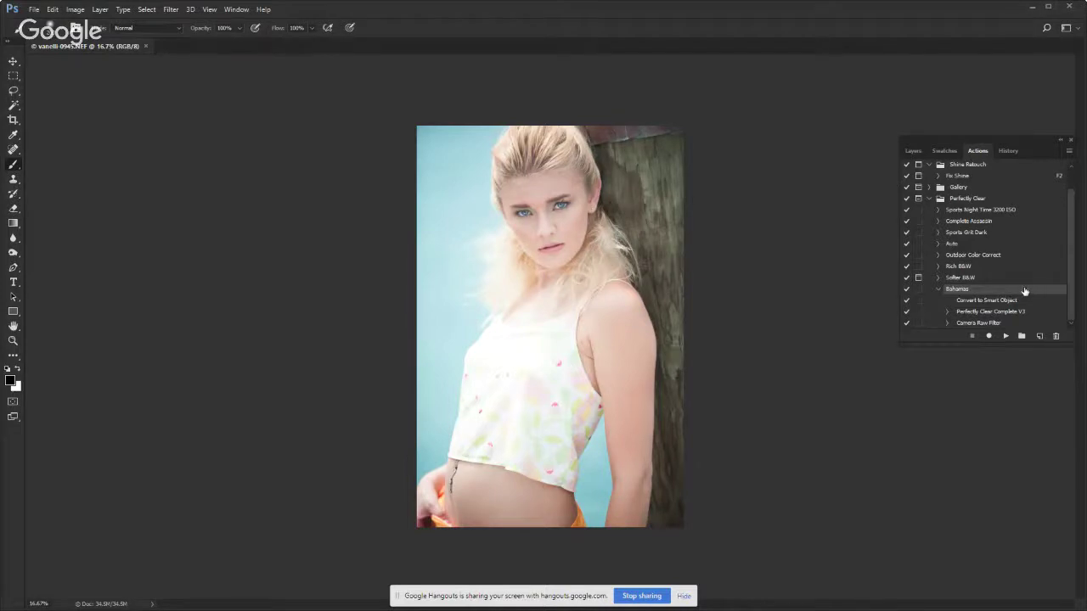
# Duplicate the Bahamas action as 'Bahamas copy', collapse the original, and start recording into the copy
pyautogui.click(1070, 152)
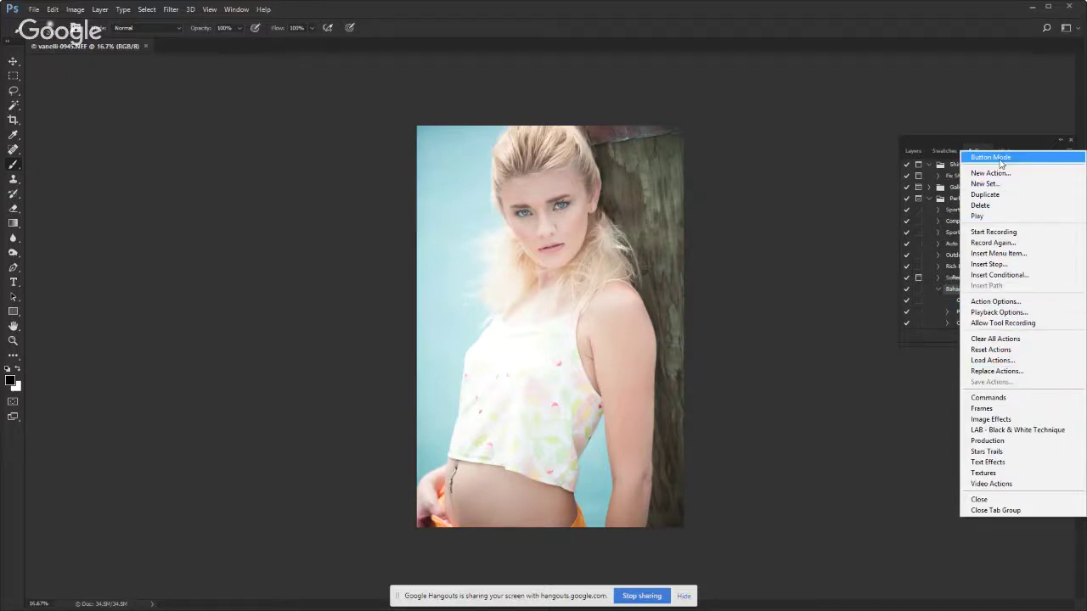
pyautogui.click(1000, 194)
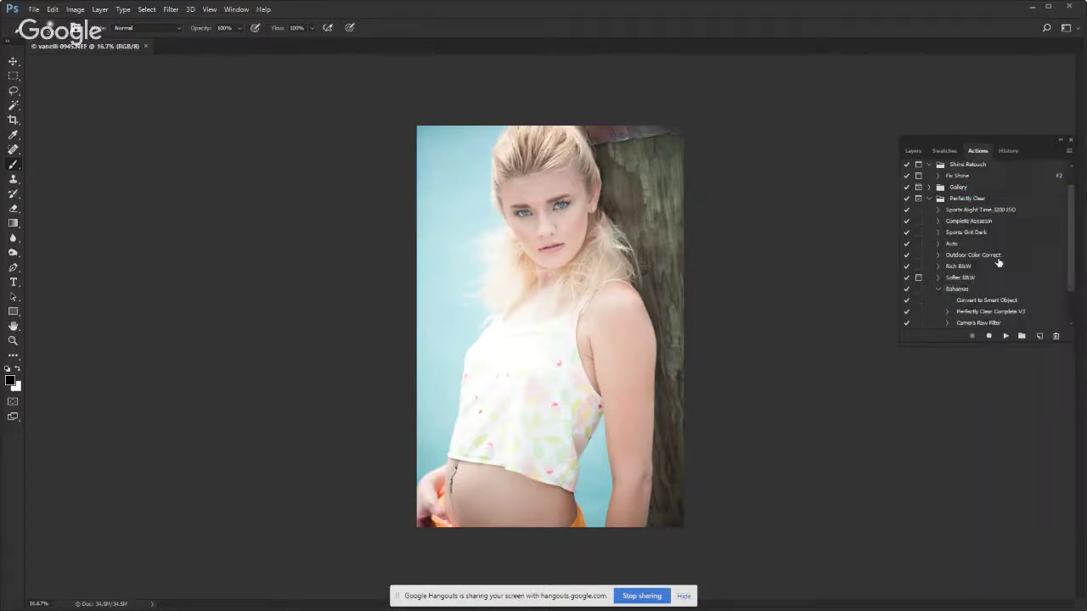
pyautogui.click(937, 289)
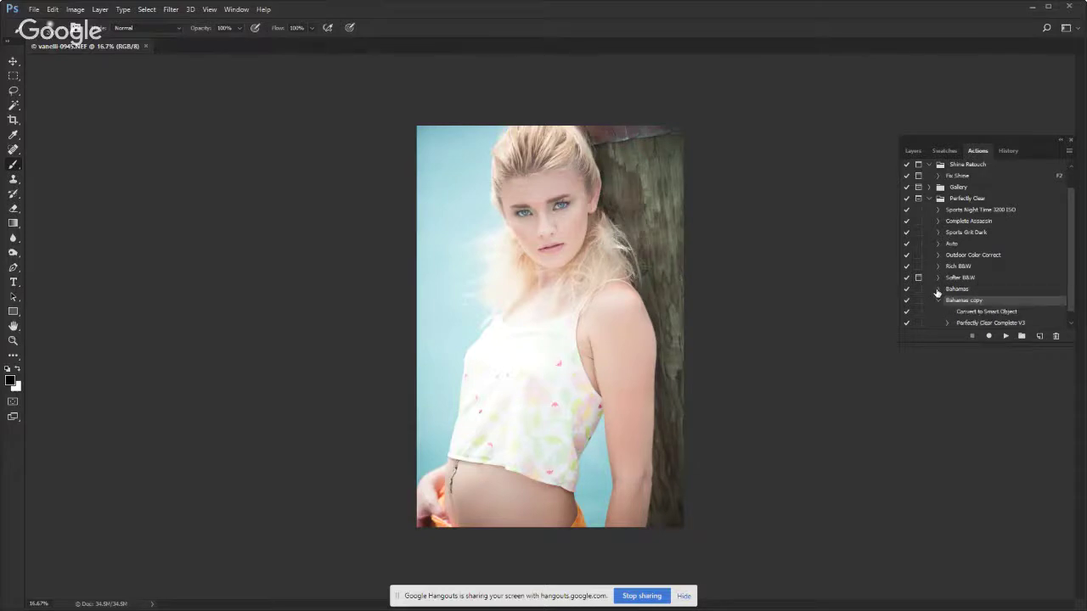
pyautogui.click(989, 337)
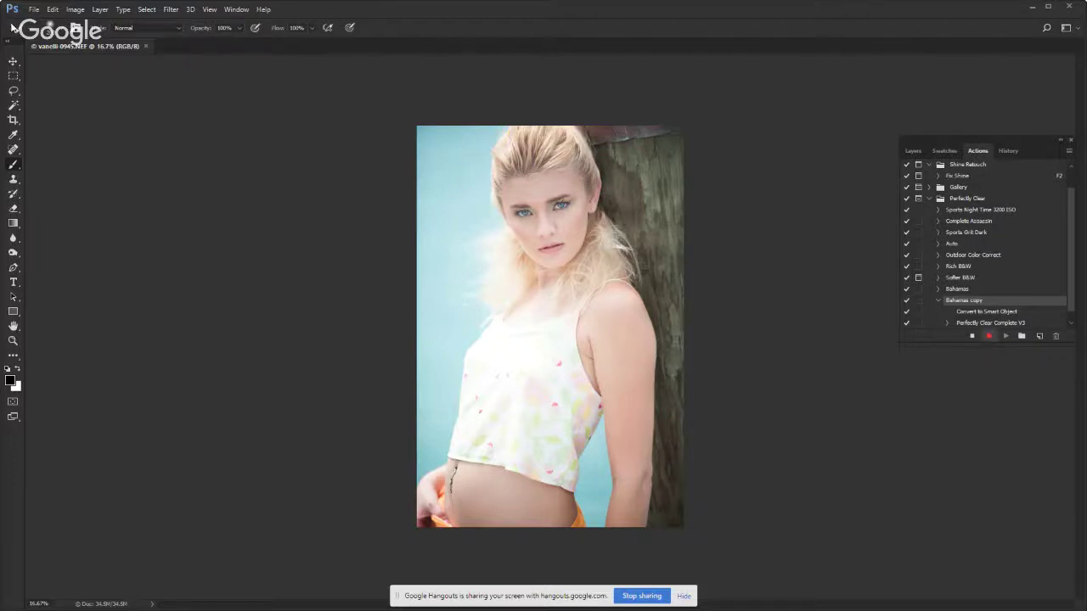
# Open vanelli-0944.jpg from the Perfectly Clear Webinar folder while recording
pyautogui.click(34, 9)
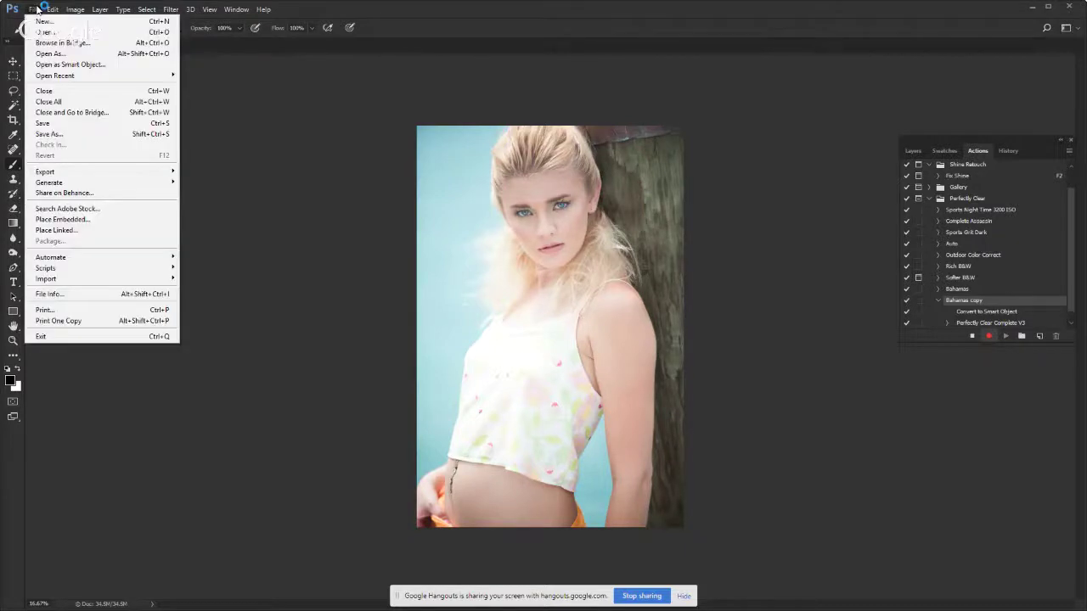
pyautogui.click(68, 36)
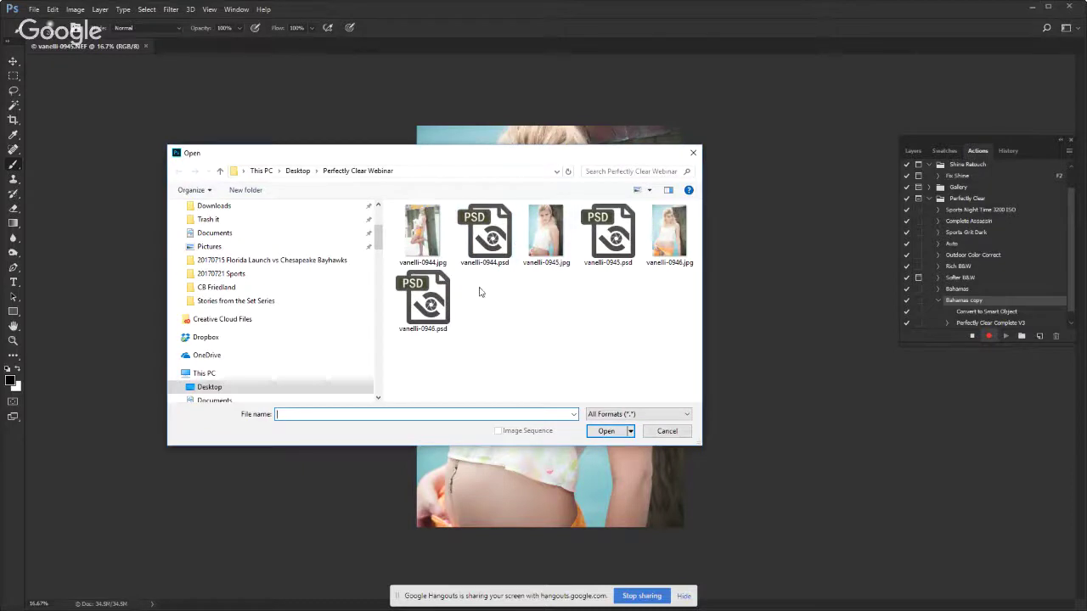
pyautogui.click(556, 237)
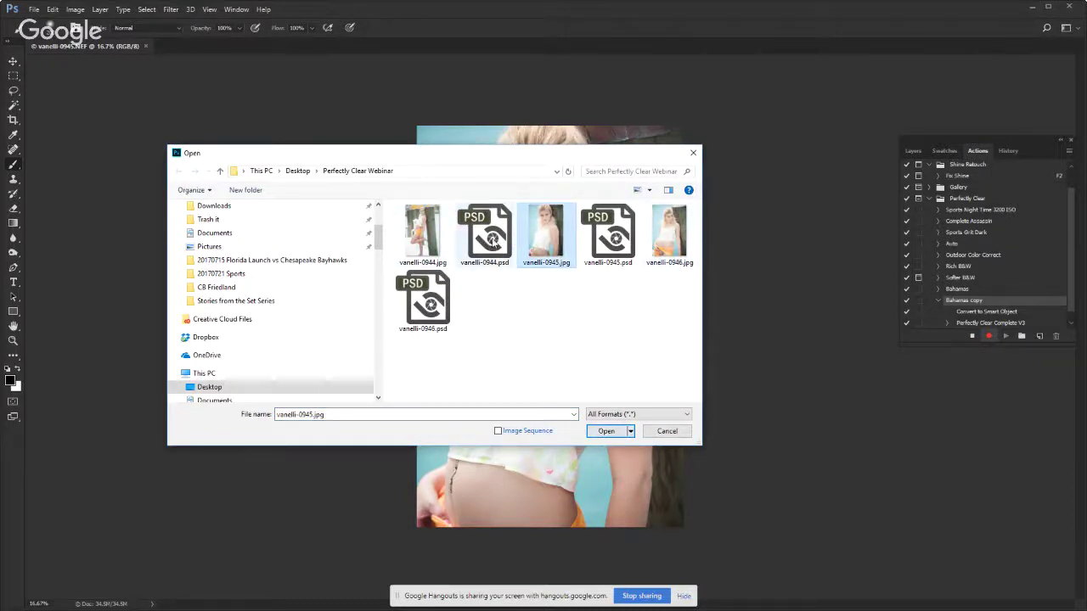
pyautogui.click(436, 242)
pyautogui.click(606, 430)
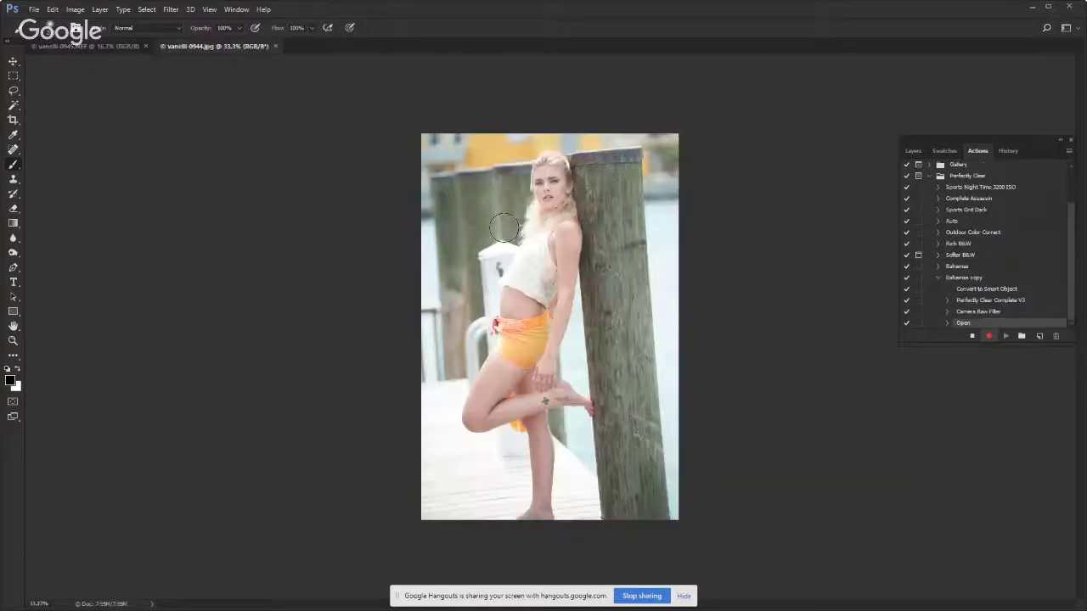
# Stop recording, move the Open step to the top of Bahamas copy, and resume recording
pyautogui.click(972, 335)
pyautogui.moveTo(970, 326); pyautogui.dragTo(973, 287)
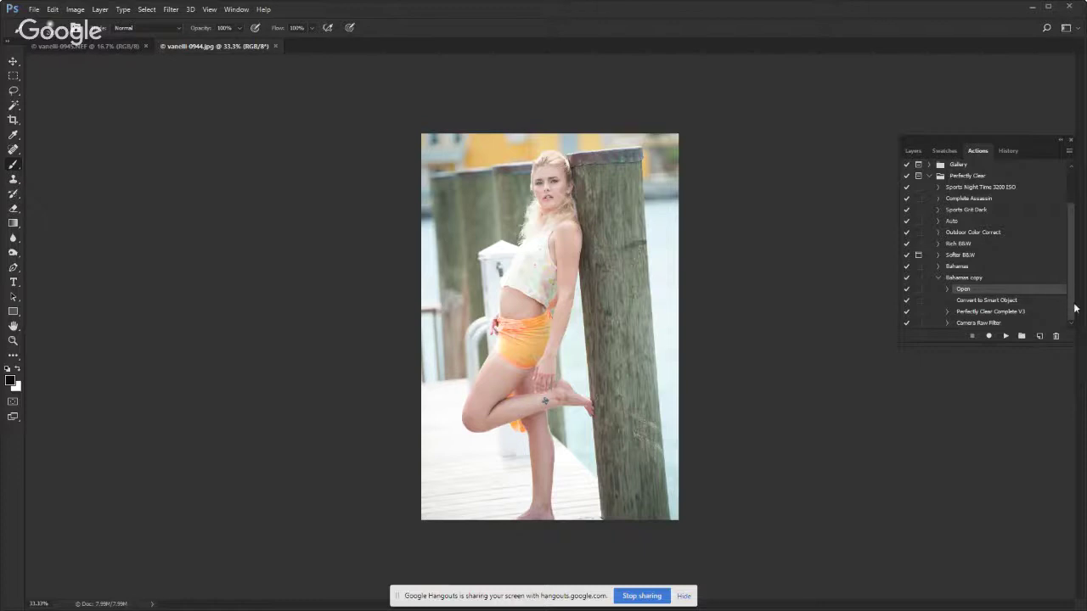
pyautogui.click(988, 336)
# Save the photo as vanelli-0944-1.jpg at maximum JPEG quality, then close it
pyautogui.click(33, 9)
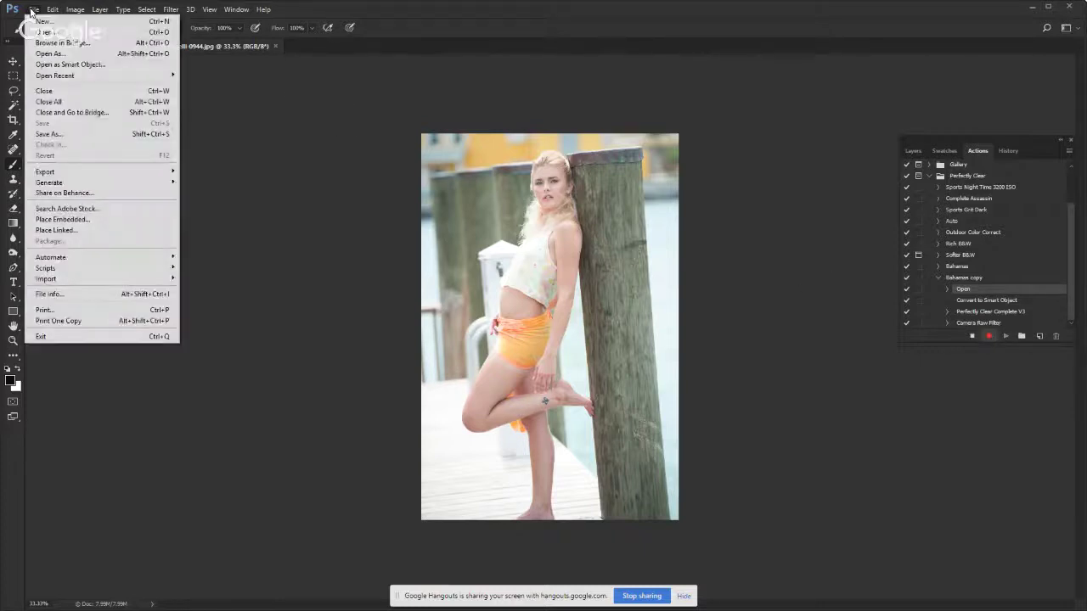
pyautogui.click(73, 136)
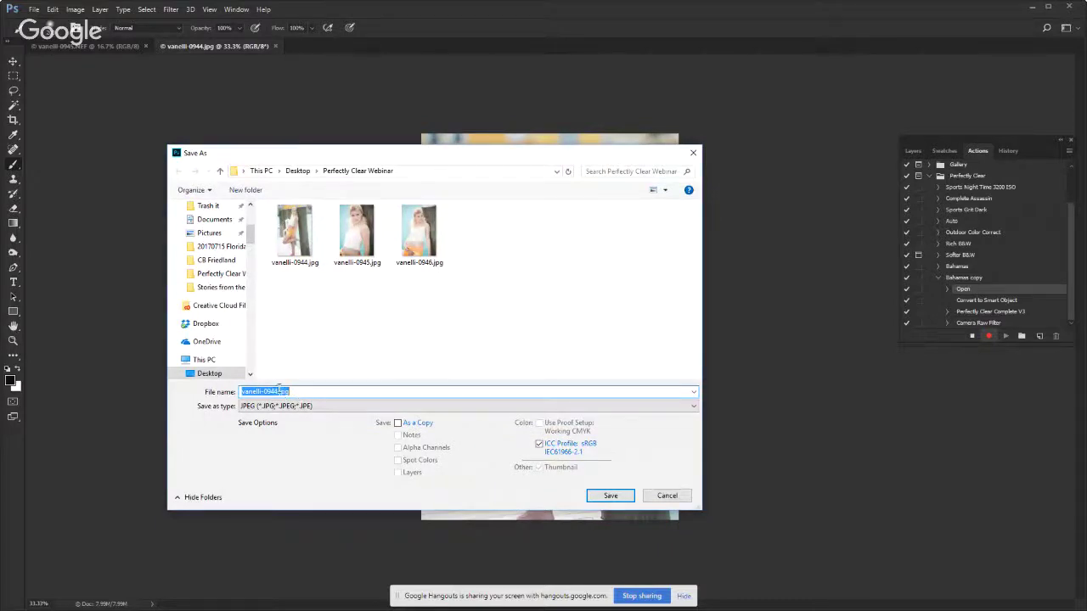
pyautogui.click(280, 391)
pyautogui.write('-1')
pyautogui.click(614, 495)
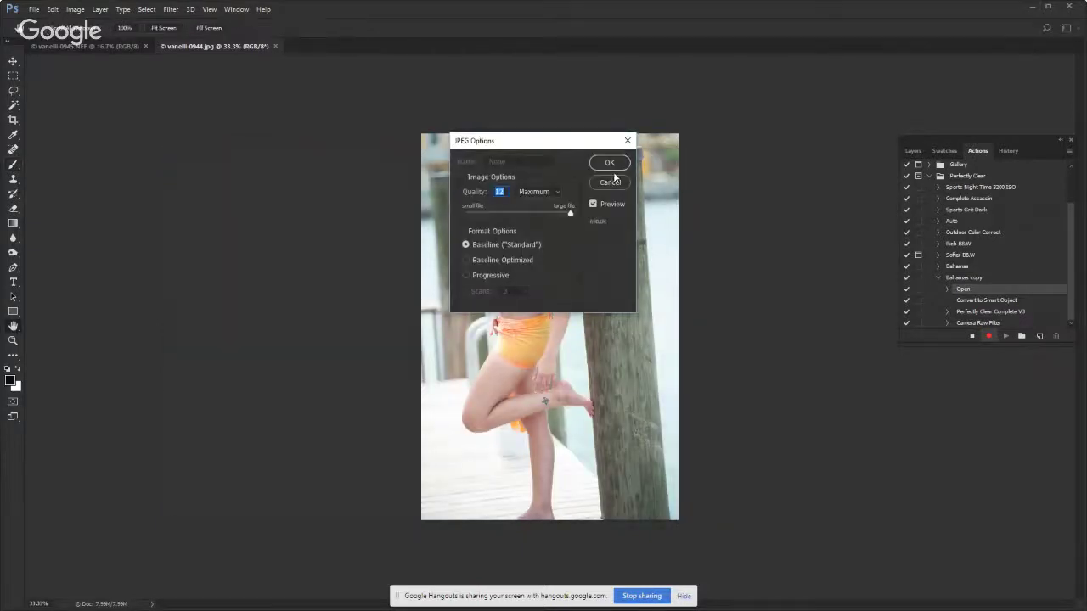
pyautogui.click(619, 164)
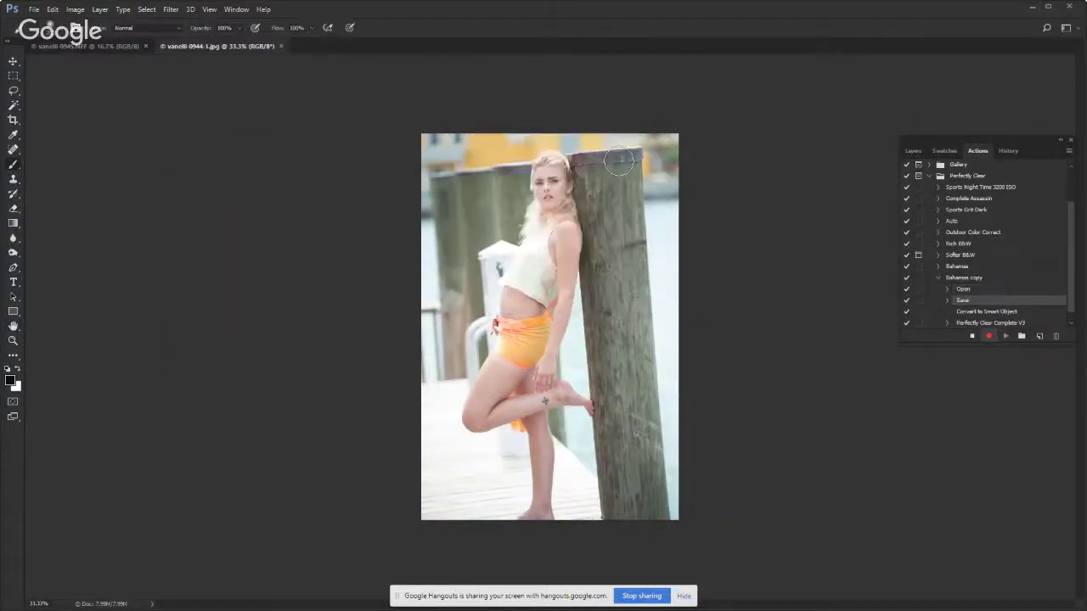
pyautogui.click(281, 46)
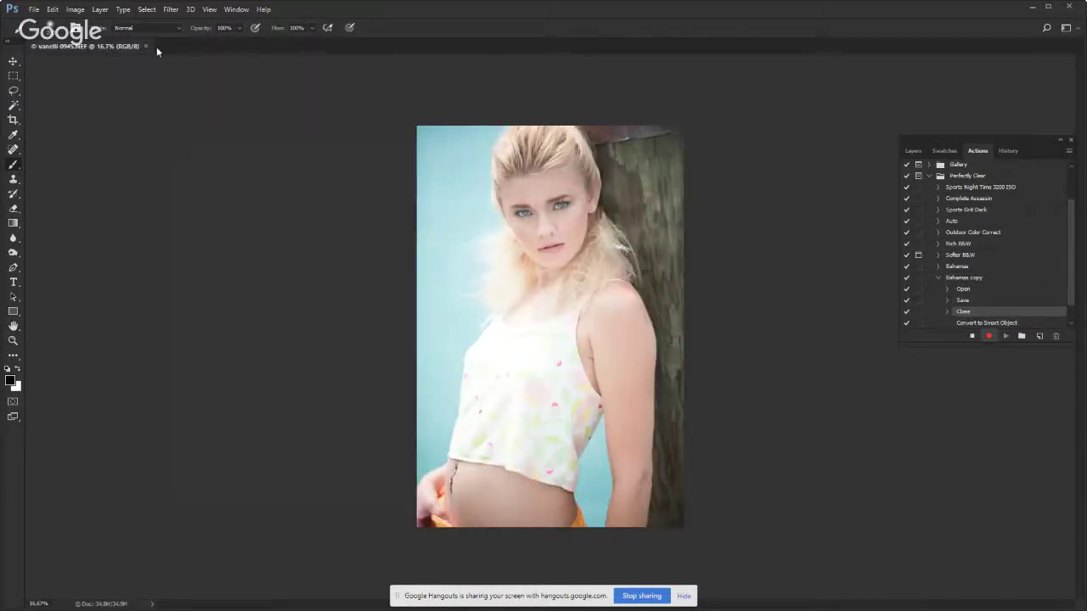
# Stop recording and move the Save and Close steps below Camera Raw Filter in Bahamas copy
pyautogui.click(969, 337)
pyautogui.scroll(-1, 988, 301)
pyautogui.scroll(-1, 988, 301)
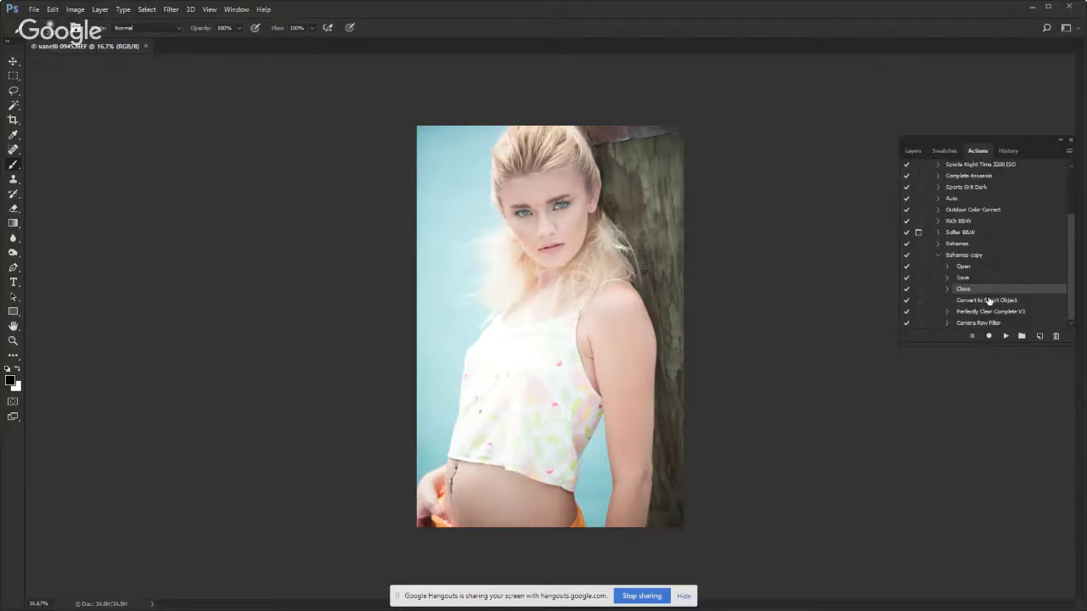
pyautogui.click(982, 281)
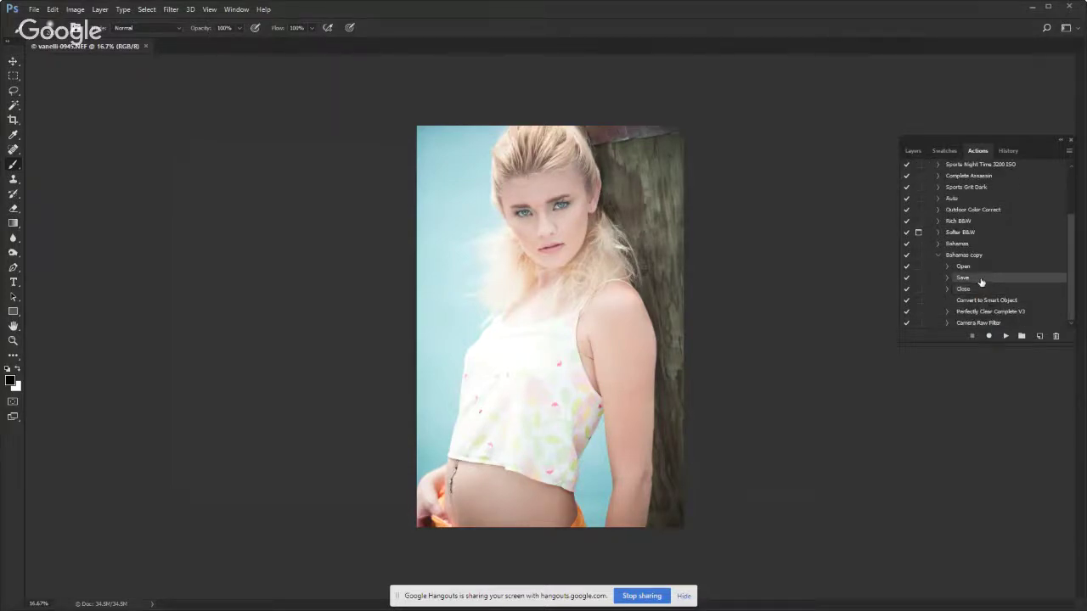
pyautogui.moveTo(981, 281); pyautogui.dragTo(976, 329)
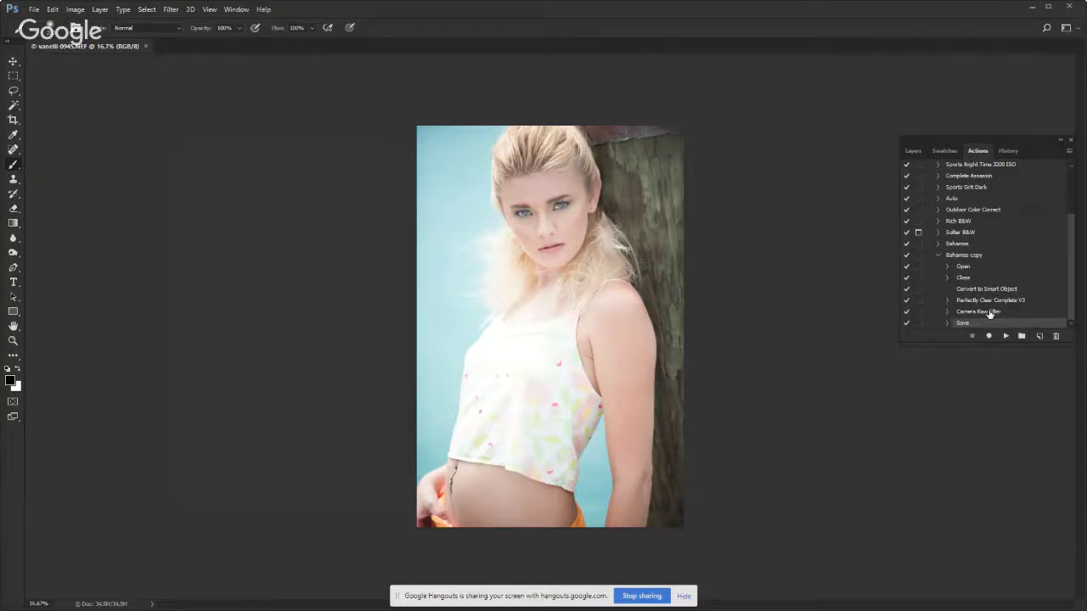
pyautogui.moveTo(964, 279); pyautogui.dragTo(974, 328)
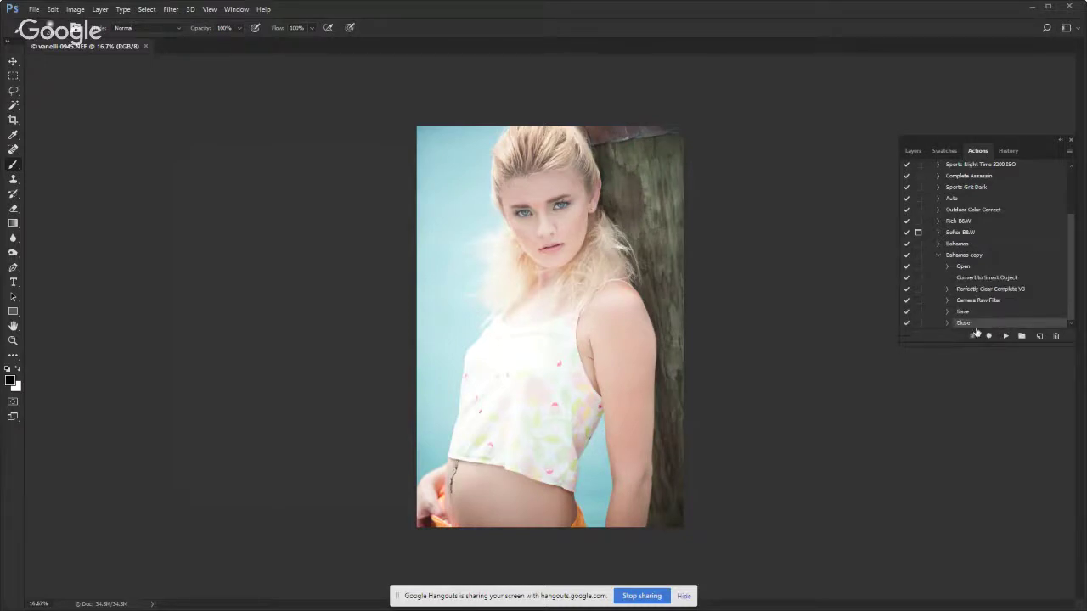
pyautogui.click(967, 256)
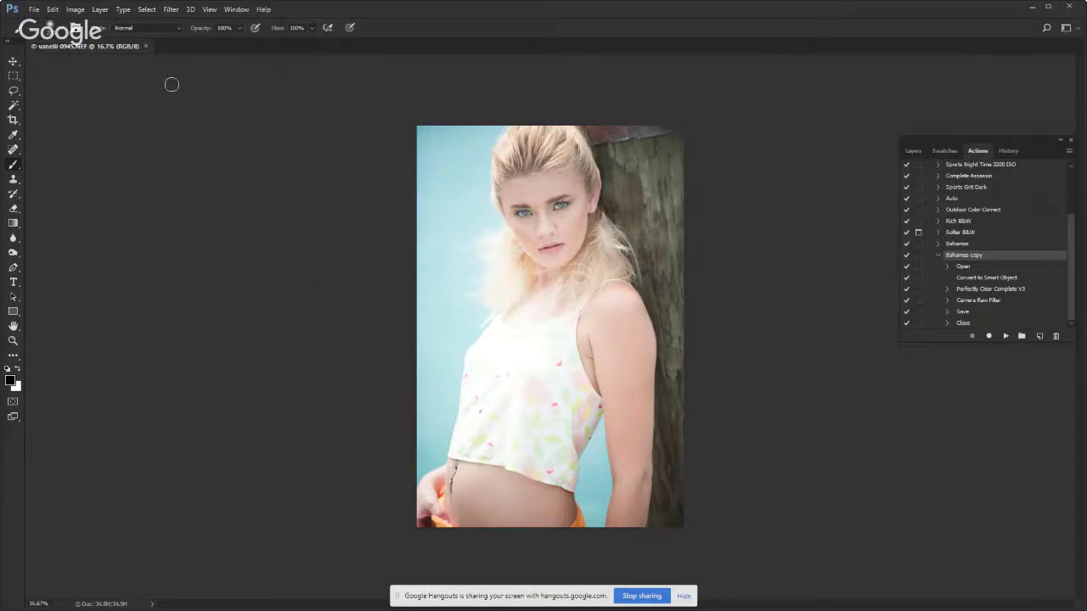
# Close vanelli-0945.NEF without saving and launch File Explorer from the Start menu
pyautogui.click(147, 45)
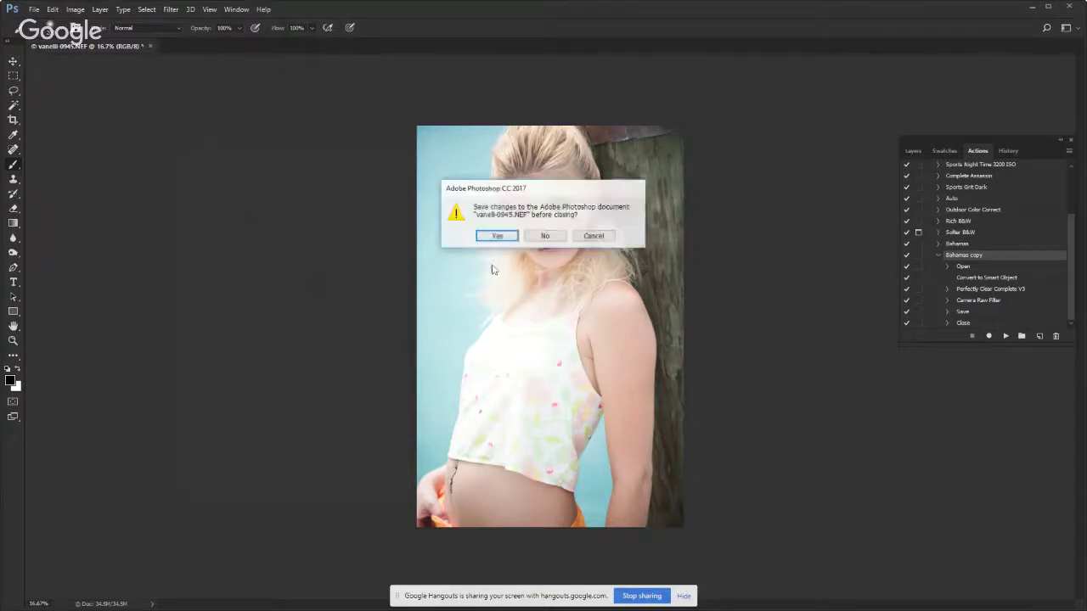
pyautogui.click(550, 239)
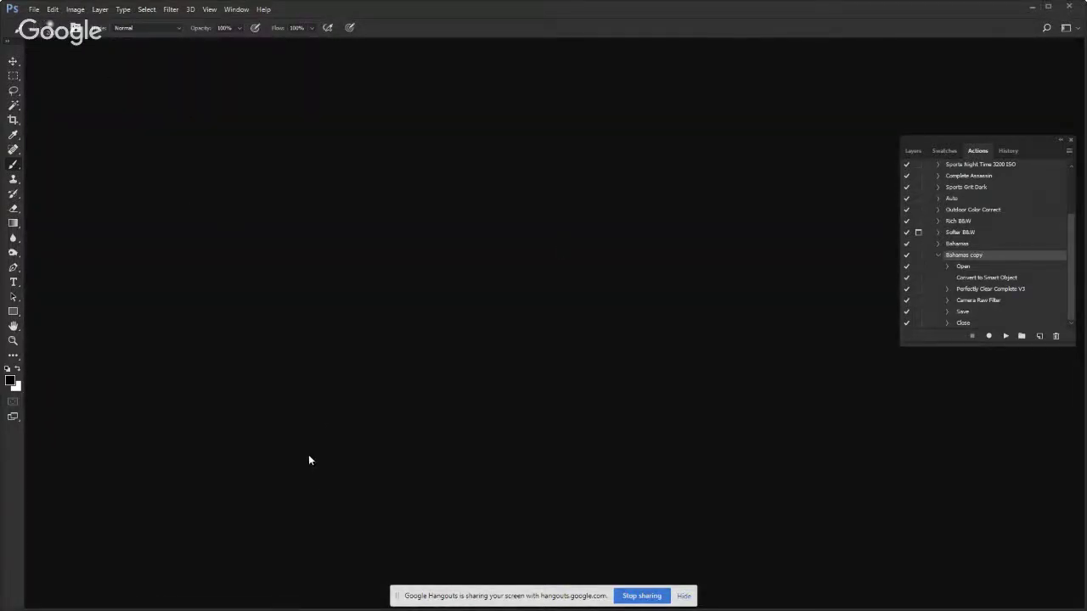
pyautogui.hotkey('alt', 'Tab')
pyautogui.hotkey('alt', 'Tab')
pyautogui.hotkey('alt', 'Tab')
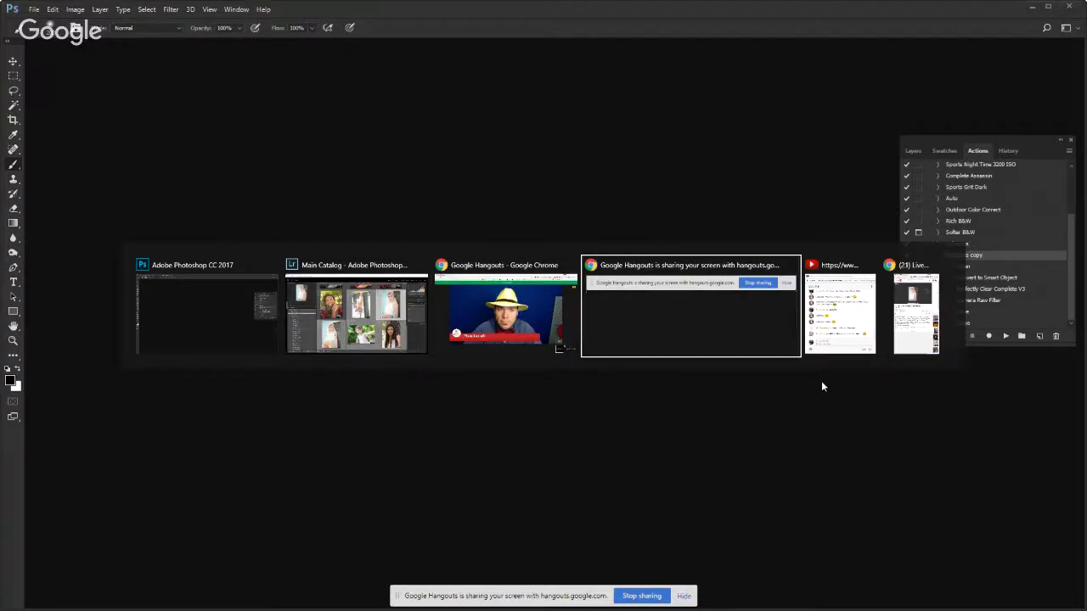
pyautogui.hotkey('alt', 'Tab')
pyautogui.hotkey('alt', 'Tab')
pyautogui.hotkey('alt', 'Tab')
pyautogui.hotkey('alt', 'Tab')
pyautogui.hotkey('alt', 'Tab')
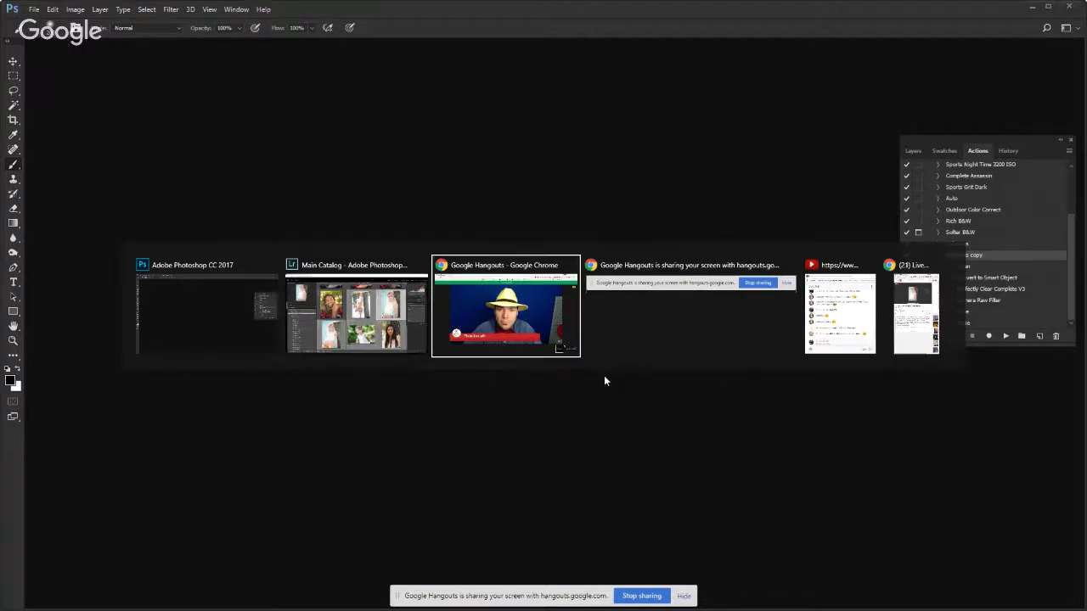
pyautogui.hotkey('alt', 'Tab')
pyautogui.hotkey('alt', 'Tab')
pyautogui.hotkey('alt', 'Tab')
pyautogui.hotkey('alt', 'Tab')
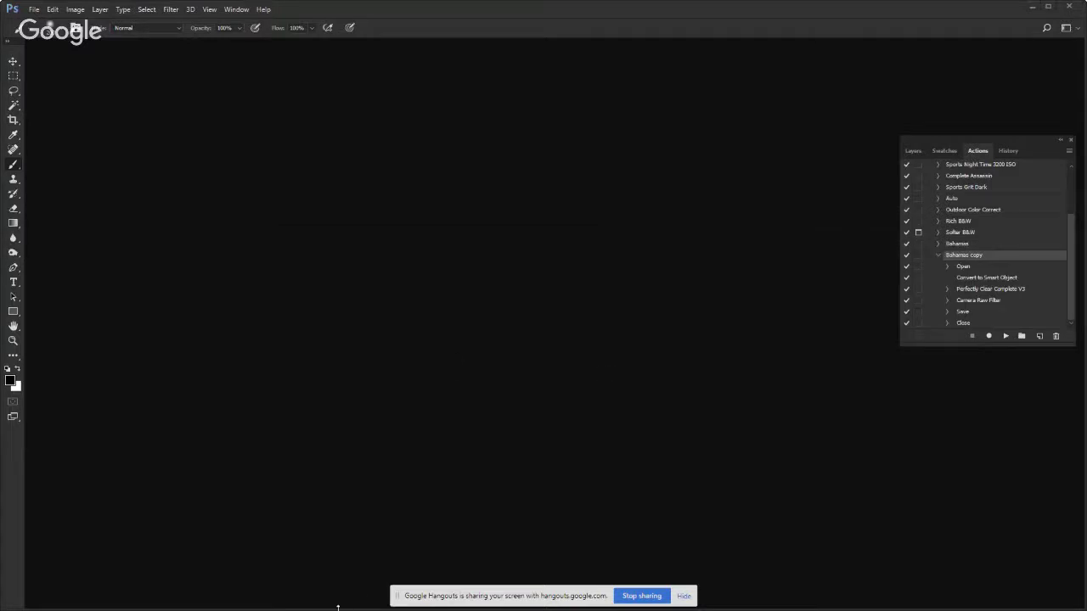
pyautogui.press('super')
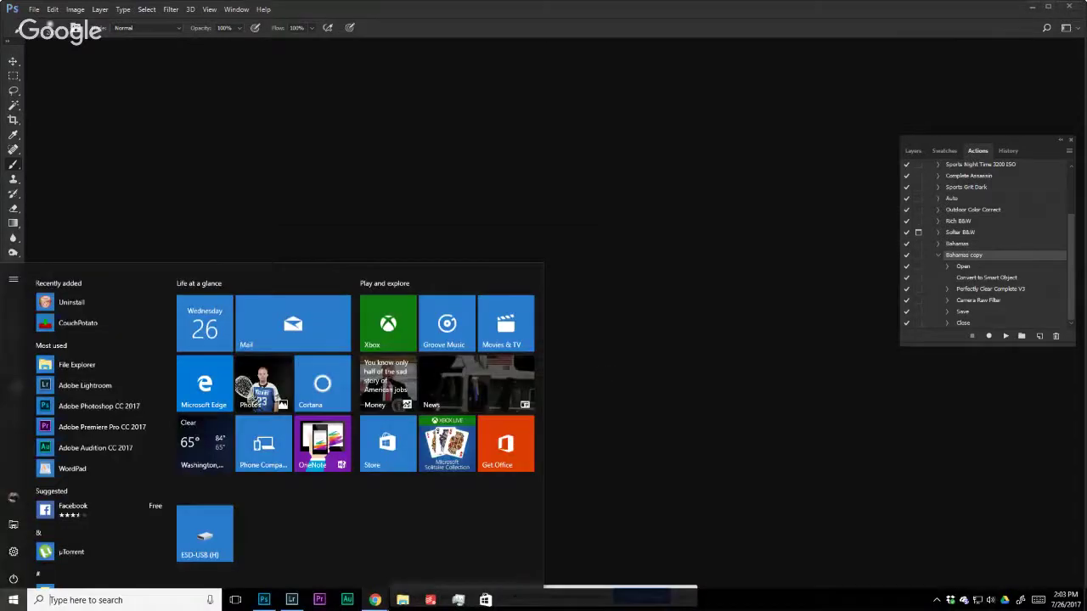
pyautogui.click(403, 599)
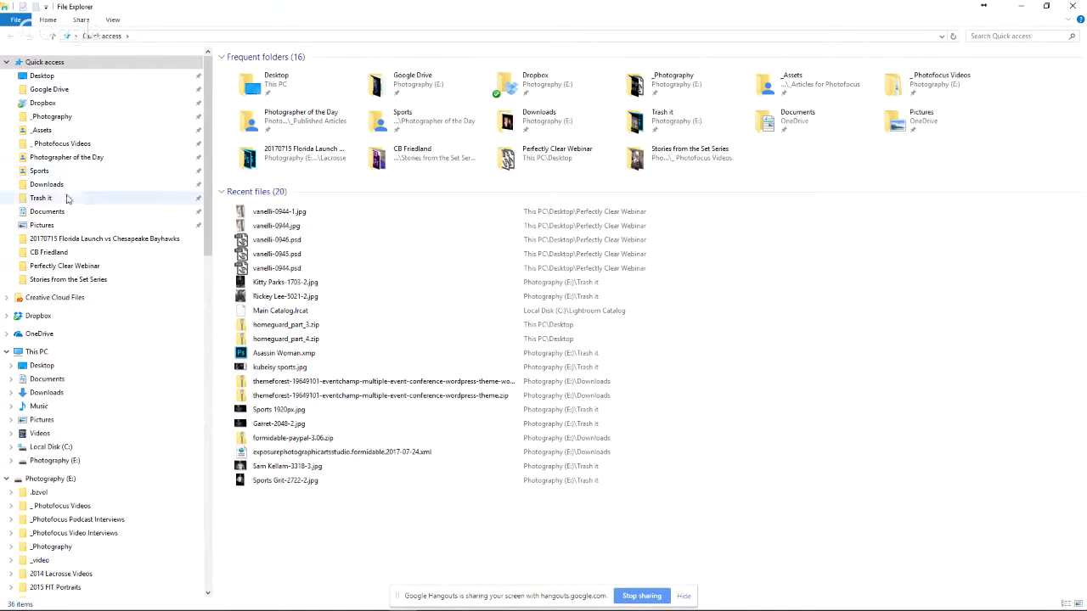
# Delete the three vanelli PSDs and vanelli-0944-1.jpg from the Perfectly Clear Webinar folder
pyautogui.click(75, 268)
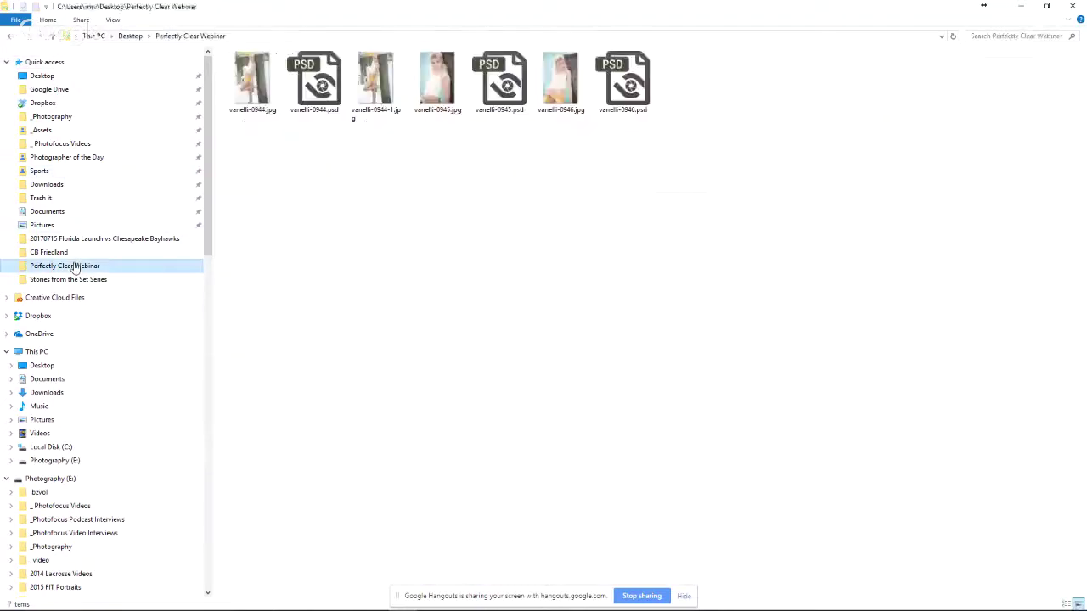
pyautogui.click(314, 88)
pyautogui.keyDown('ctrl'); pyautogui.click(499, 85); pyautogui.keyUp('ctrl')
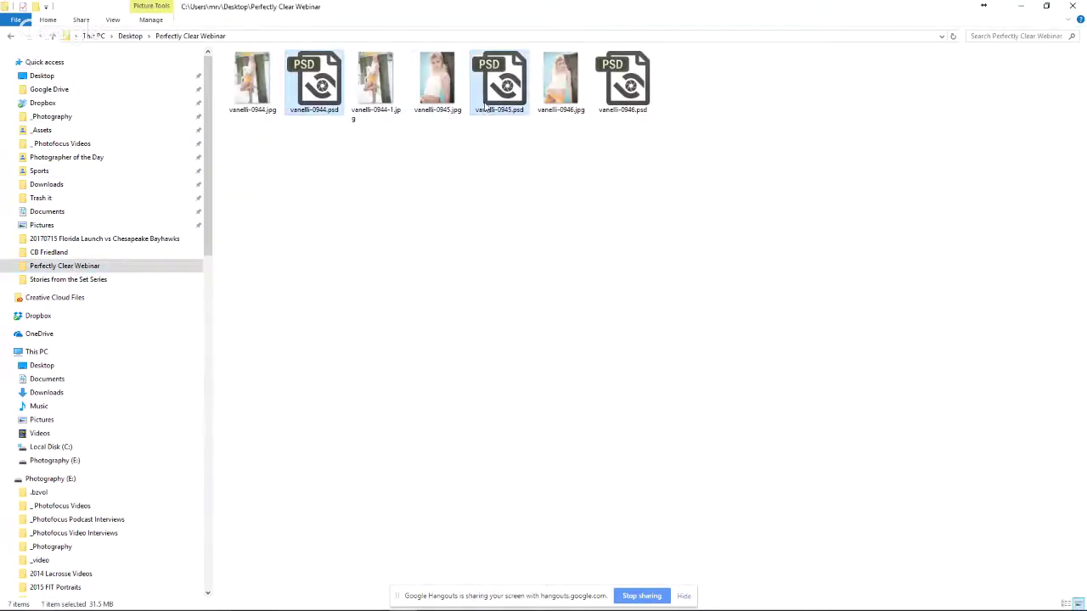
pyautogui.keyDown('ctrl'); pyautogui.click(623, 85); pyautogui.keyUp('ctrl')
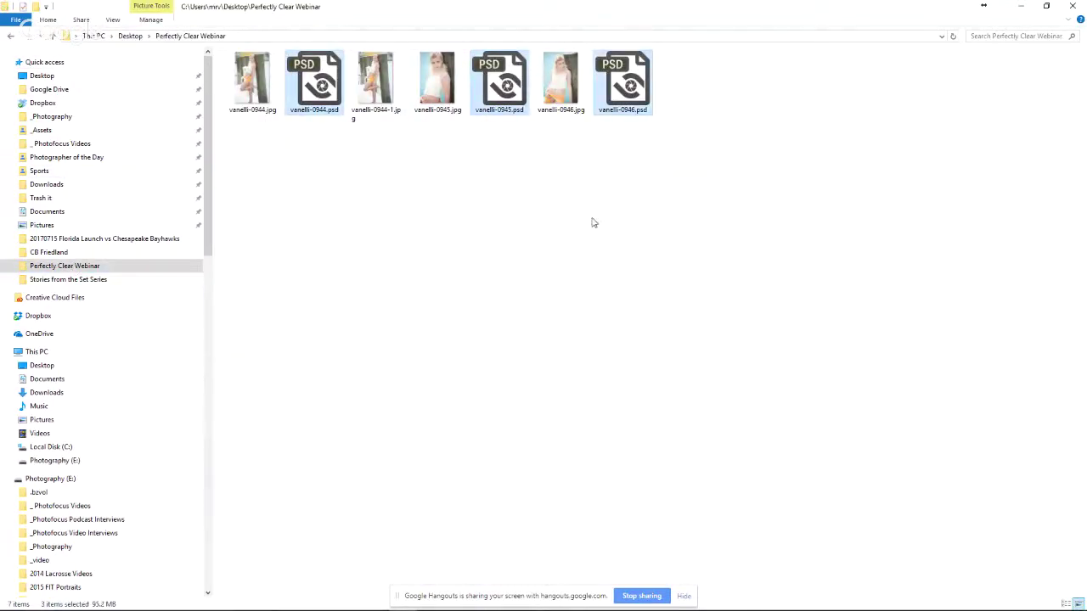
pyautogui.press('Delete')
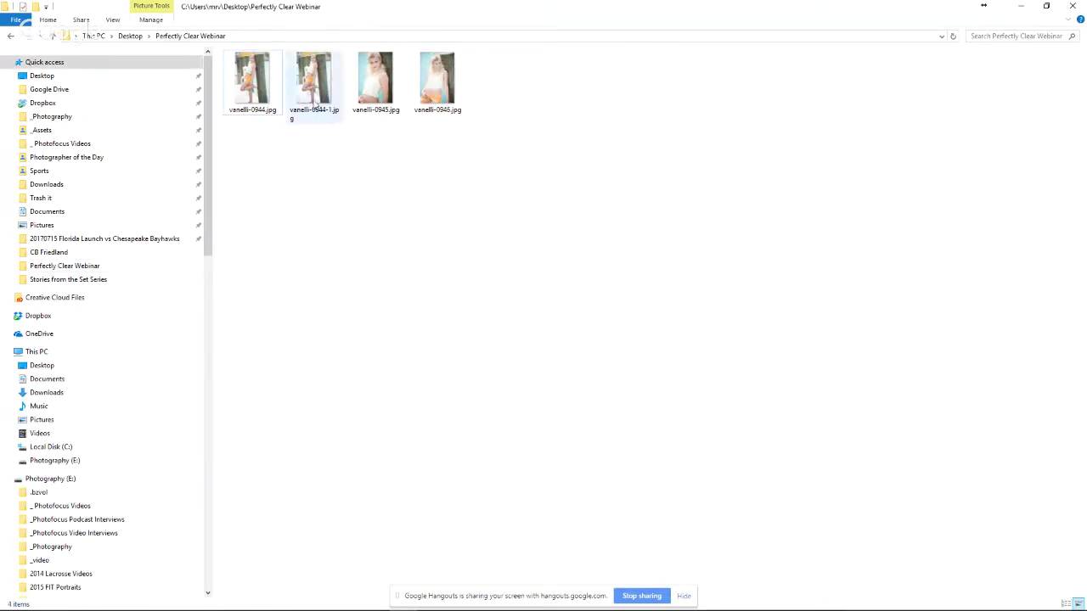
pyautogui.click(329, 91)
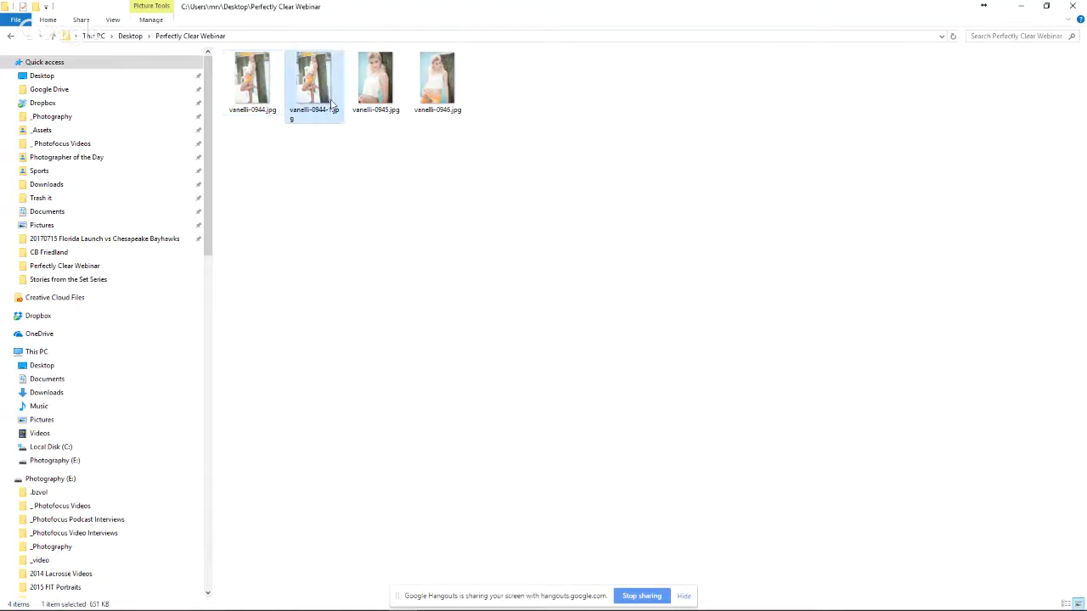
pyautogui.press('Delete')
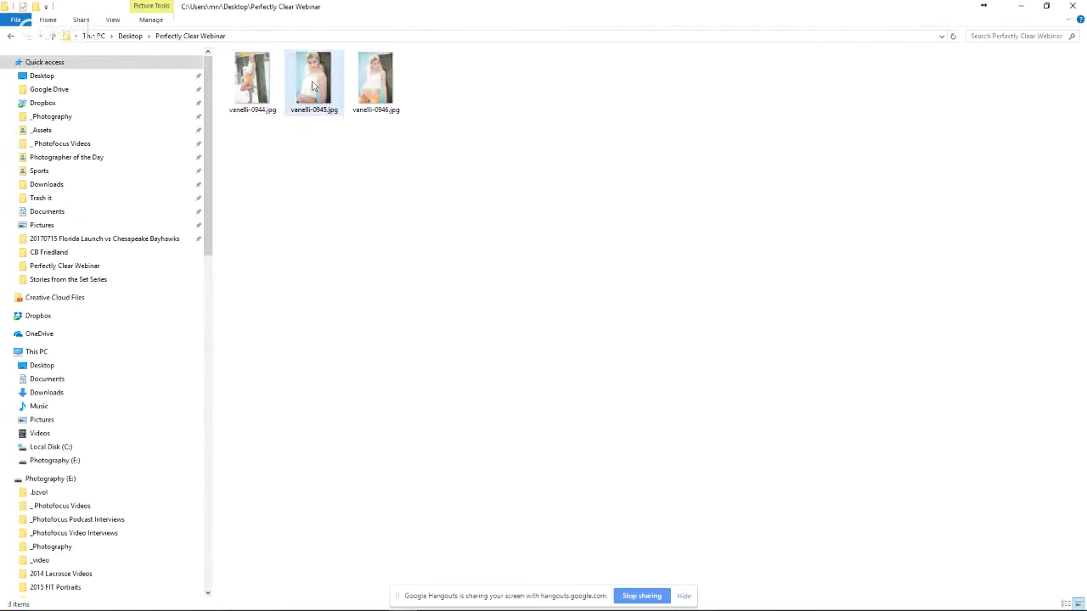
# Set up a Batch with the Perfectly Clear set's Bahamas copy action and Override Action 'Save As' Commands enabled
pyautogui.click(1020, 6)
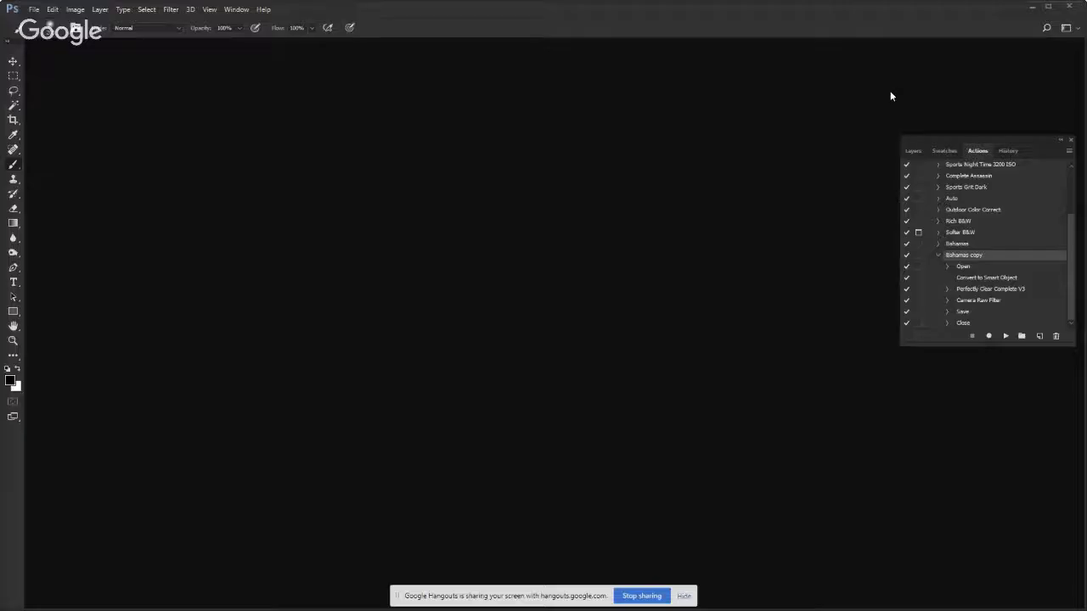
pyautogui.click(35, 10)
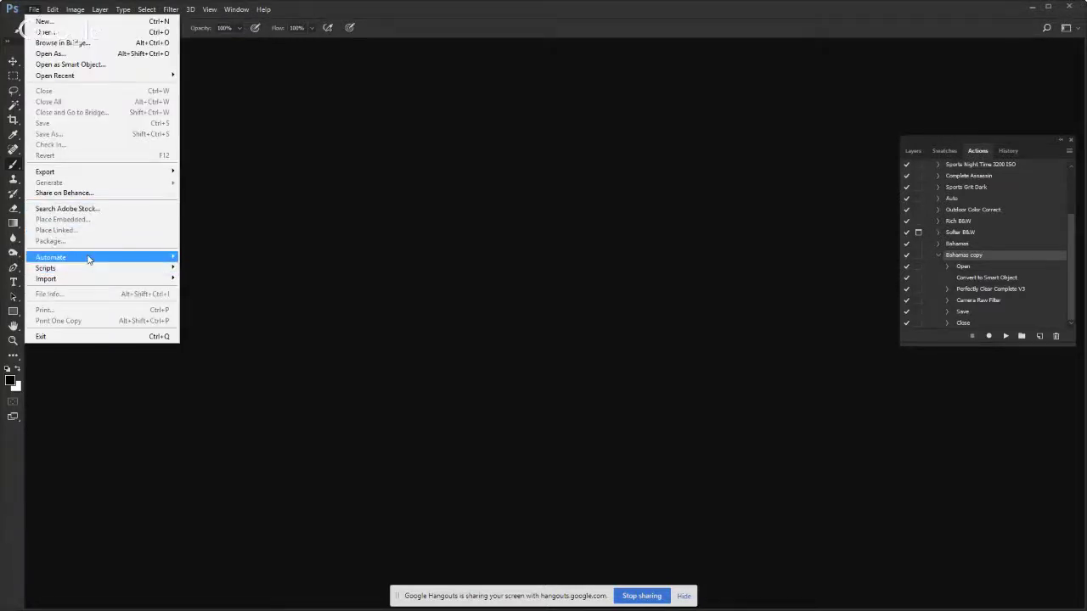
pyautogui.moveTo(87, 257)
pyautogui.click(194, 258)
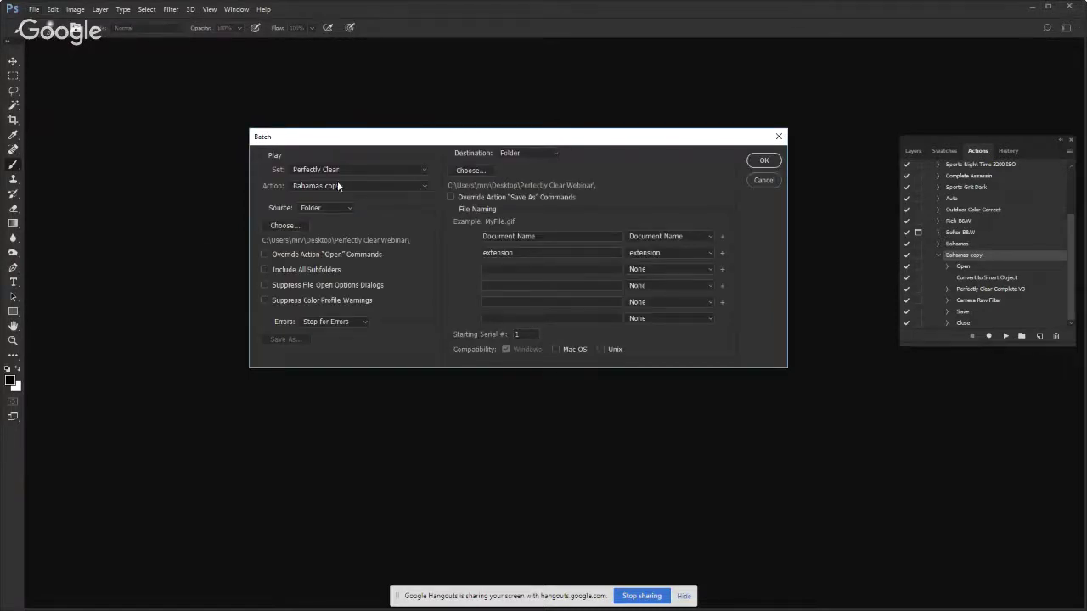
pyautogui.click(324, 187)
pyautogui.click(324, 187)
pyautogui.click(451, 197)
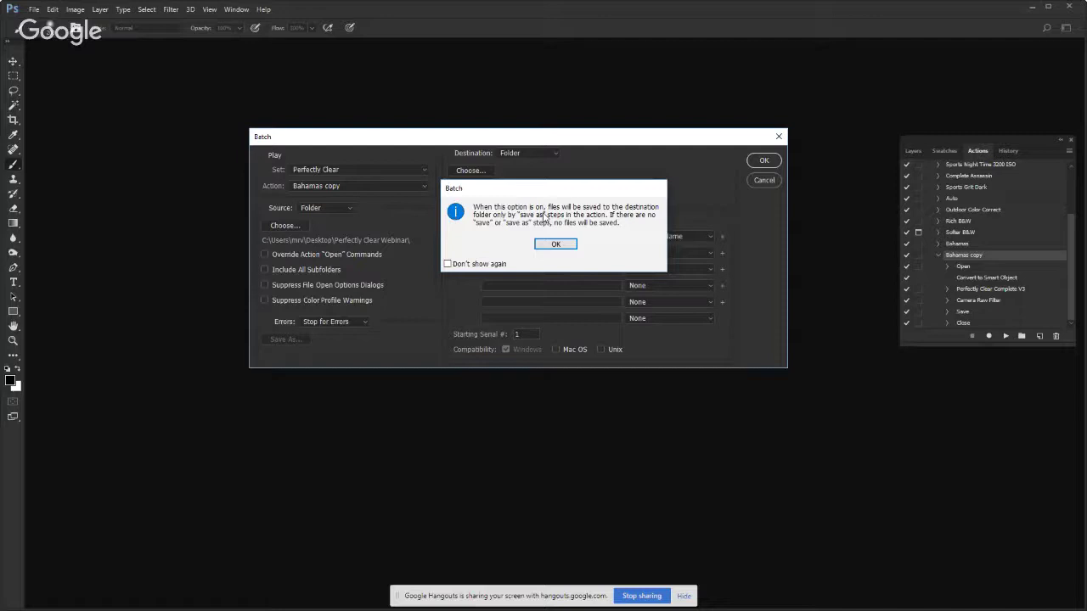
pyautogui.click(555, 244)
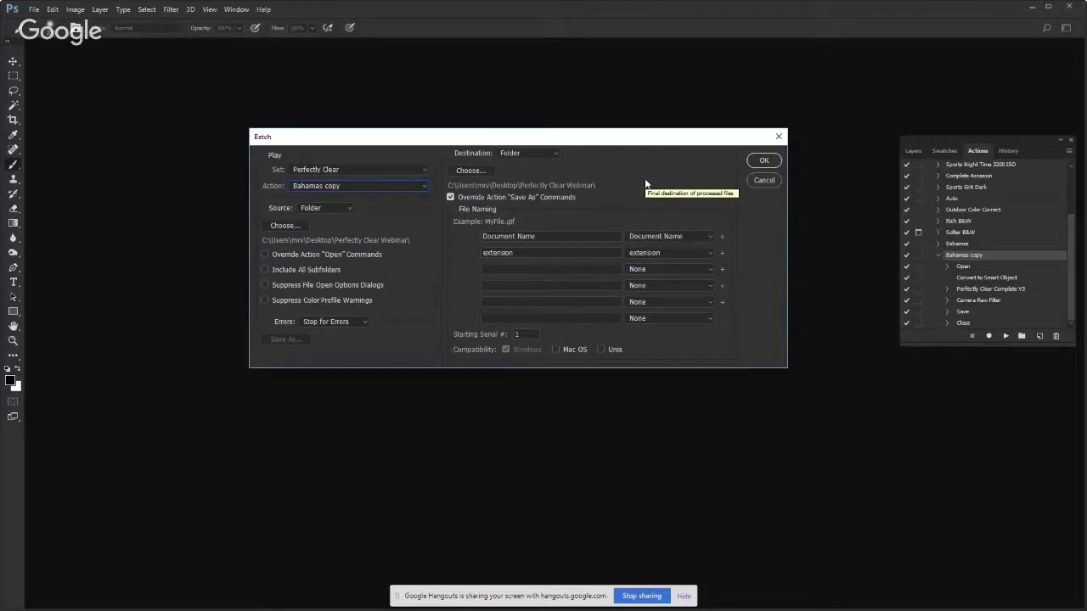
# Run the batch, cancel its first save, stop it, and close vanelli-0944 without saving
pyautogui.click(764, 161)
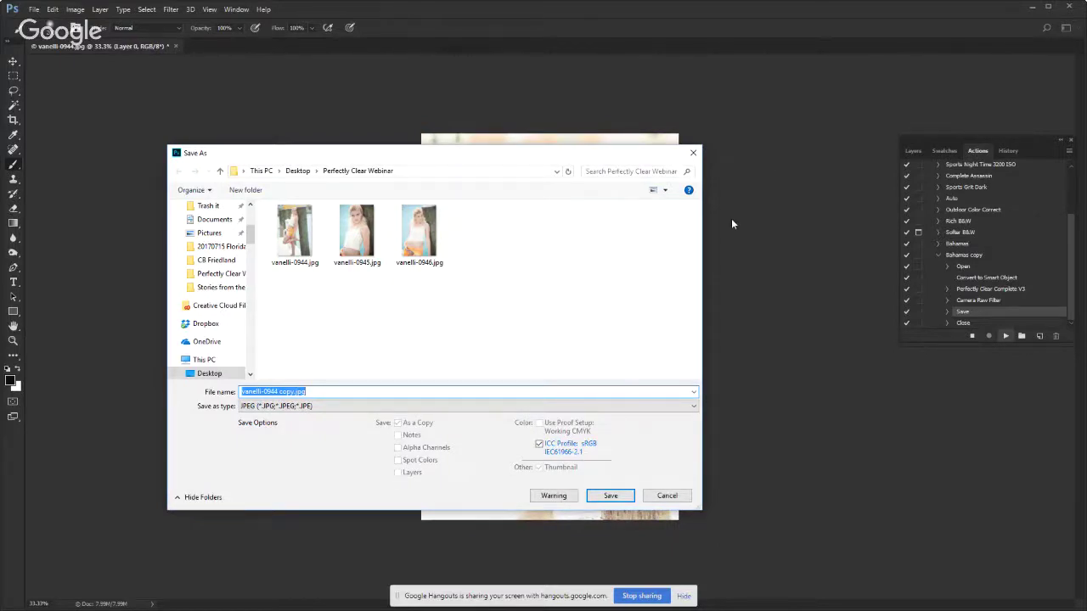
pyautogui.click(667, 500)
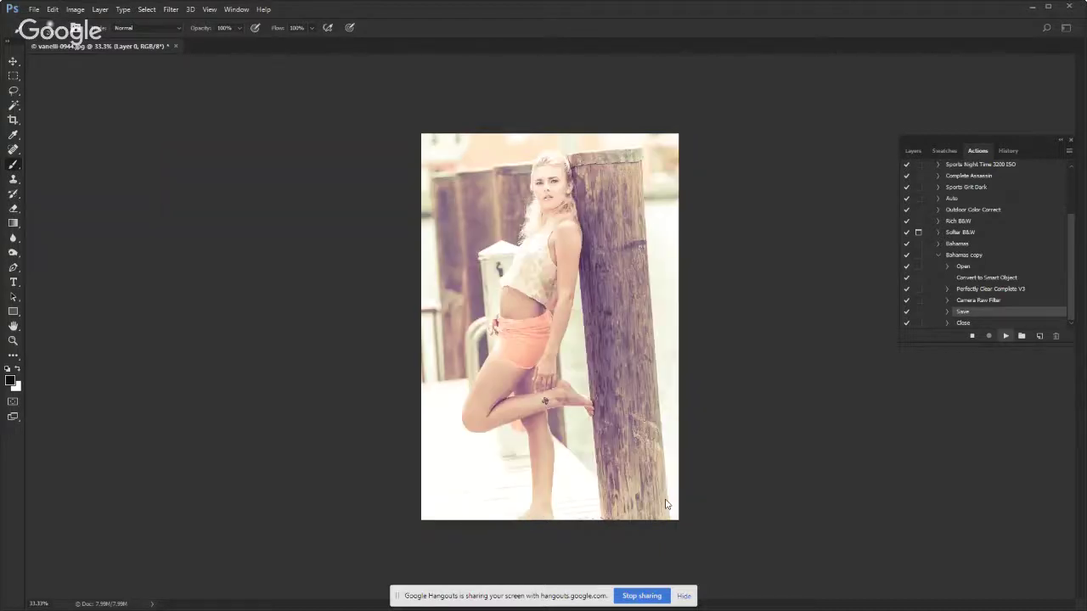
pyautogui.click(571, 238)
pyautogui.click(176, 47)
pyautogui.click(552, 241)
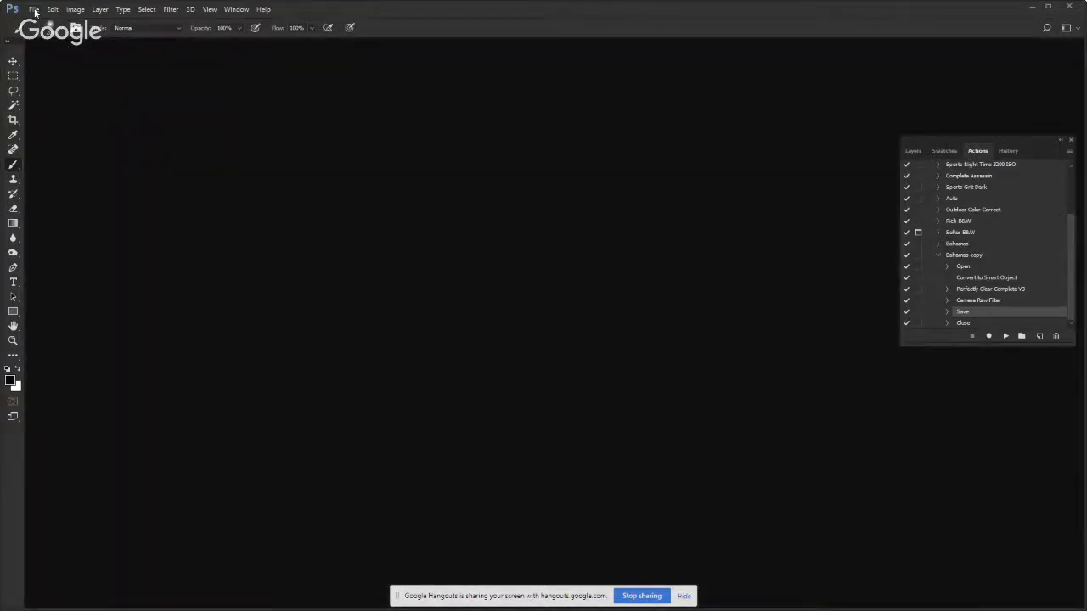
pyautogui.click(34, 10)
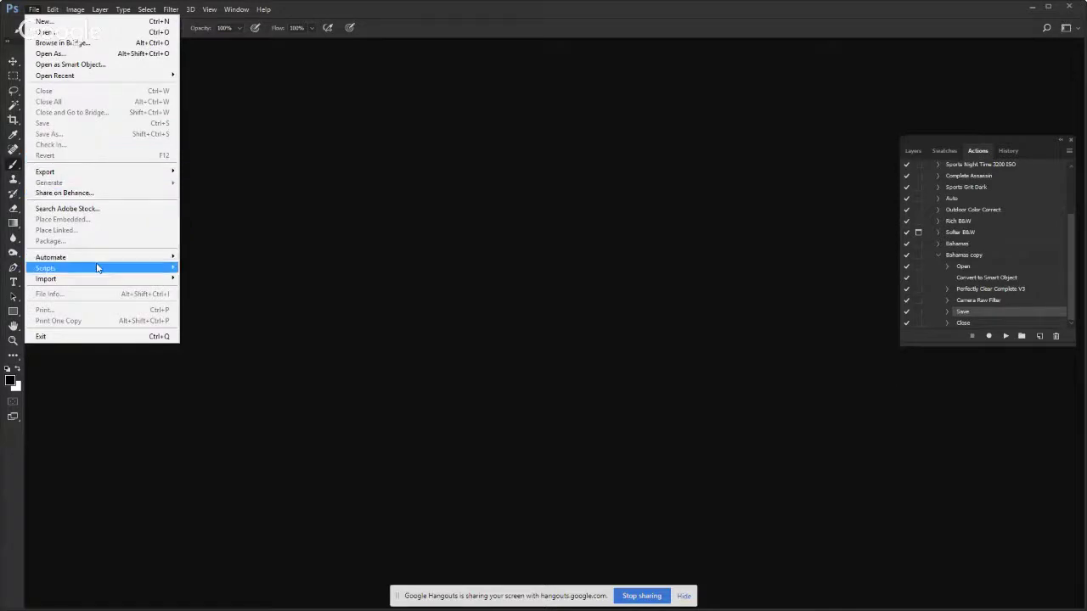
# Rerun the batch, saving vanelli-0944 copy.jpg at JPEG quality 12 and discarding the original
pyautogui.moveTo(99, 263)
pyautogui.click(226, 257)
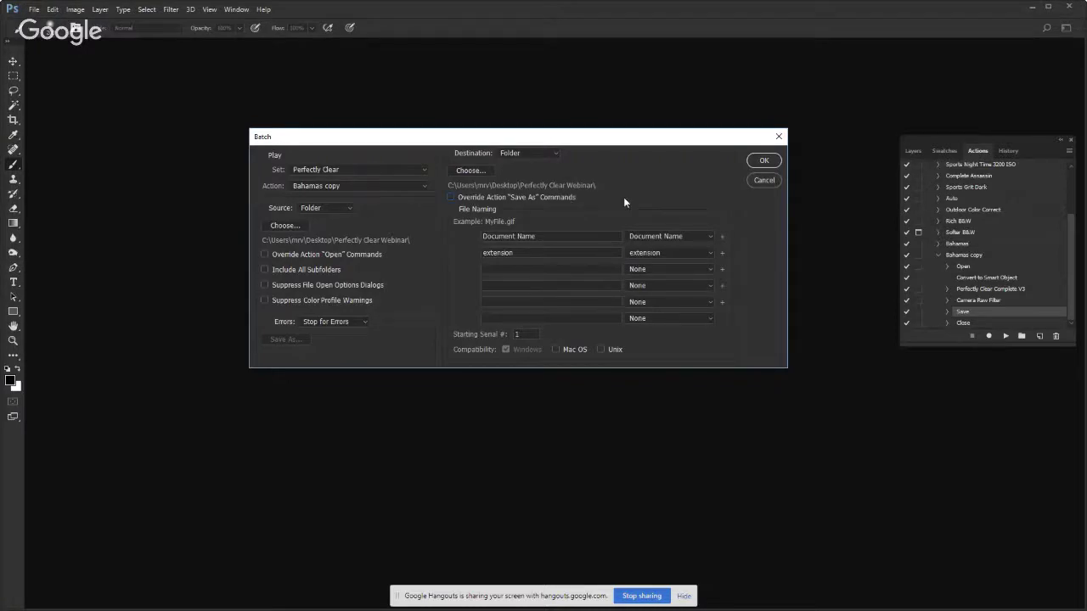
pyautogui.click(763, 162)
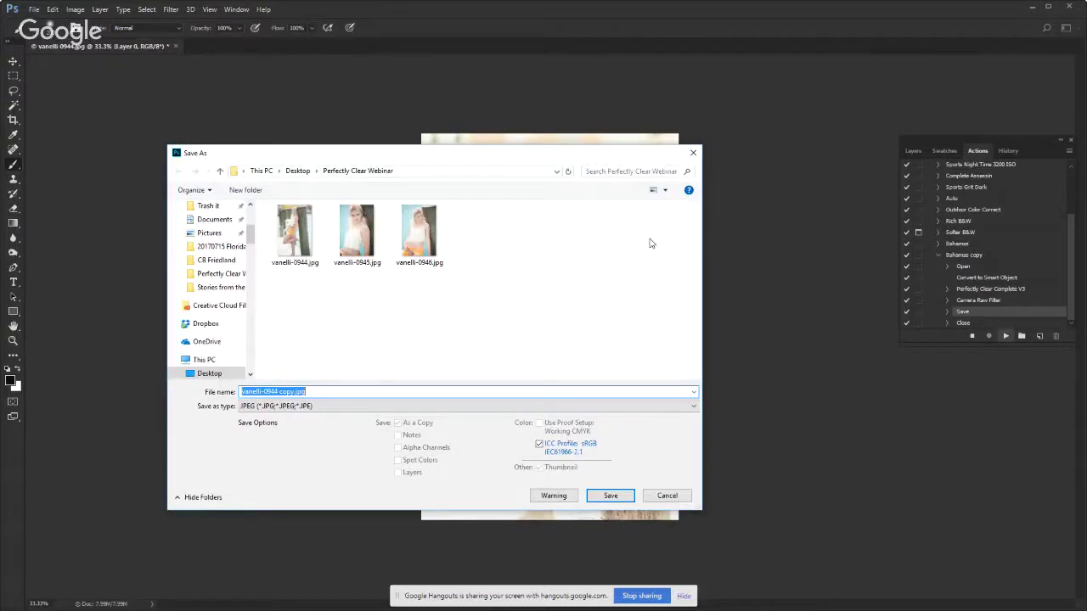
pyautogui.click(611, 496)
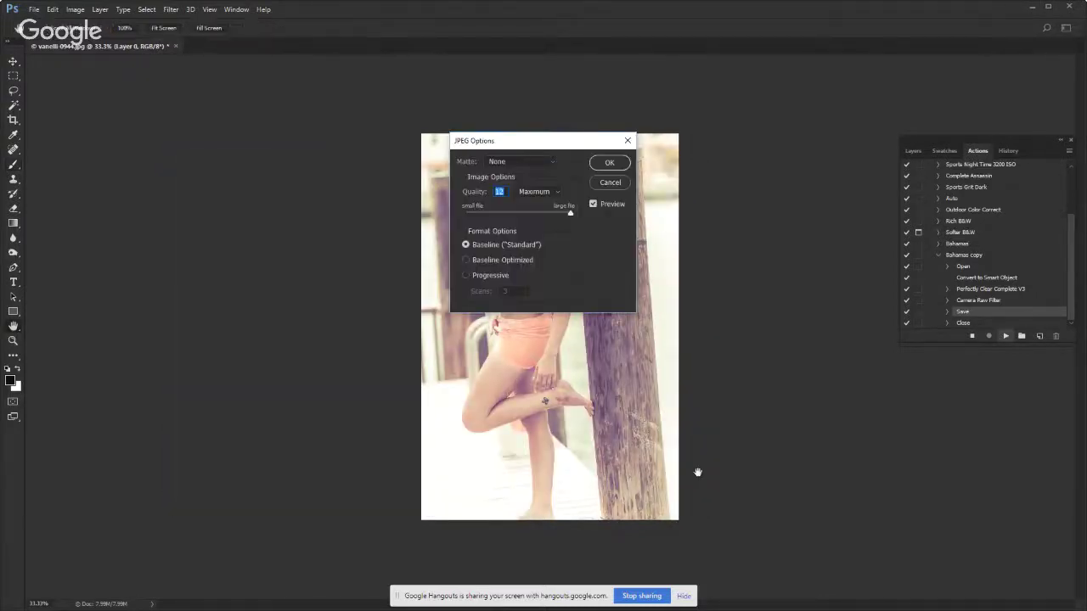
pyautogui.click(609, 163)
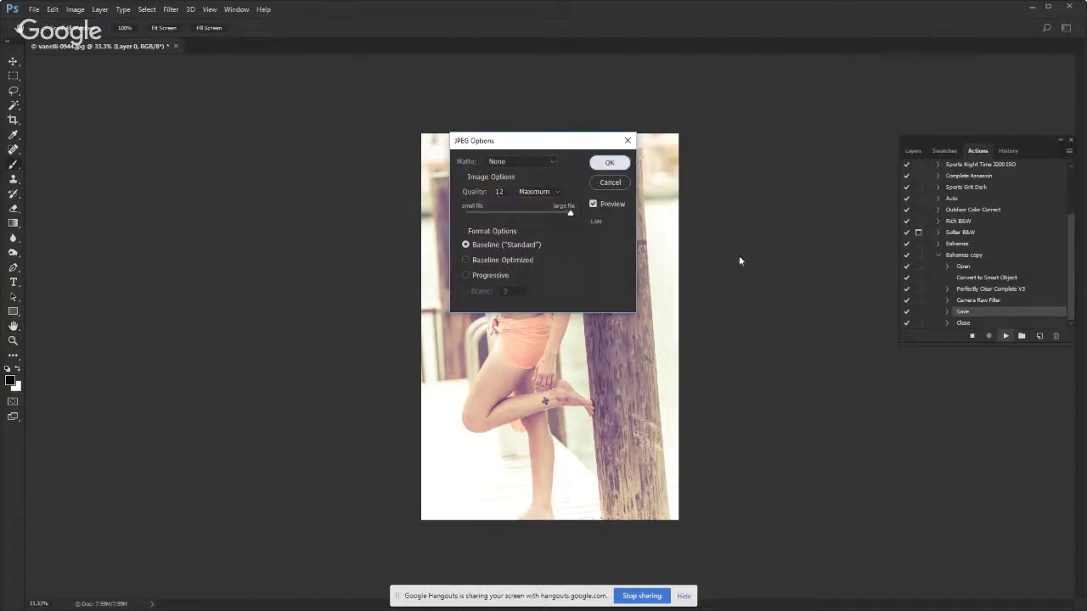
pyautogui.click(545, 236)
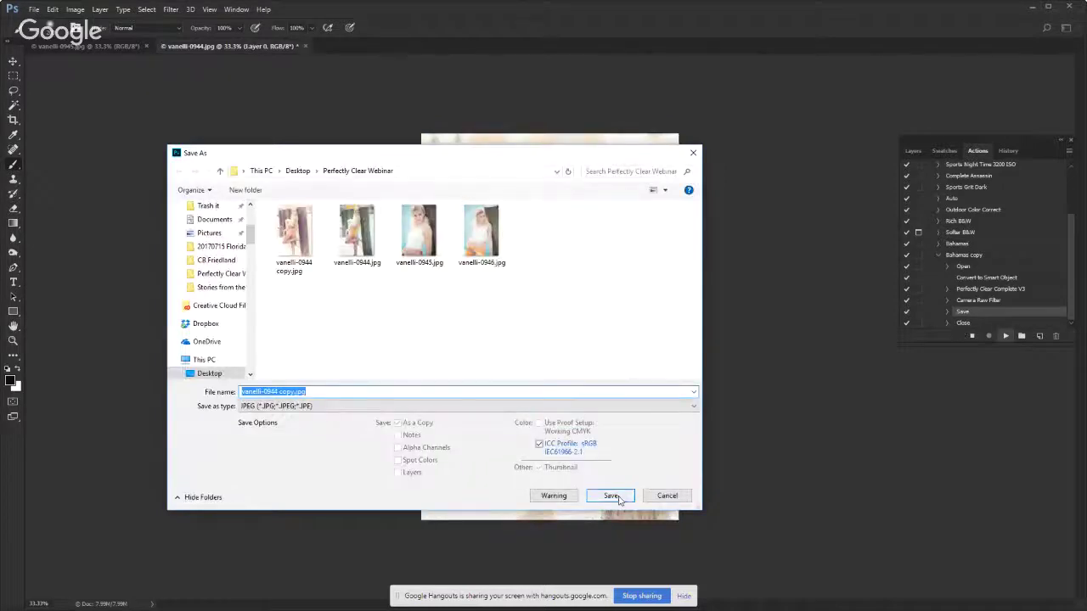
# Save the following edited copies, replacing the existing file, and continue past the batch error
pyautogui.click(616, 497)
pyautogui.click(569, 312)
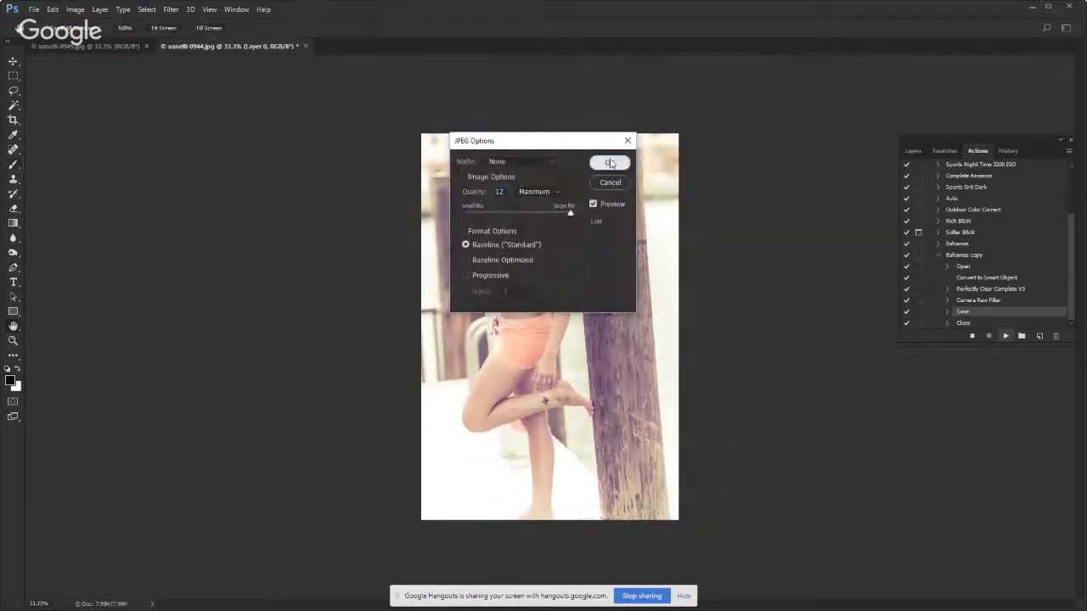
pyautogui.click(609, 162)
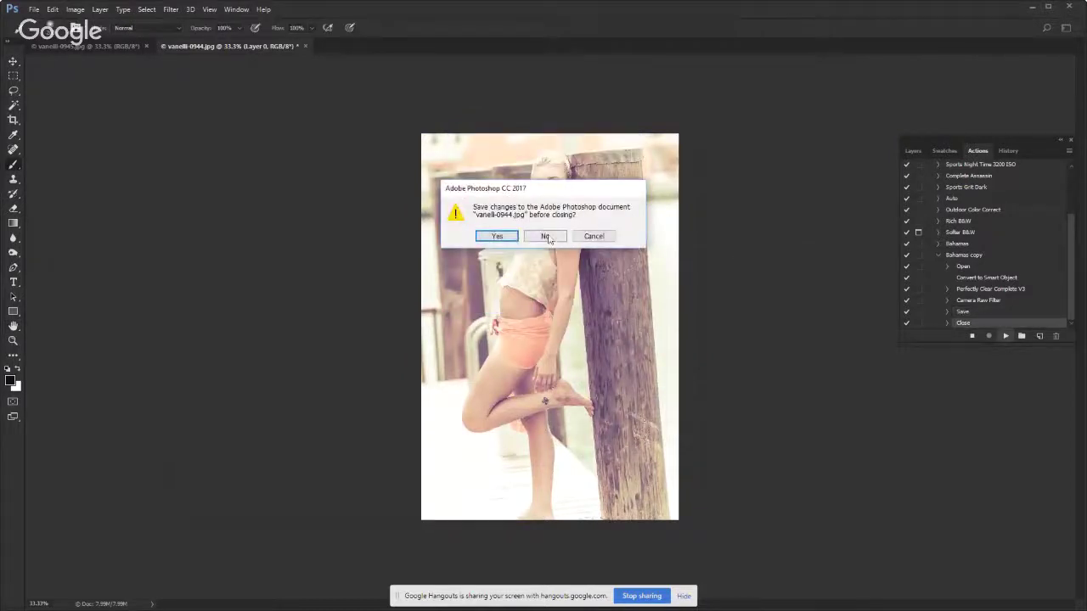
pyautogui.click(544, 236)
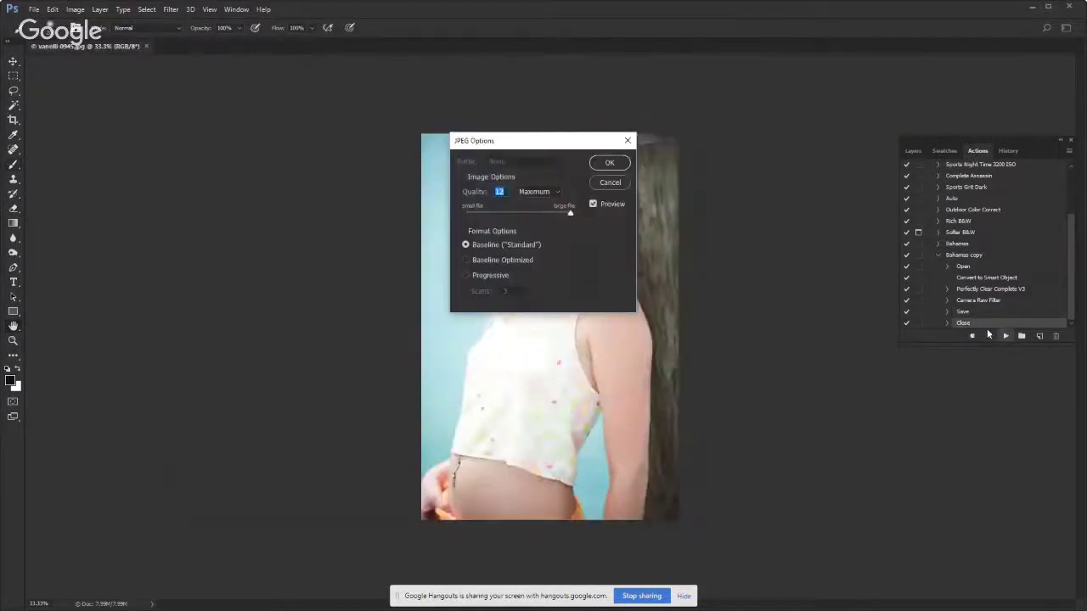
pyautogui.click(620, 168)
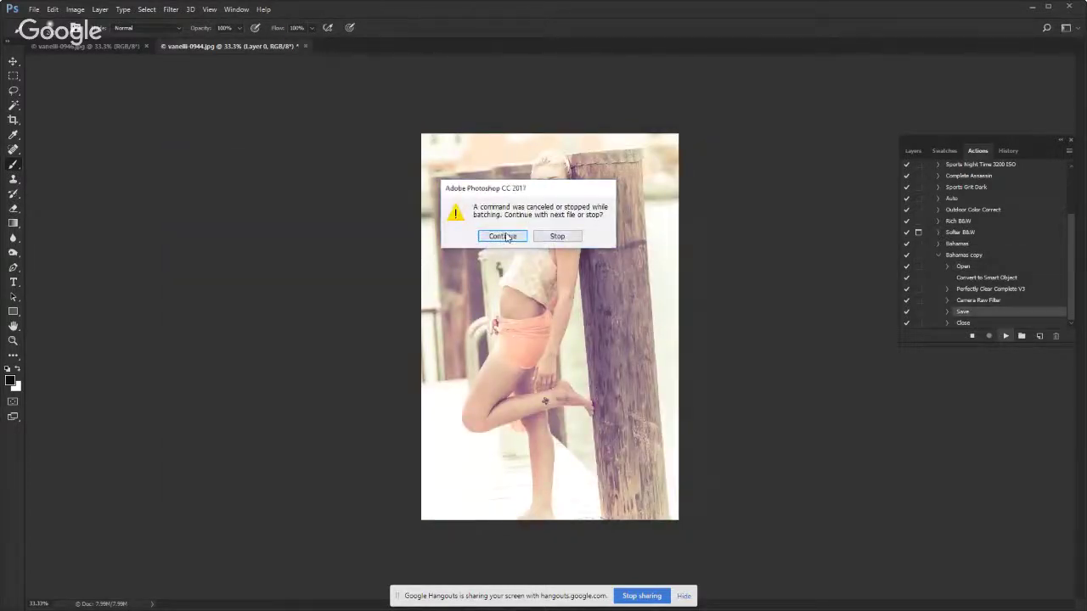
pyautogui.click(502, 236)
# Check the saved copies in File Explorer, then return to Photoshop
pyautogui.hotkey('alt', 'Tab')
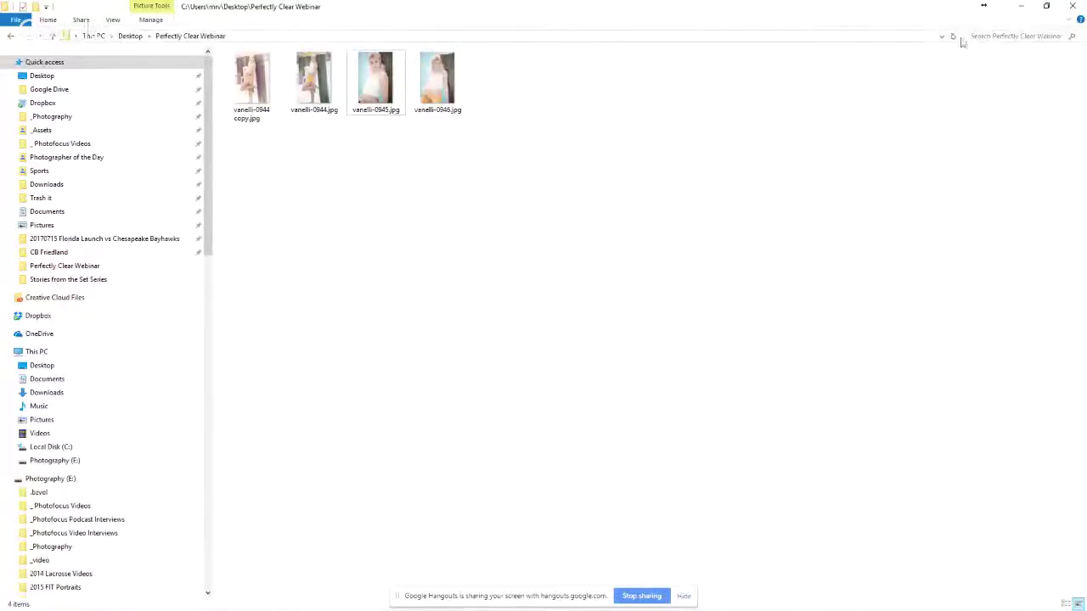
pyautogui.click(1020, 6)
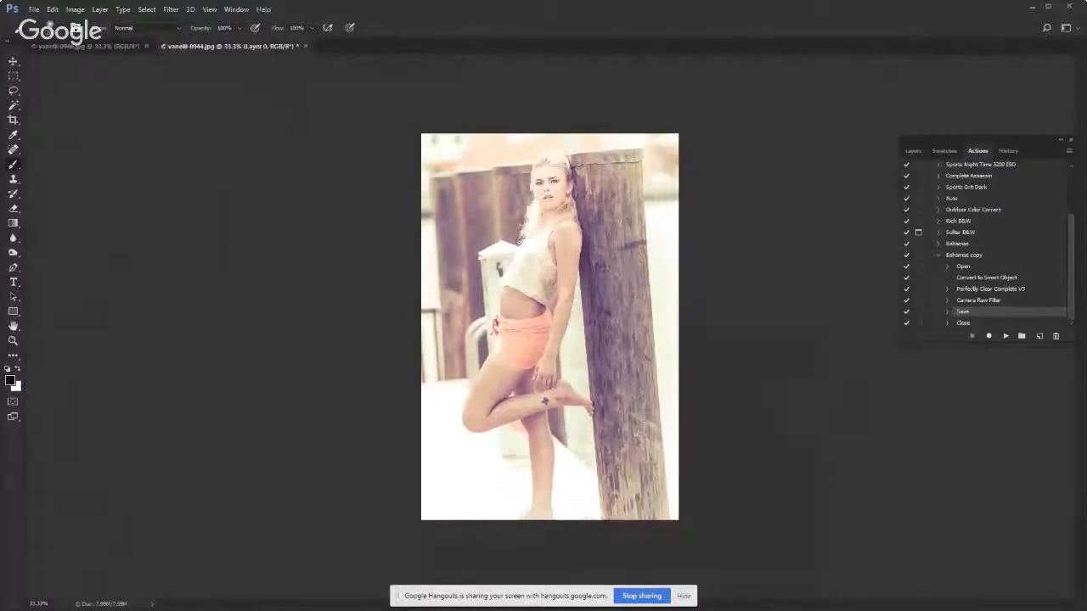
pyautogui.hotkey('alt', 'Tab')
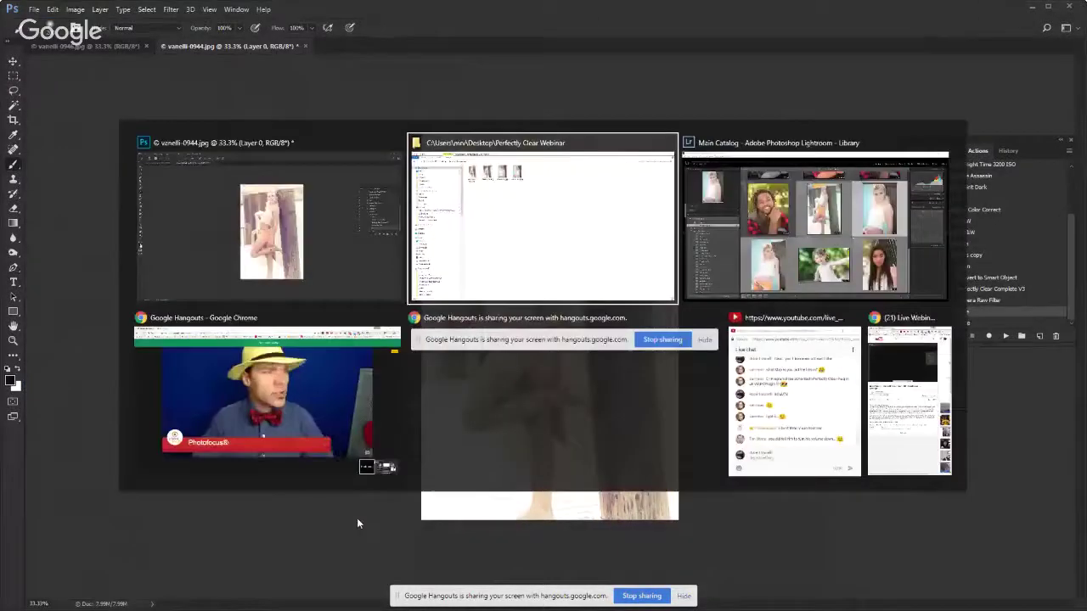
# Bring the Google Hangouts Chrome window with the live Photofocus webcam feed to the front
pyautogui.click(343, 431)
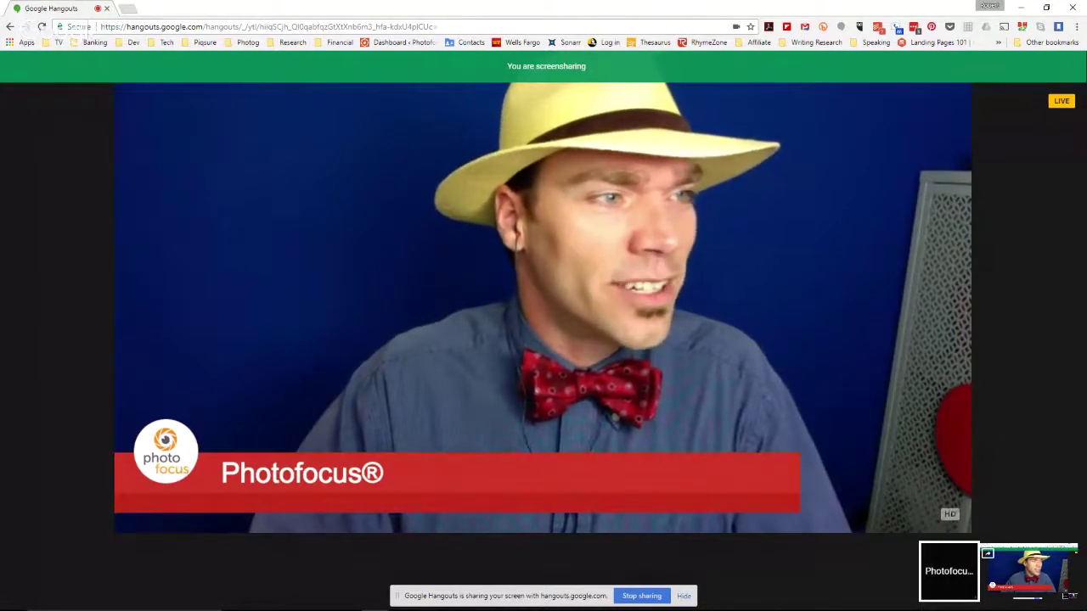
pyautogui.moveTo(296, 359)
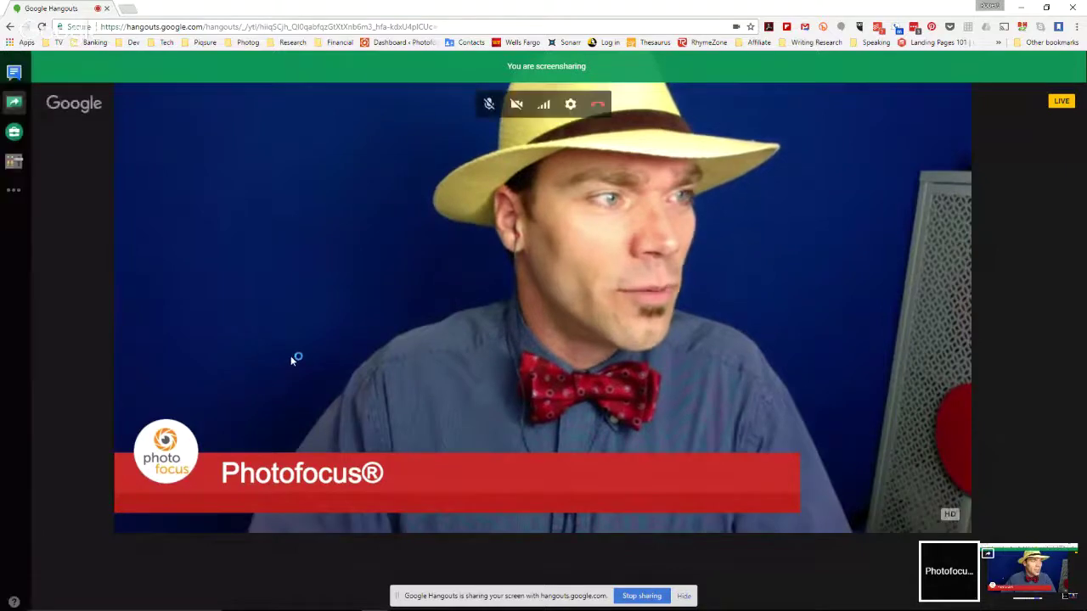